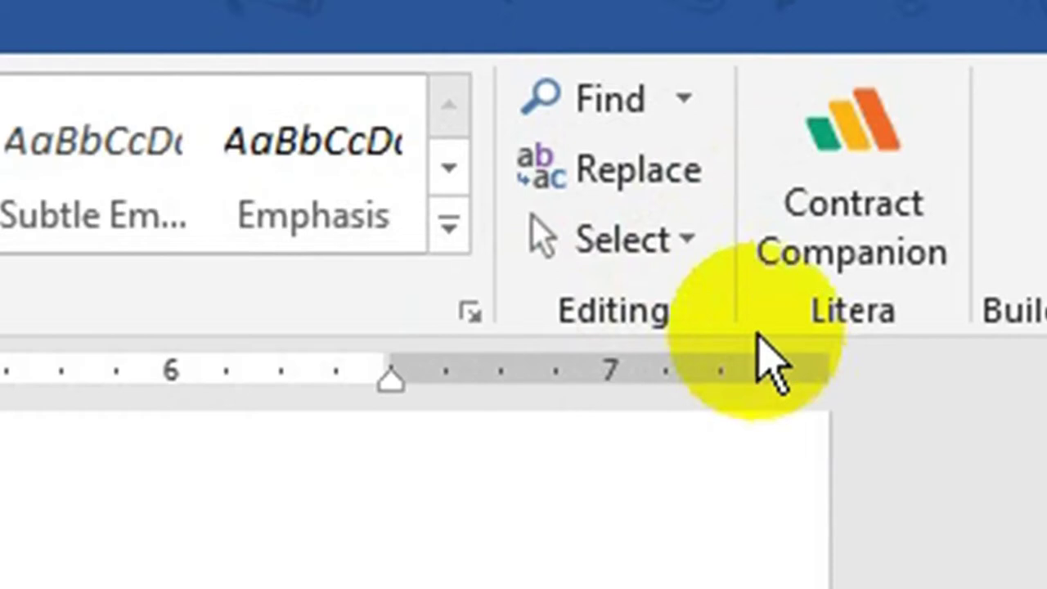
left_click(693, 105)
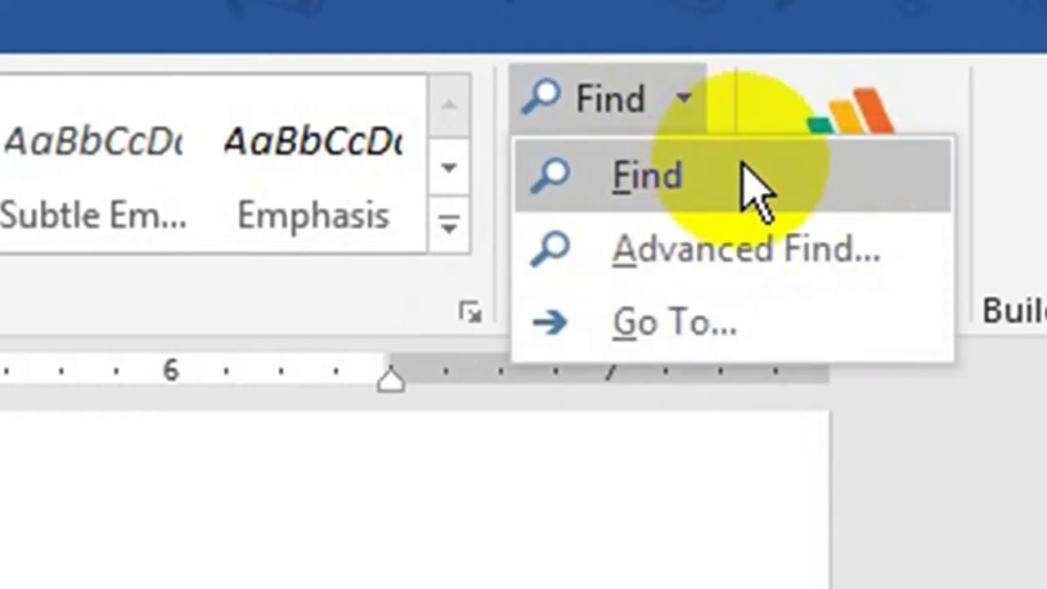
left_click(607, 440)
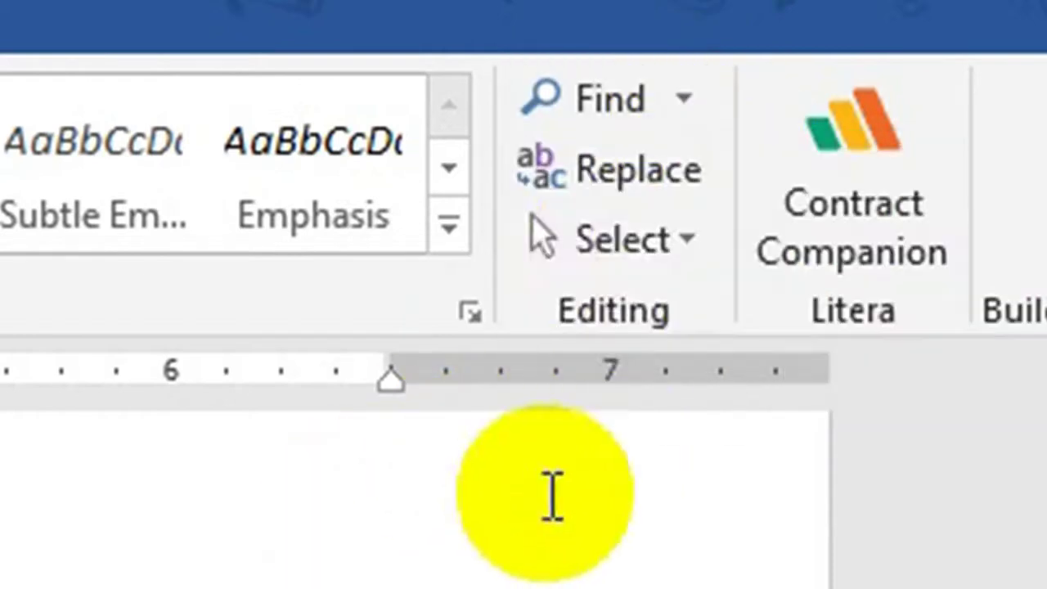
left_click(718, 245)
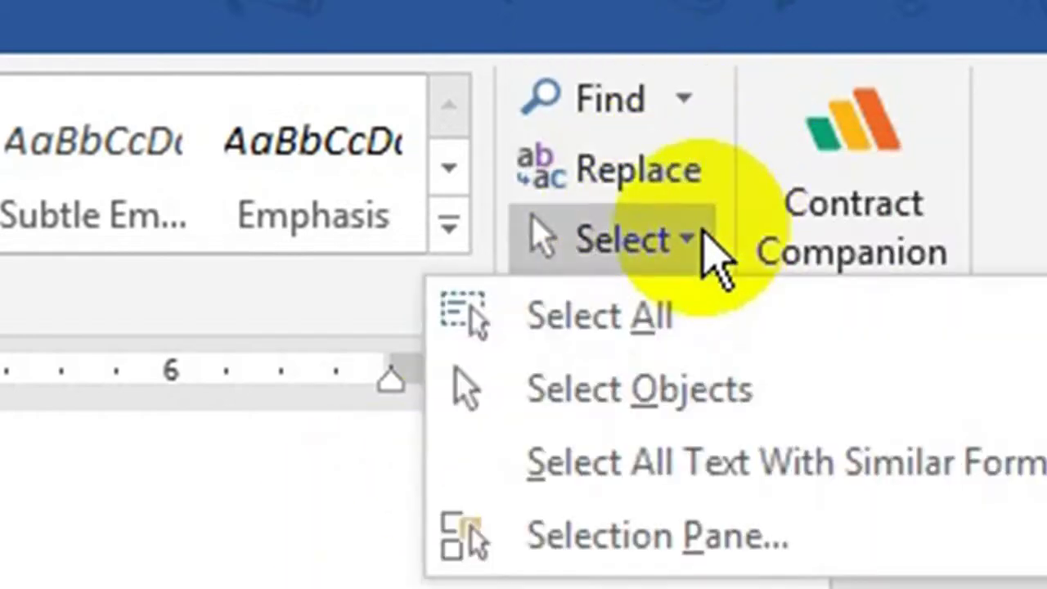
left_click(4, 585)
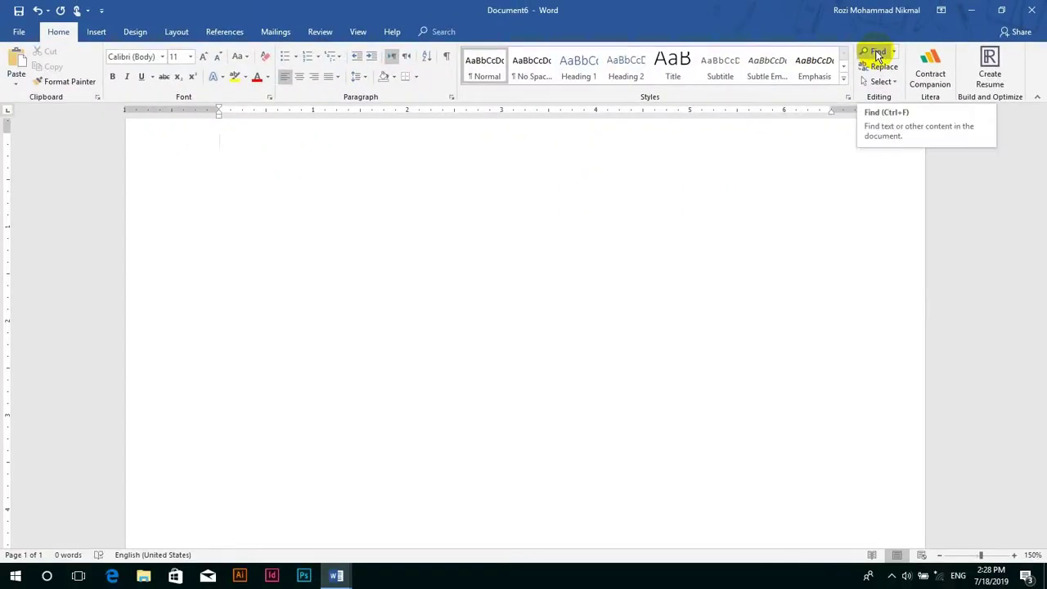
- Fill the blank document with sample paragraphs by entering =rand()
scroll(702, 190, "up", 2)
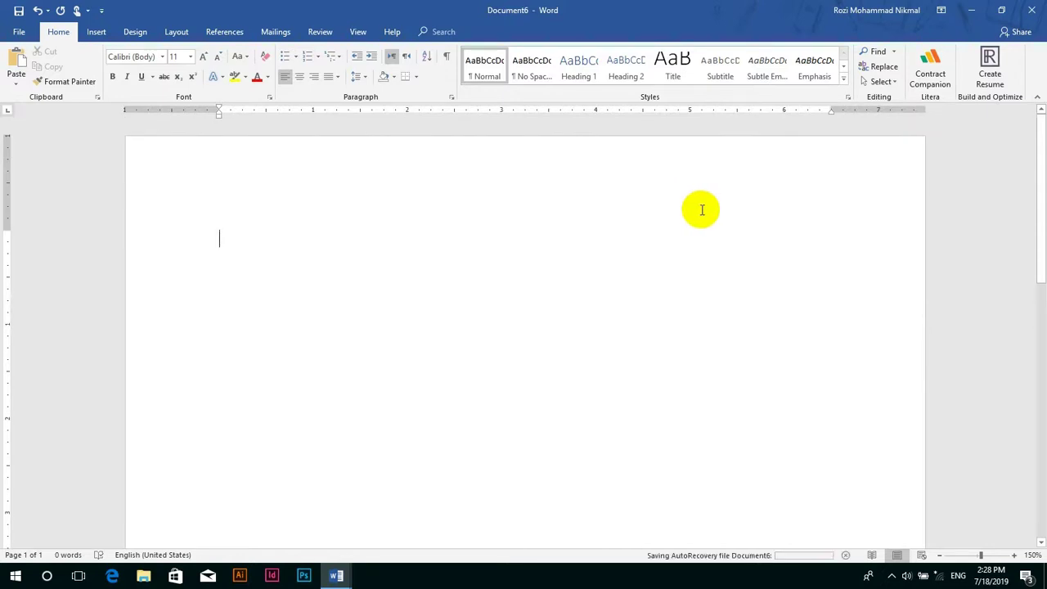
type("r")
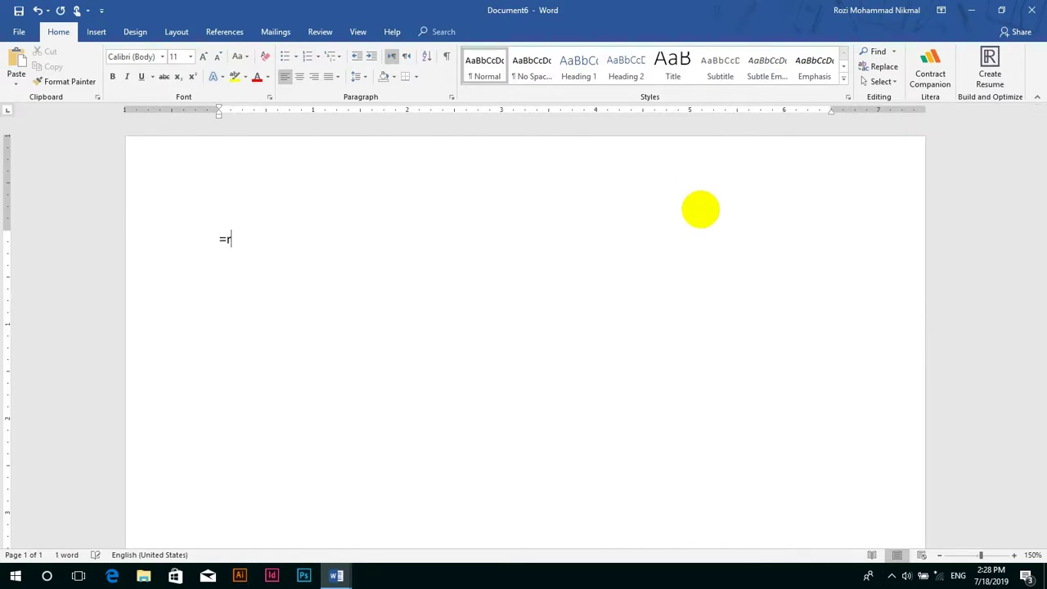
type("and()")
key("Return")
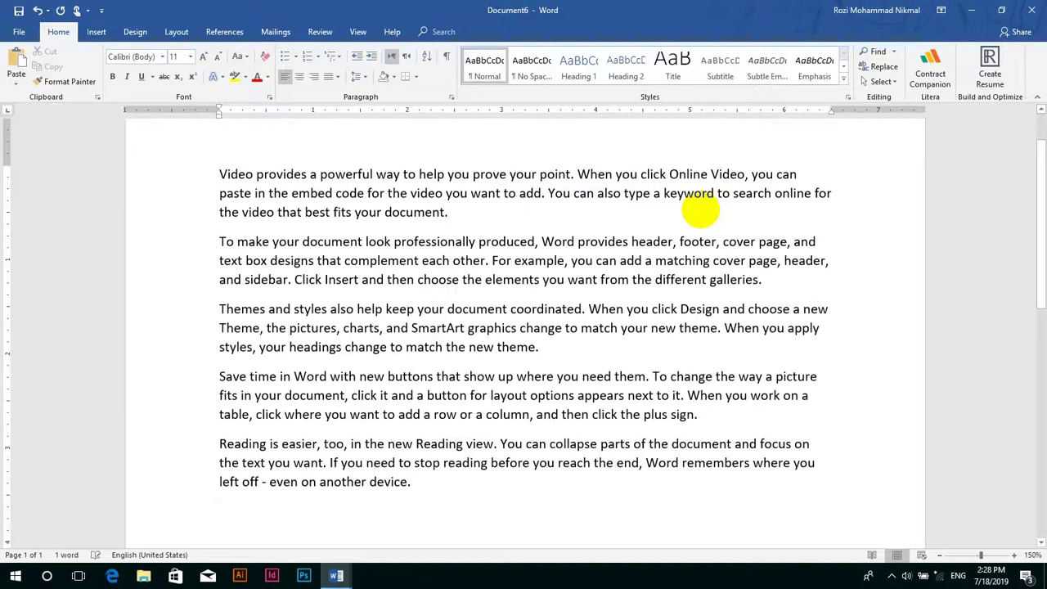
scroll(699, 211, "up", 1)
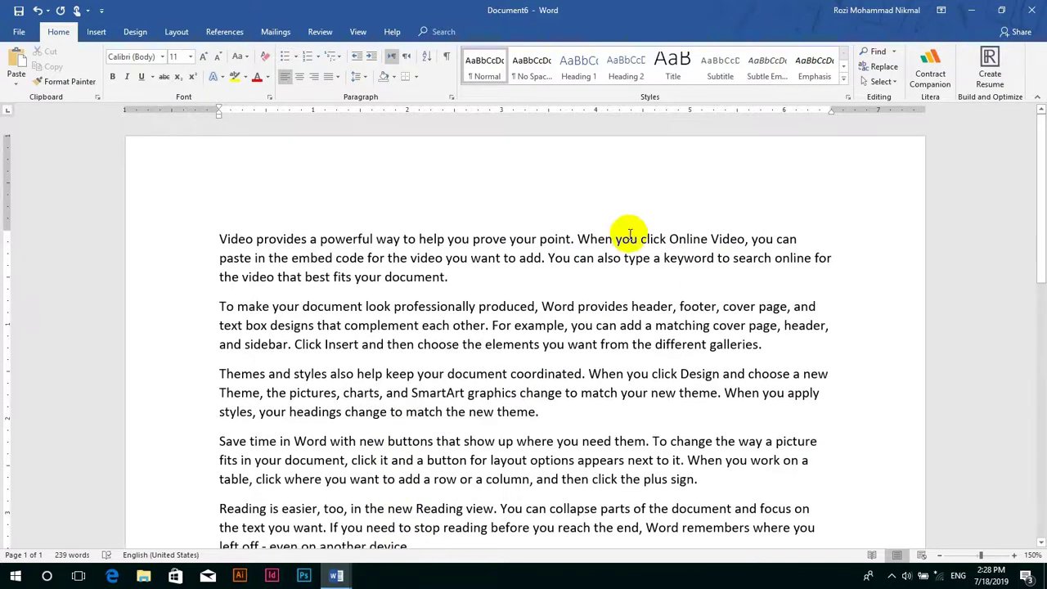
- Search the document for "video" and browse the matches both one by one and by page
left_click(895, 53)
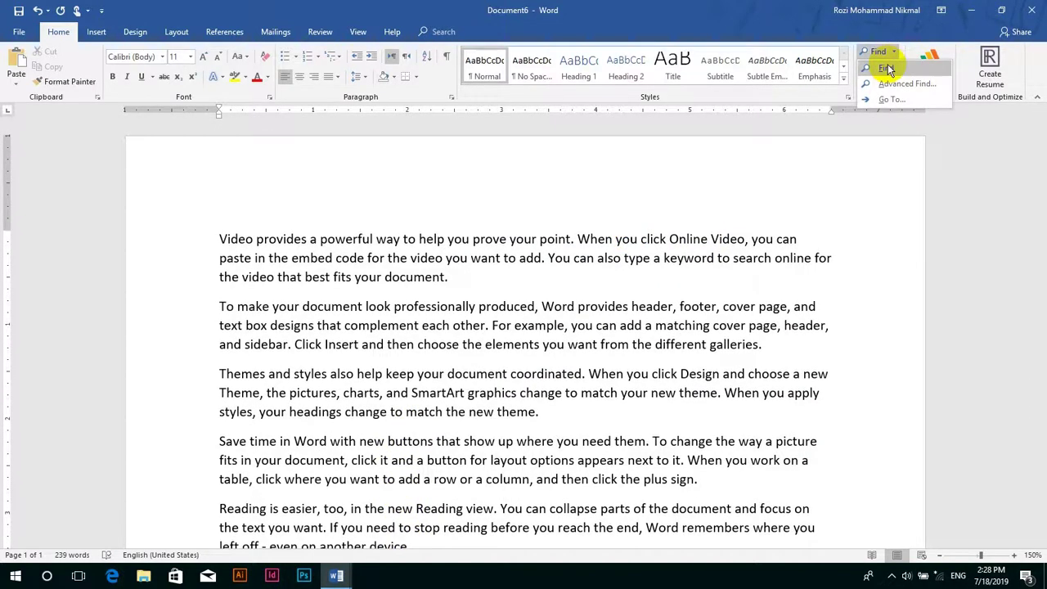
left_click(888, 67)
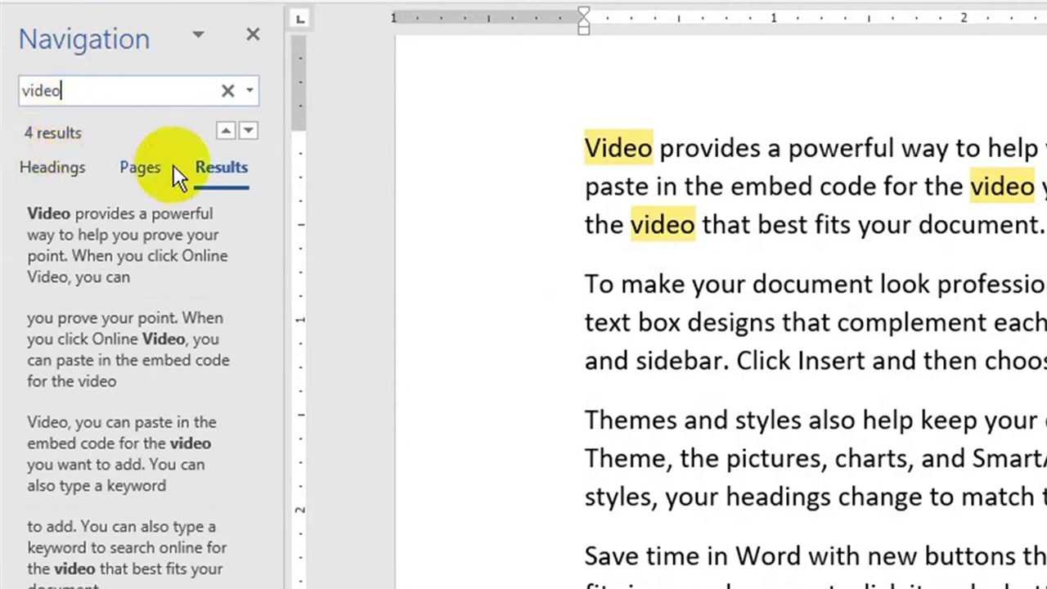
left_click(249, 139)
left_click(249, 138)
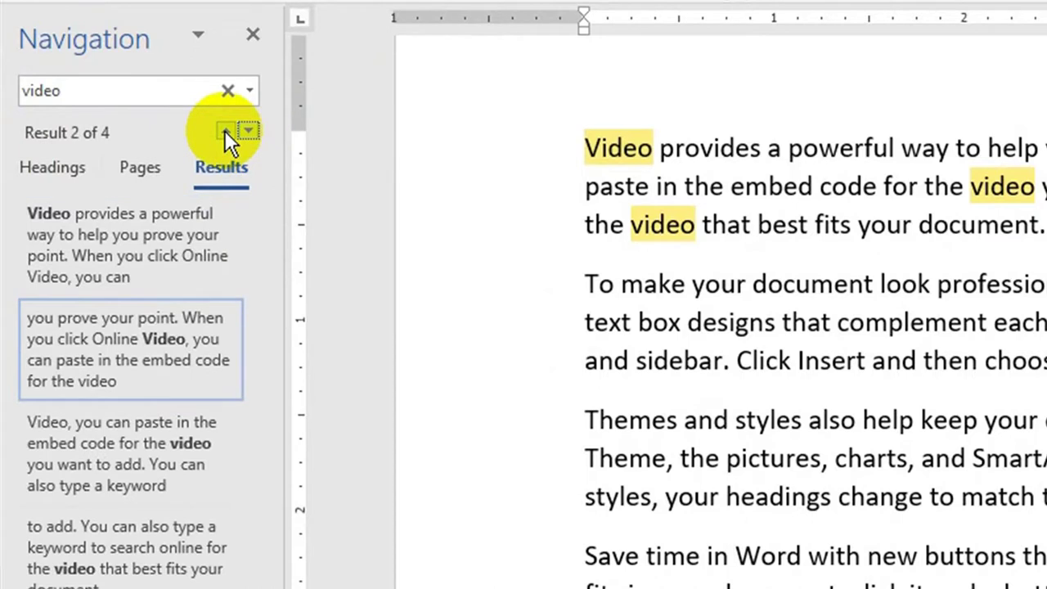
left_click(226, 131)
left_click(225, 131)
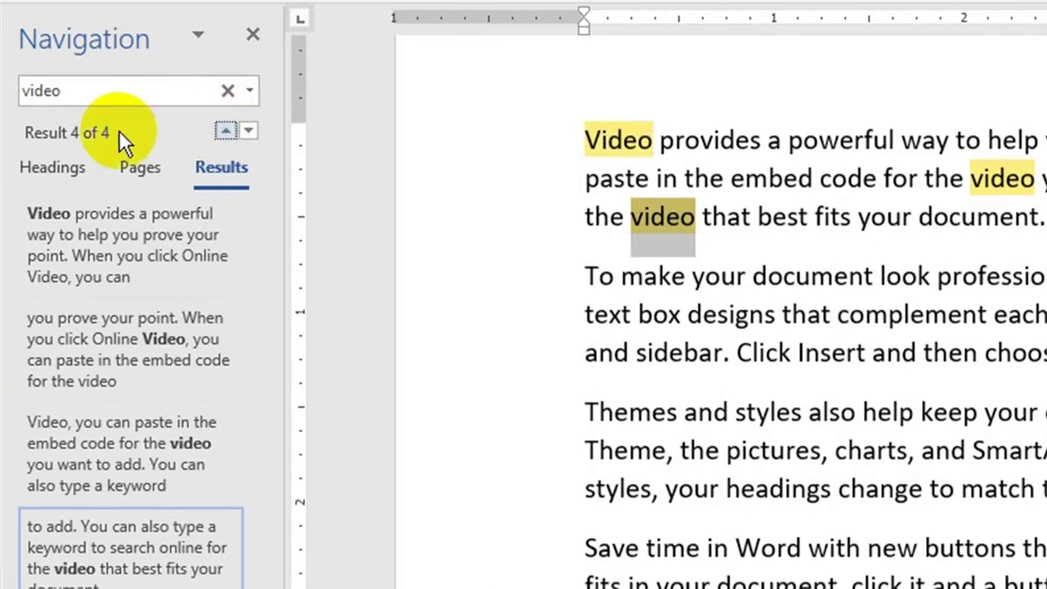
left_click(160, 169)
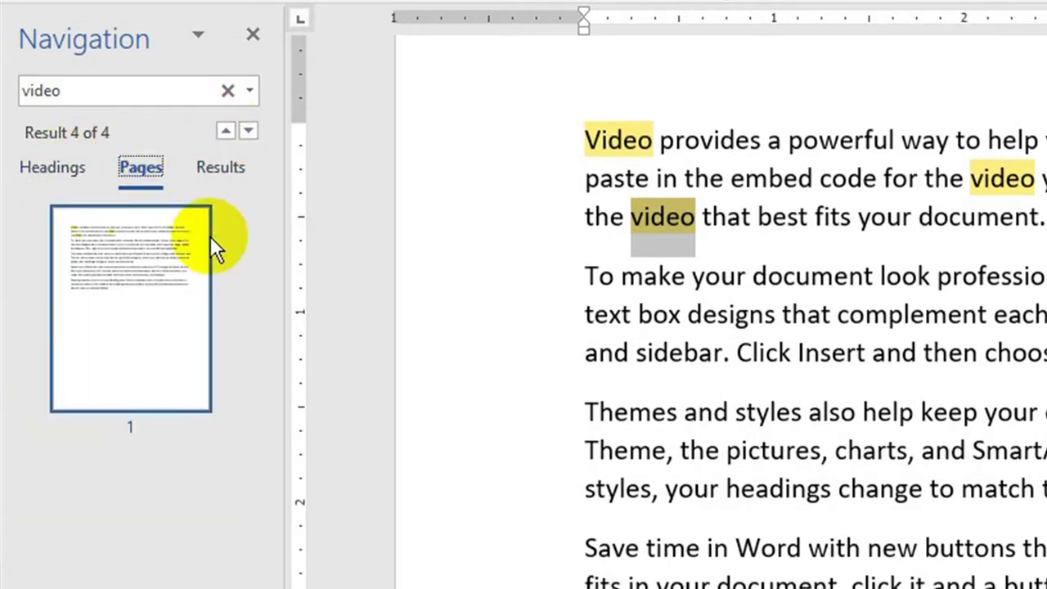
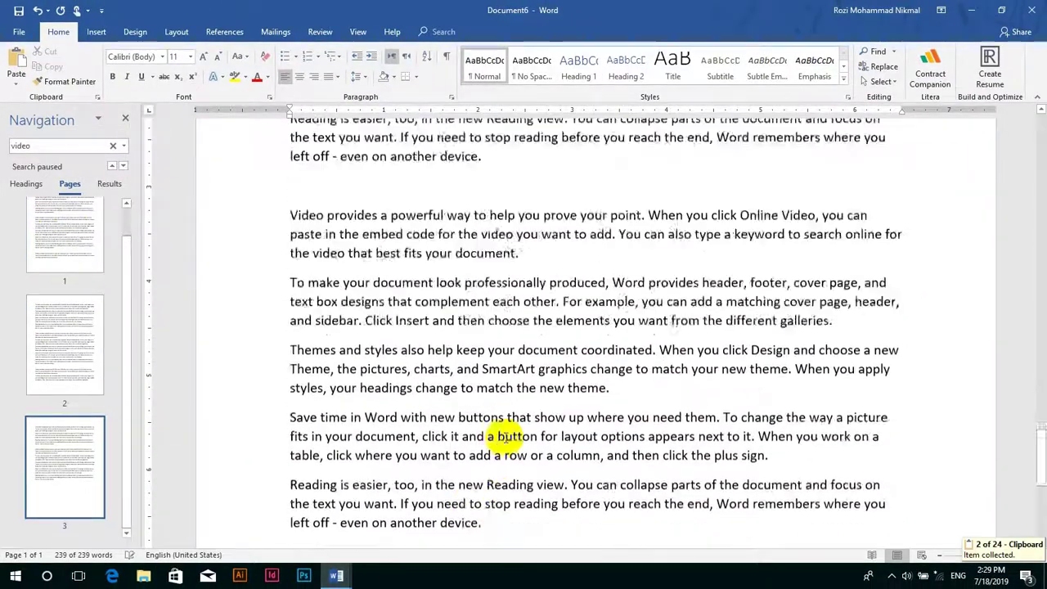
- Paste repeated copies of the sample text into the document so that it spans three pages
key("ctrl+v")
key("ctrl+v")
key("ctrl+v")
key("ctrl+v")
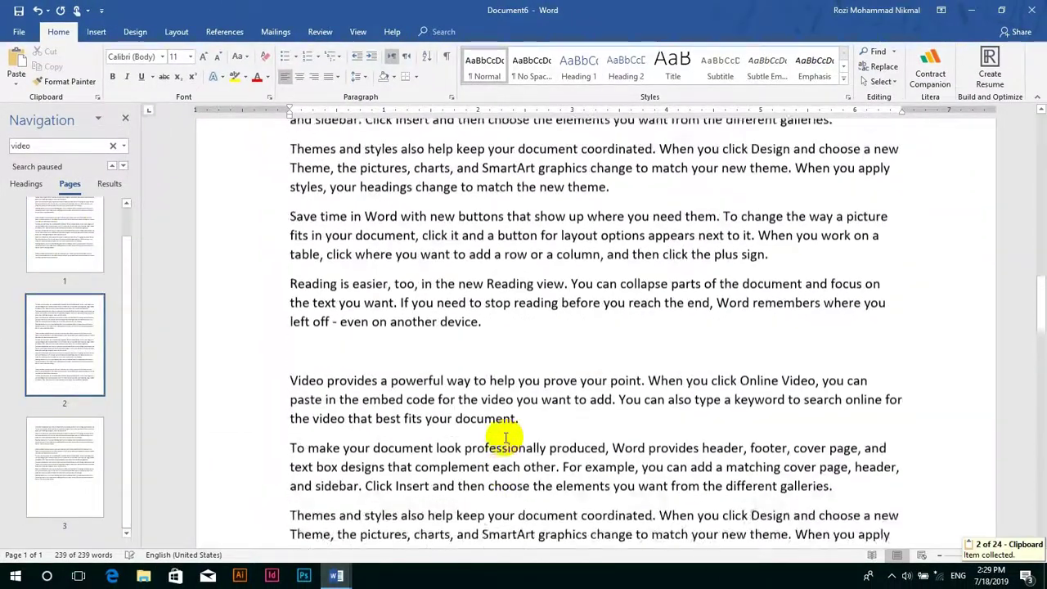
scroll(507, 436, "up", 5)
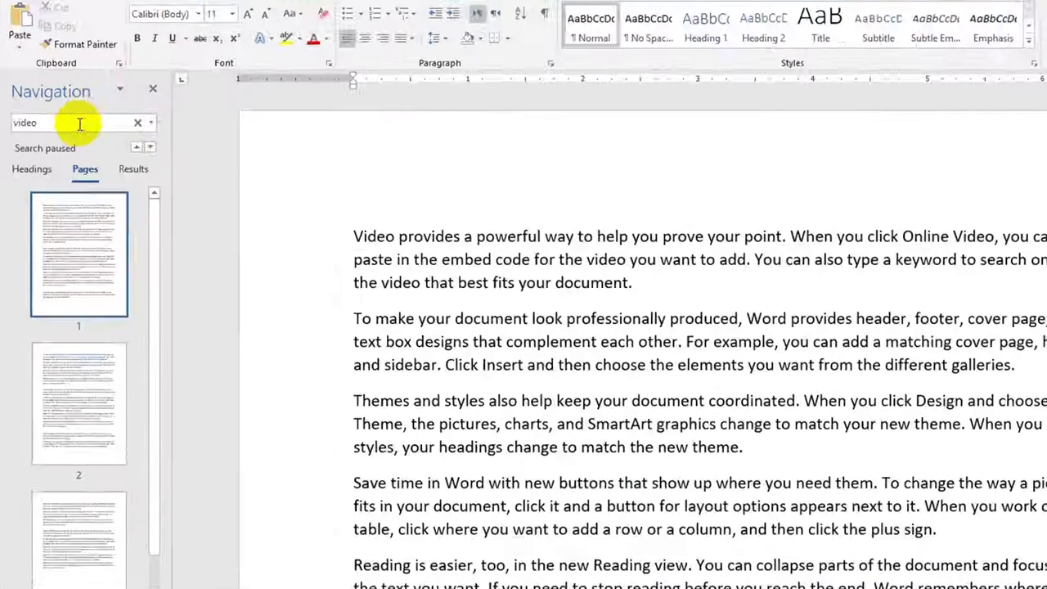
- Resume the paused search for "video" across the extended document, keeping the page thumbnails shown
left_click(79, 123)
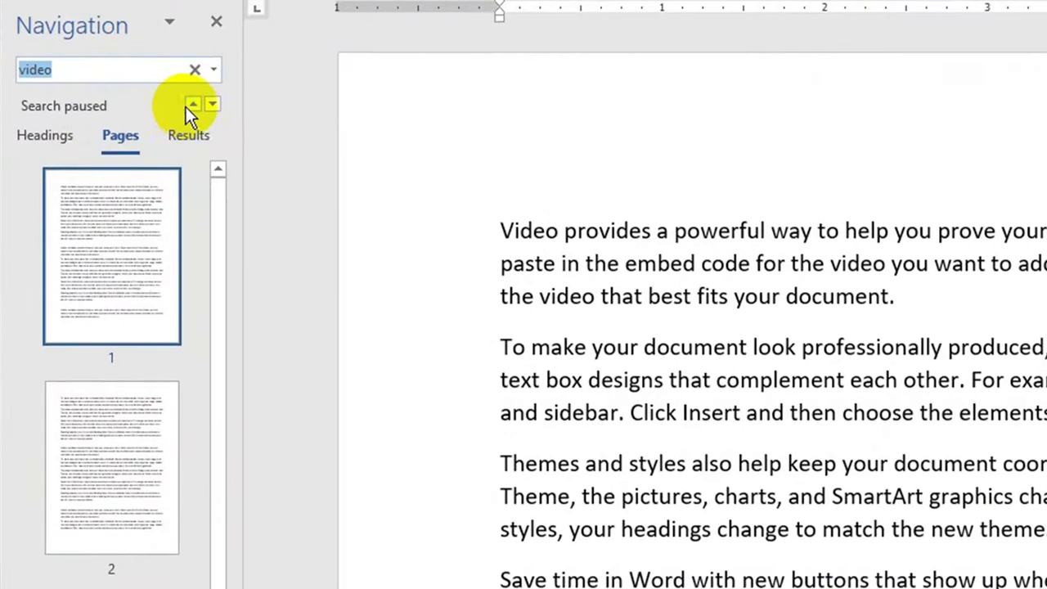
left_click(135, 147)
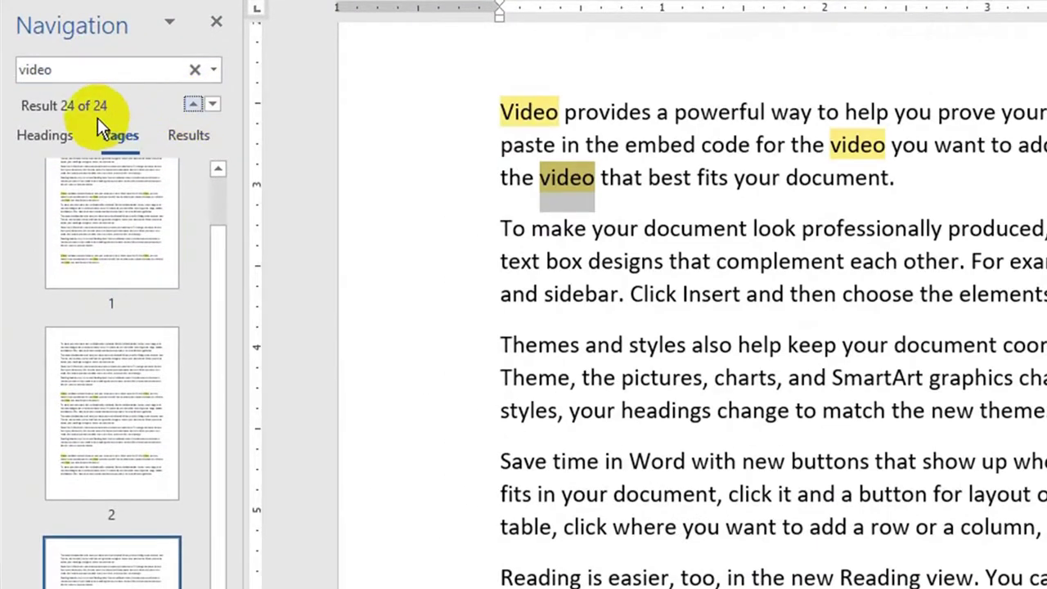
left_click(134, 332)
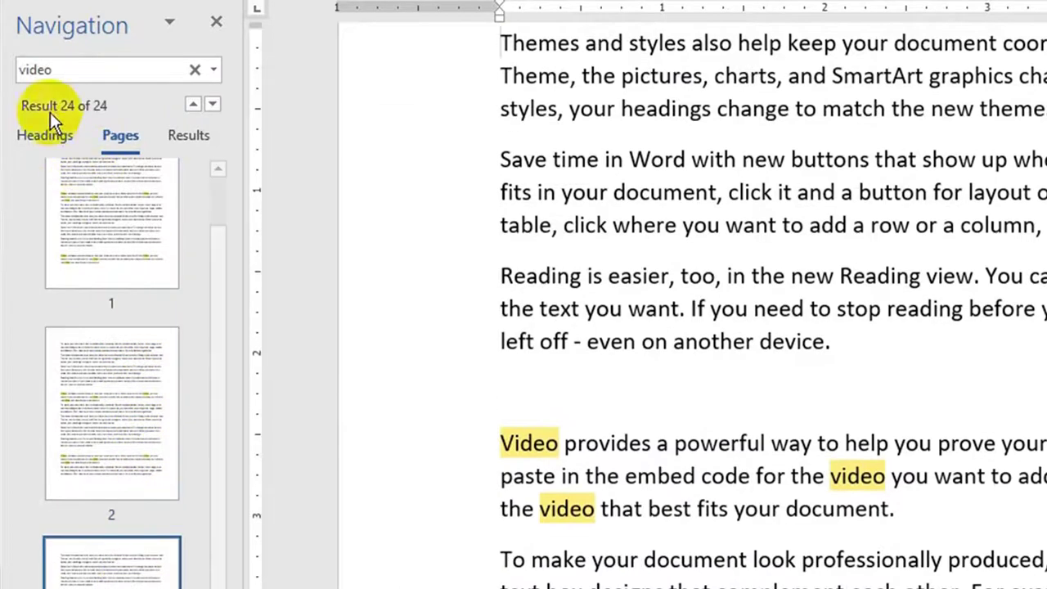
- Insert the line "Kandahar" above the first paragraph and apply the Heading 1 style to it
left_click(58, 138)
scroll(455, 379, "up", 10)
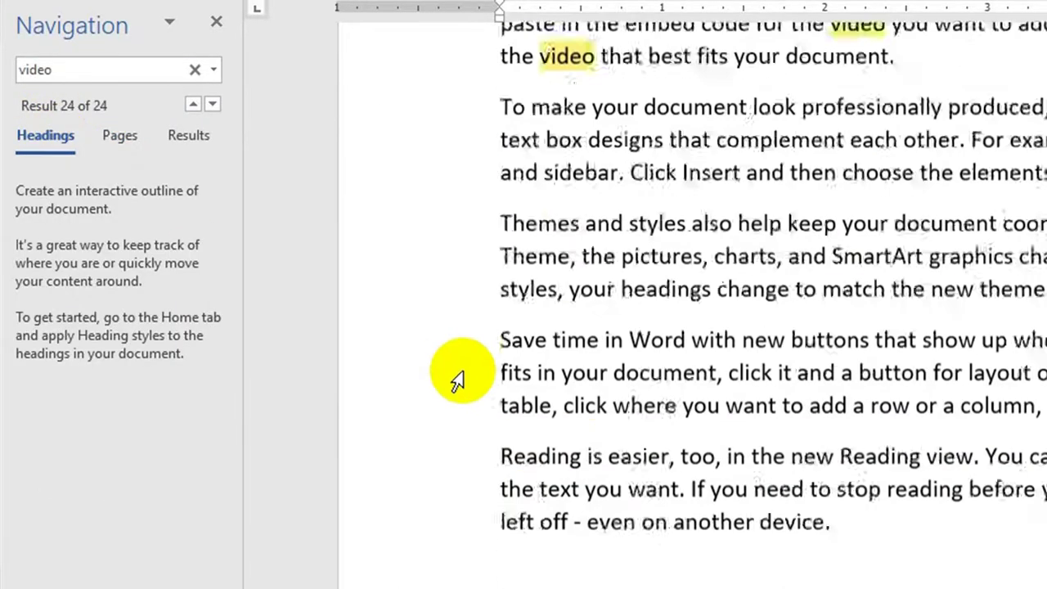
scroll(458, 381, "up", 3)
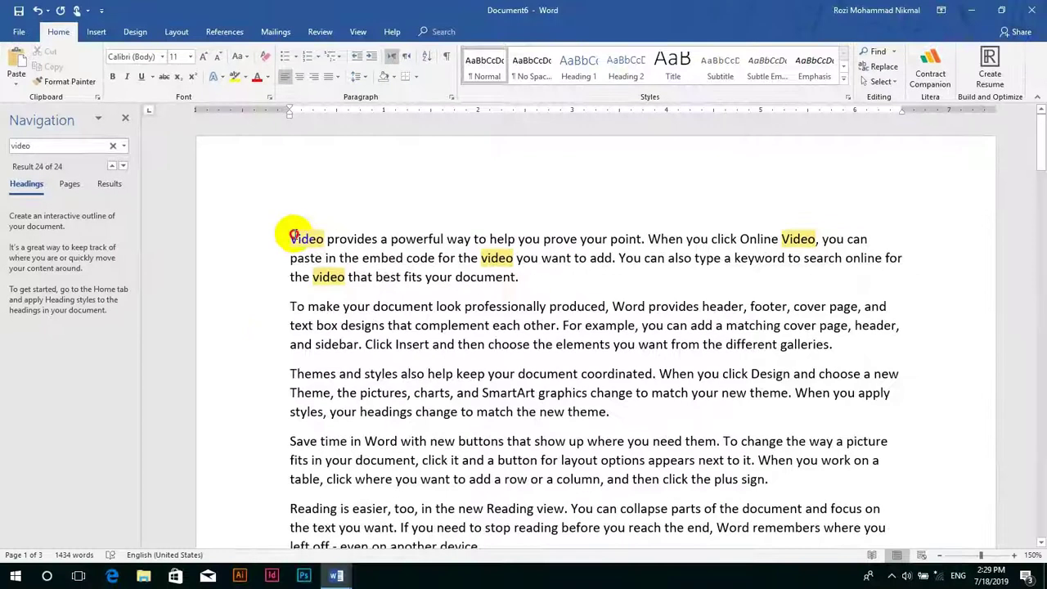
left_click(292, 237)
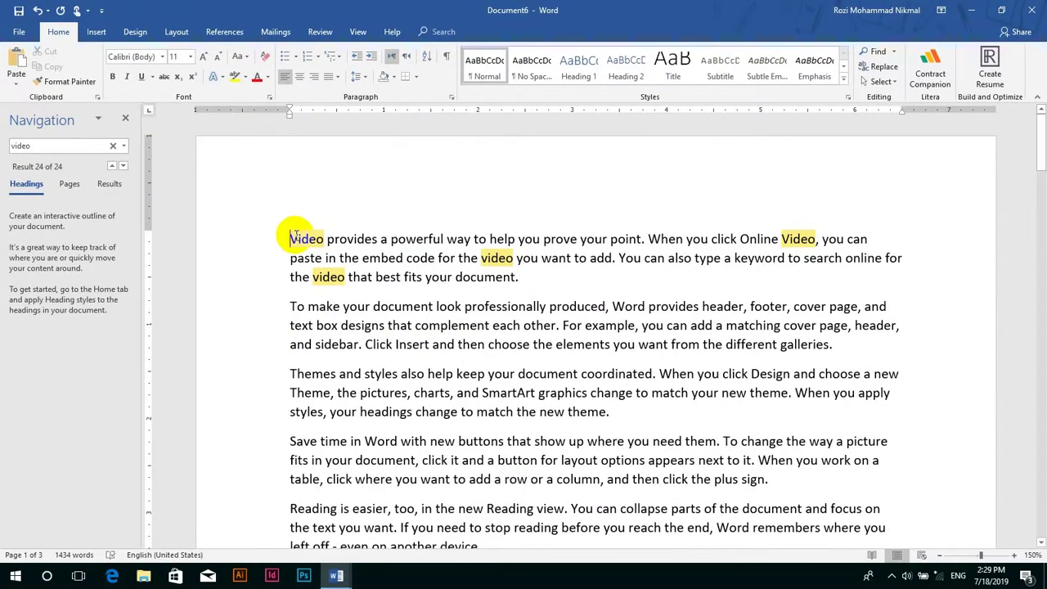
key("Return")
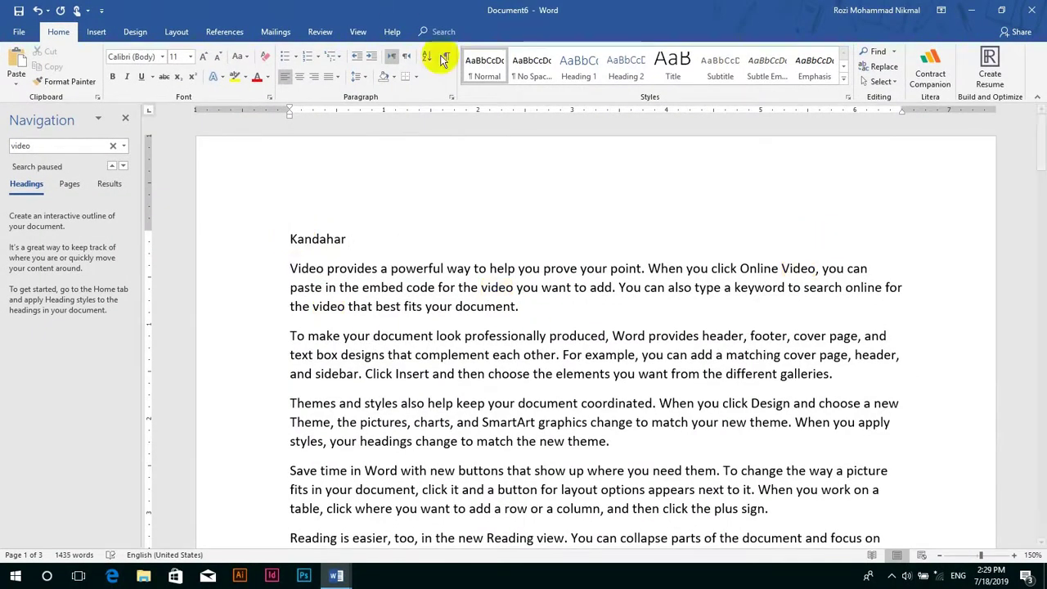
left_click(578, 67)
- Enter "Kabul" above the last "Video provides" paragraph on page 1 and apply the Heading 1 style
scroll(537, 270, "down", 4)
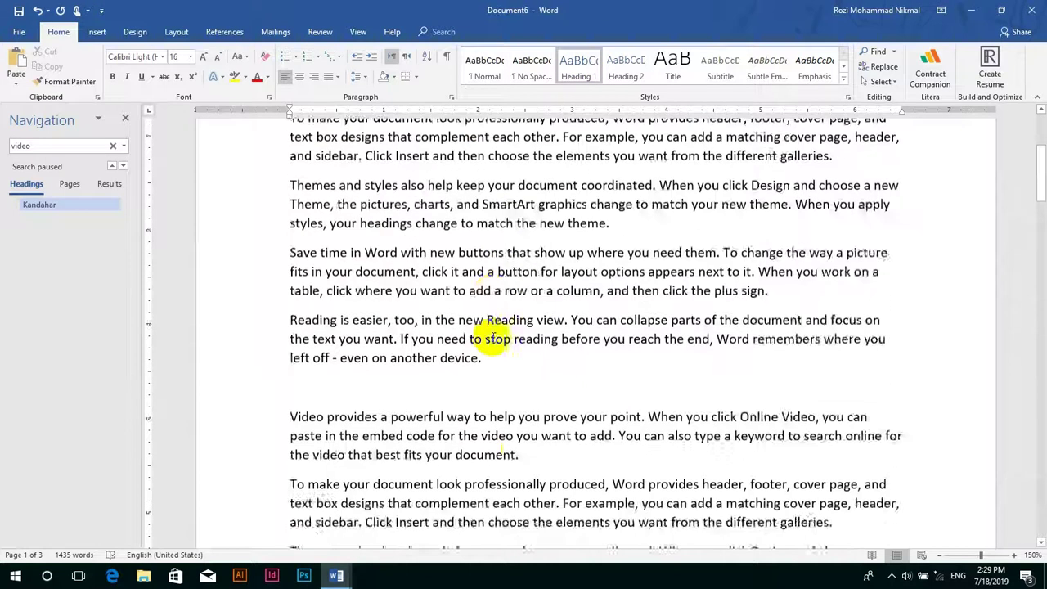
scroll(498, 406, "up", 1)
scroll(502, 398, "down", 5)
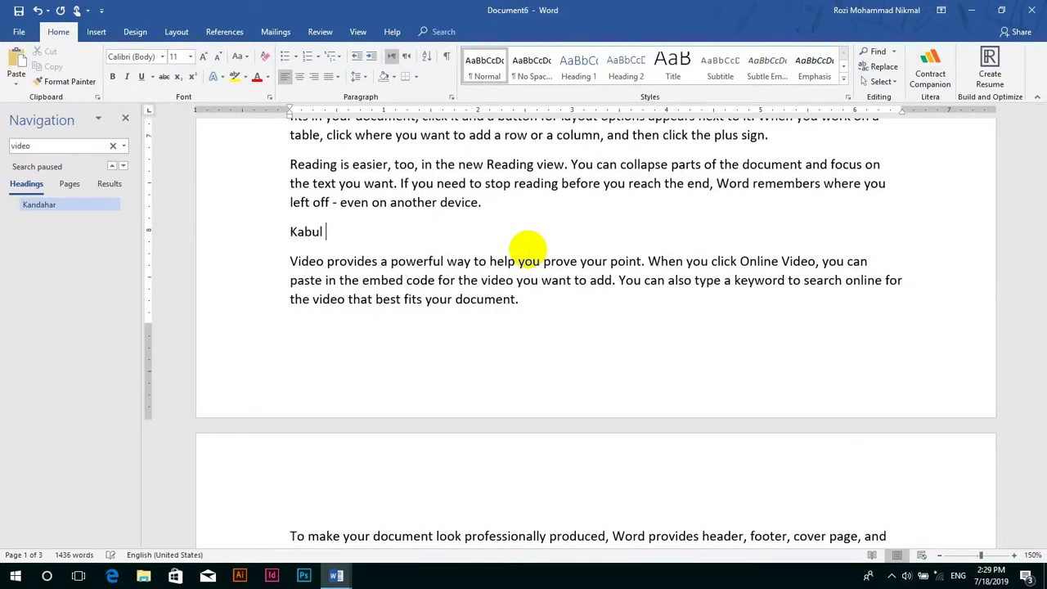
left_click(578, 76)
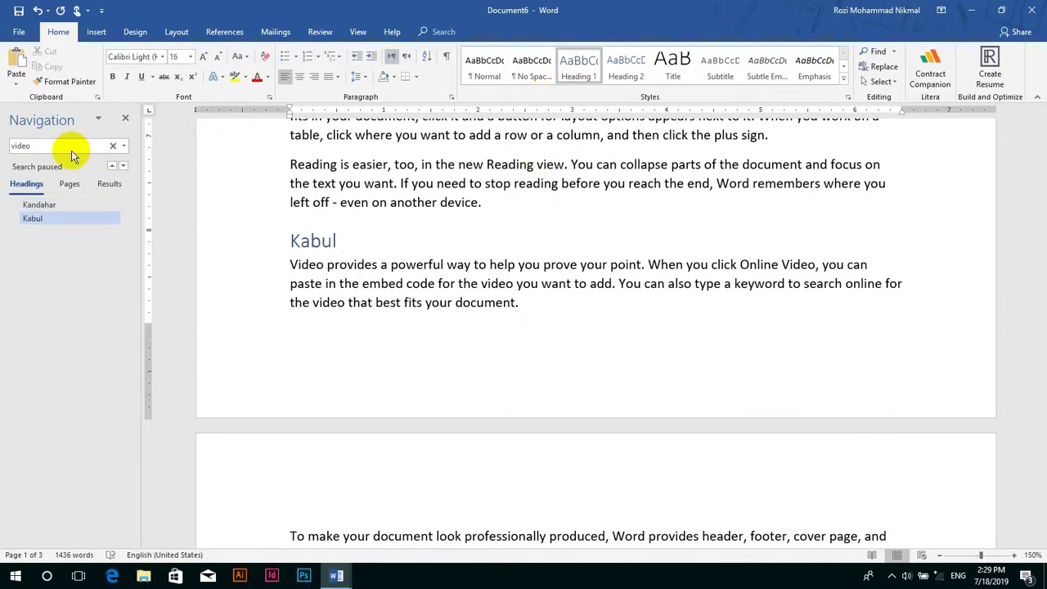
- Resume the "video" search from the Kabul heading and list the matching passages
left_click(71, 186)
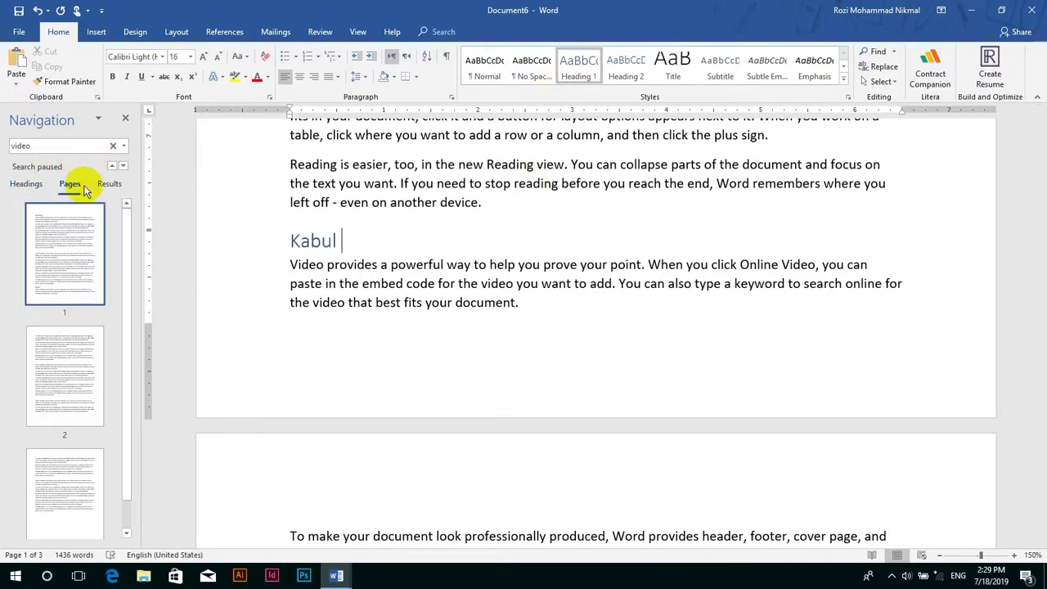
left_click(103, 188)
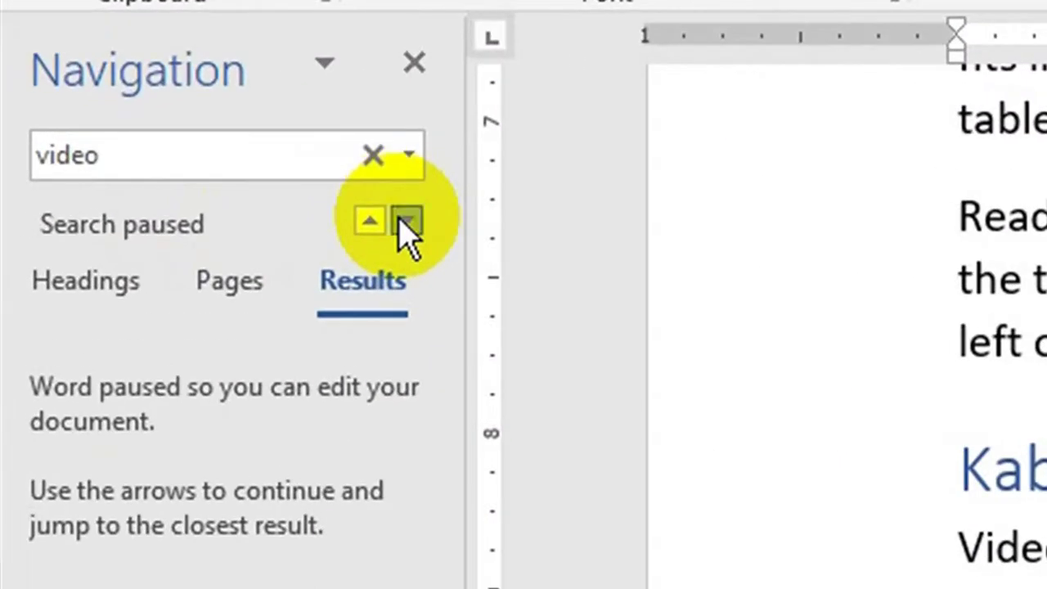
left_click(123, 166)
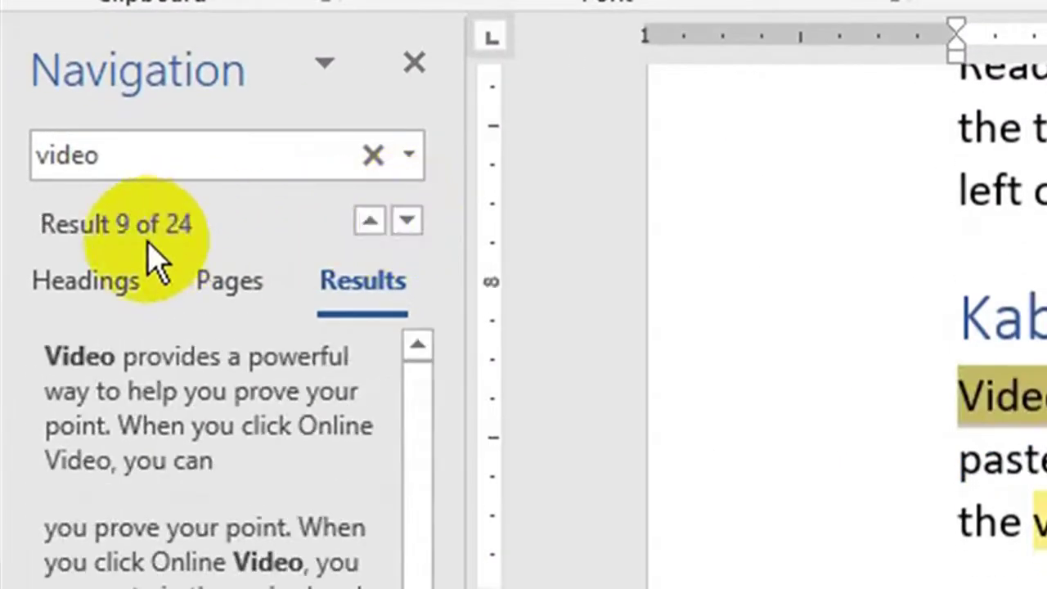
- Go to the Kandahar and Kabul headings from the document's heading list and close the navigation view
left_click(224, 282)
left_click(93, 276)
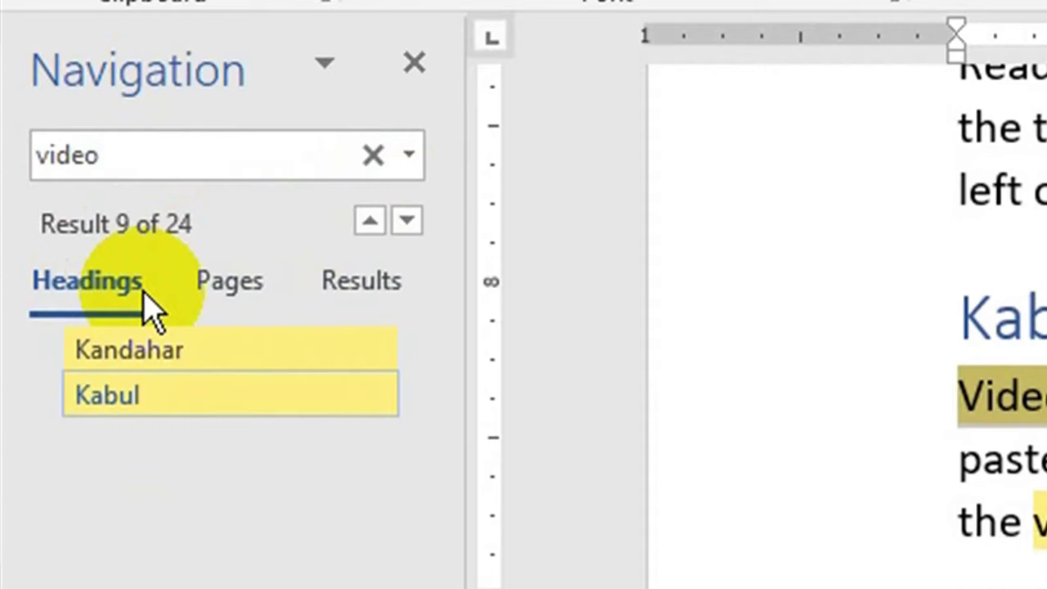
left_click(175, 354)
left_click(202, 420)
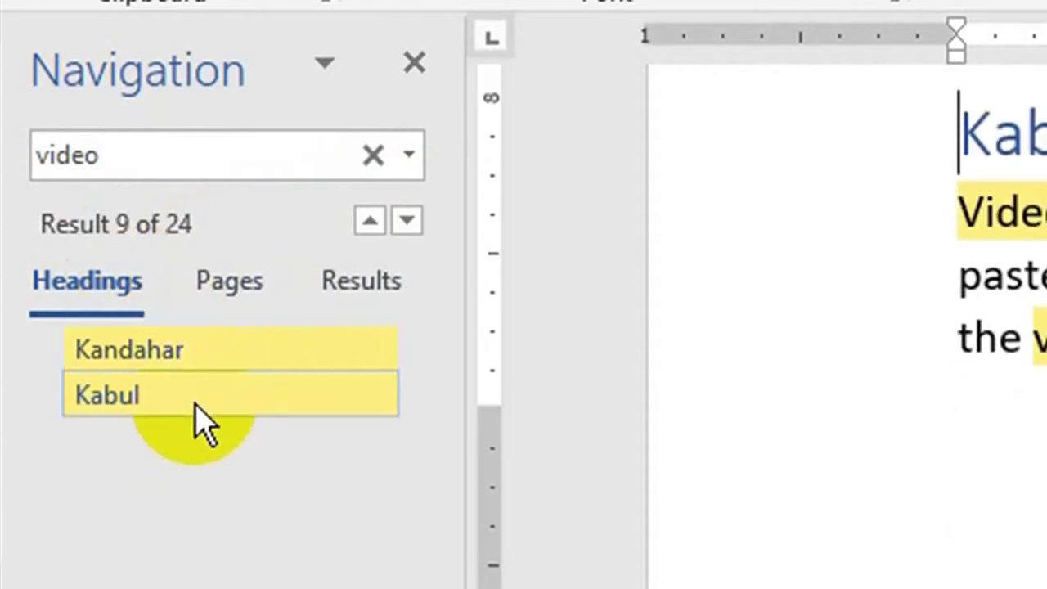
left_click(419, 66)
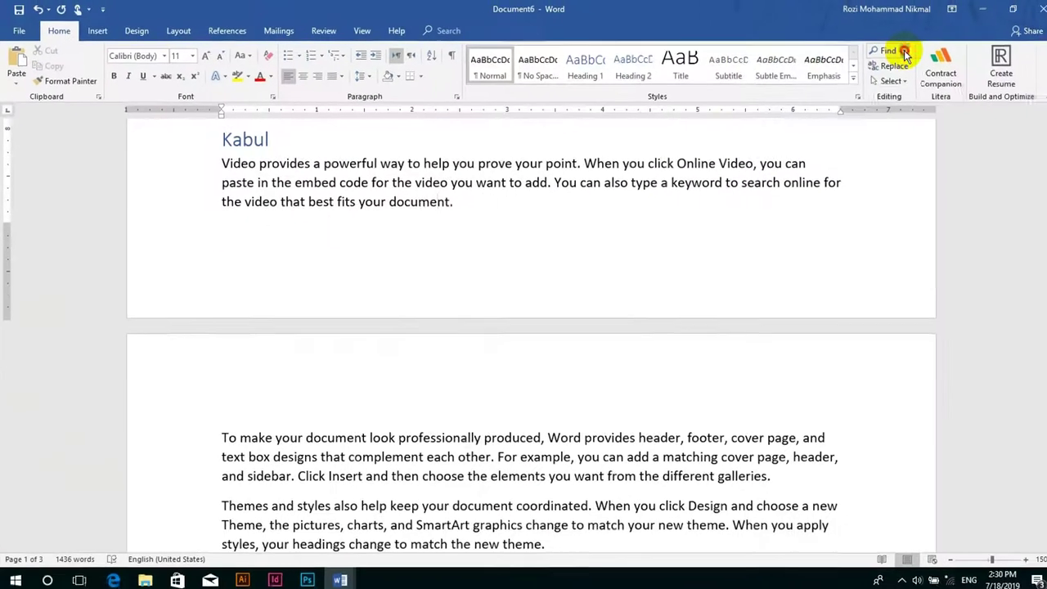
- Open Advanced Find for the document and collapse its extra search options
left_click(894, 51)
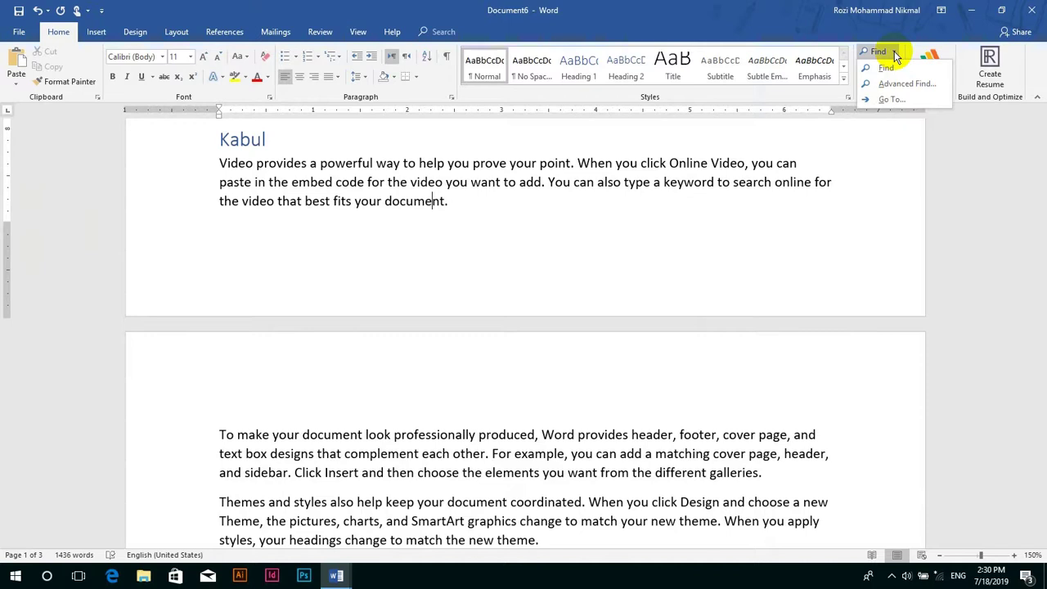
left_click(903, 84)
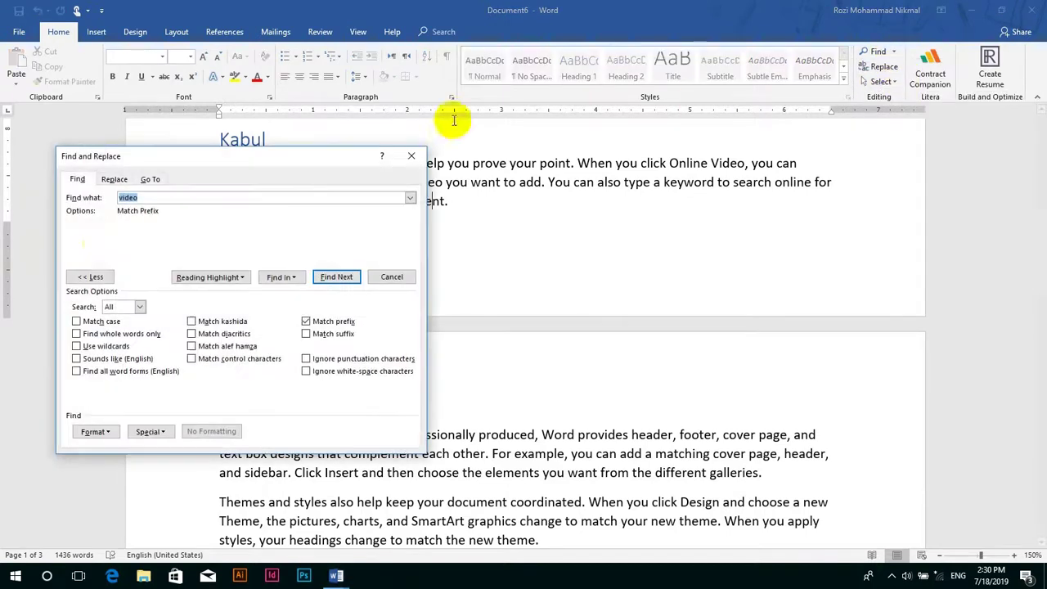
left_click(95, 276)
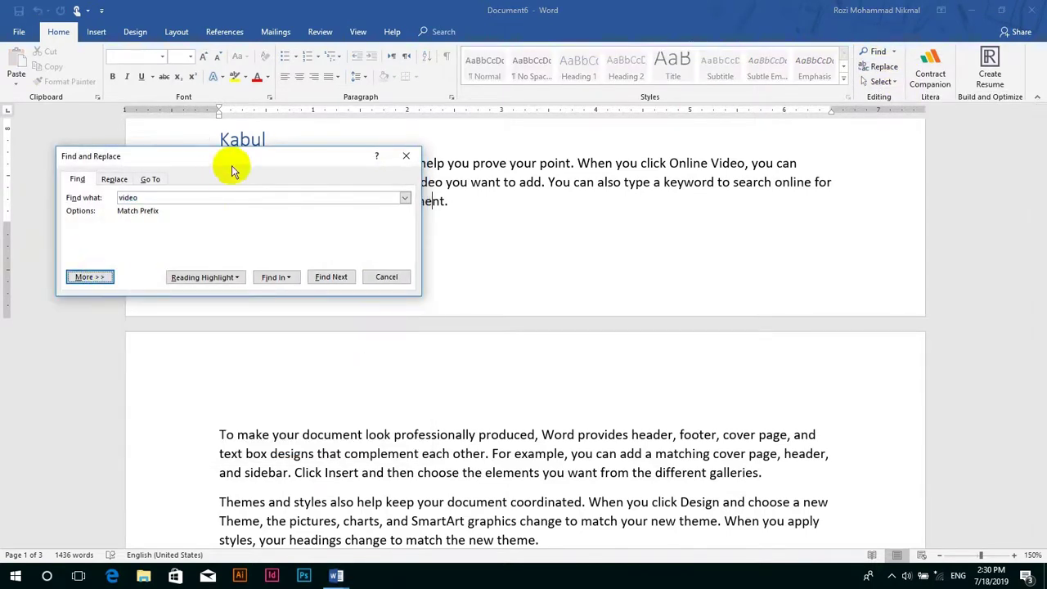
- Step through three successive occurrences of "video" with Find Next, check the Find In scope choices, and close Advanced Find
left_click_drag(245, 157, 361, 124)
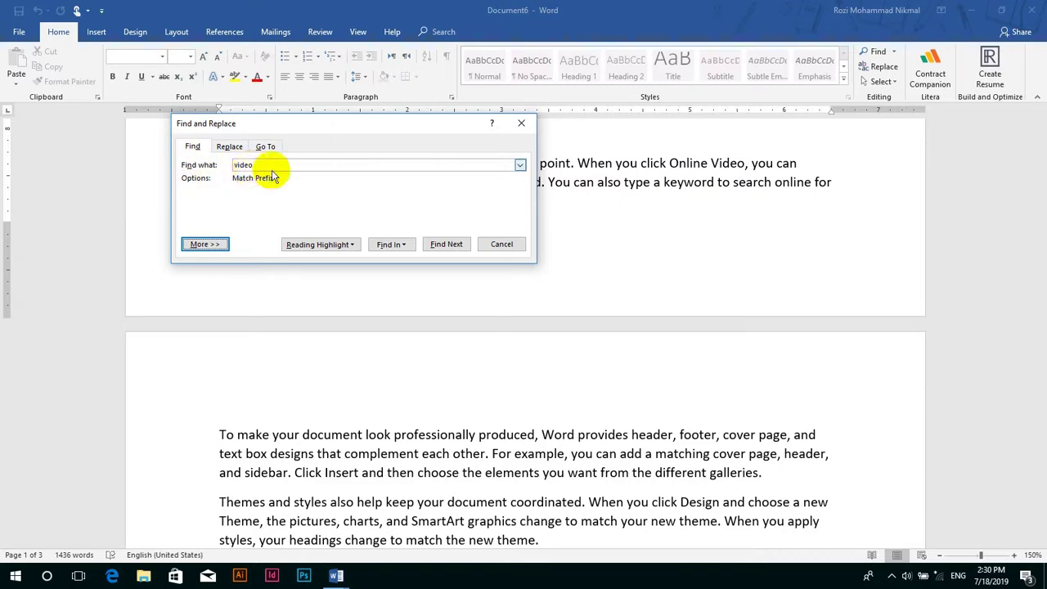
left_click(436, 243)
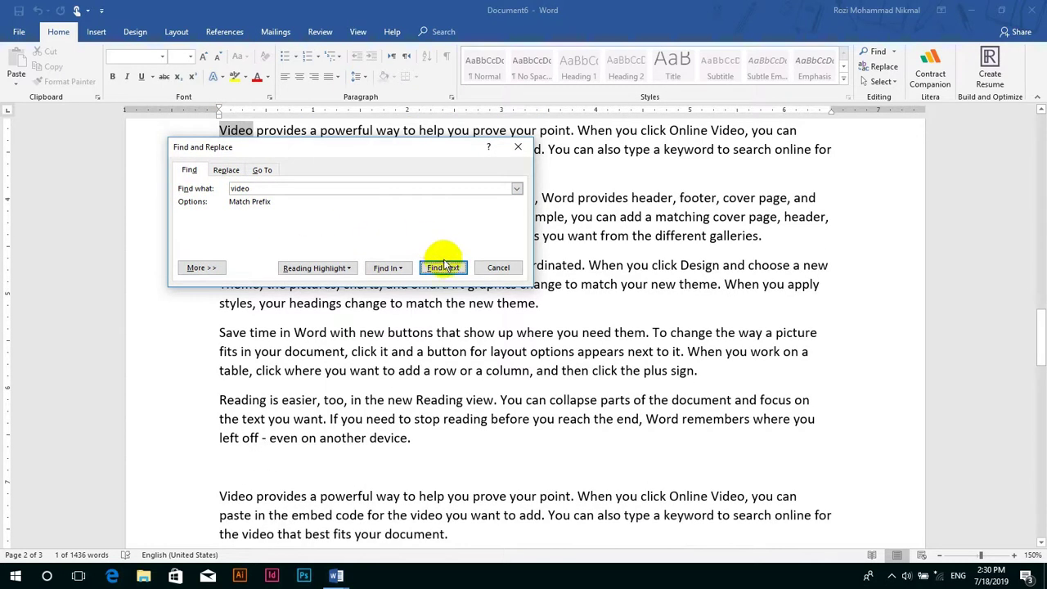
left_click(446, 267)
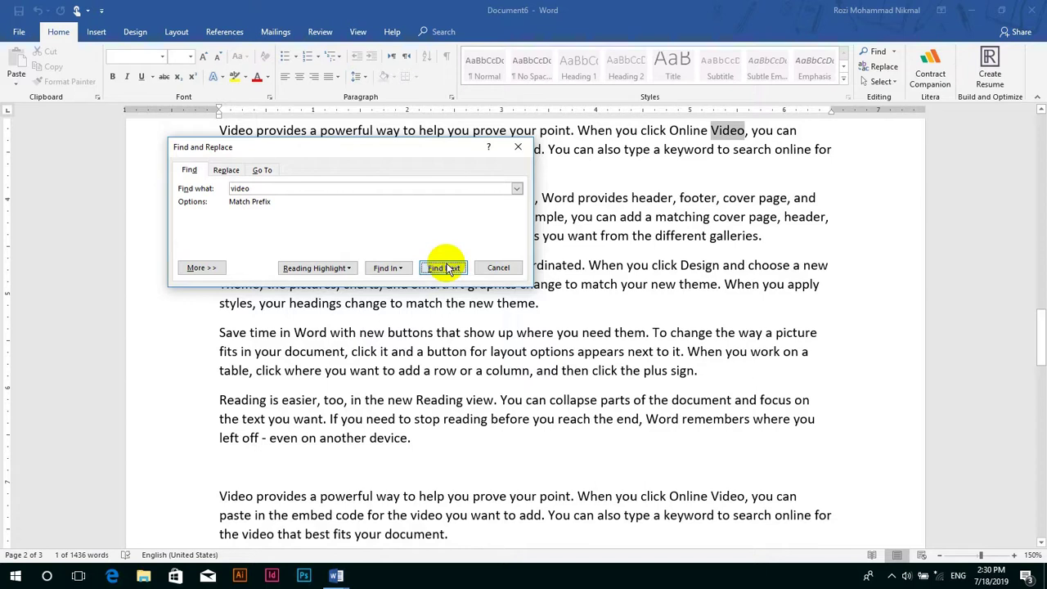
left_click(447, 269)
left_click(401, 285)
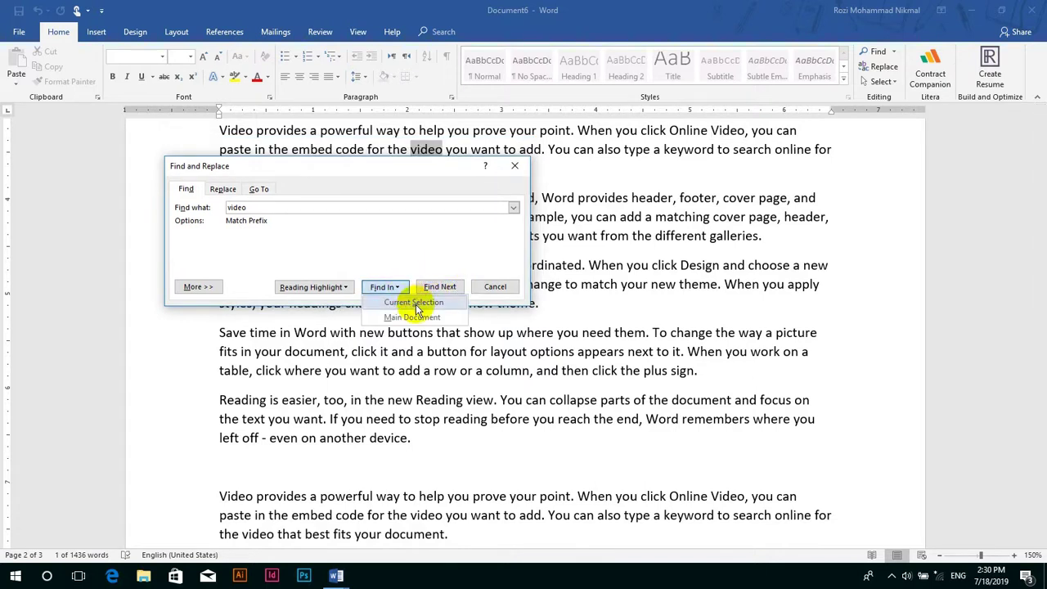
left_click(494, 286)
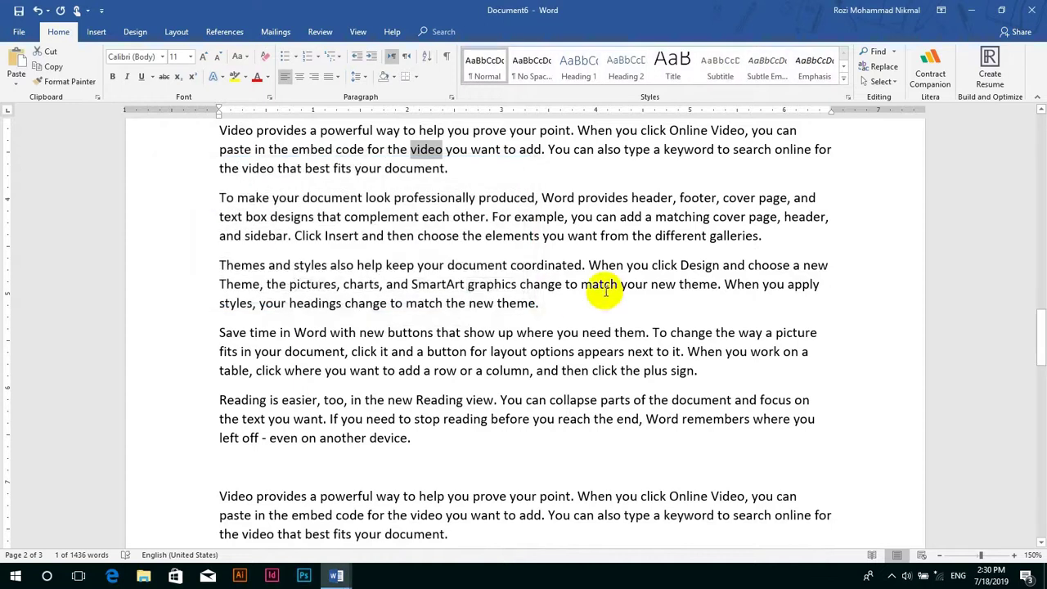
- Select the text on page 1 from the Kandahar heading through the end of the "Save time in Word" paragraph
scroll(661, 280, "down", 6)
scroll(697, 298, "up", 8)
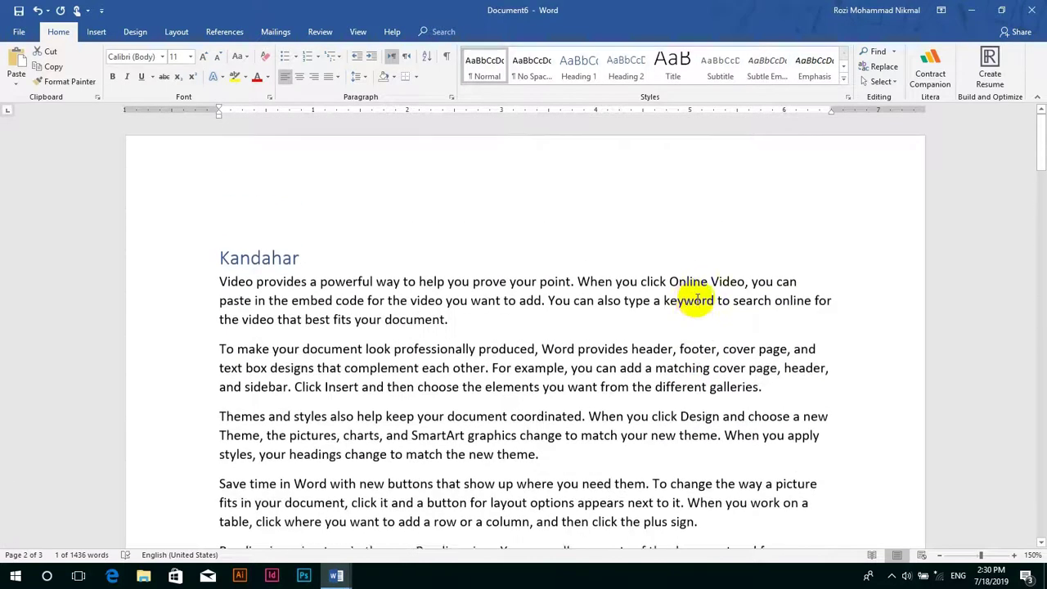
left_click_drag(209, 247, 646, 522)
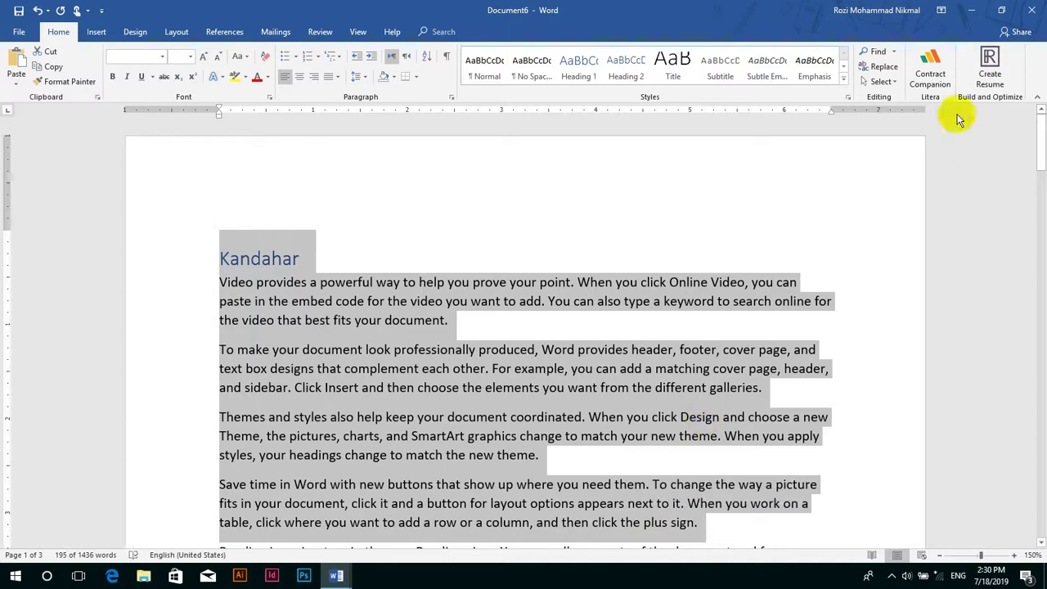
left_click(897, 54)
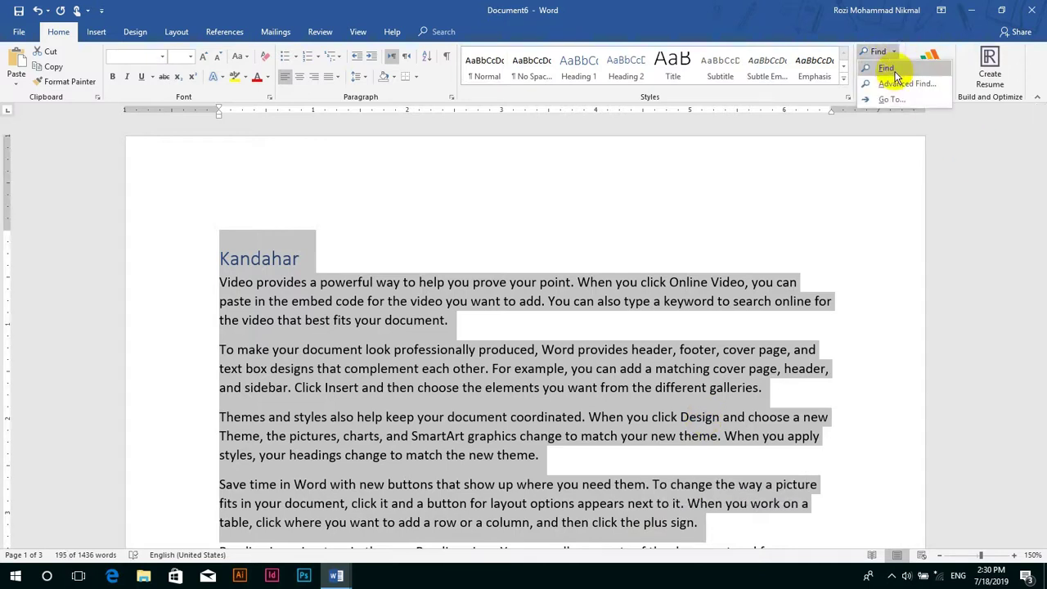
left_click(879, 69)
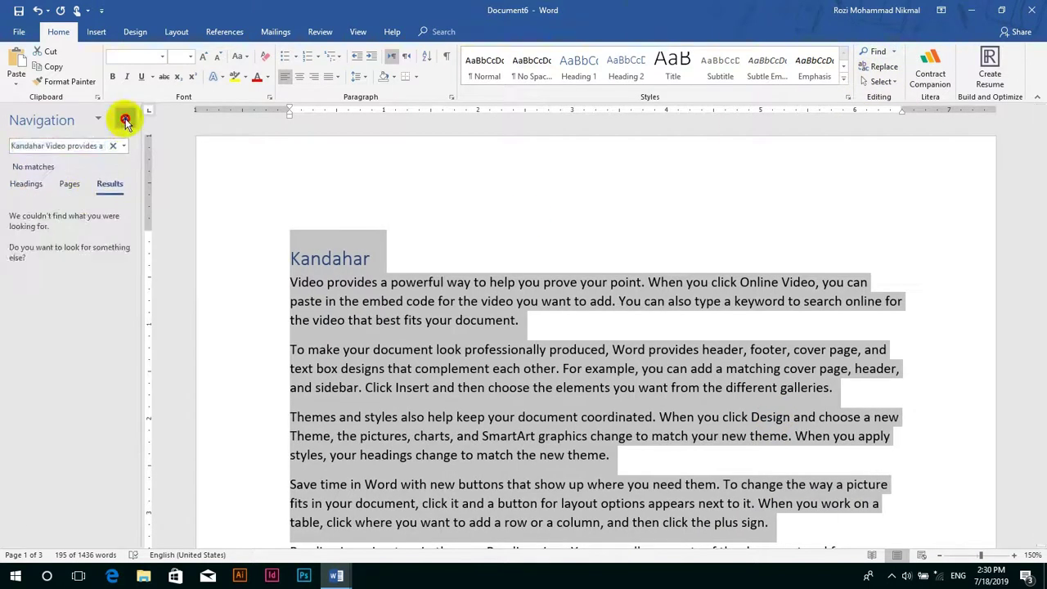
left_click(125, 119)
- Open Advanced Find and search for the prefilled text within the current selection only
left_click(894, 52)
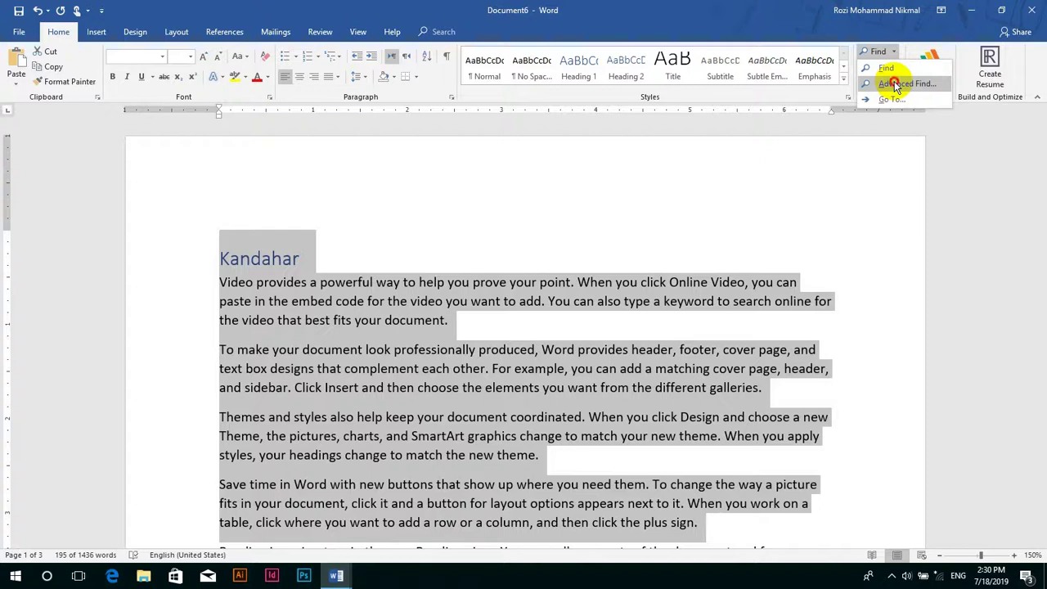
left_click(892, 82)
left_click(372, 203)
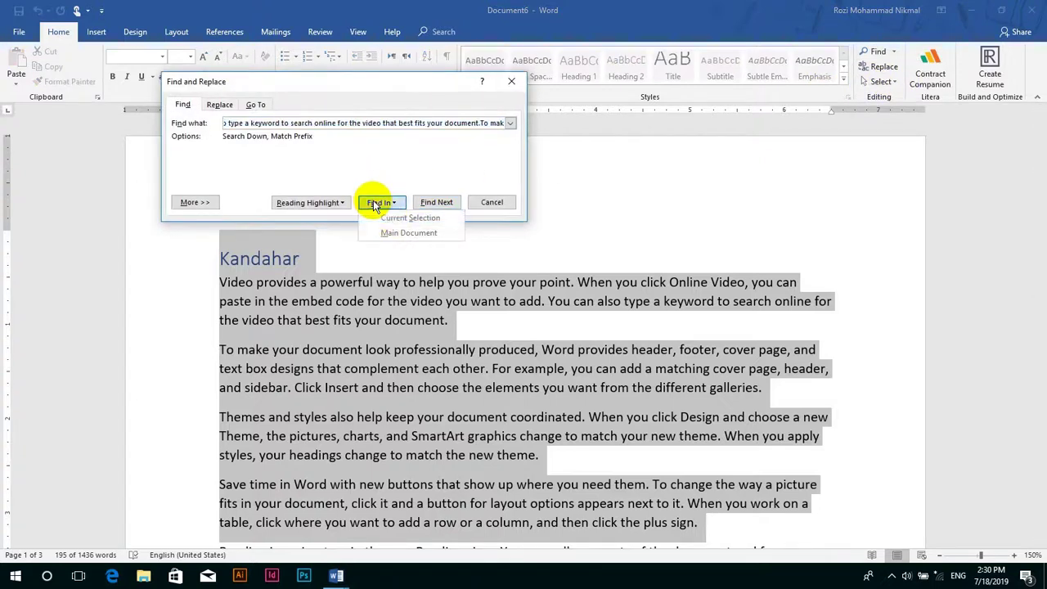
left_click(385, 216)
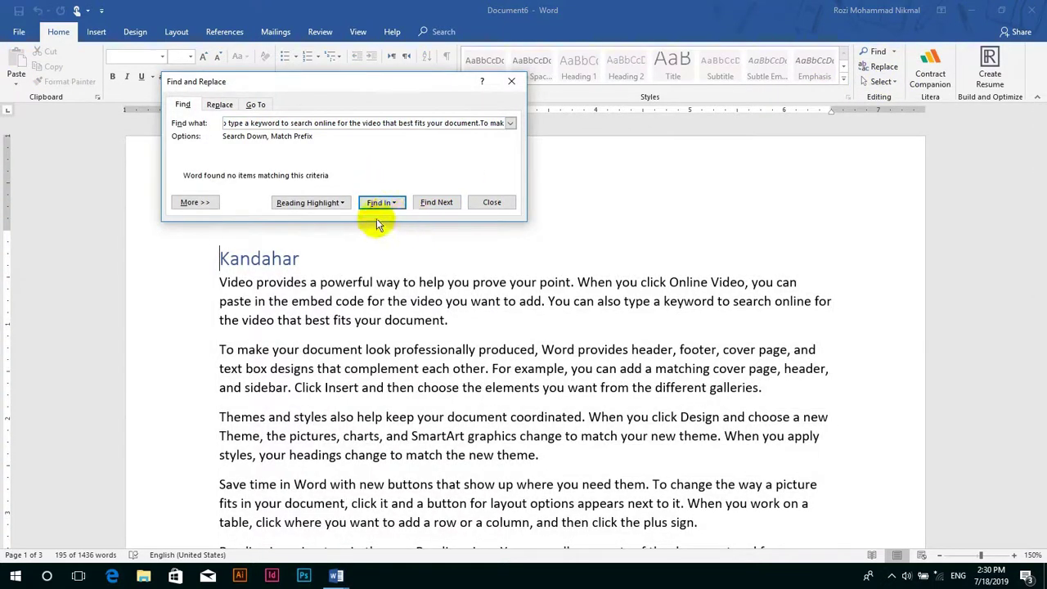
left_click(384, 206)
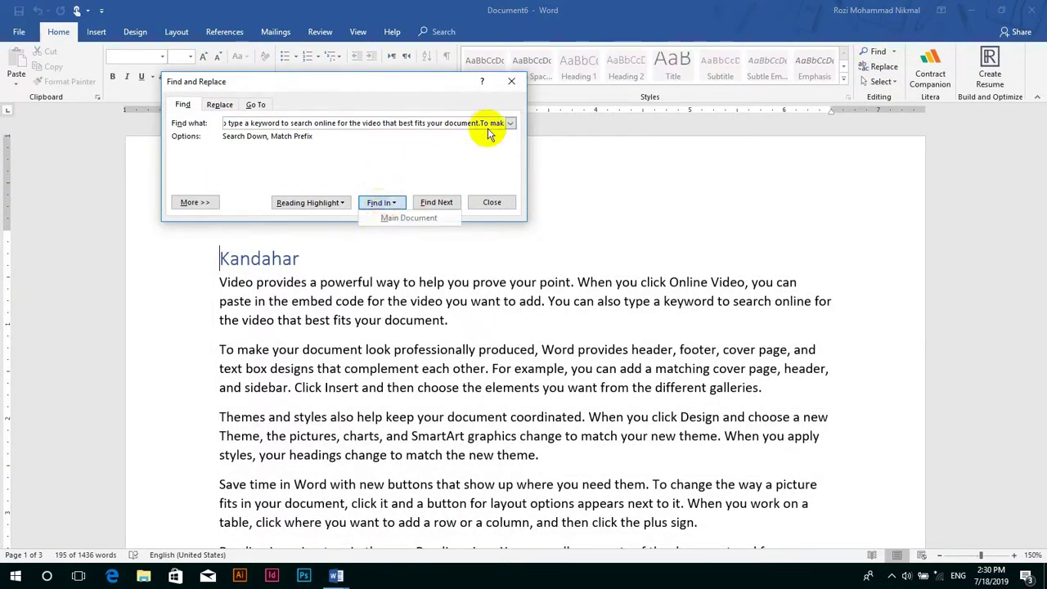
- Replace the long prefilled search text with "video"
left_click_drag(491, 123, 238, 113)
key("BackSpace")
key("BackSpace")
key("BackSpace")
key("BackSpace")
key("BackSpace")
key("BackSpace")
key("BackSpace")
key("BackSpace")
key("BackSpace")
key("BackSpace")
key("BackSpace")
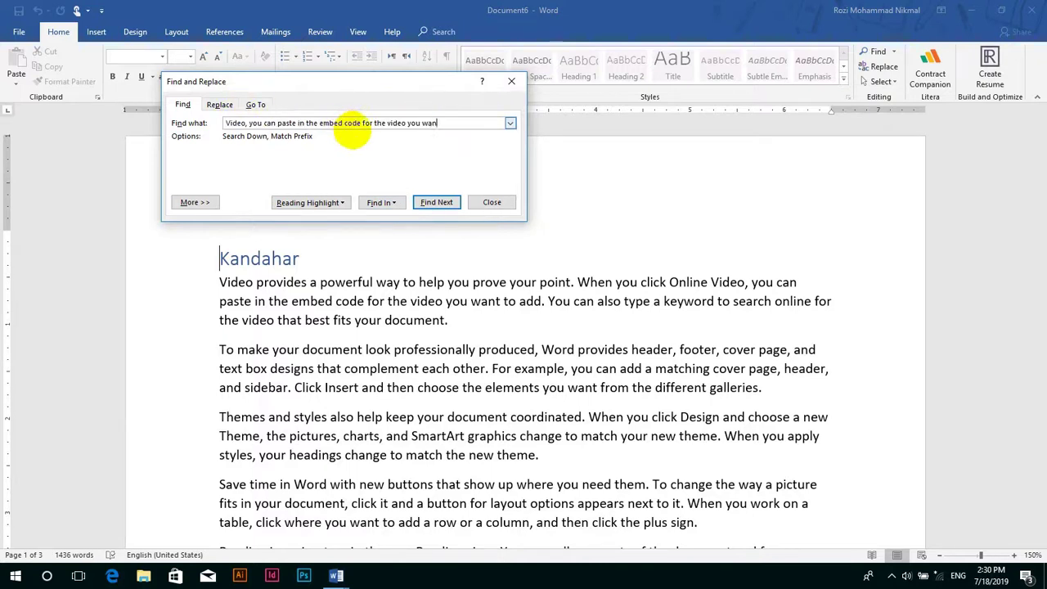
key("BackSpace")
key("BackSpace")
key("BackSpace")
key("BackSpace")
key("BackSpace")
key("BackSpace")
key("BackSpace")
key("BackSpace")
key("BackSpace")
key("BackSpace")
key("BackSpace")
key("BackSpace")
key("BackSpace")
key("BackSpace")
key("BackSpace")
key("BackSpace")
key("BackSpace")
key("BackSpace")
key("BackSpace")
key("BackSpace")
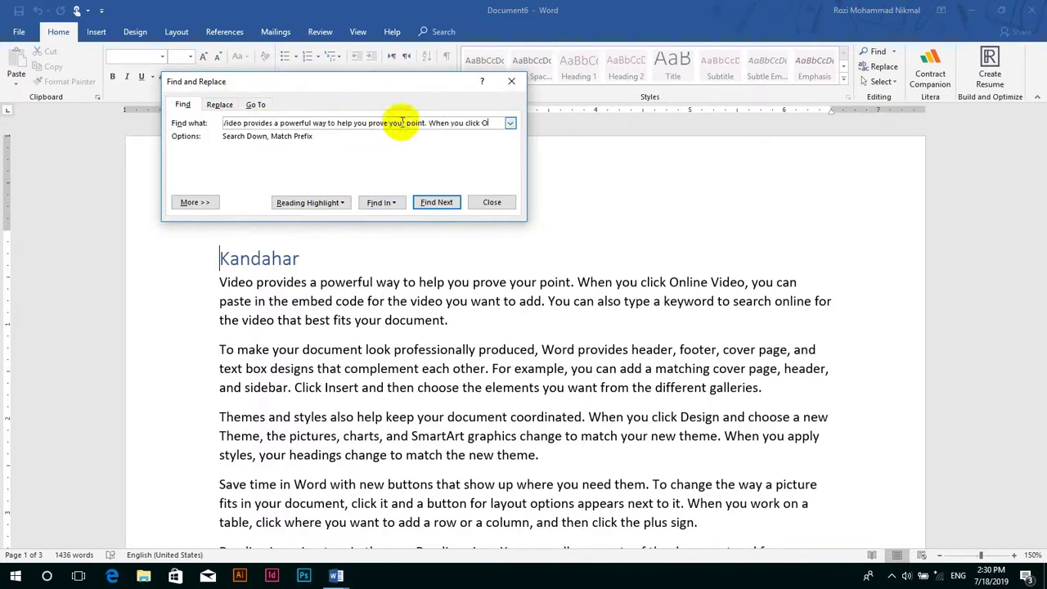
left_click(510, 124)
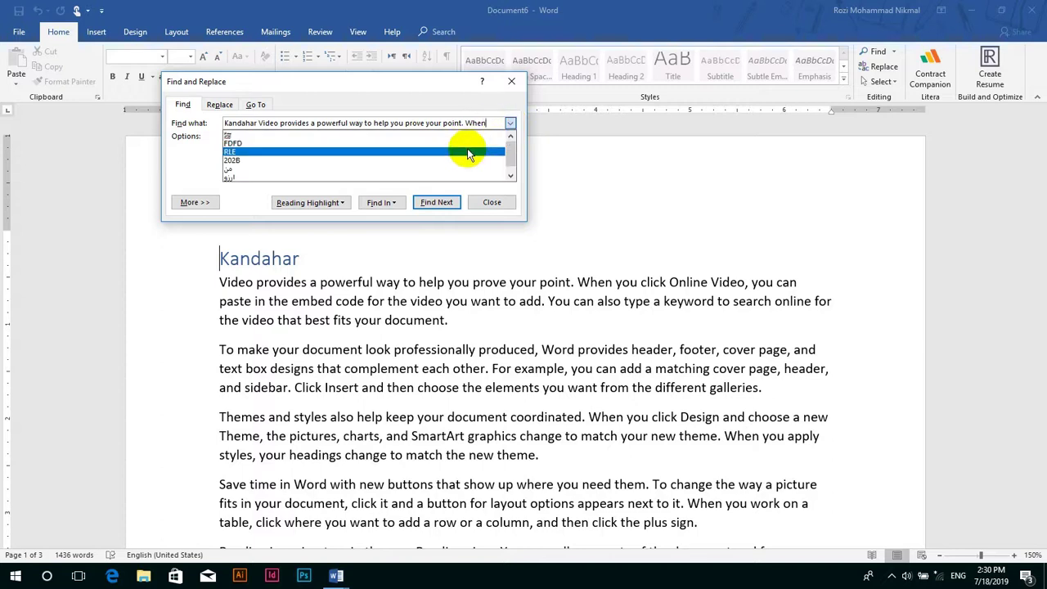
key("ctrl+a")
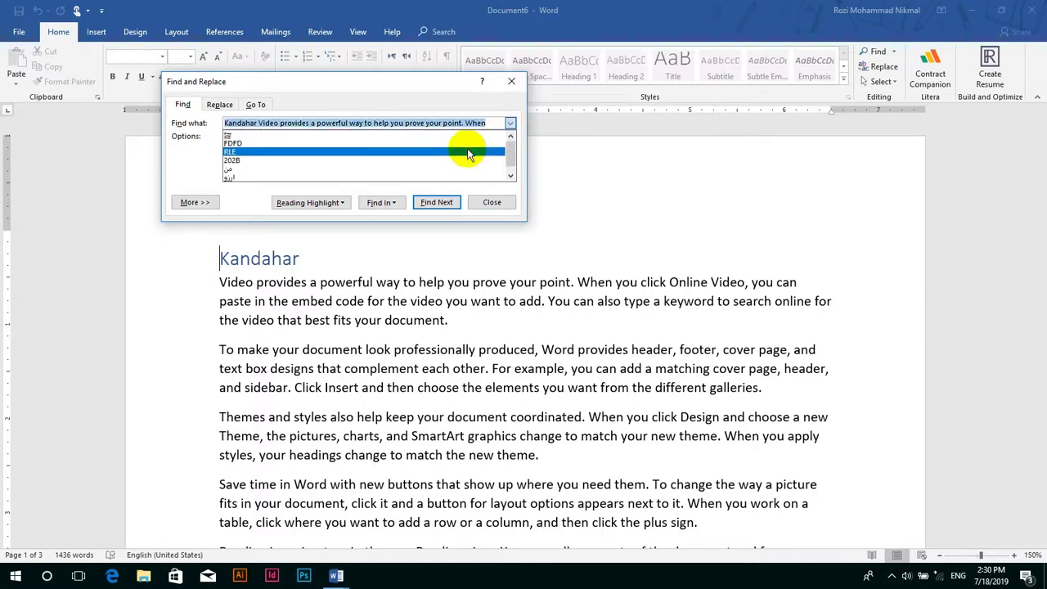
key("BackSpace")
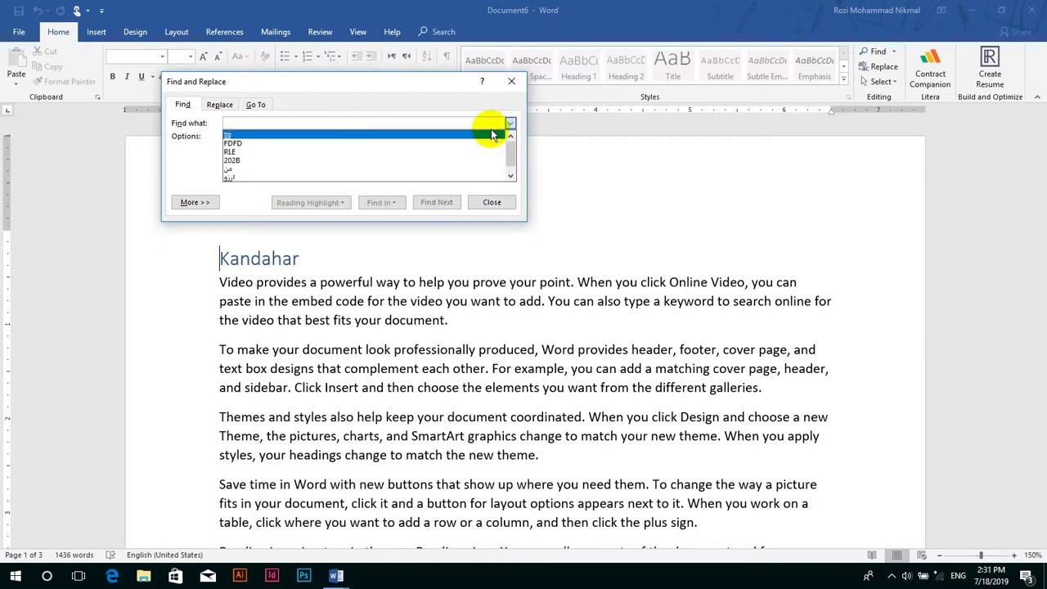
type("video")
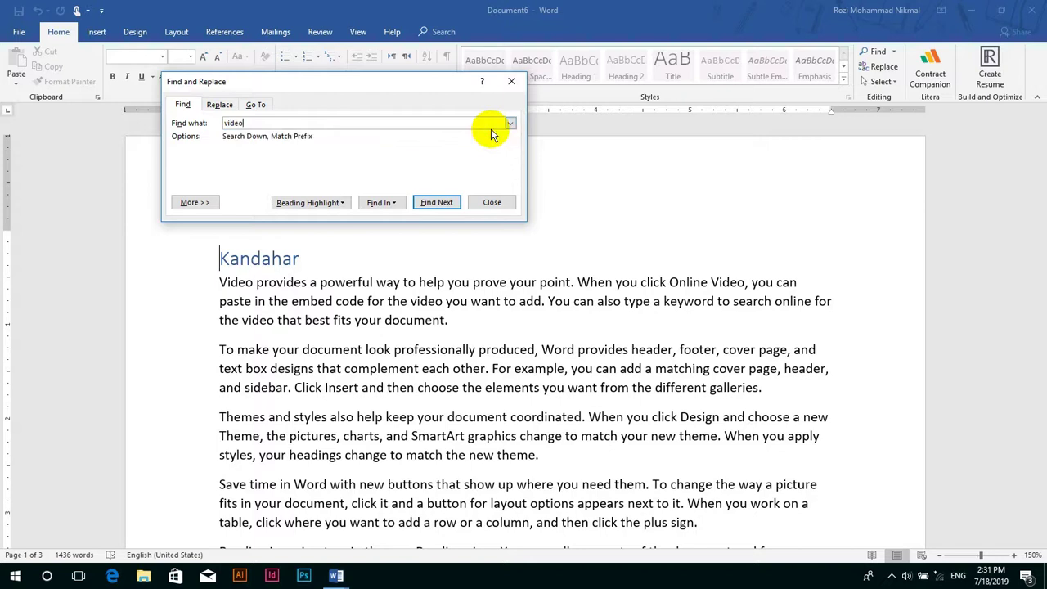
- Find all occurrences of "video" in the main document and look over the selected matches on page 1
left_click(392, 205)
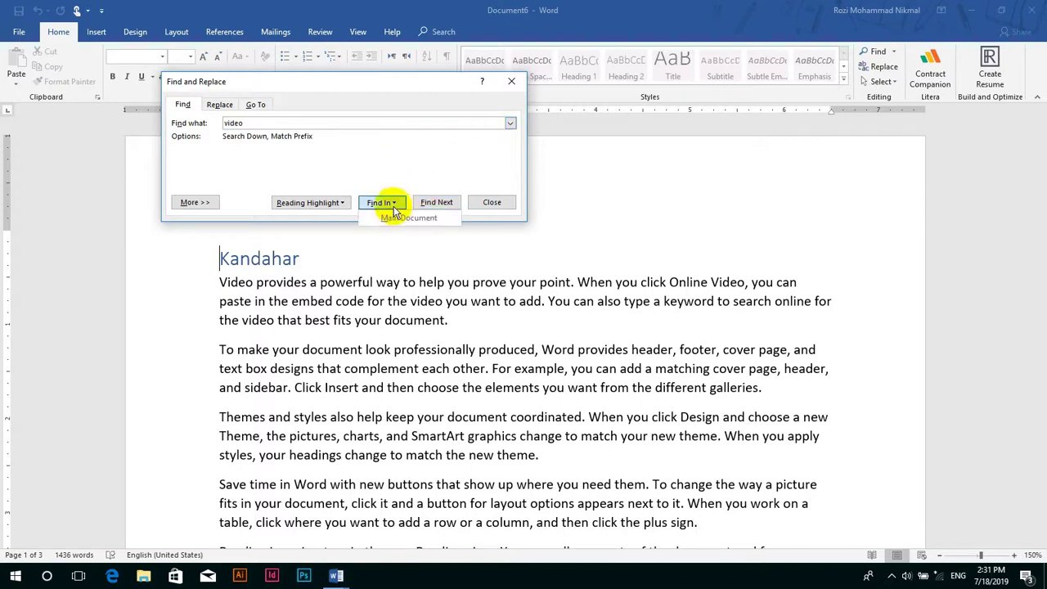
left_click(396, 219)
left_click(395, 203)
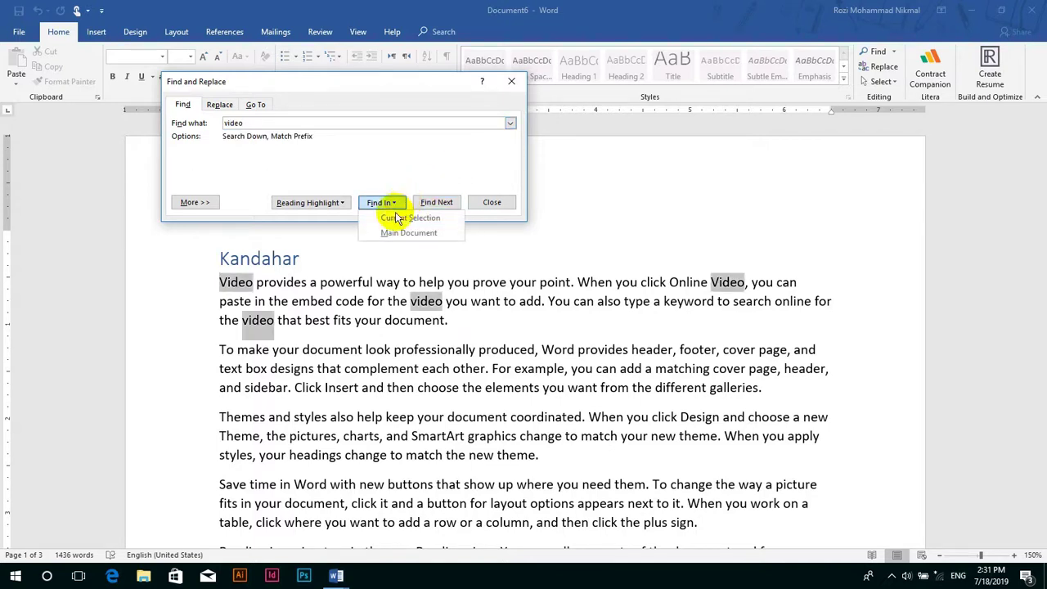
left_click(1043, 205)
left_click_drag(1042, 162, 1037, 224)
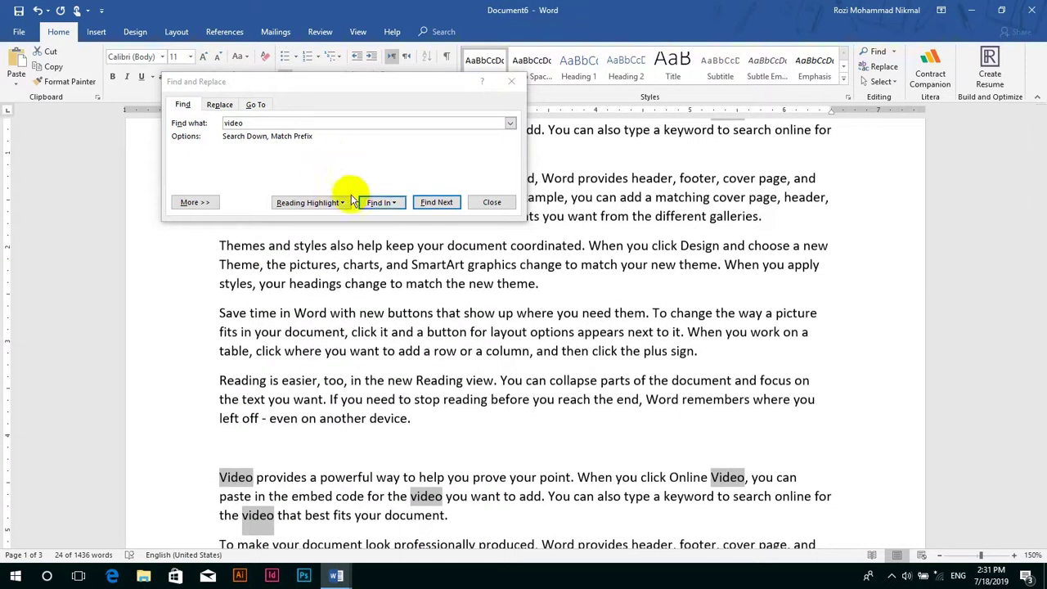
- Repeat the "video" search in the main document and run it again within the current selection
left_click(377, 204)
left_click(389, 232)
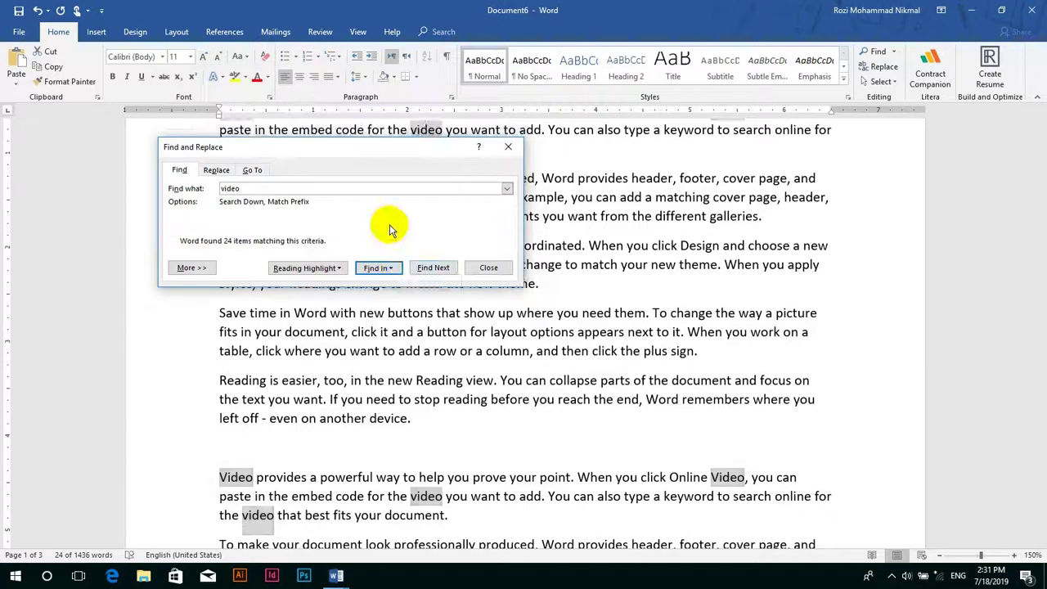
left_click(390, 269)
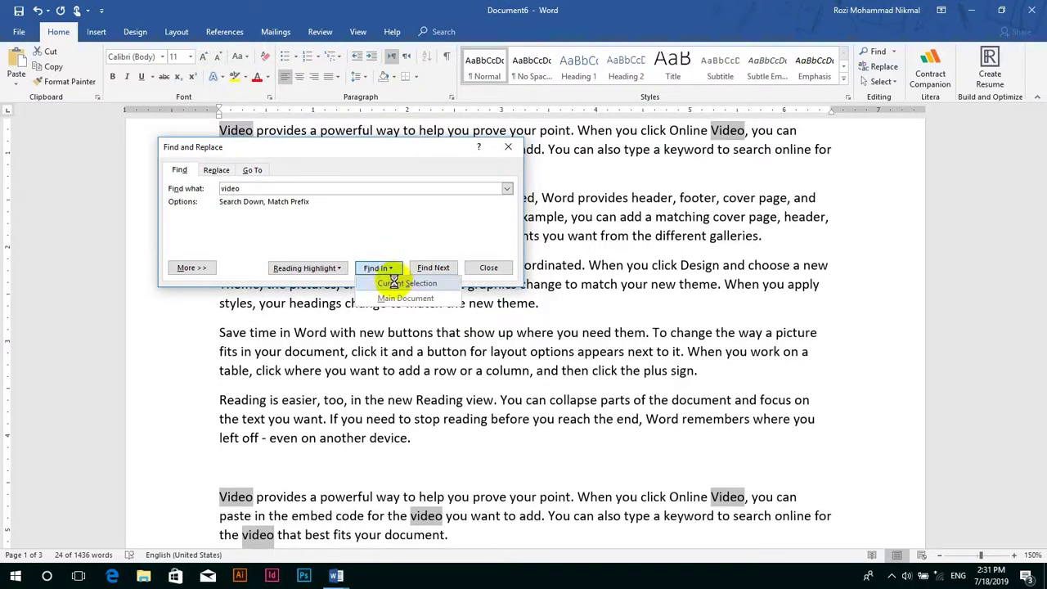
left_click(395, 284)
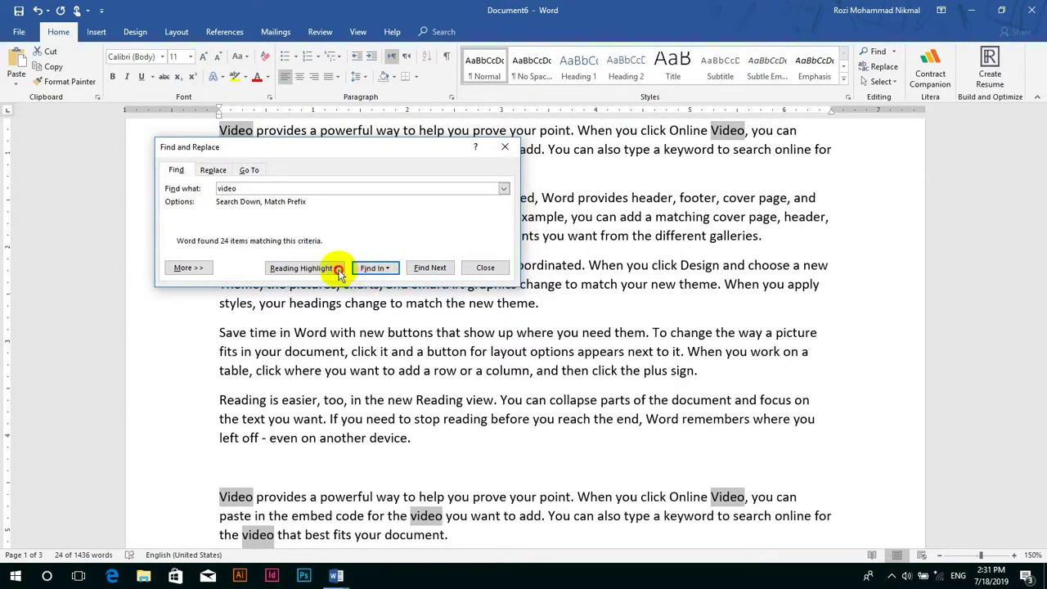
- Highlight all occurrences of "video" with Reading Highlight, review them through the last page, and clear the highlighting
left_click(338, 273)
left_click(323, 284)
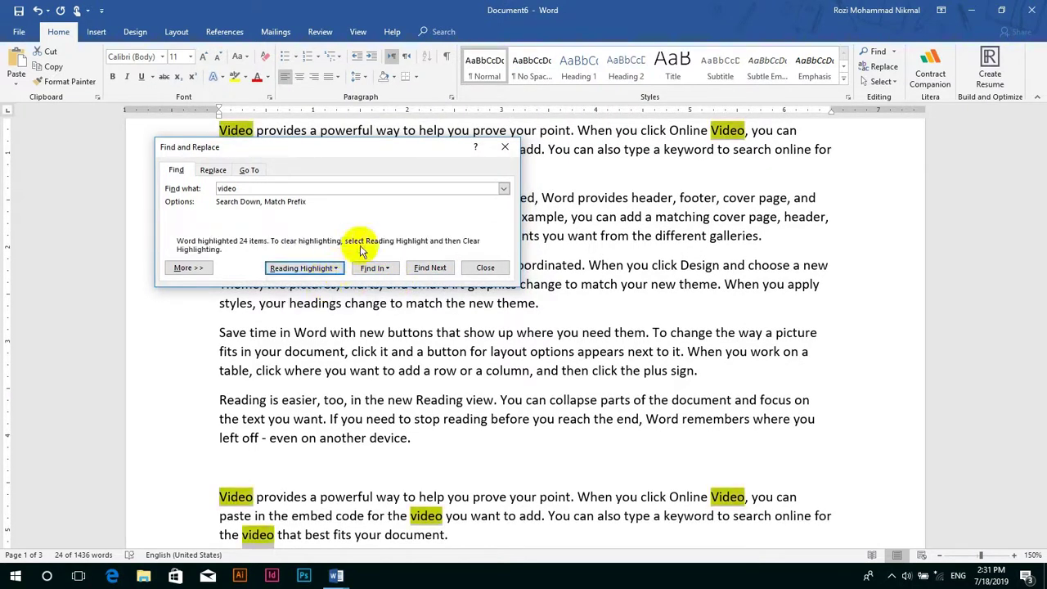
scroll(846, 276, "down", 8)
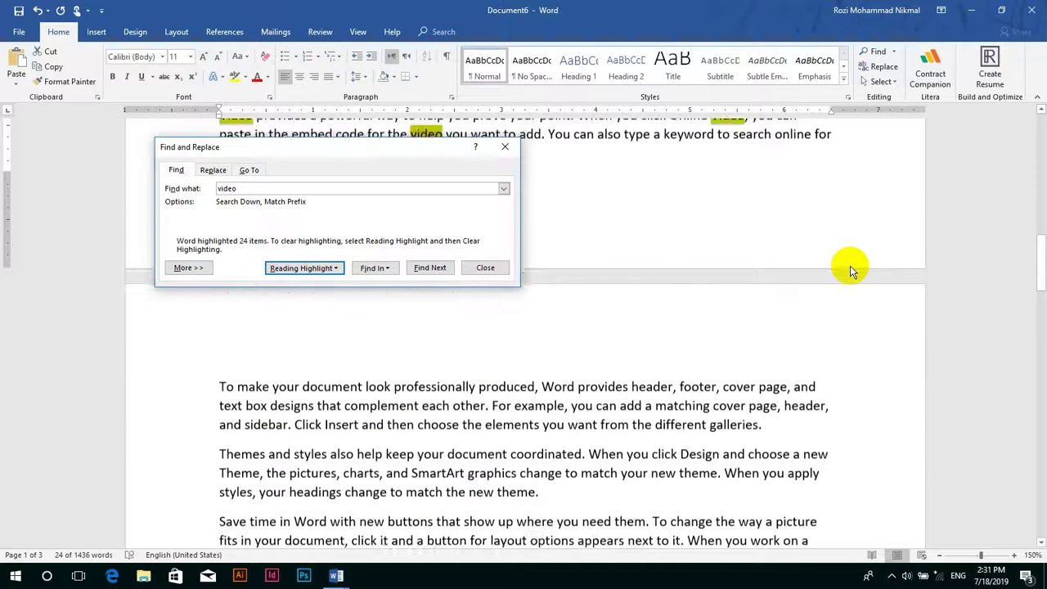
scroll(850, 270, "down", 18)
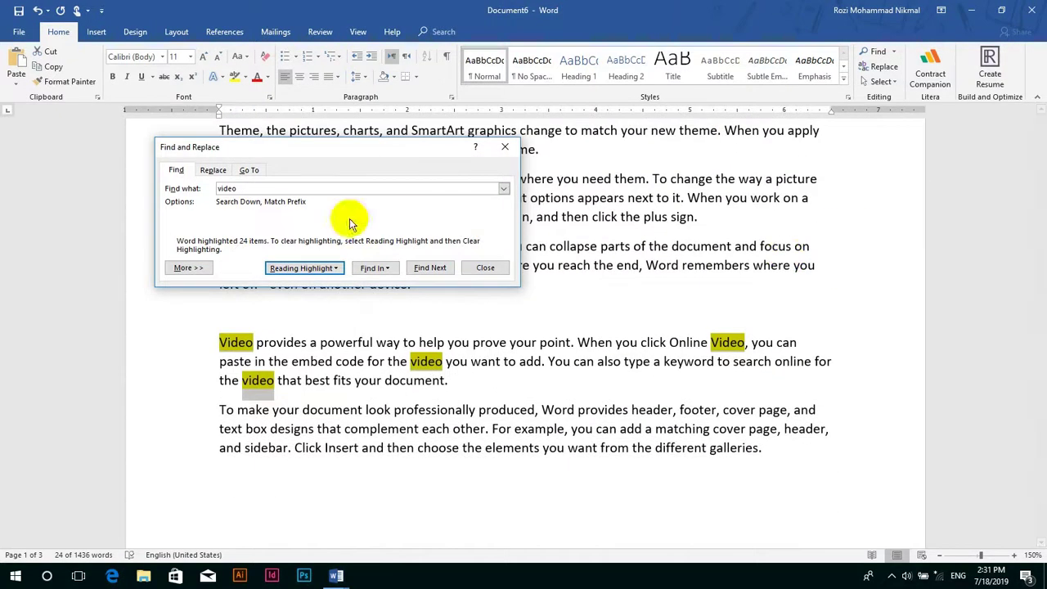
left_click(332, 268)
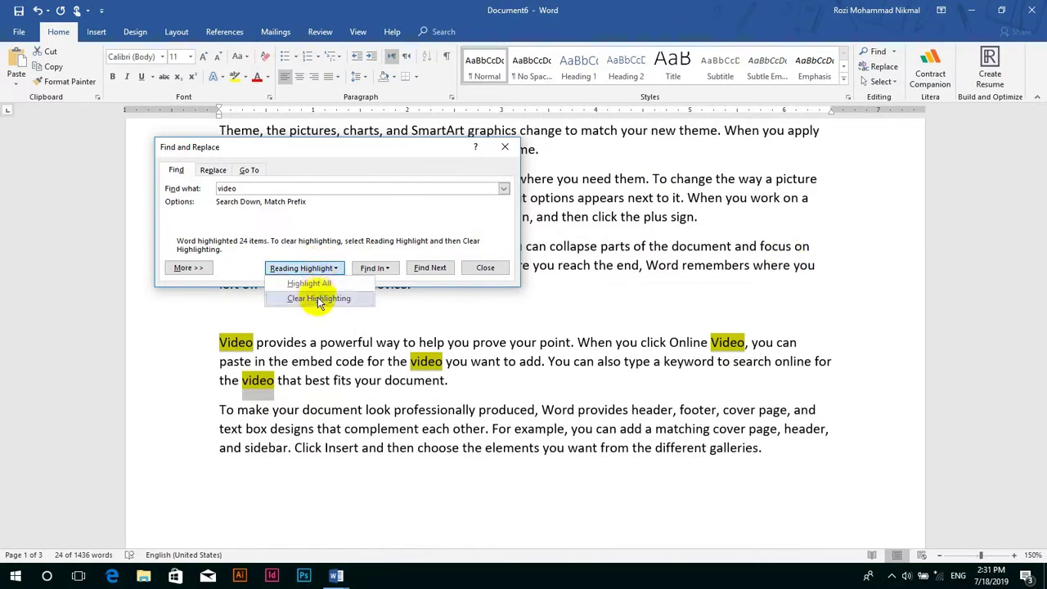
left_click(319, 299)
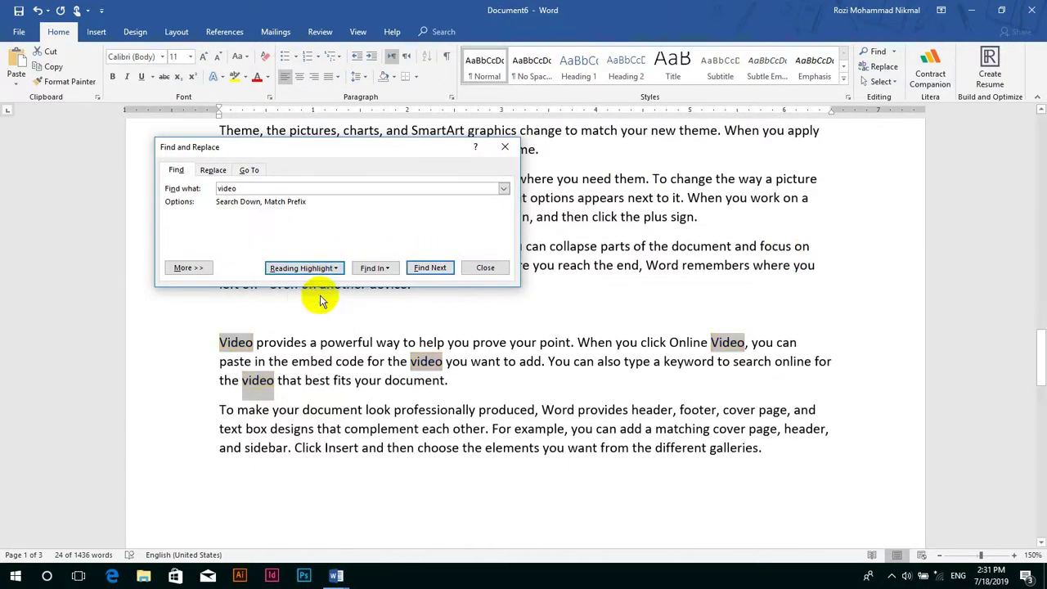
- Expand the extra search options, step through the next three "video" matches, and move the dialog away from the matched text
left_click(188, 267)
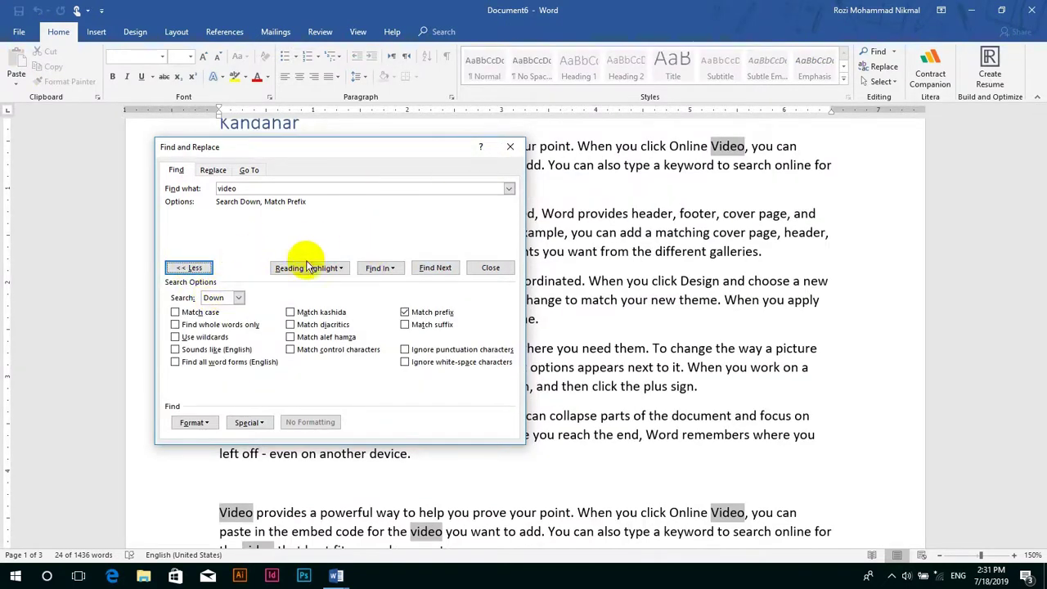
left_click(430, 267)
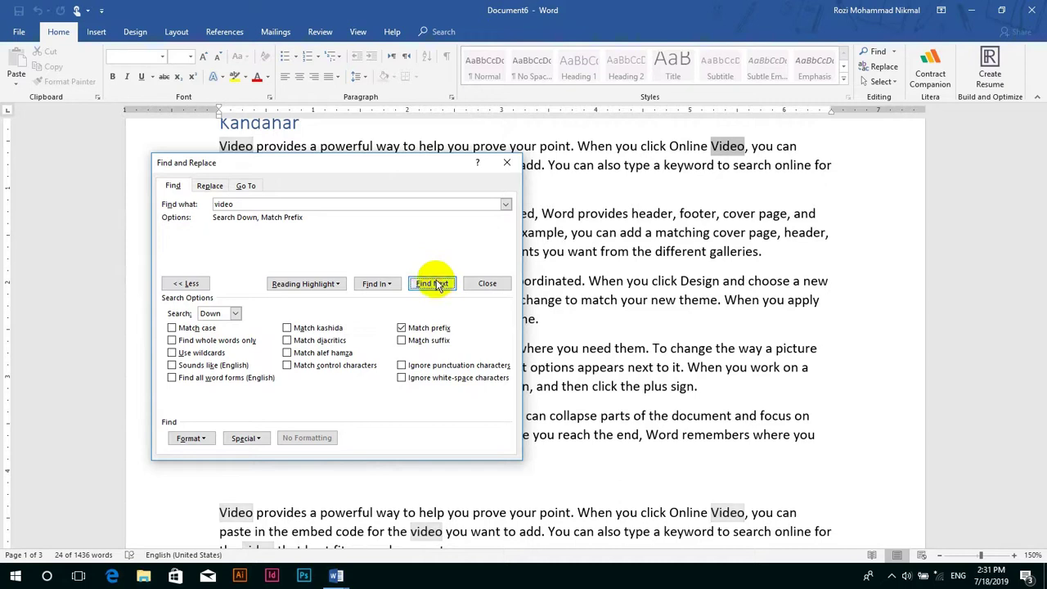
left_click(433, 282)
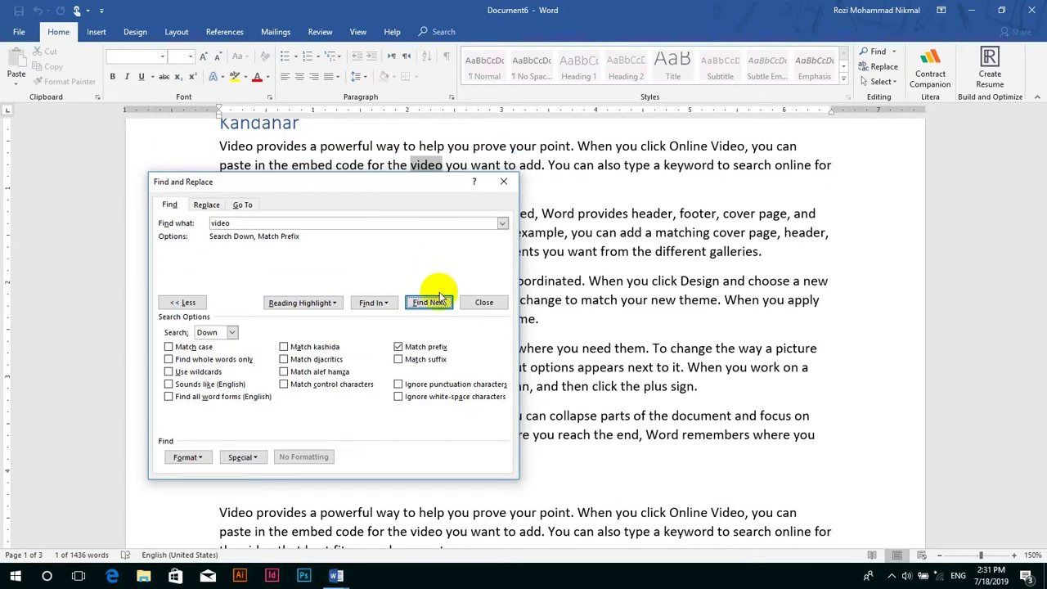
left_click(436, 304)
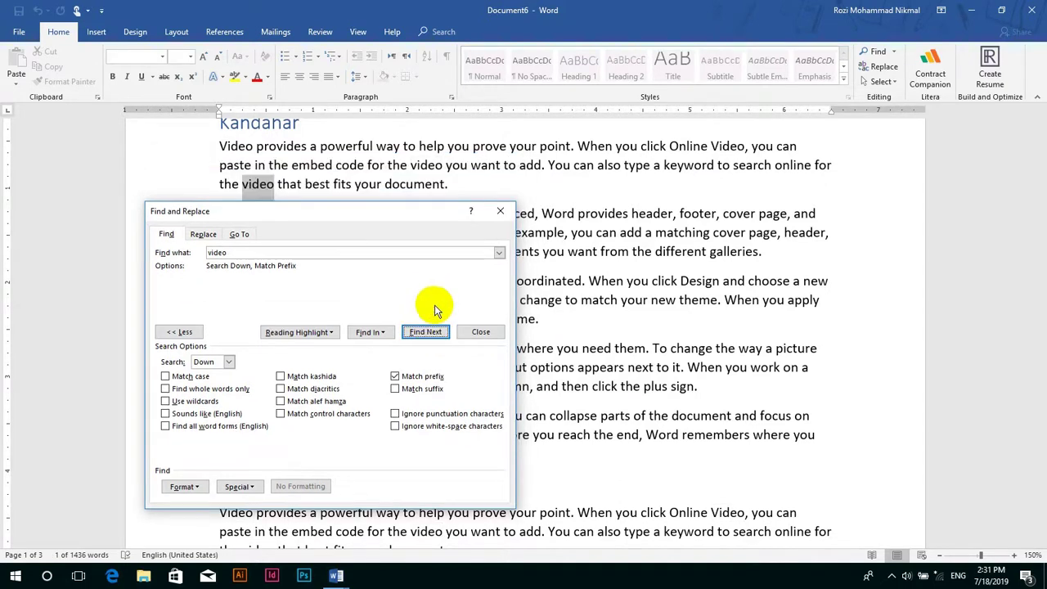
left_click_drag(388, 219, 770, 92)
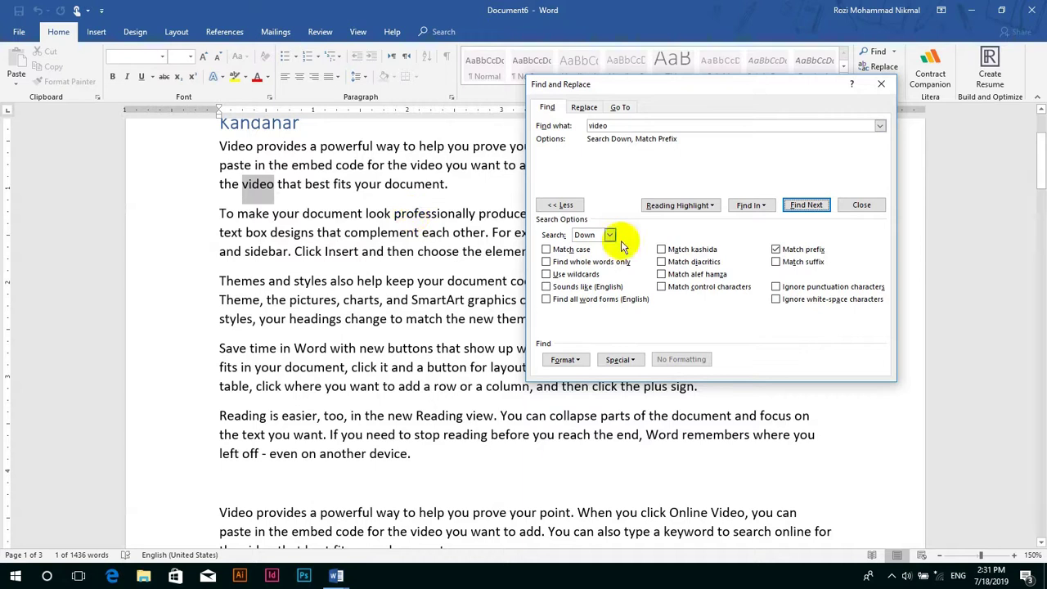
- Find the next "video" match, set the search direction to Up, and step backward through the preceding matches
left_click(801, 210)
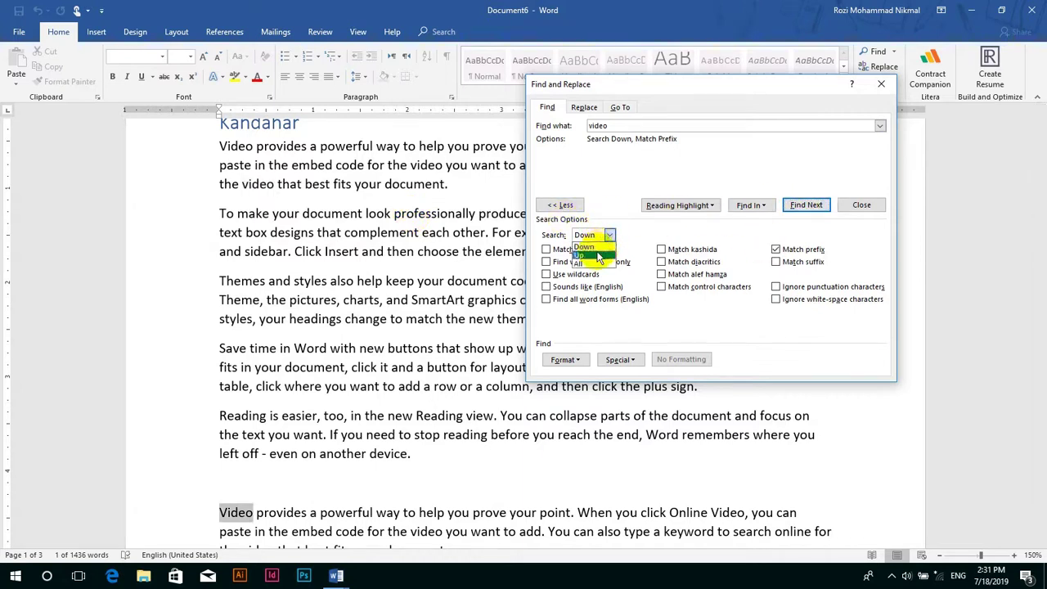
left_click(579, 254)
left_click(805, 205)
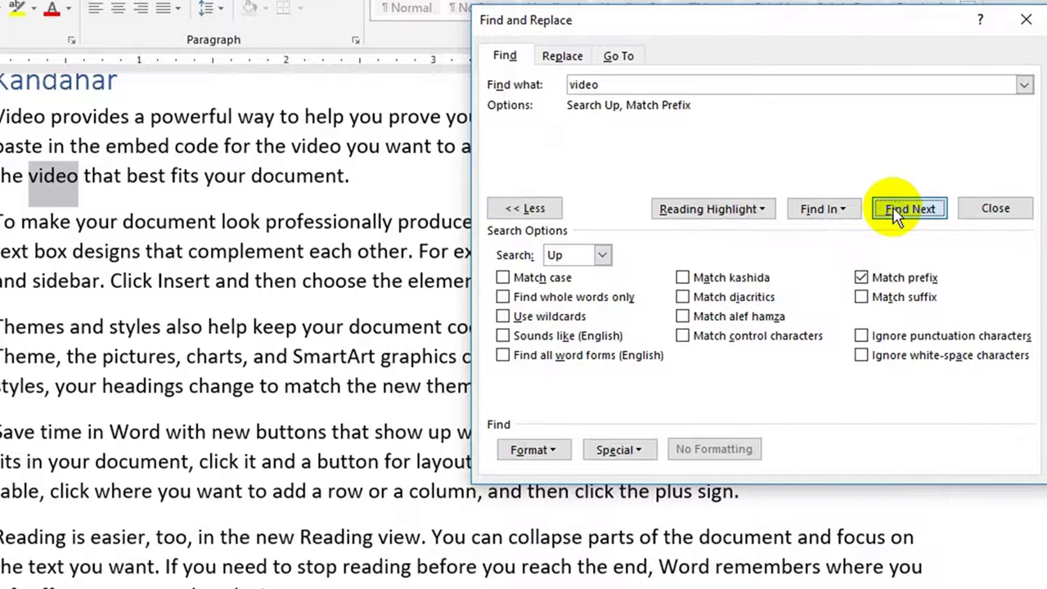
left_click(896, 210)
left_click(895, 209)
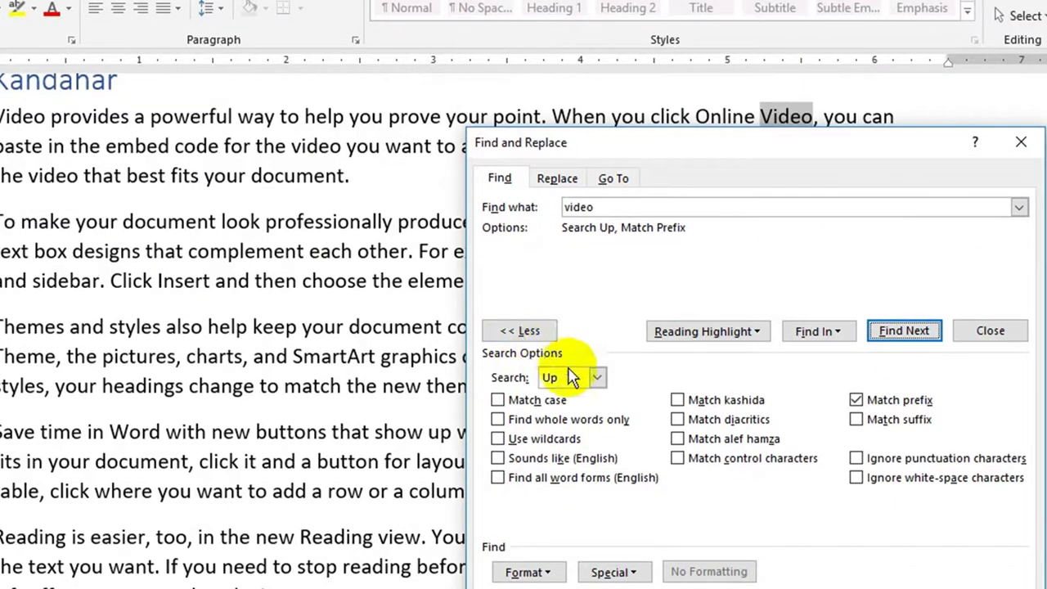
- Set the search direction to All, step through the next two "video" matches, and close the Find and Replace dialog
left_click(595, 376)
left_click(566, 422)
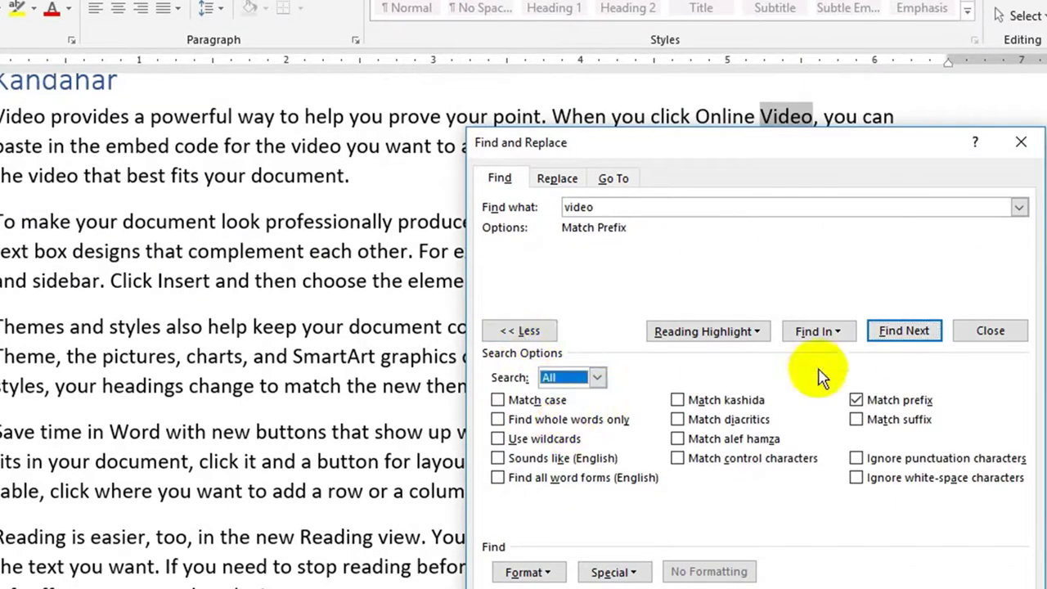
left_click(892, 344)
left_click(890, 345)
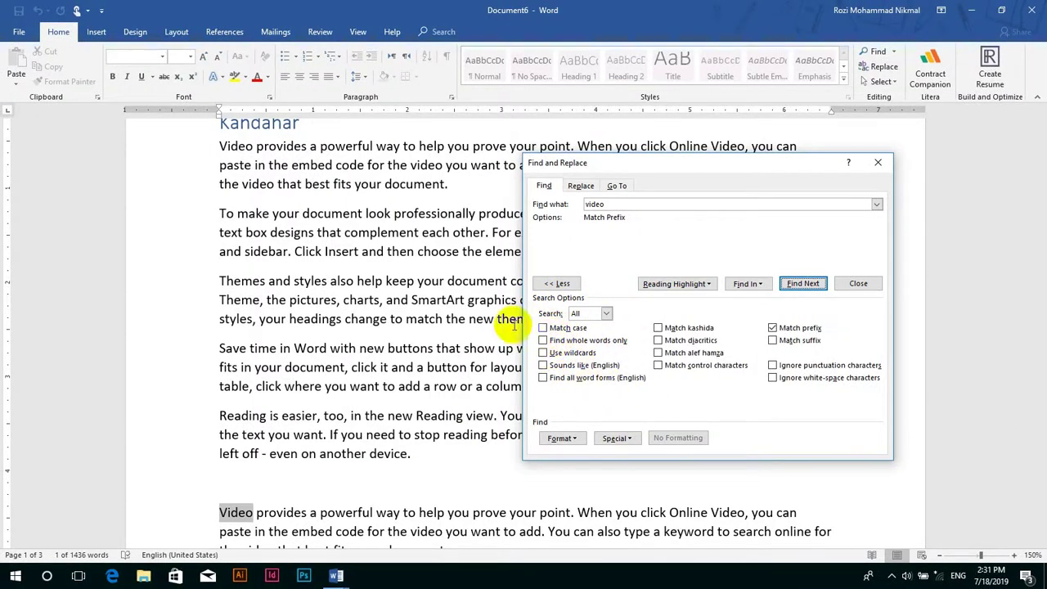
left_click(880, 163)
- Create a new blank document and enter the same sample first name on two lines, once in all capitals and once capitalized
left_click(479, 211)
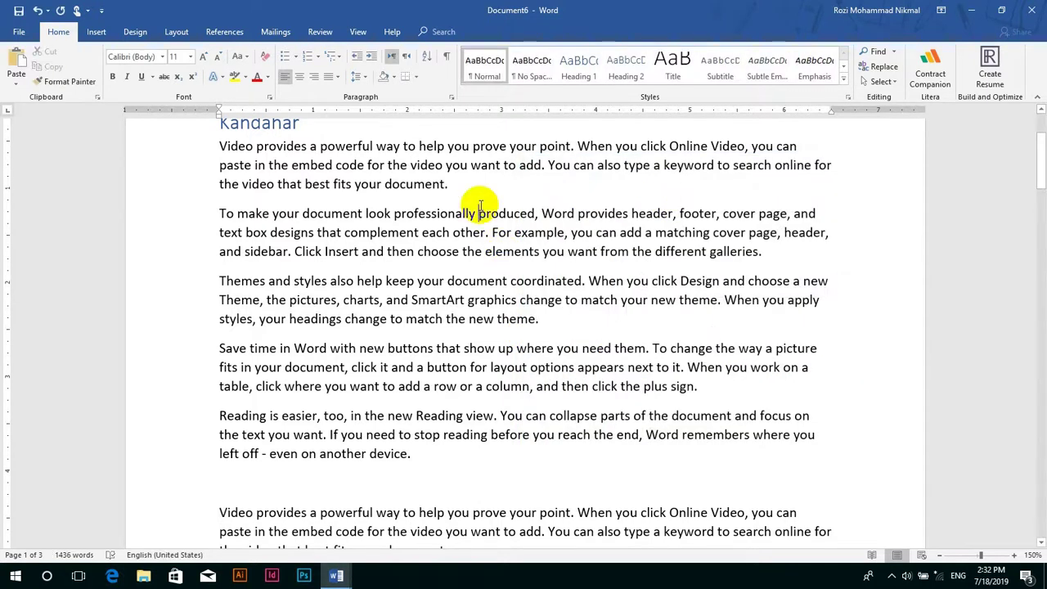
key("ctrl+n")
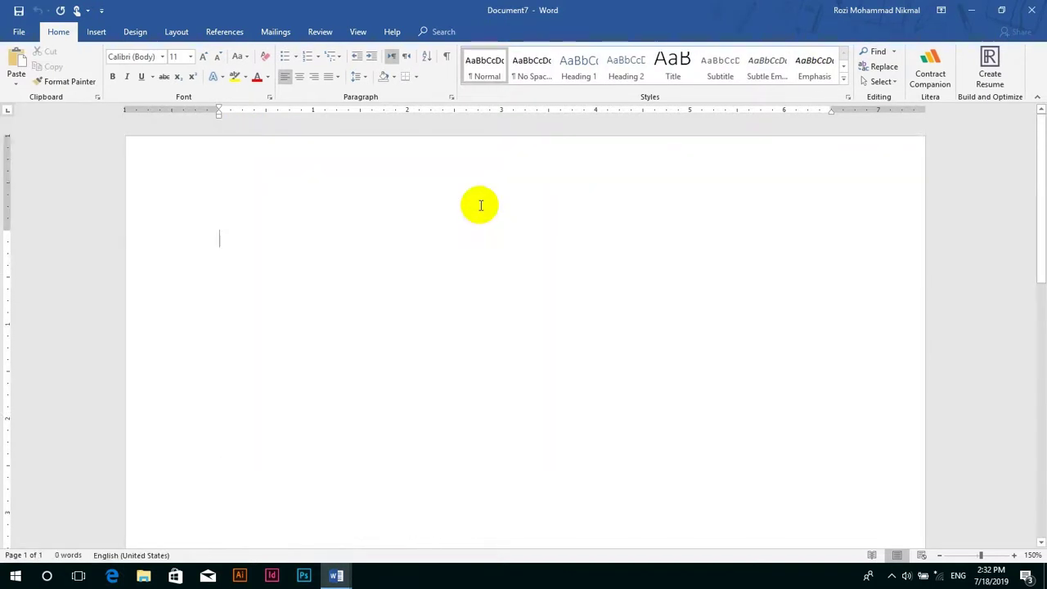
type("HAMD")
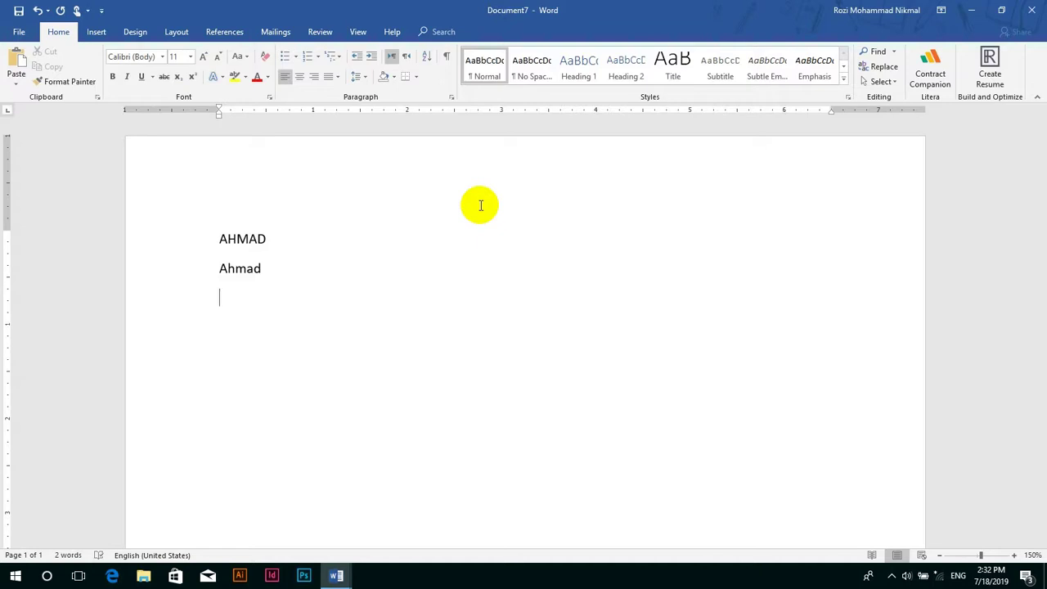
- Search for the sample name in lowercase with Advanced Find and step through its two matches
left_click(892, 54)
left_click(895, 82)
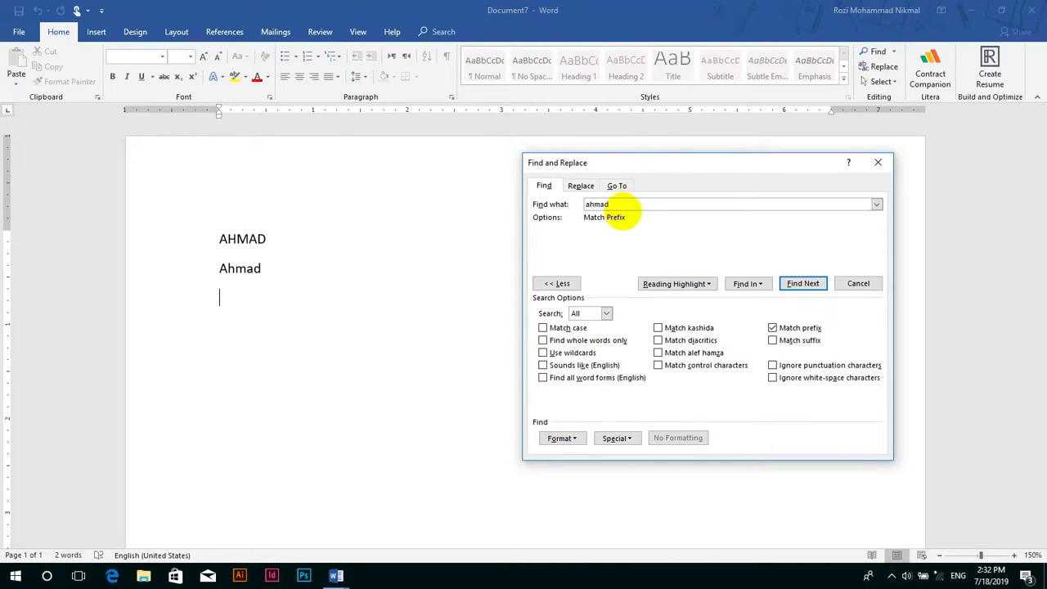
key("Return")
key("Return")
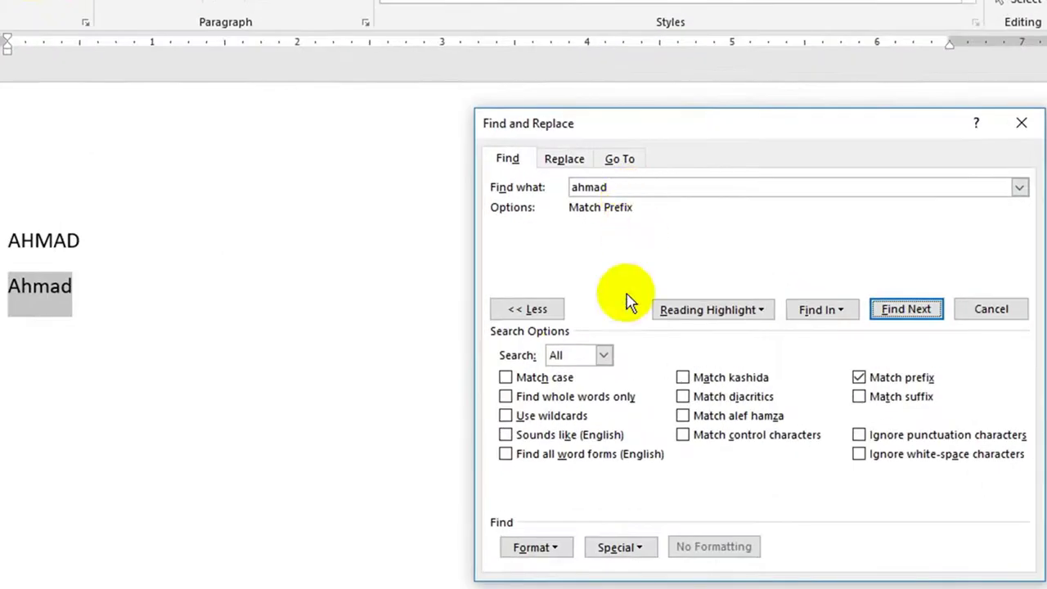
- Enable Match case, search the main document for the lowercase name, check the Reading Highlight choices, and run Find Next
left_click(520, 378)
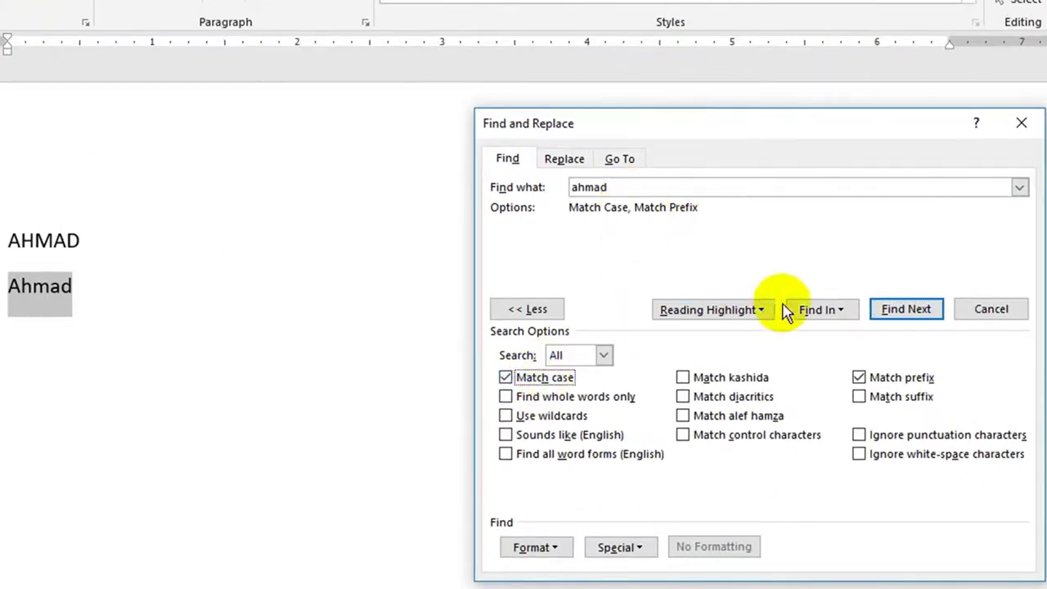
left_click(815, 311)
left_click(825, 332)
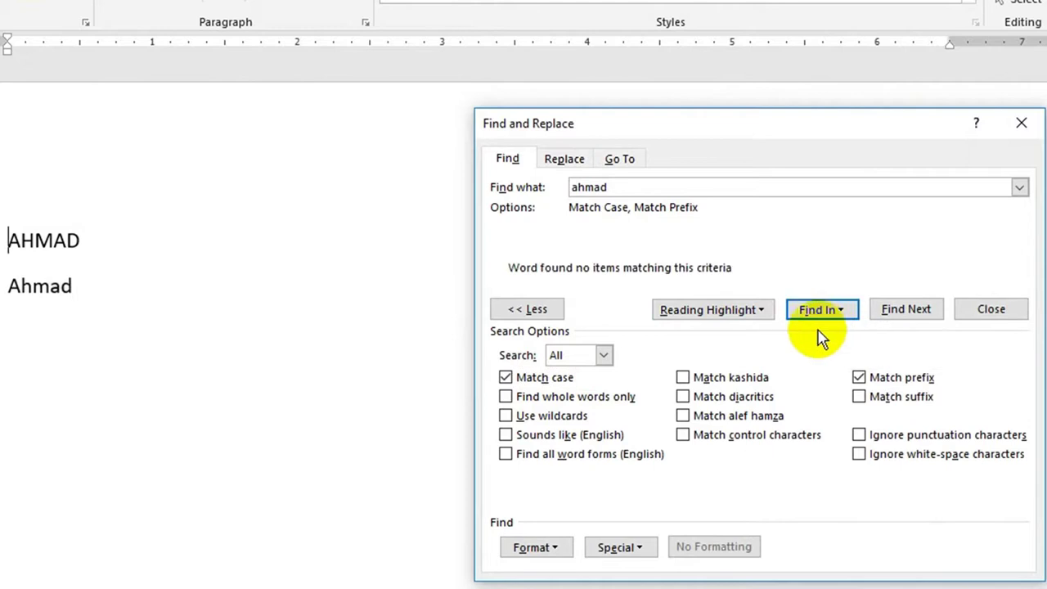
left_click(750, 313)
left_click(756, 332)
left_click(757, 314)
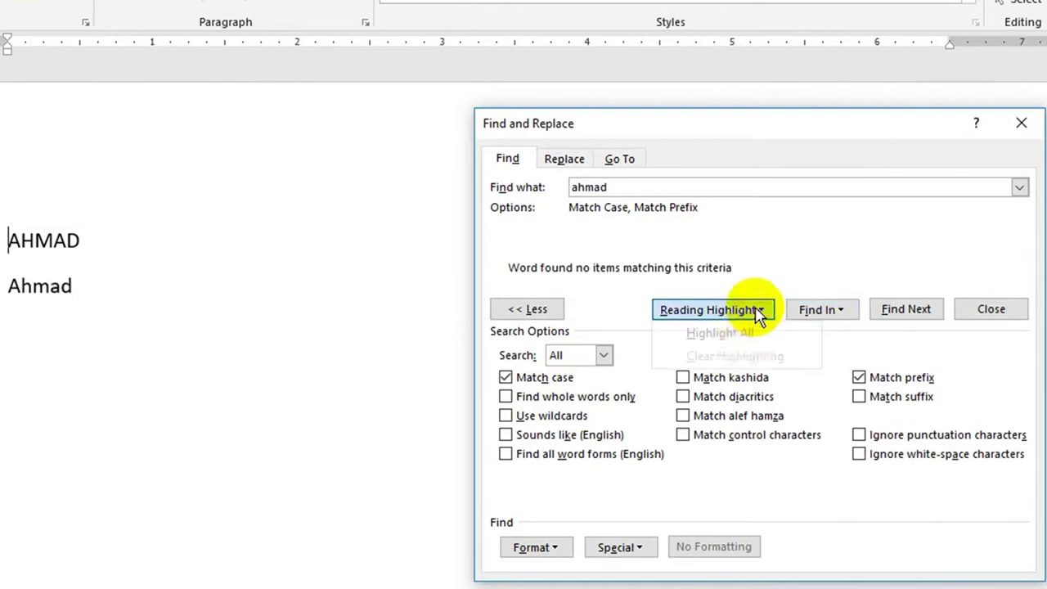
left_click(879, 311)
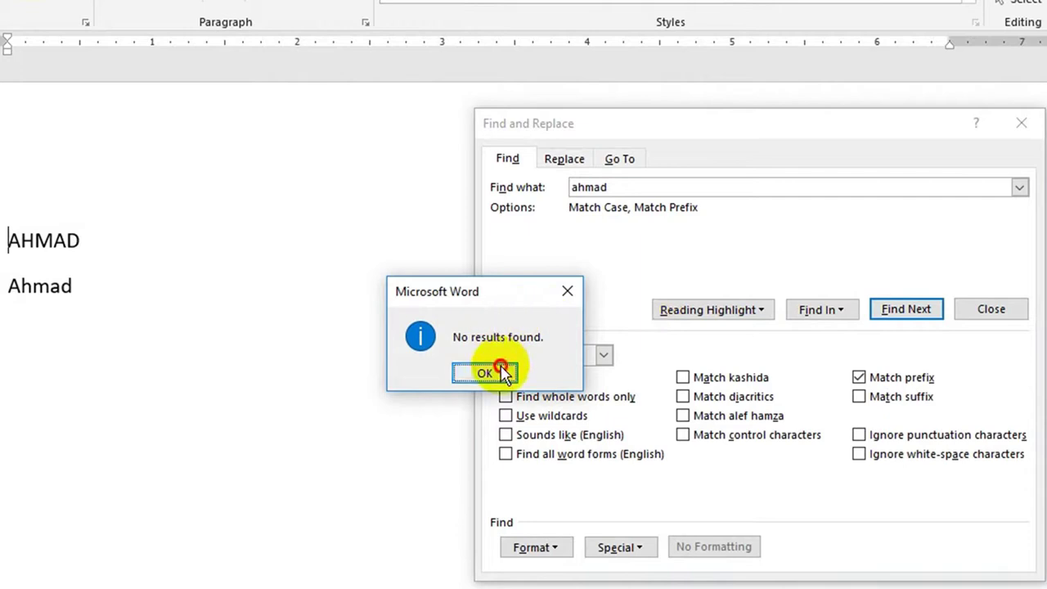
left_click(488, 371)
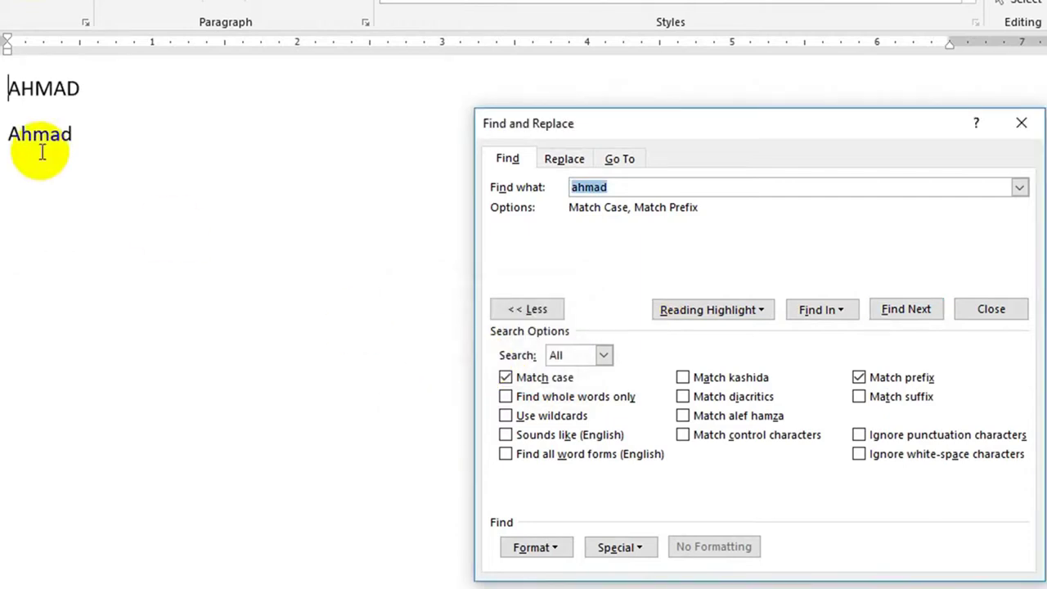
- Disable Match case and step through the matches for the lowercase name again
left_click(523, 379)
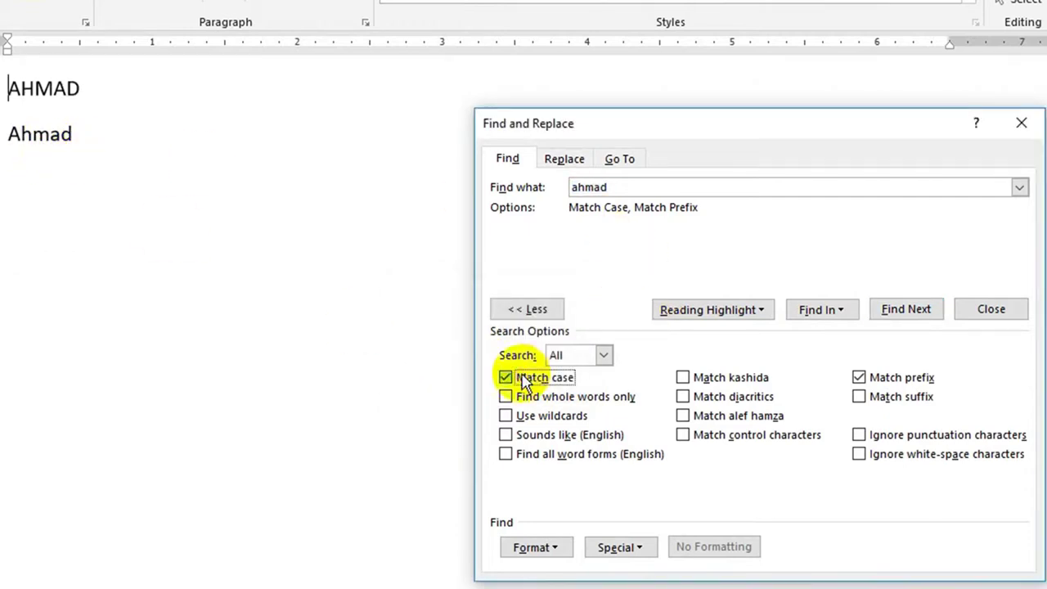
left_click(523, 380)
left_click(885, 318)
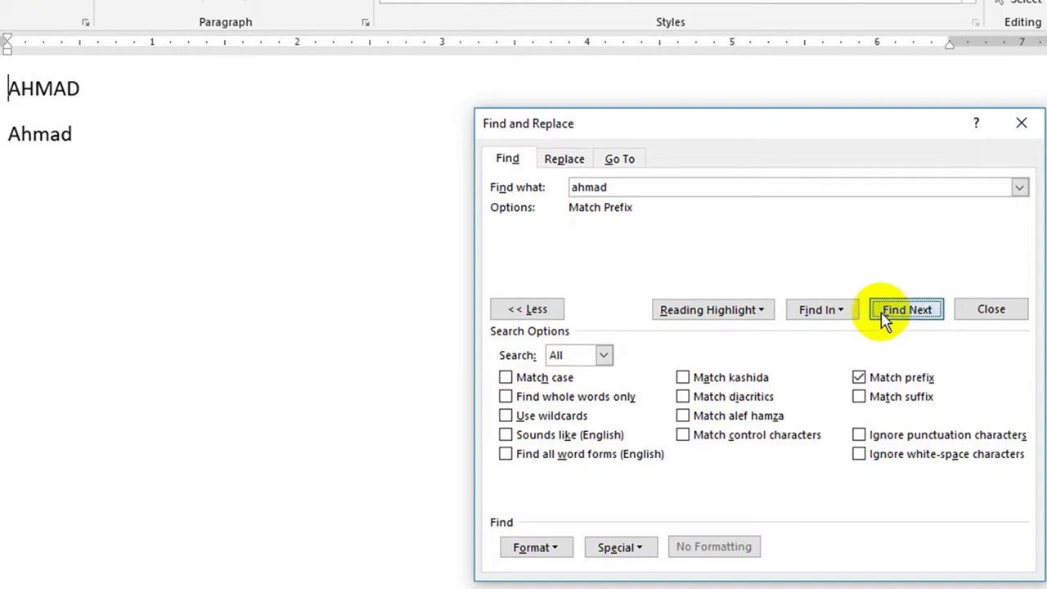
left_click(892, 319)
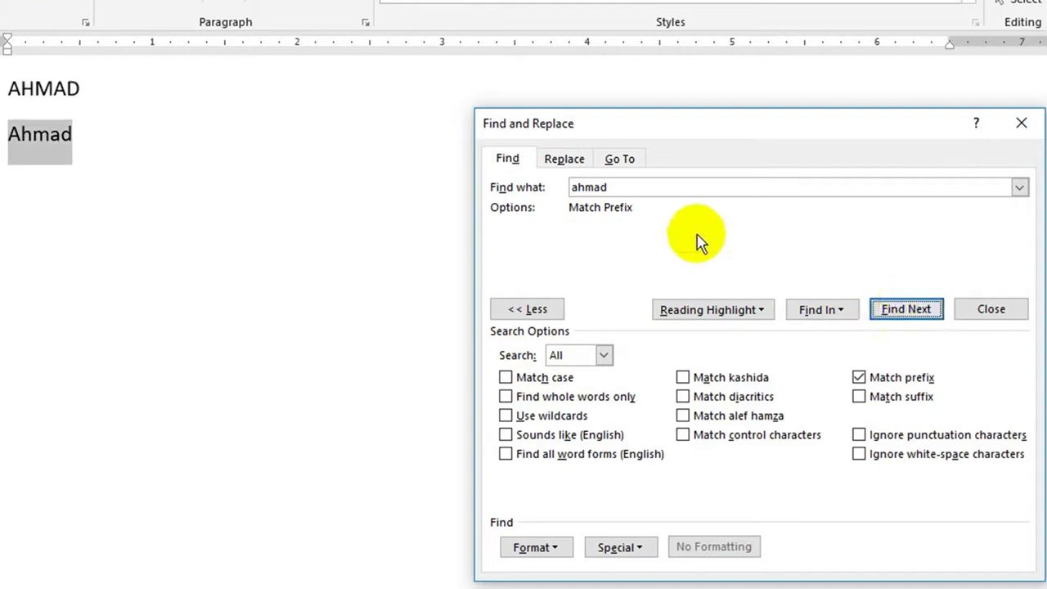
- Change the search text to the all-capitals name, enable Match case, and search through the whole document for it
double_click(647, 189)
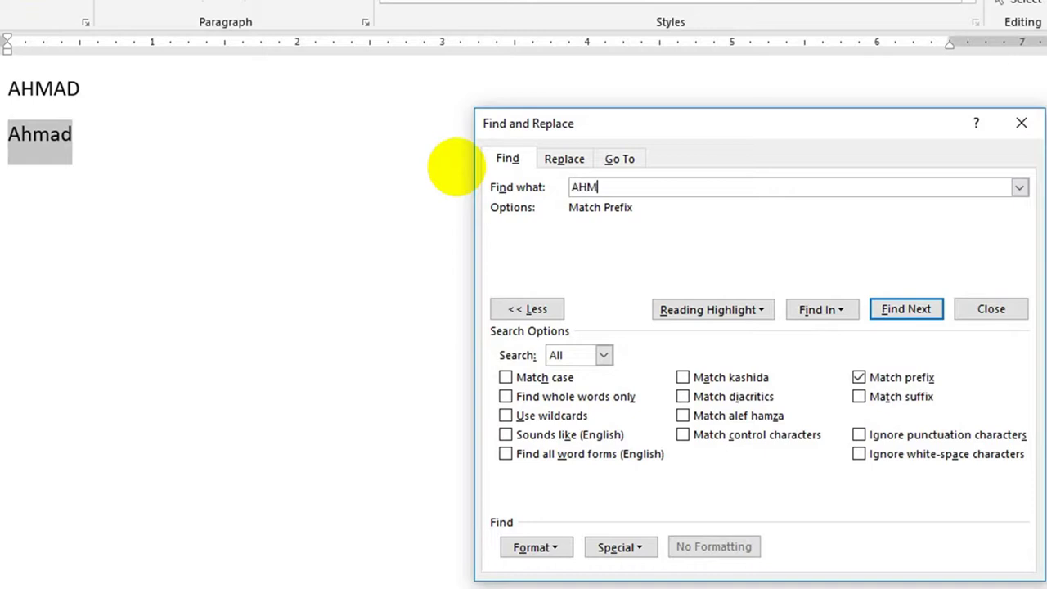
left_click(509, 377)
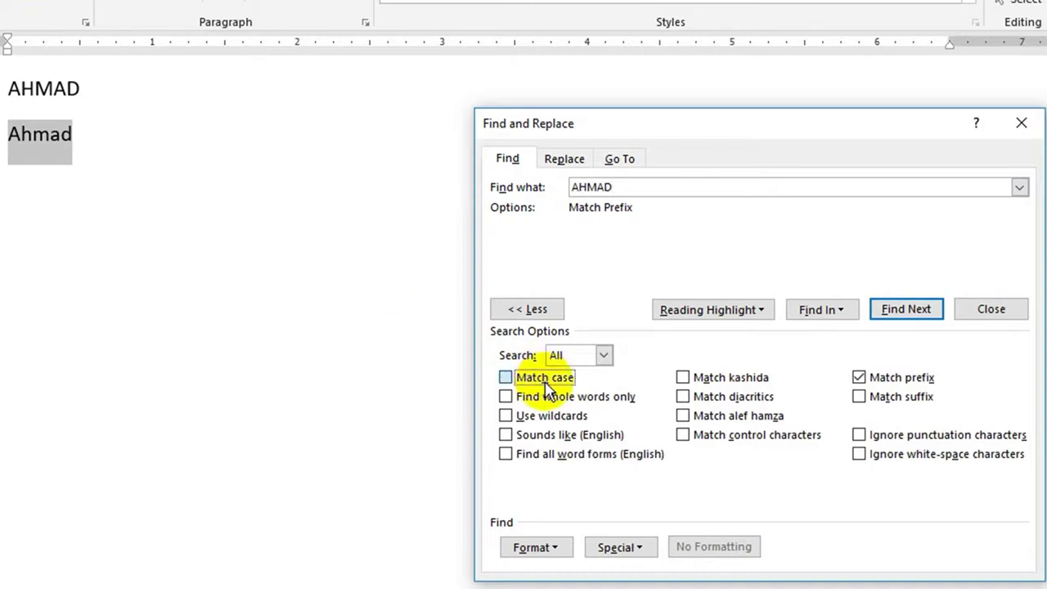
left_click(896, 309)
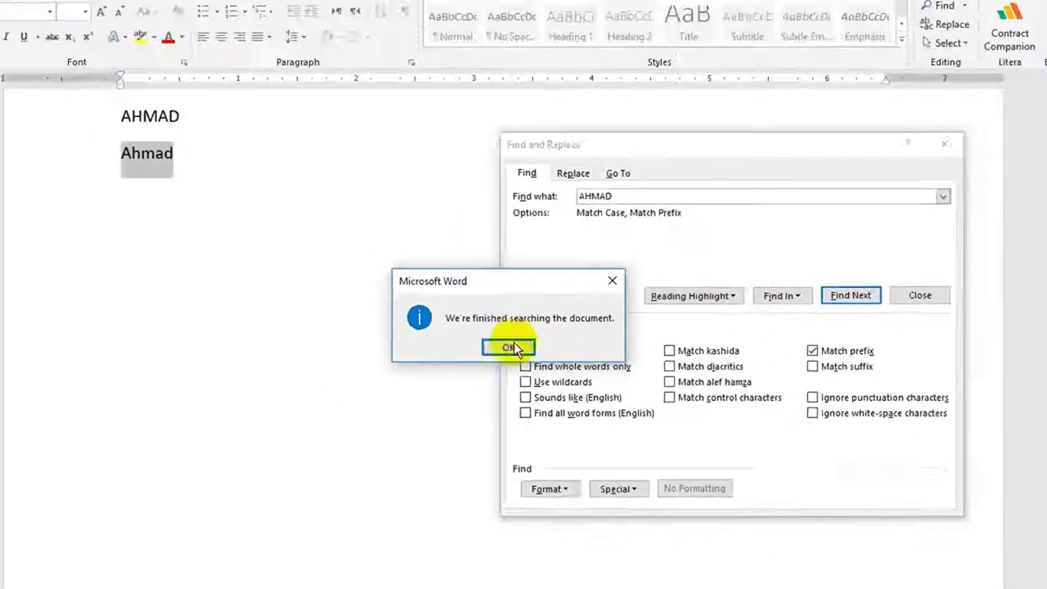
left_click(483, 371)
left_click(817, 283)
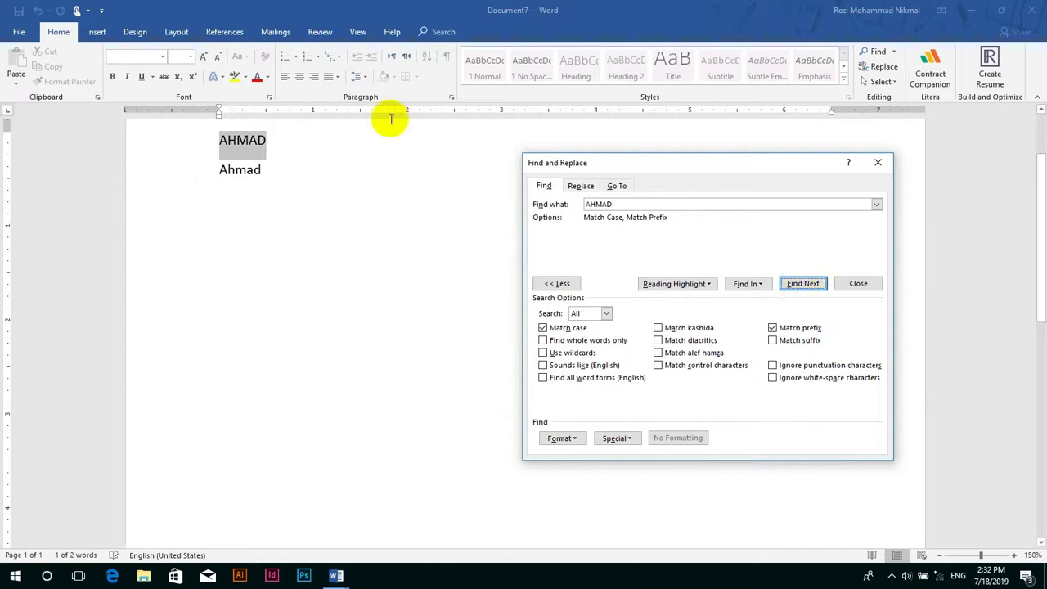
left_click(802, 283)
left_click(530, 324)
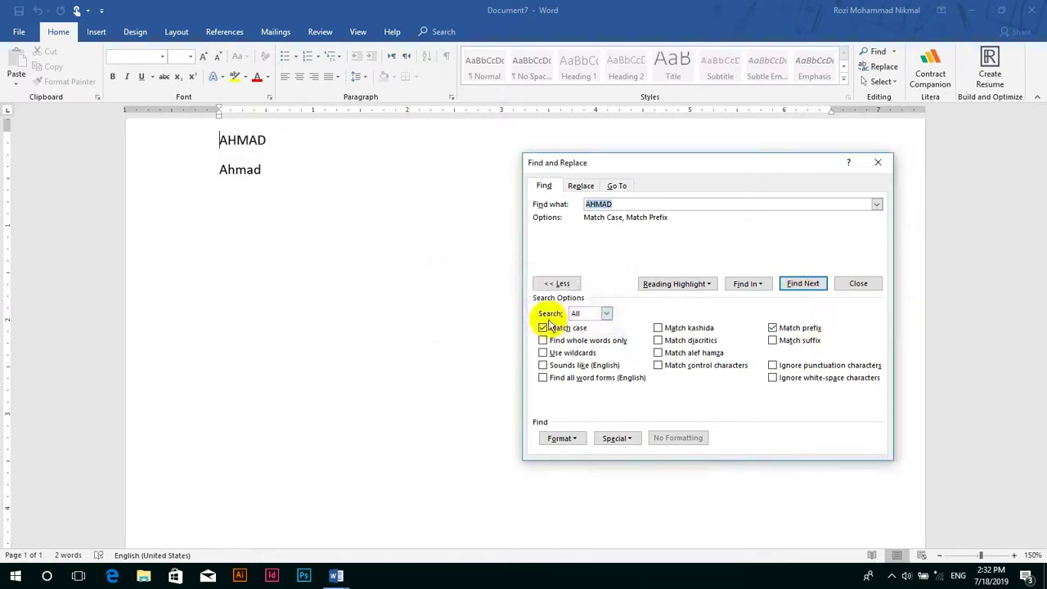
- Clear the Match prefix and Match case options and close the Find and Replace dialog
left_click(784, 331)
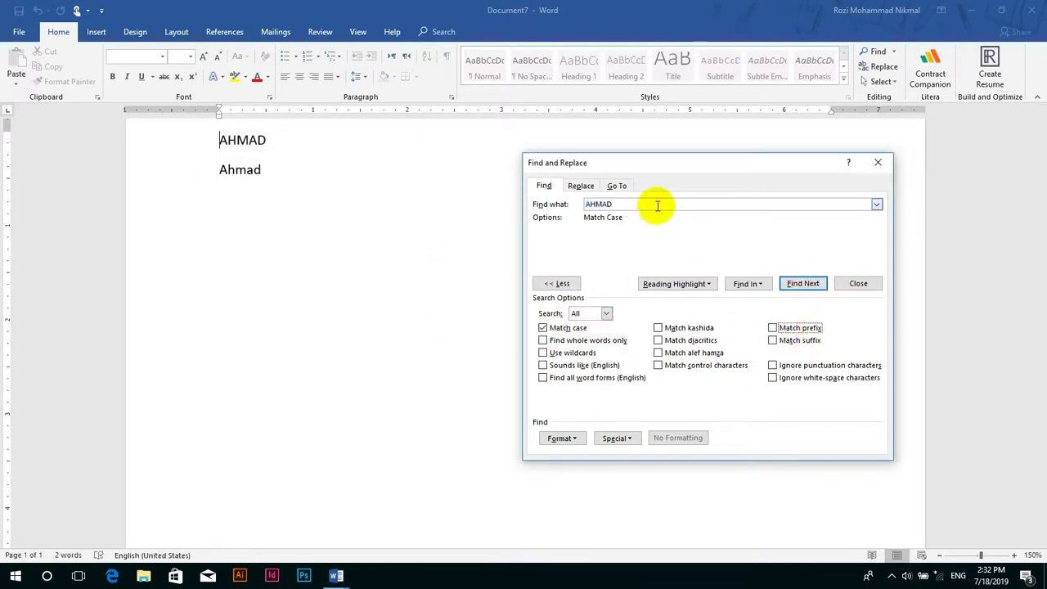
left_click(570, 328)
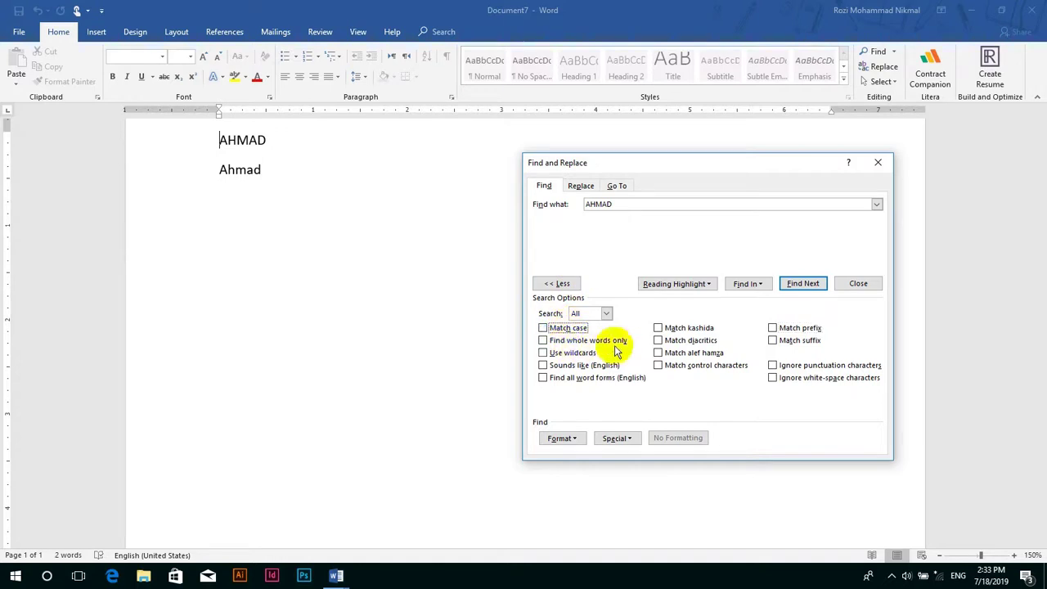
left_click(859, 284)
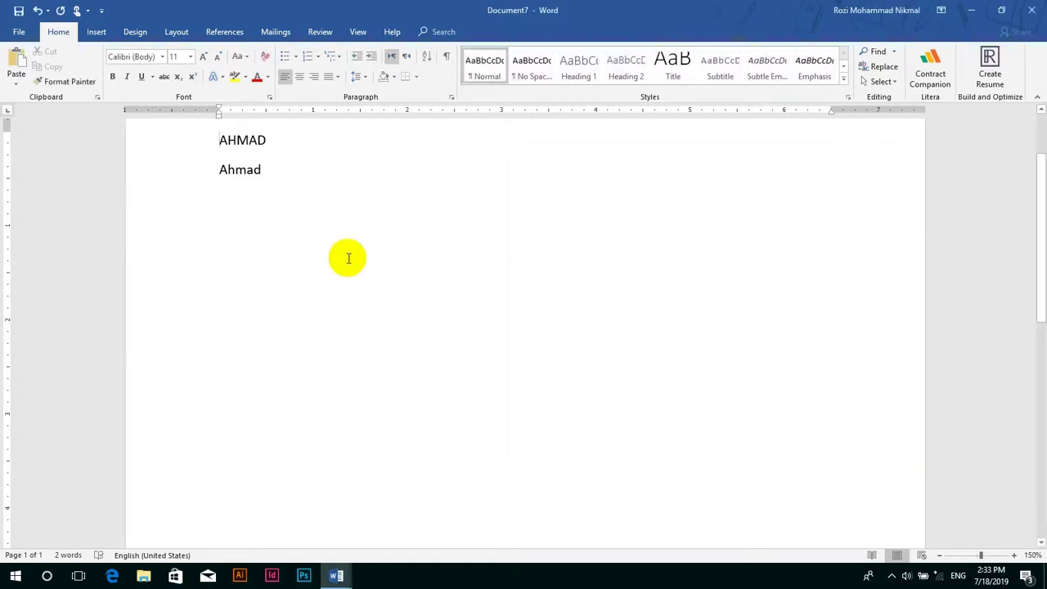
- Replace all the document text with a five-letter sample name and, on the following line, a name made of its first three letters
scroll(257, 291, "up", 2)
key("ctrl+a")
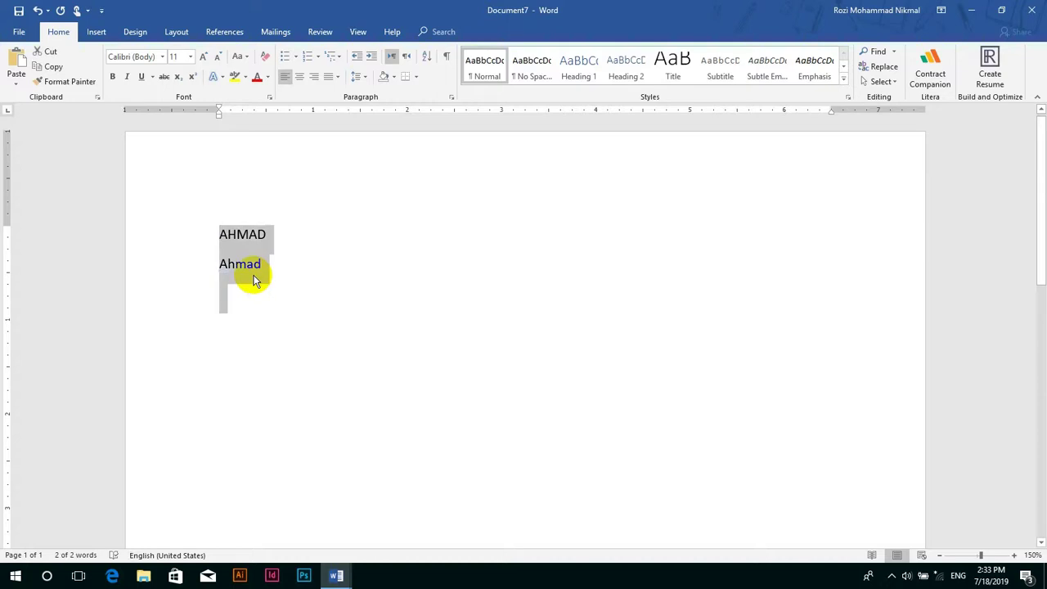
key("BackSpace")
type("janan")
key("Return")
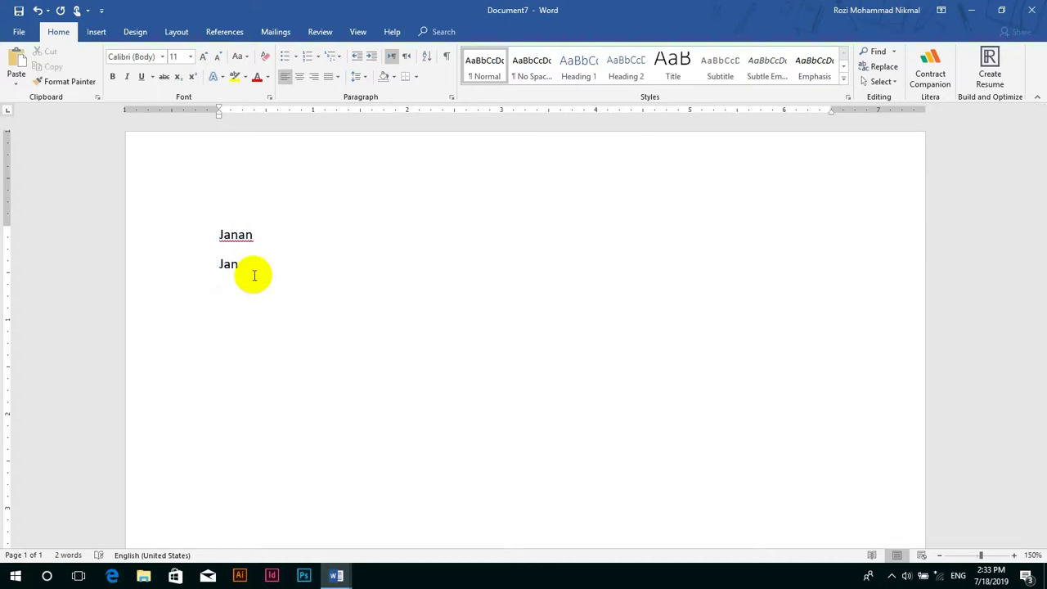
- Search for the three-letter name in the navigation view, bring it into Advanced Find with Match case off, and close the navigation view
key("ctrl+f")
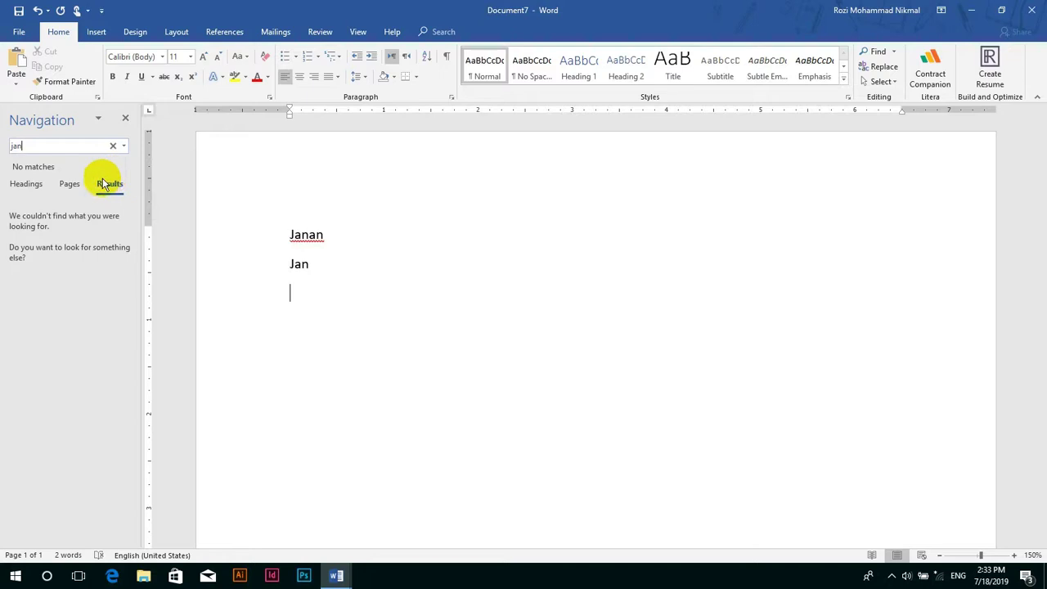
left_click(893, 52)
left_click(891, 81)
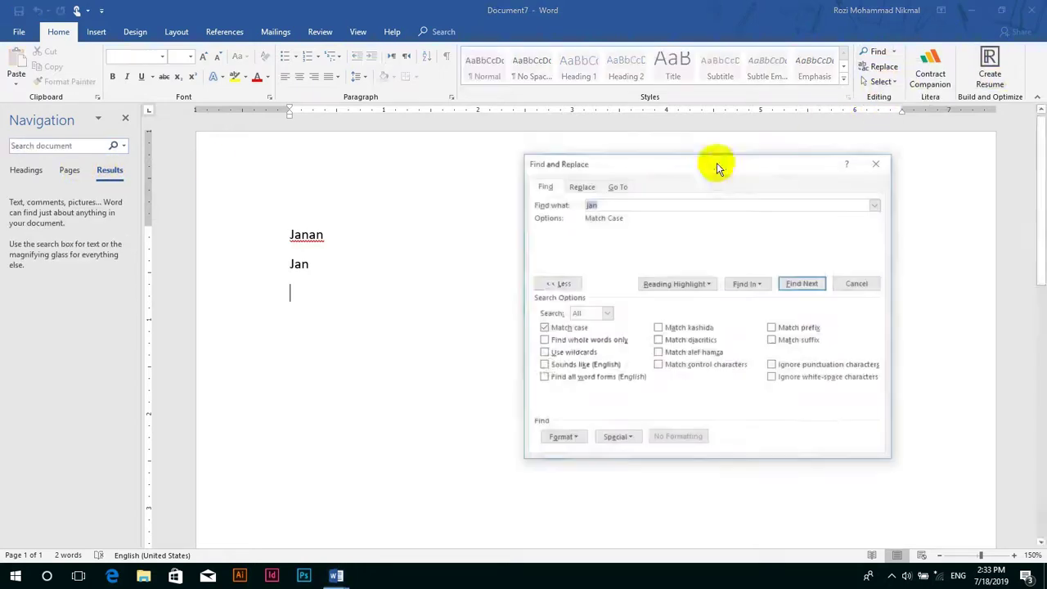
left_click(561, 329)
left_click(125, 119)
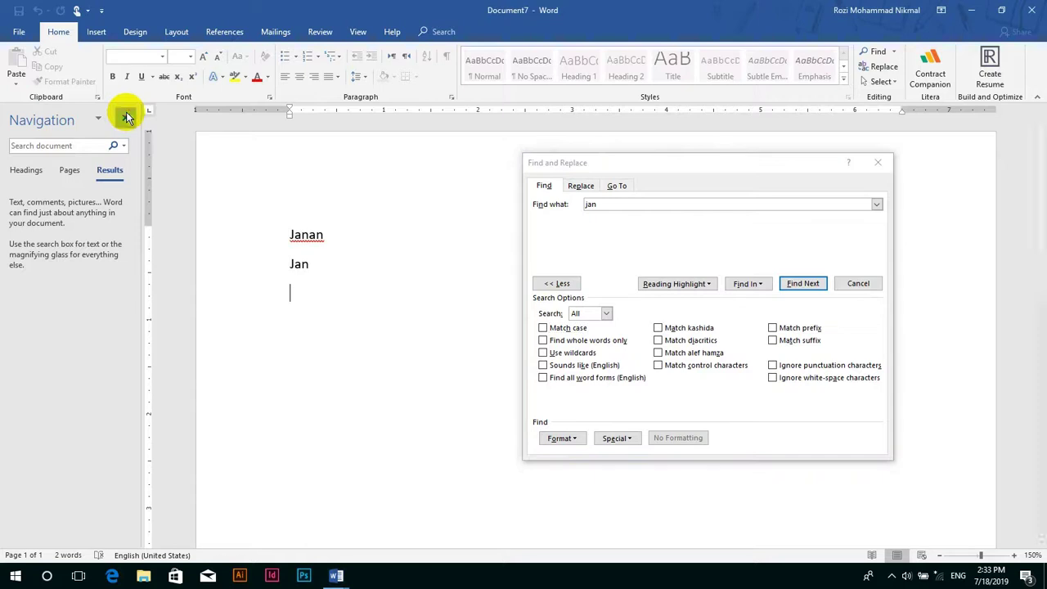
- Step through every match of the three-letter name to the end of the document without any extra search options
left_click(789, 285)
left_click(788, 285)
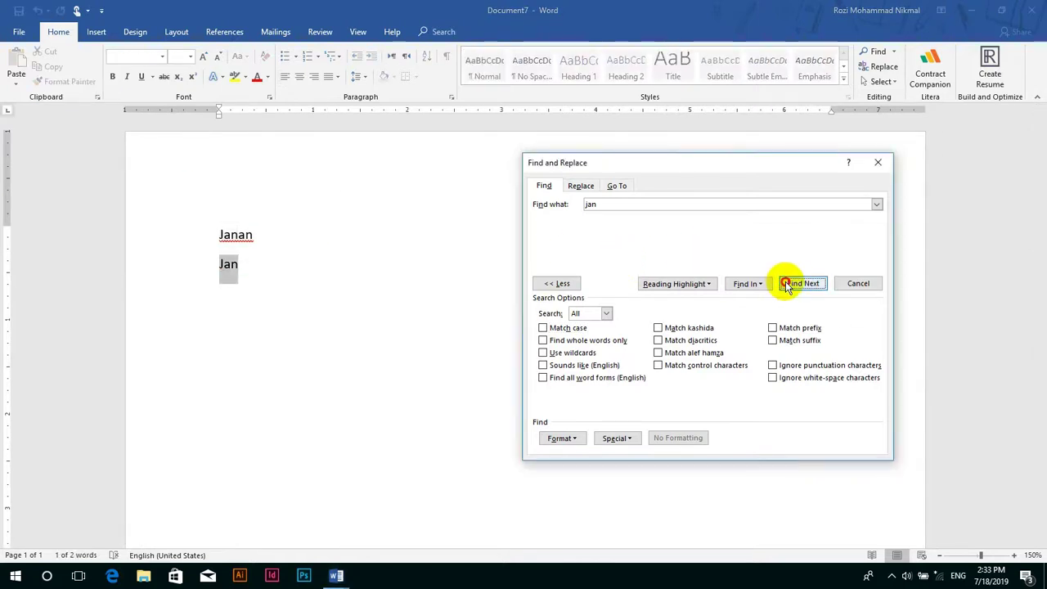
left_click(789, 284)
left_click(475, 322)
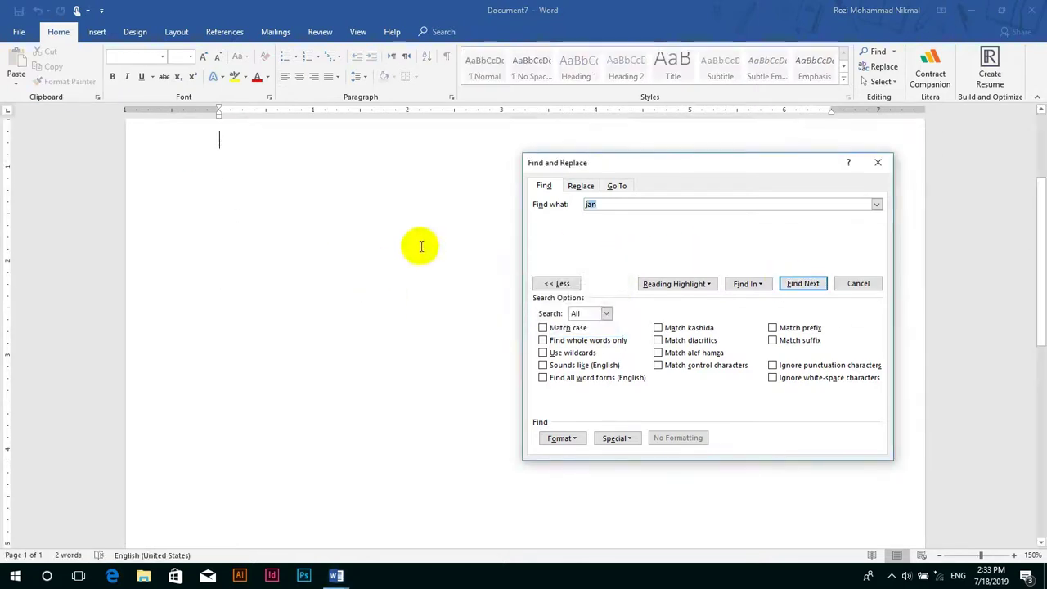
- Search the whole document for the three-letter name with Find whole words only enabled, and close the Find and Replace dialog
left_click_drag(1037, 258, 1039, 231)
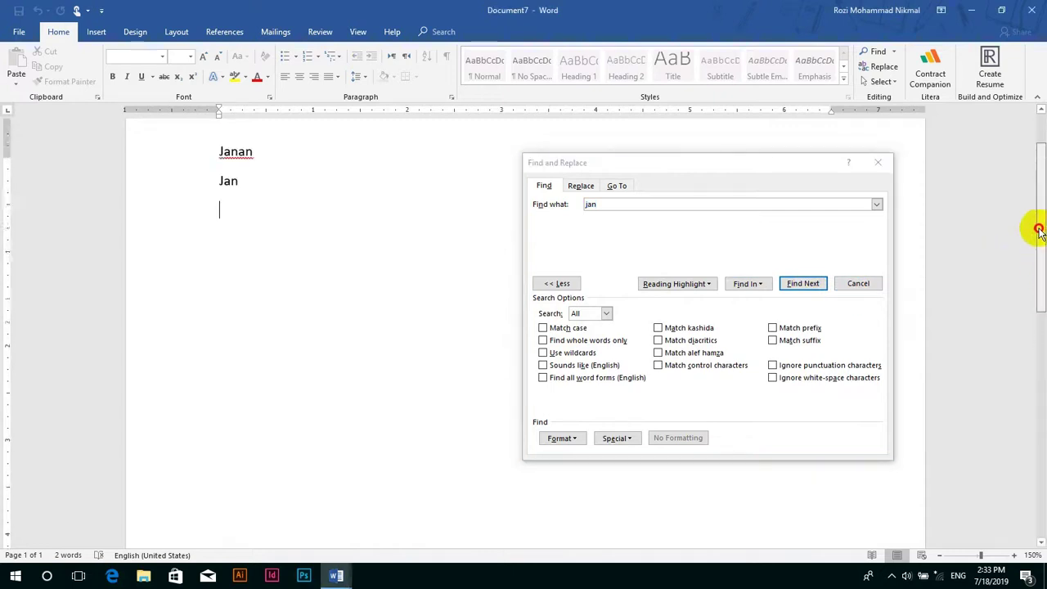
left_click(564, 339)
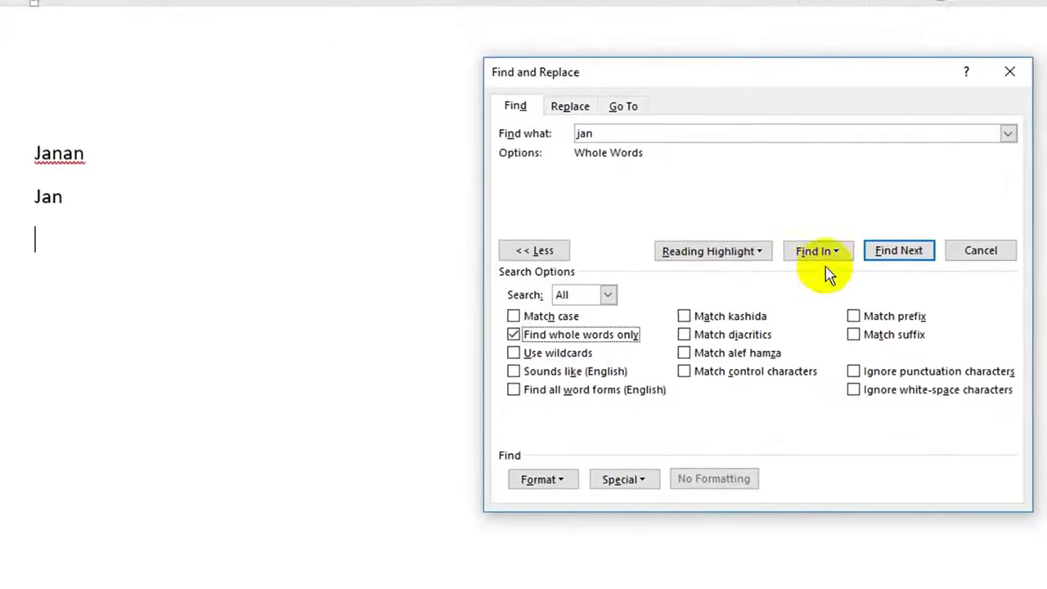
left_click(904, 259)
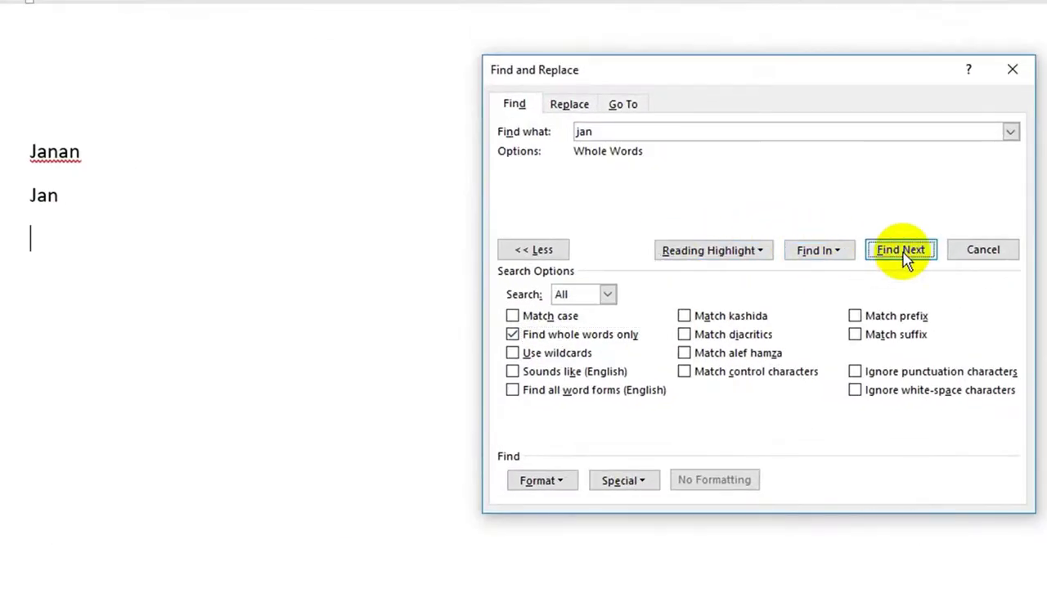
left_click(904, 258)
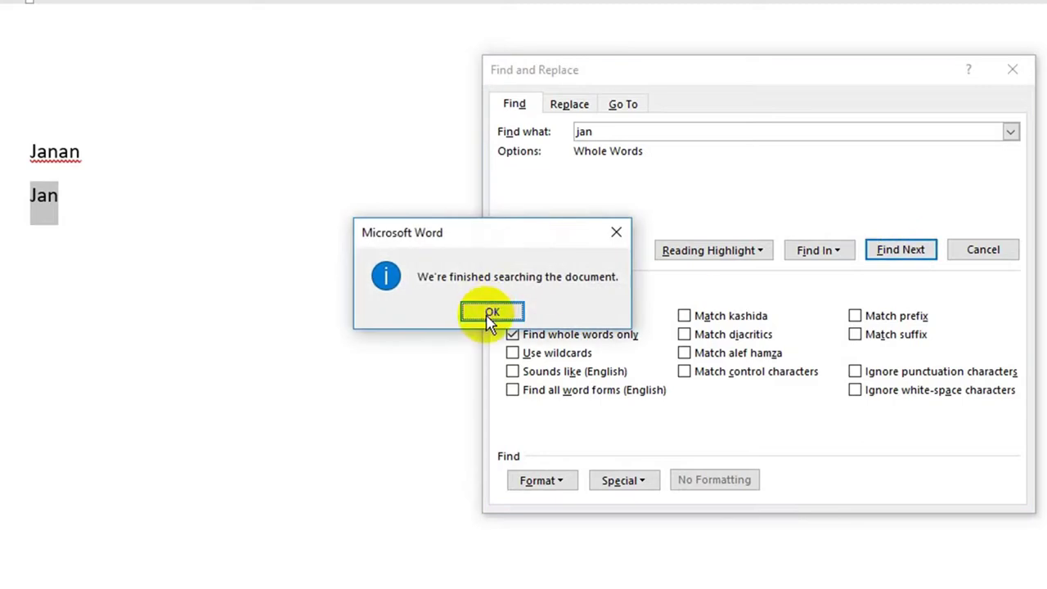
left_click(489, 315)
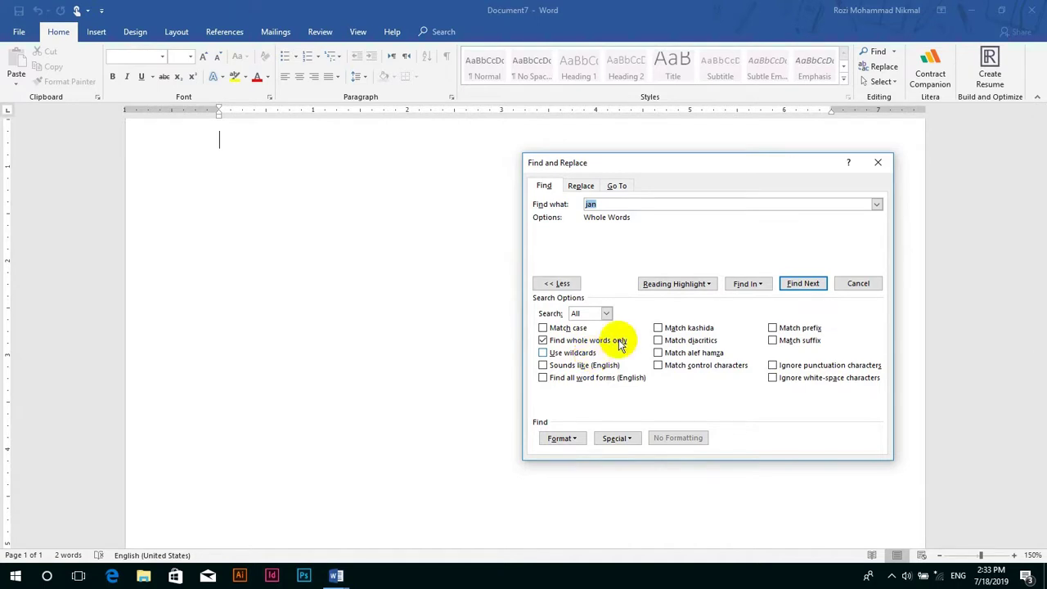
left_click(858, 283)
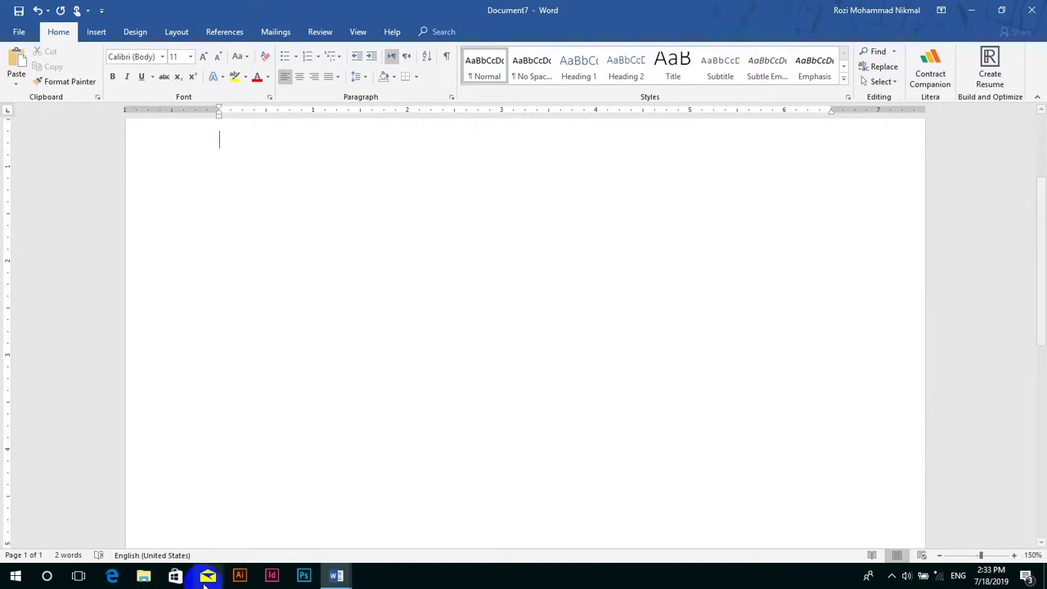
- Switch to Document6 and open the Find options of the Find and Replace dialog
mouse_move(336, 575)
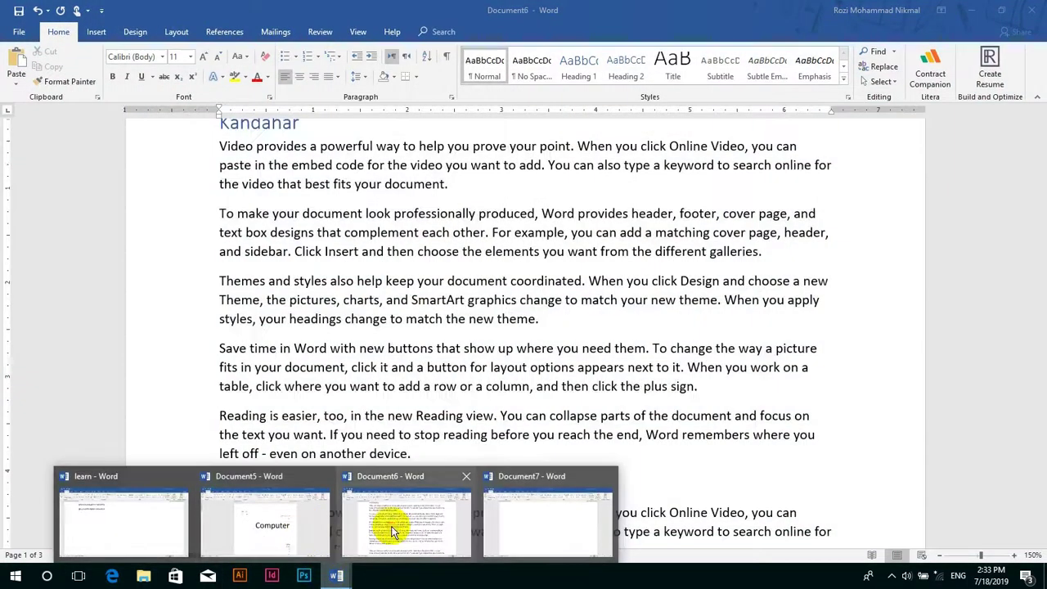
left_click(388, 525)
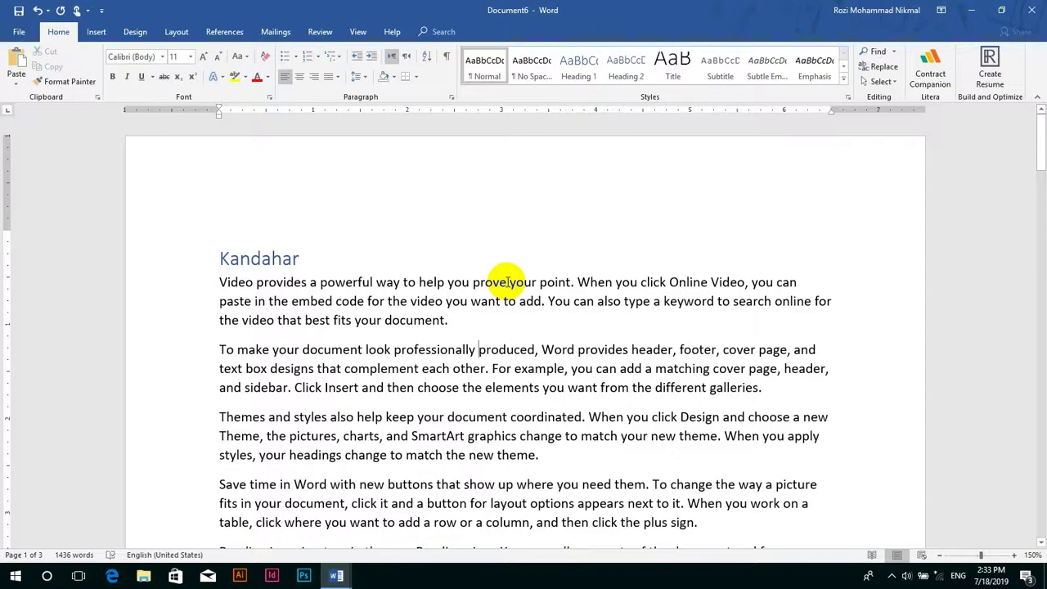
key("ctrl+h")
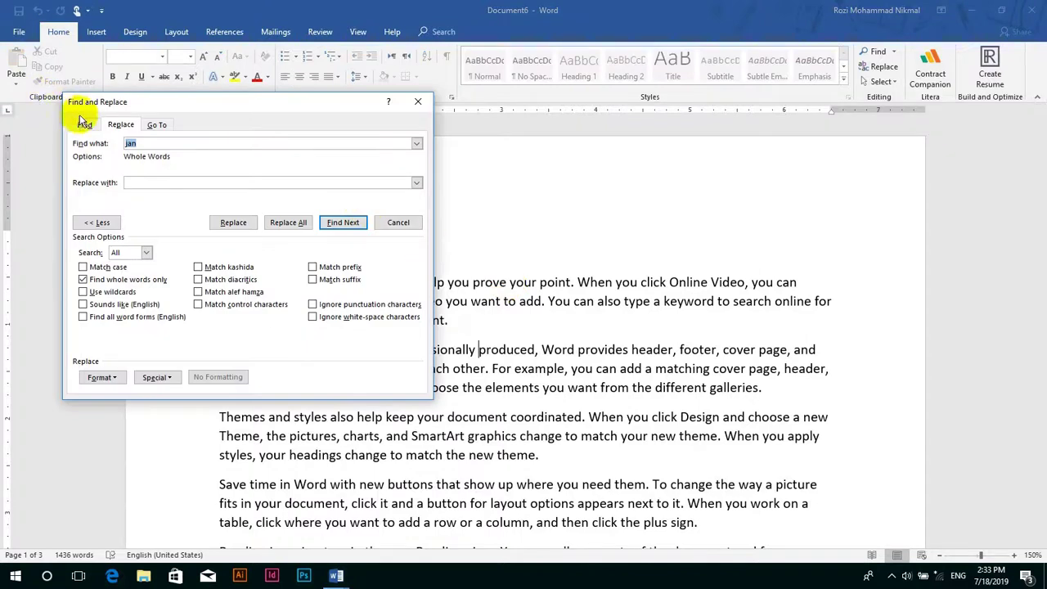
left_click(84, 124)
left_click_drag(182, 105, 330, 99)
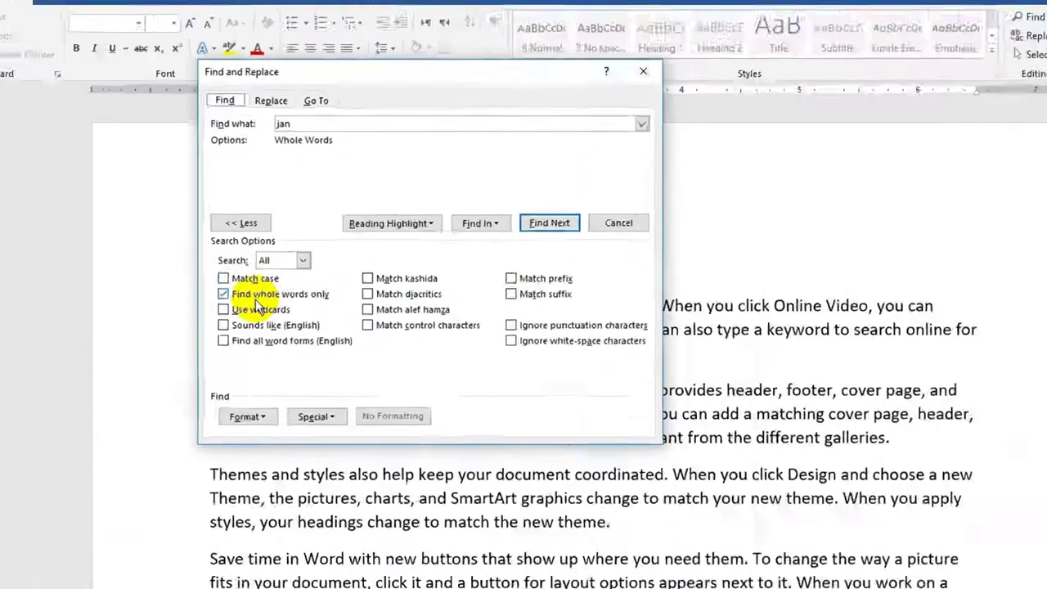
- Turn off Find whole words only, enable Use wildcards, and enter th* as the search text
left_click(245, 272)
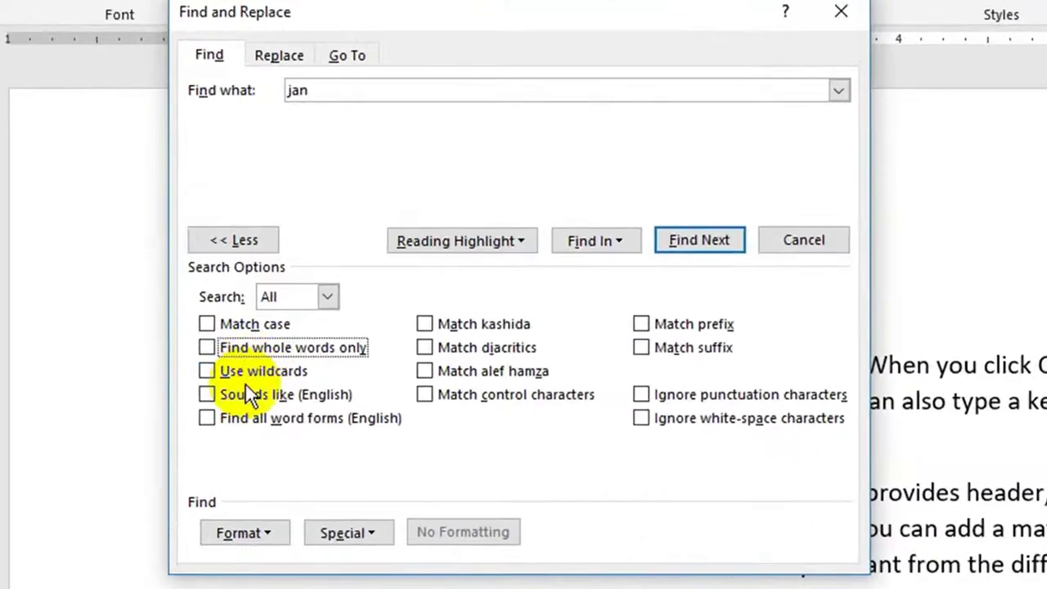
left_click(255, 372)
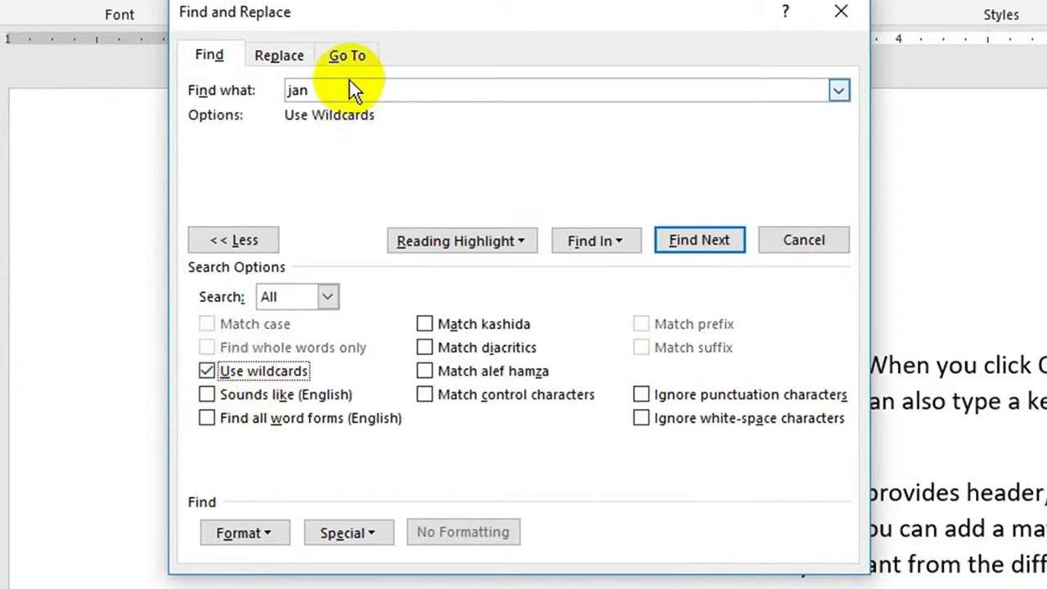
left_click_drag(325, 87, 247, 78)
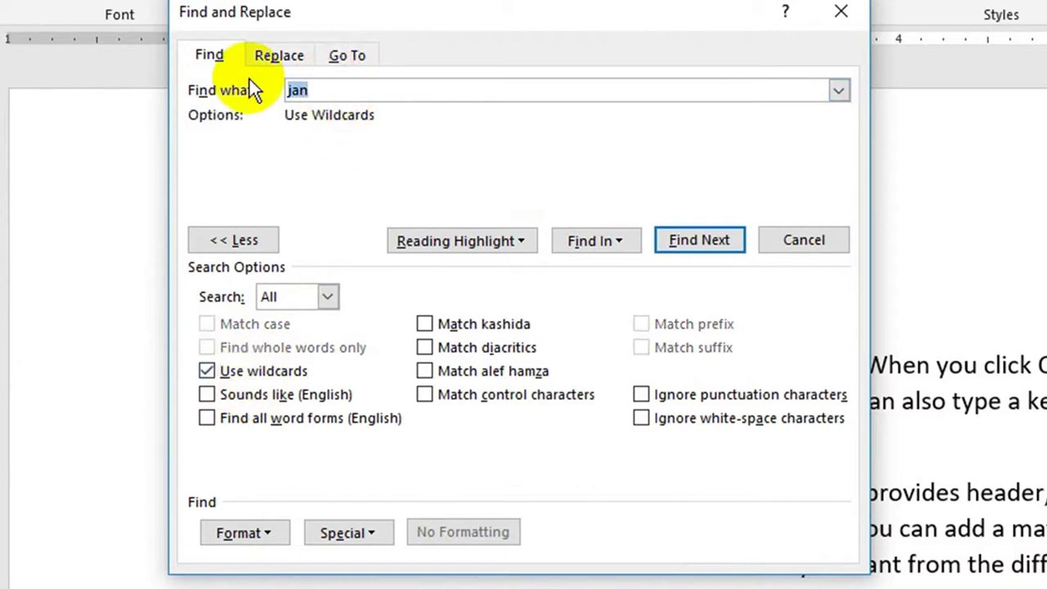
type("th*")
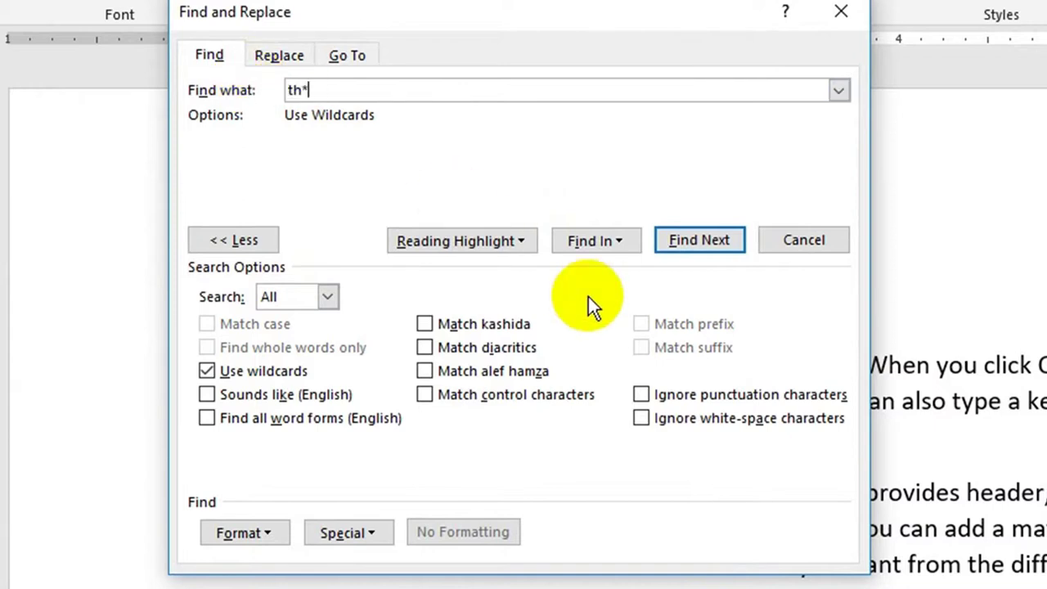
left_click_drag(497, 8, 1045, 11)
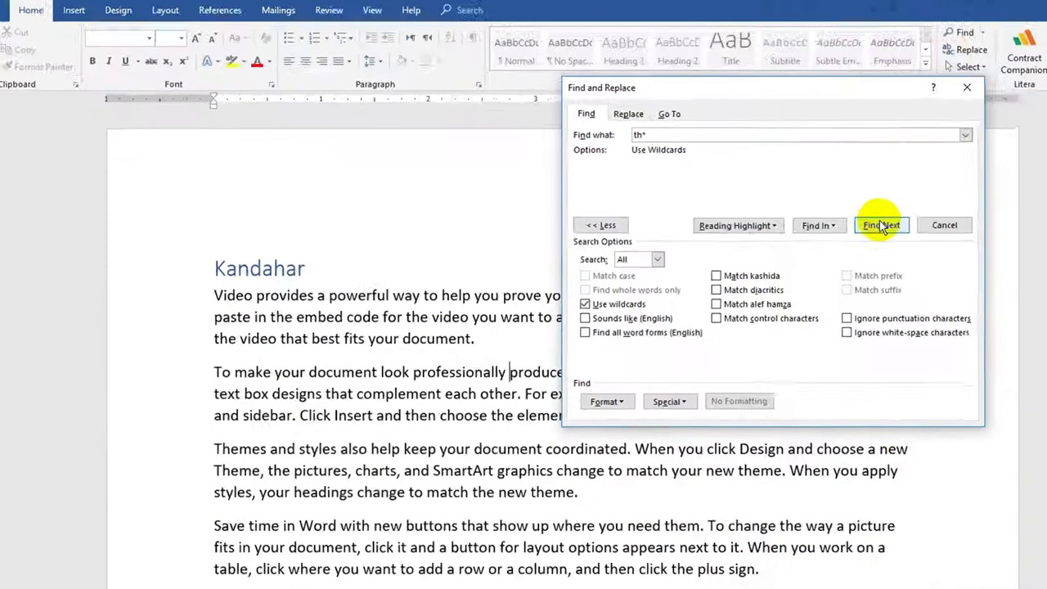
- Step through the matches of the wildcard pattern Th* in the Kandahar section
left_click(806, 221)
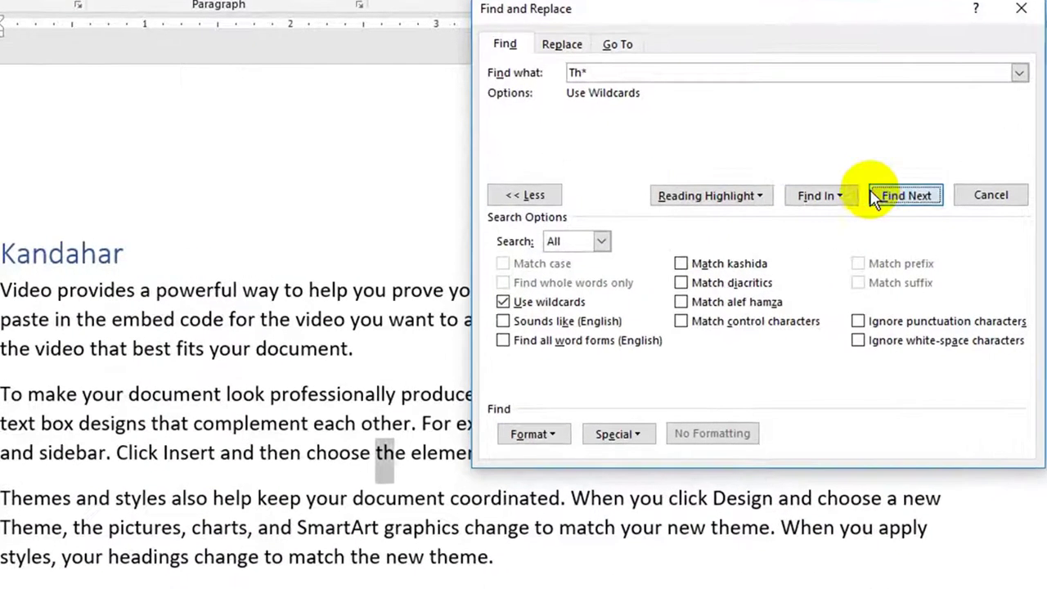
left_click(791, 221)
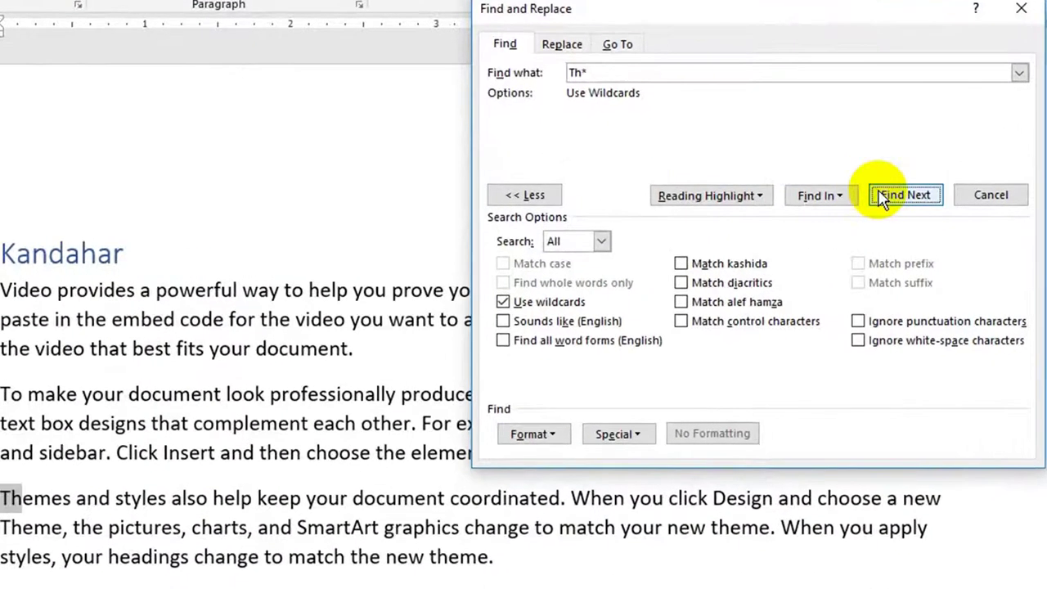
left_click(882, 201)
left_click(881, 201)
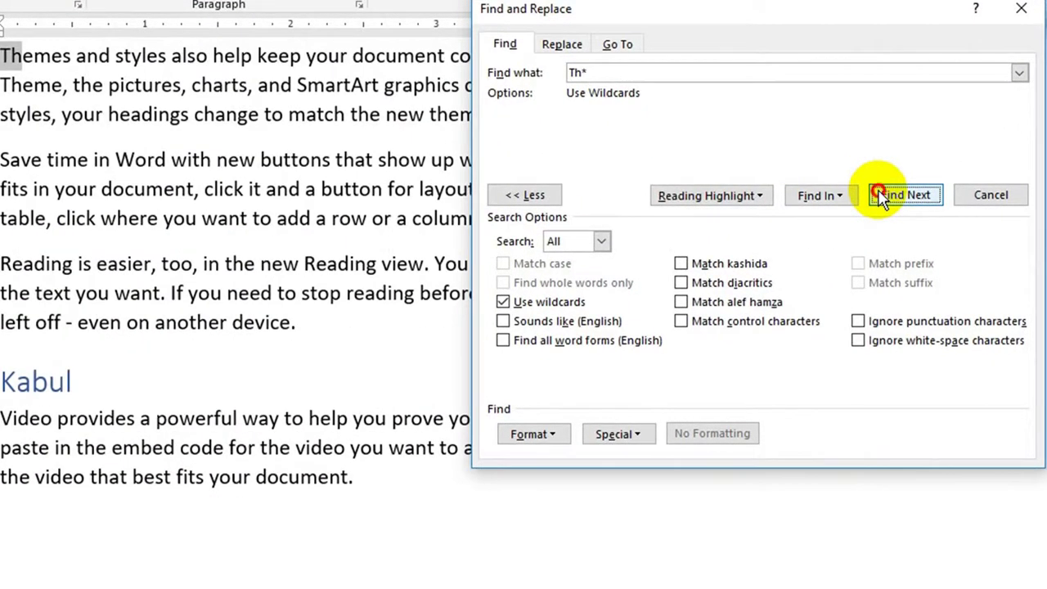
left_click(882, 196)
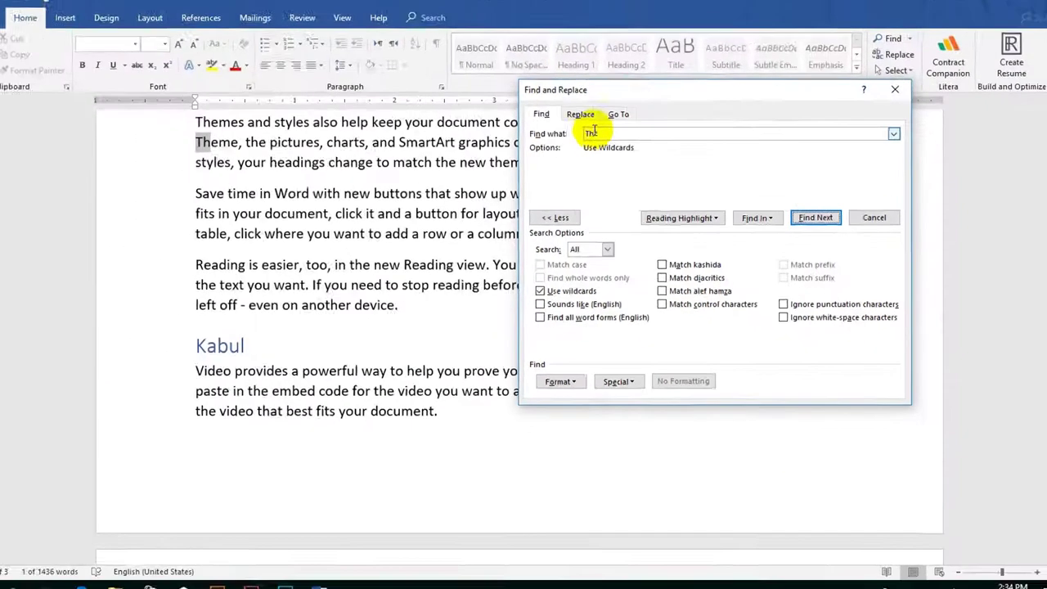
- Change the search pattern to th? and step through its matches in the document
type("*")
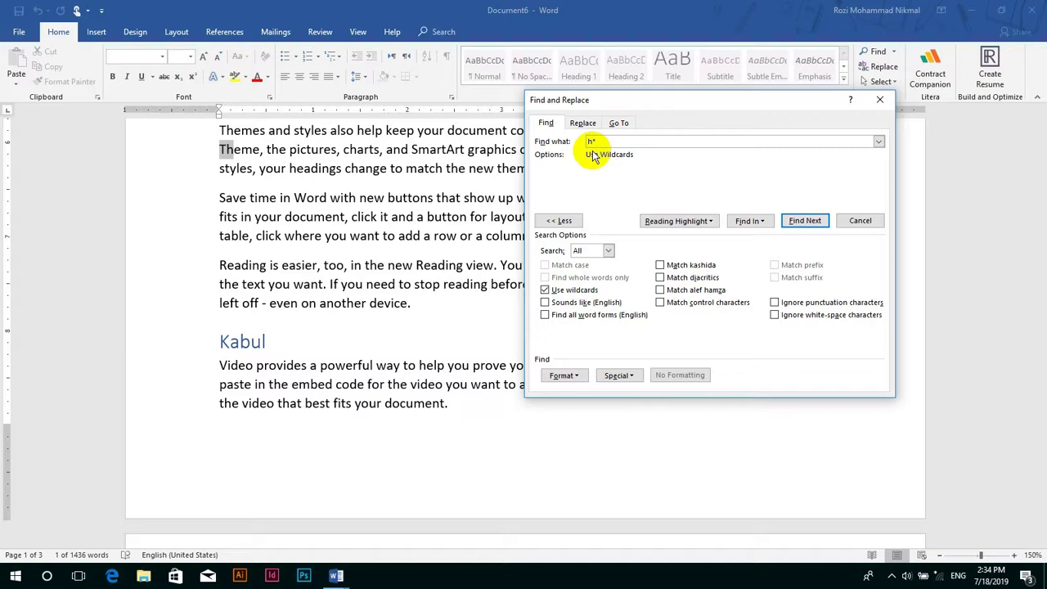
left_click_drag(598, 145, 572, 149)
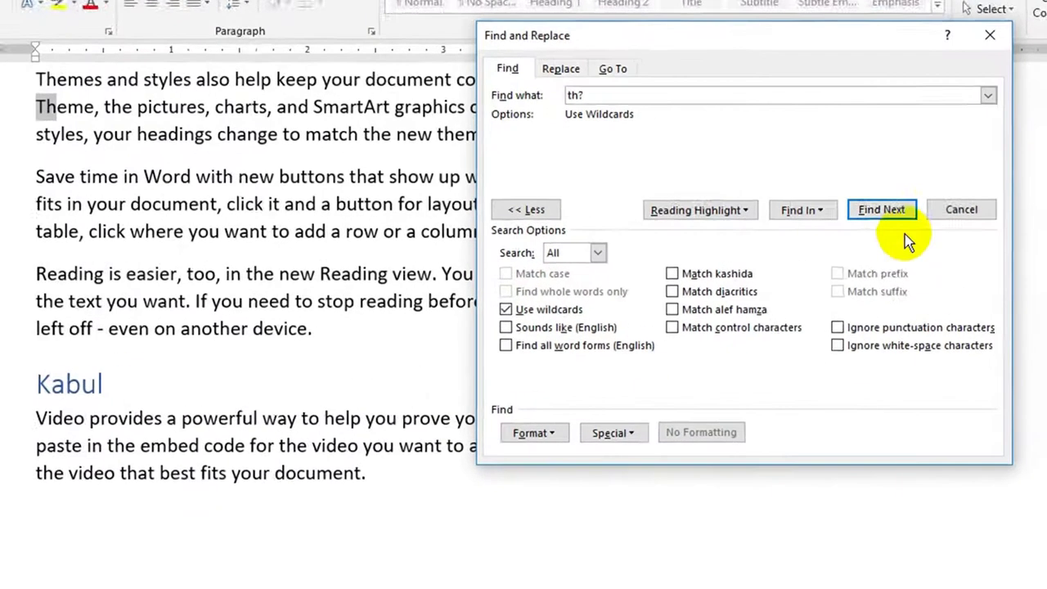
left_click(809, 224)
left_click(897, 214)
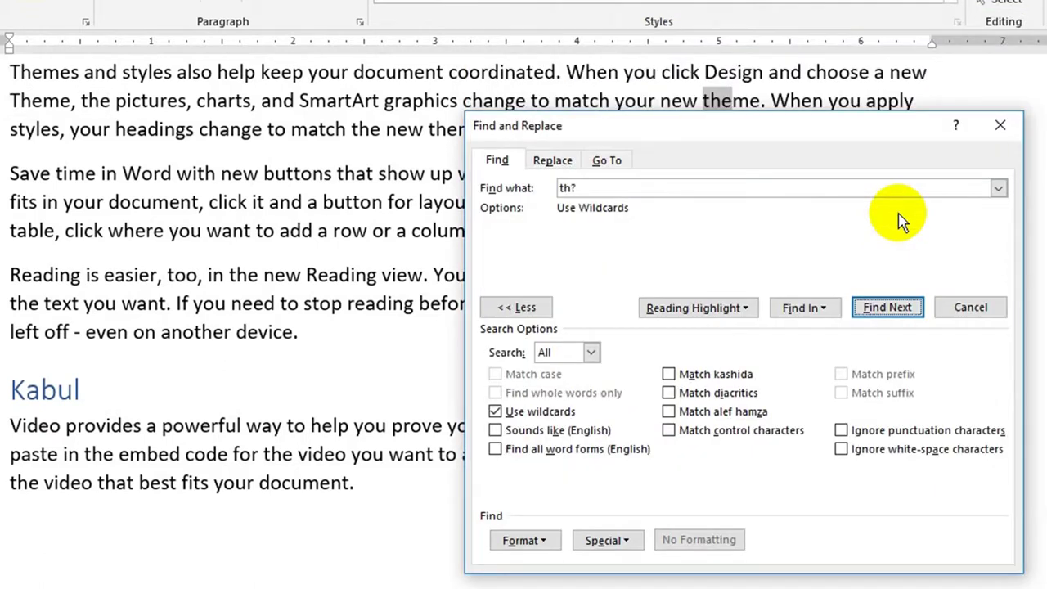
left_click(888, 307)
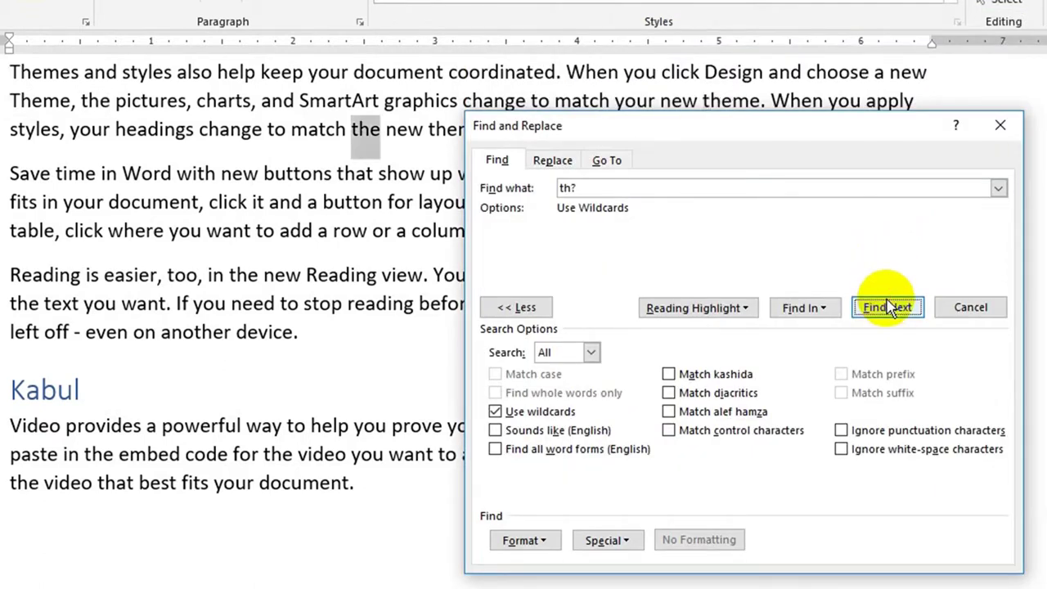
left_click(888, 307)
left_click(887, 305)
left_click(888, 307)
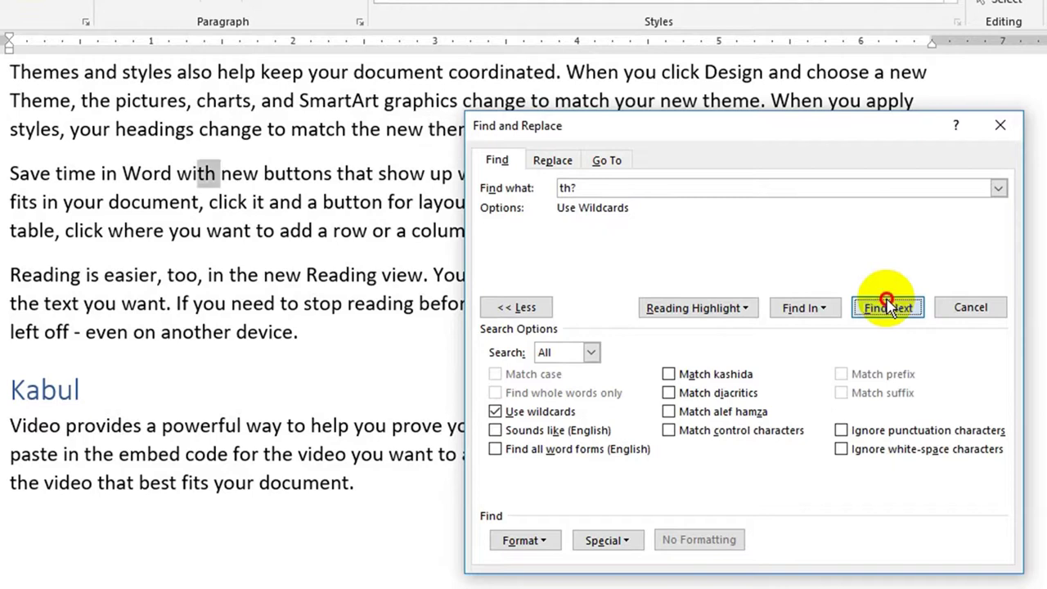
- Extend the search pattern to th??, step through its matches, and close the Find and Replace dialog
left_click(669, 189)
type("?")
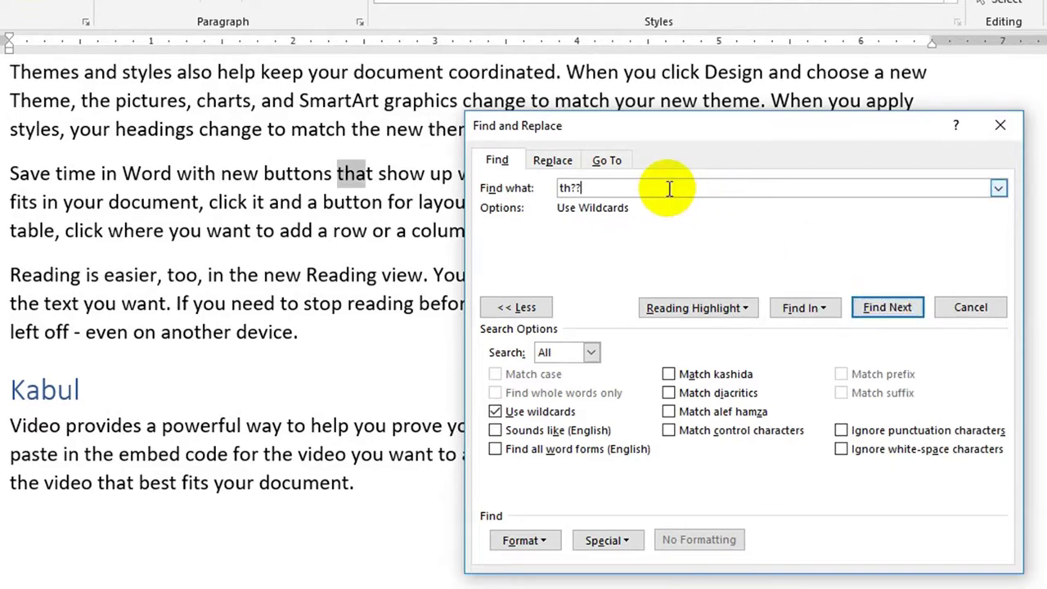
left_click(888, 307)
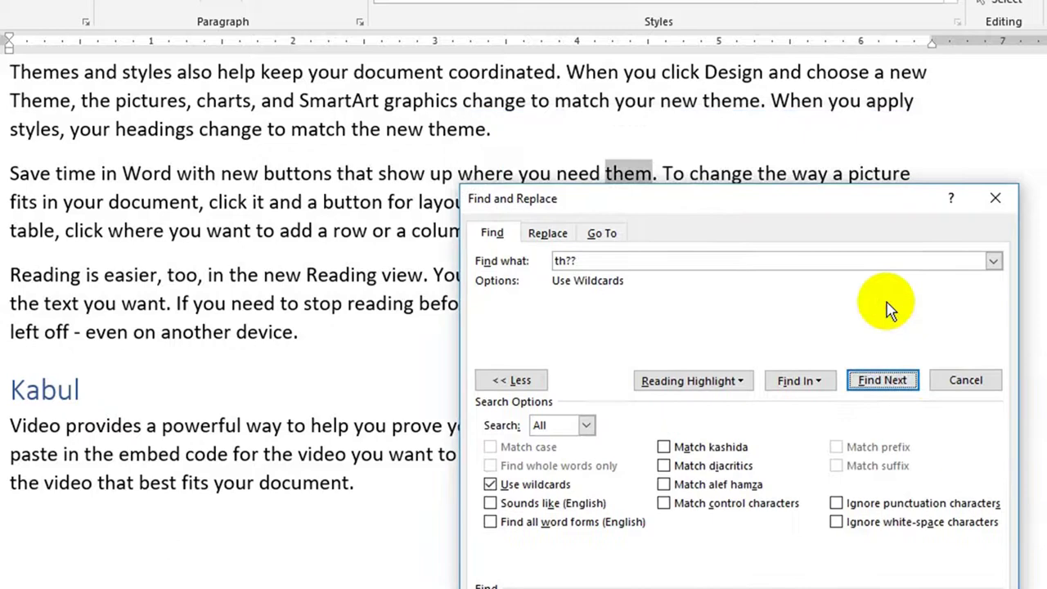
left_click(902, 388)
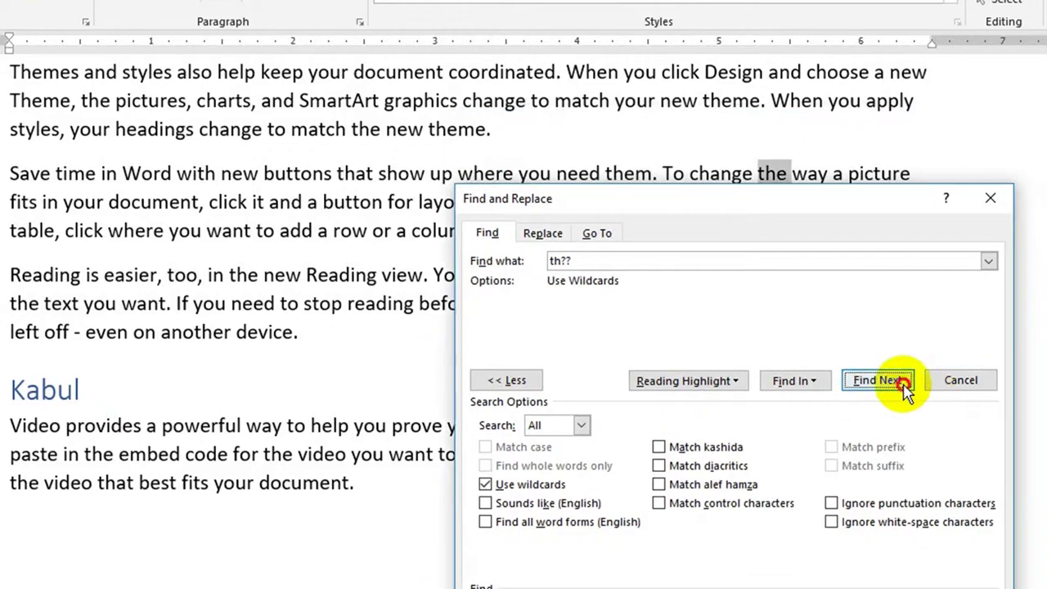
left_click(902, 388)
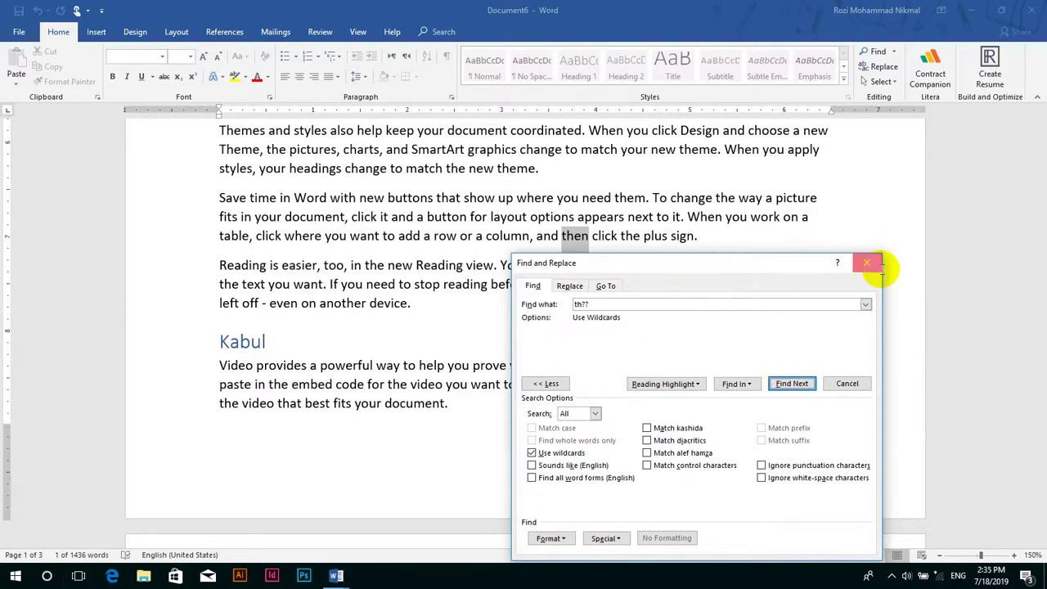
left_click(880, 268)
- Add the lines Dig, Dog and Dug after the Kandahar section's last paragraph, with the Kabul section starting on the next page
left_click(428, 319)
key("ctrl+Return")
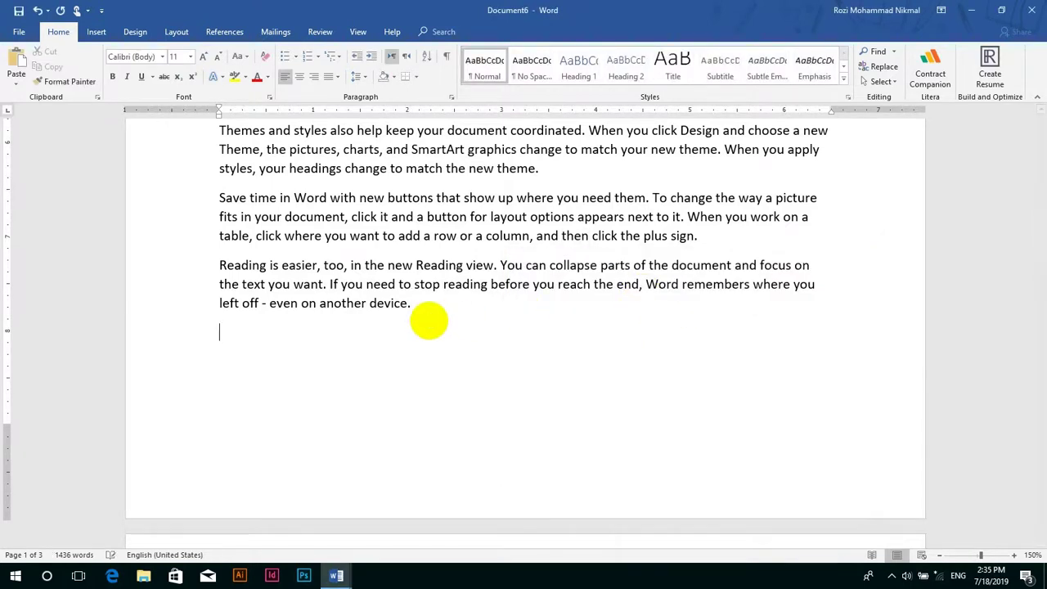
type("dig")
key("Return")
type("dog")
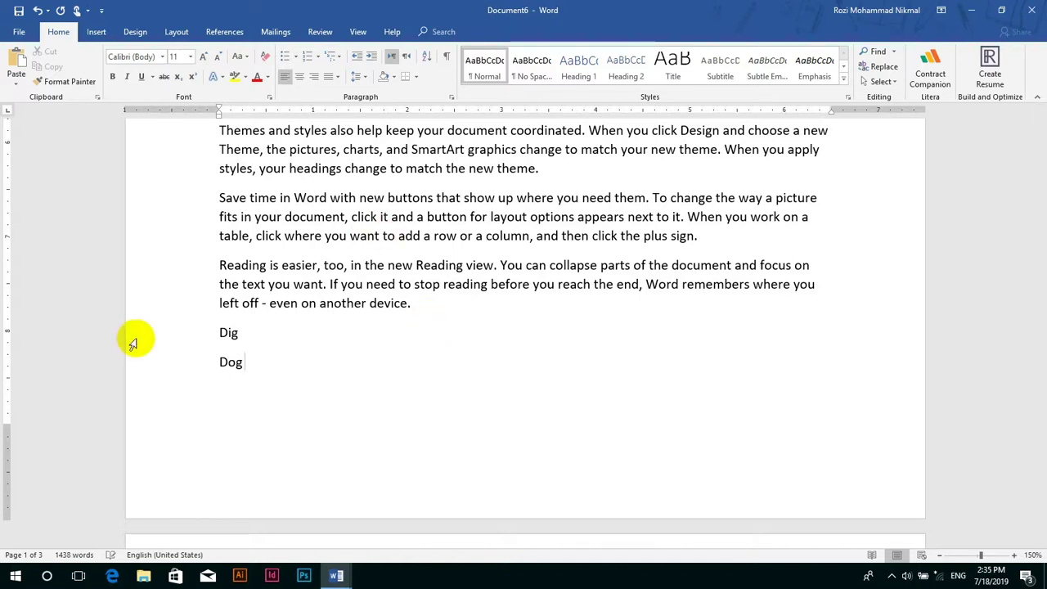
key("Return")
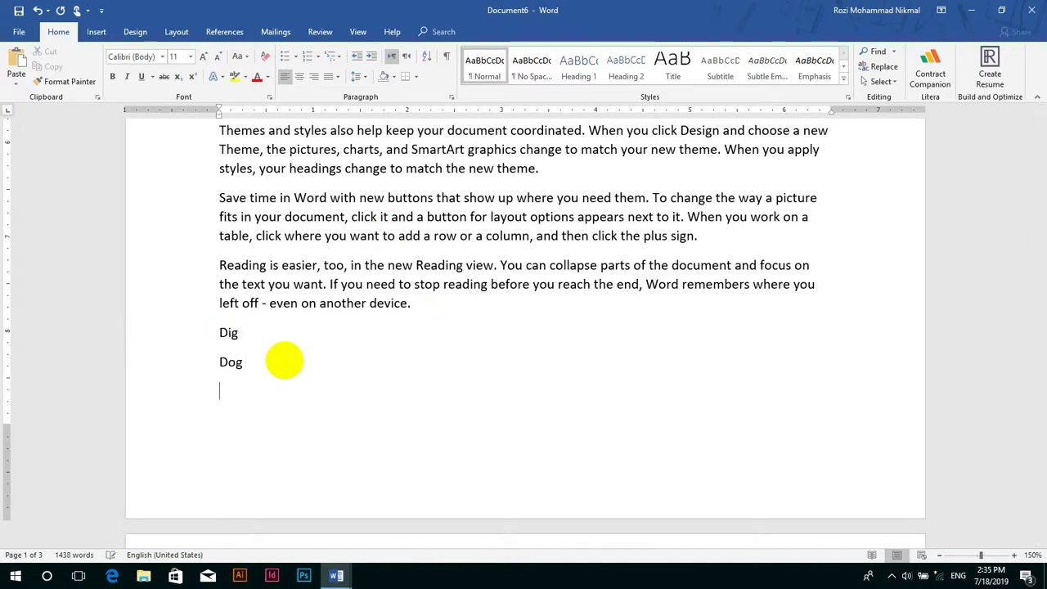
type("dug")
key("ctrl+Return")
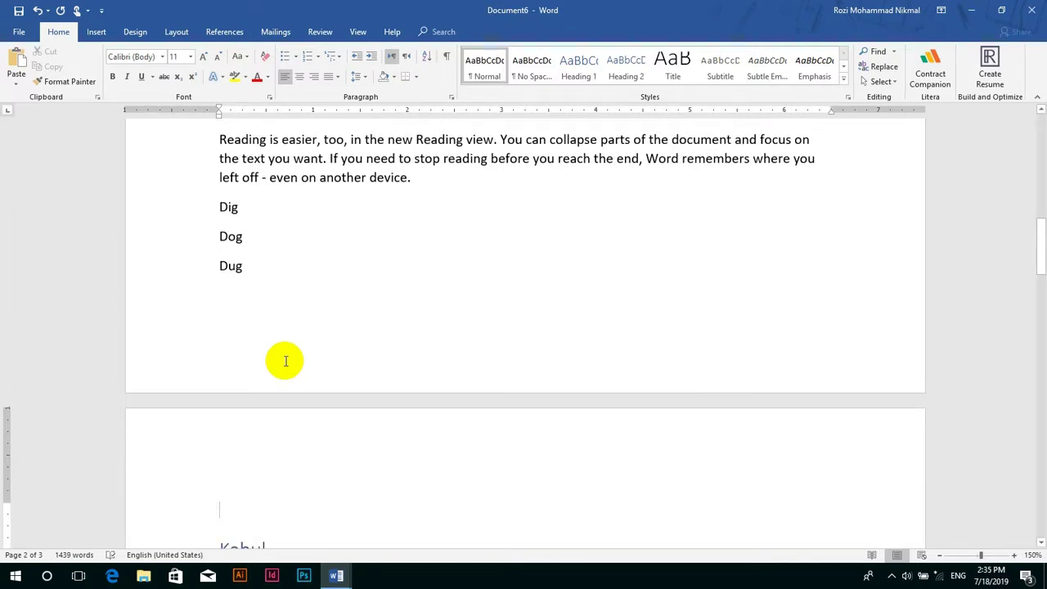
- Search the document with the wildcard pattern D?g and step through its matches after the Kandahar section
key("ctrl+h")
left_click_drag(243, 115, 736, 56)
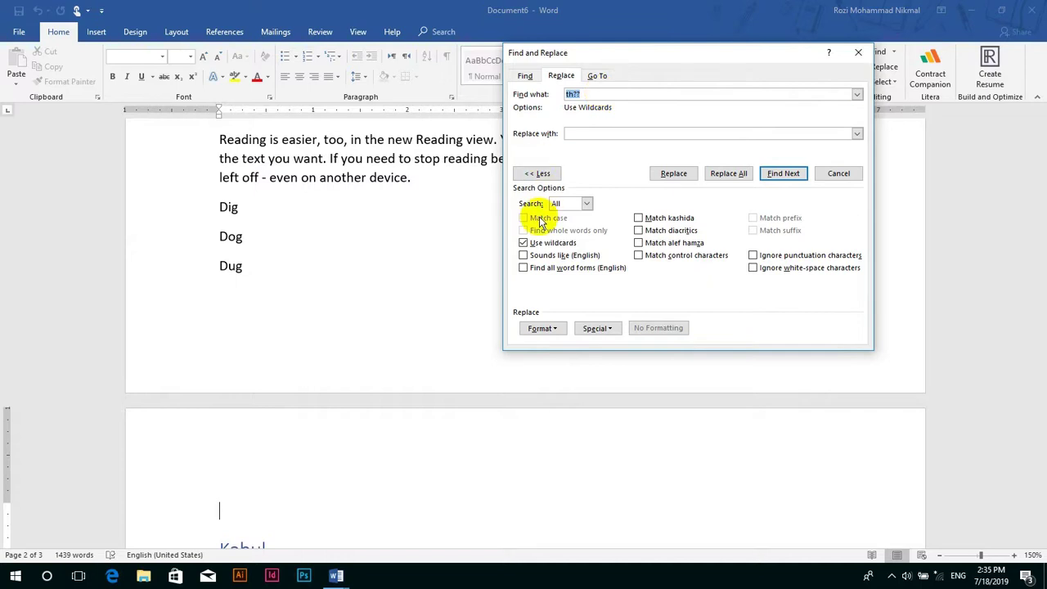
type("d")
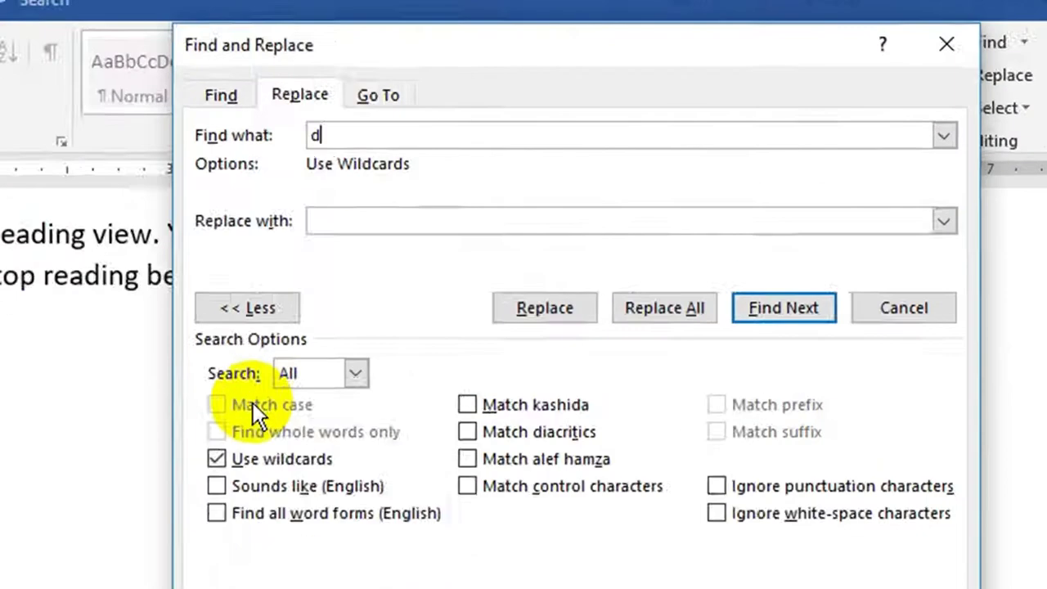
key("BackSpace")
type("D")
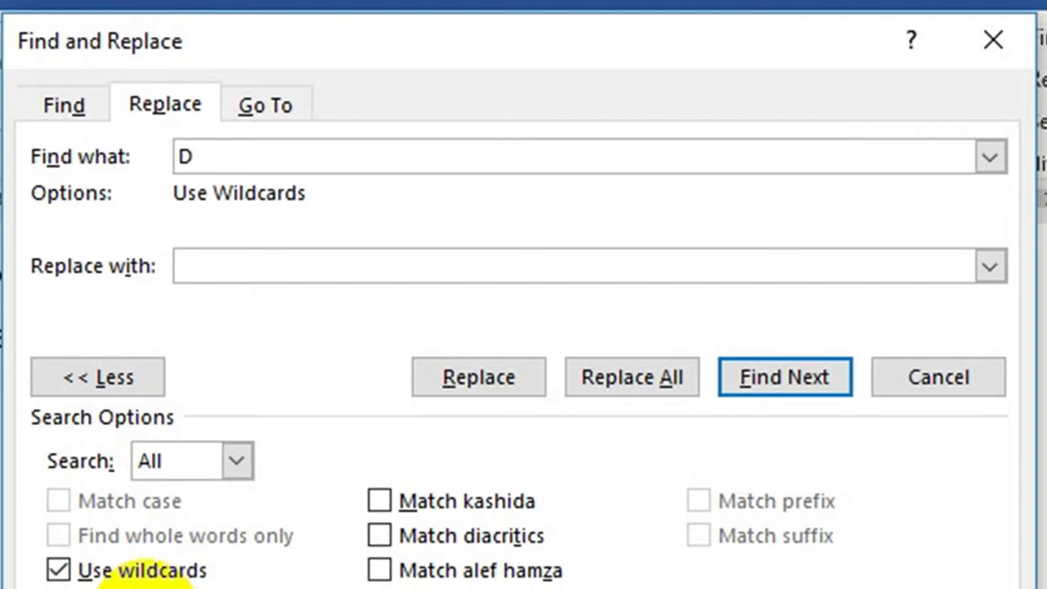
type("?")
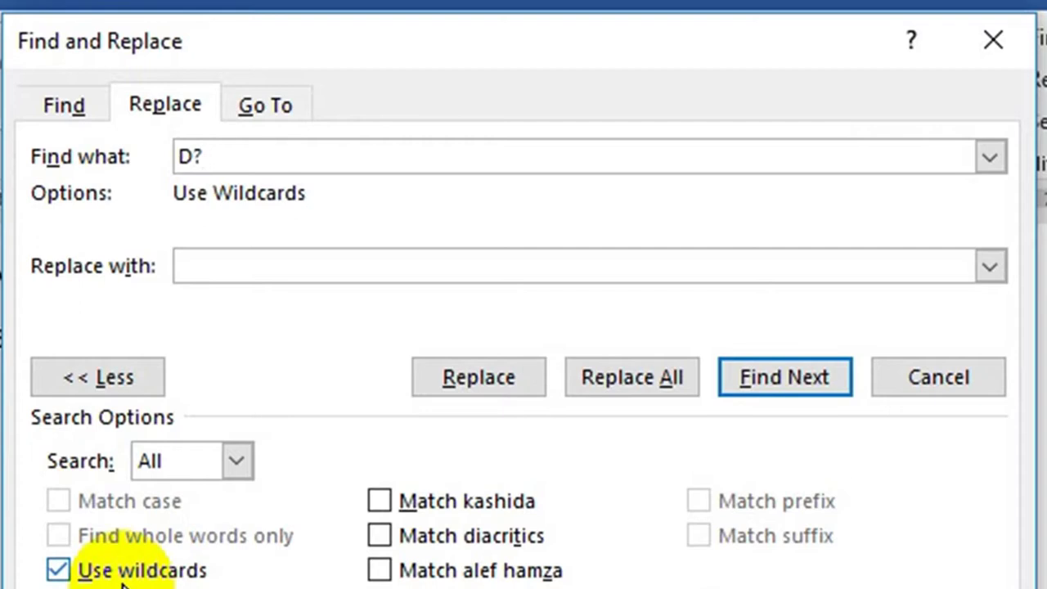
type("g")
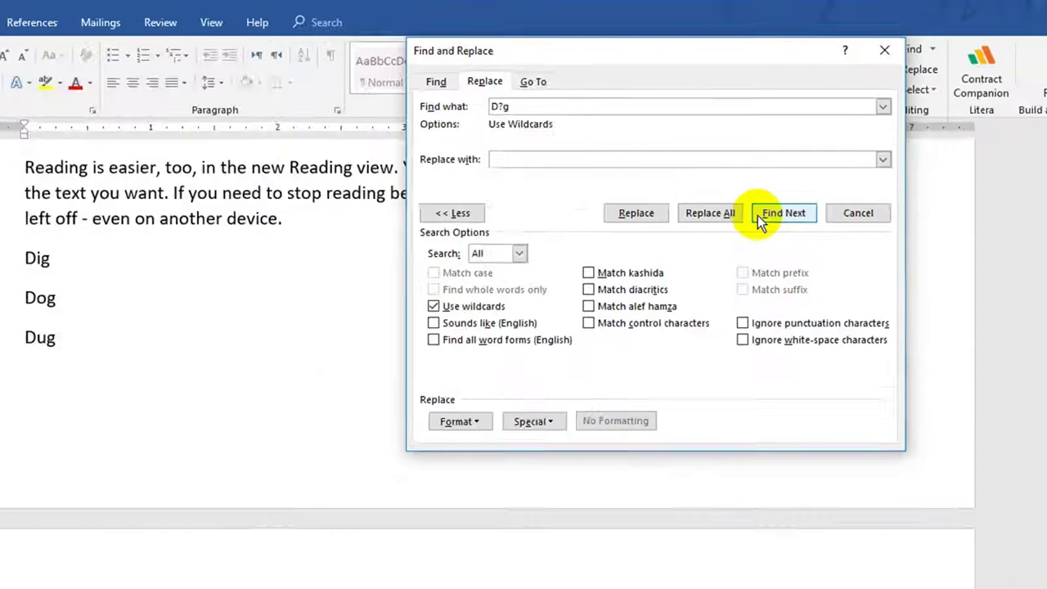
left_click(762, 218)
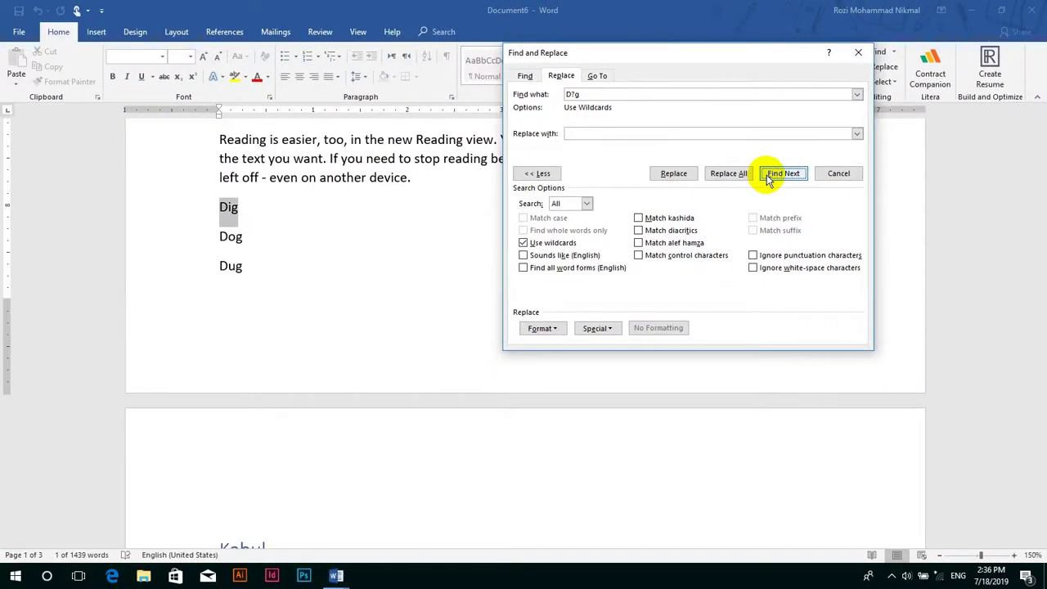
left_click(769, 180)
left_click(768, 180)
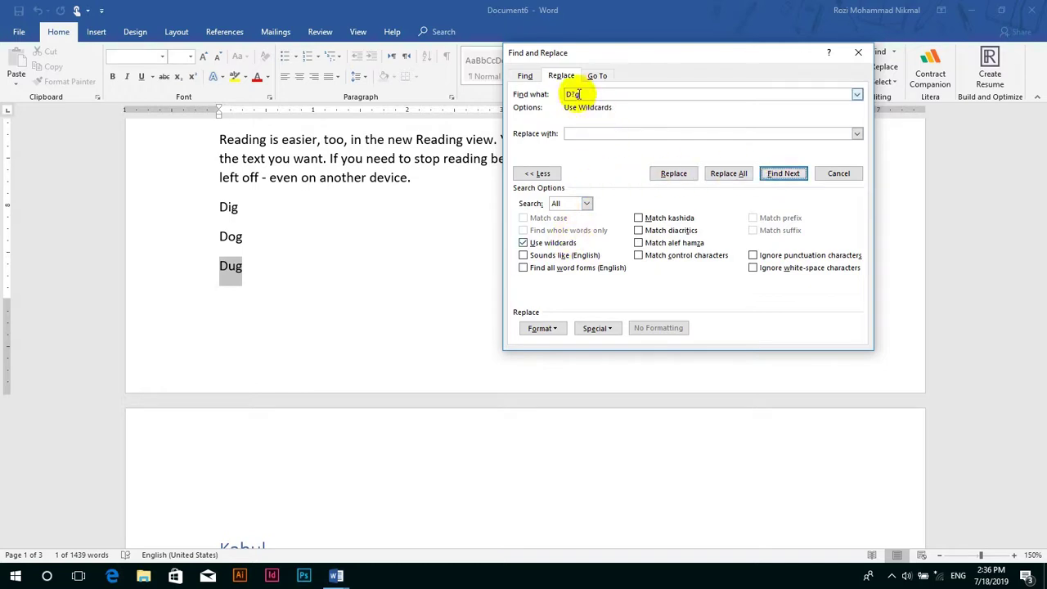
- Replace the search pattern with th followed by the 0 or More Characters special code and find the next match
left_click_drag(592, 95, 540, 102)
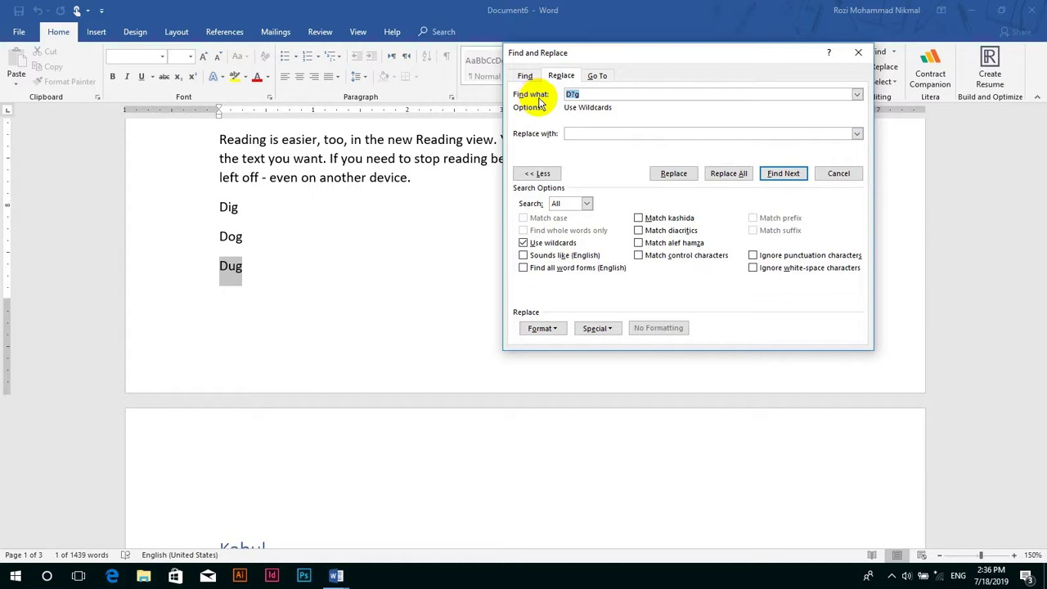
left_click(597, 328)
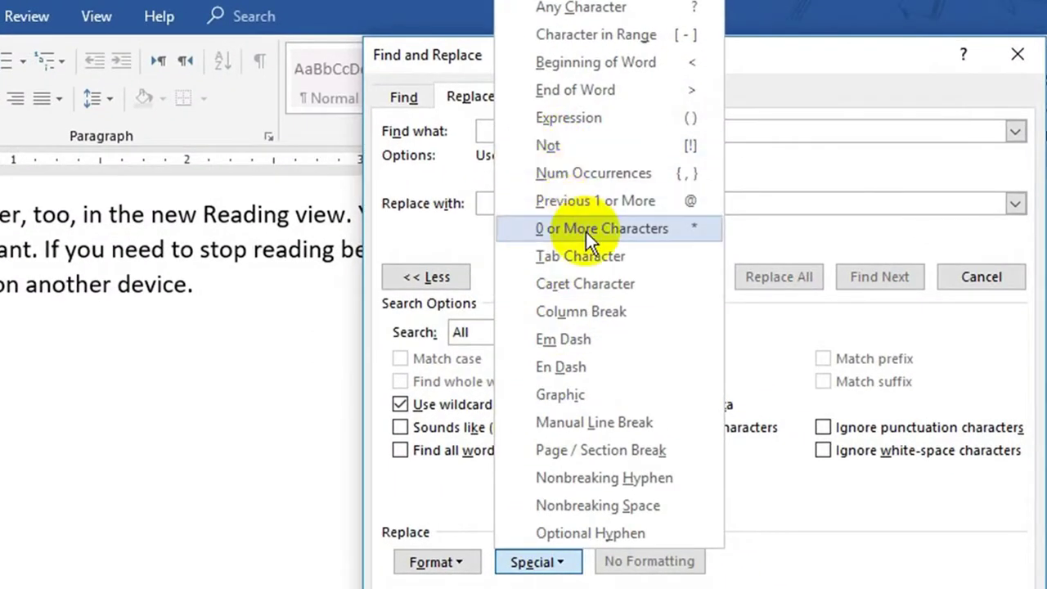
left_click(495, 138)
type("th")
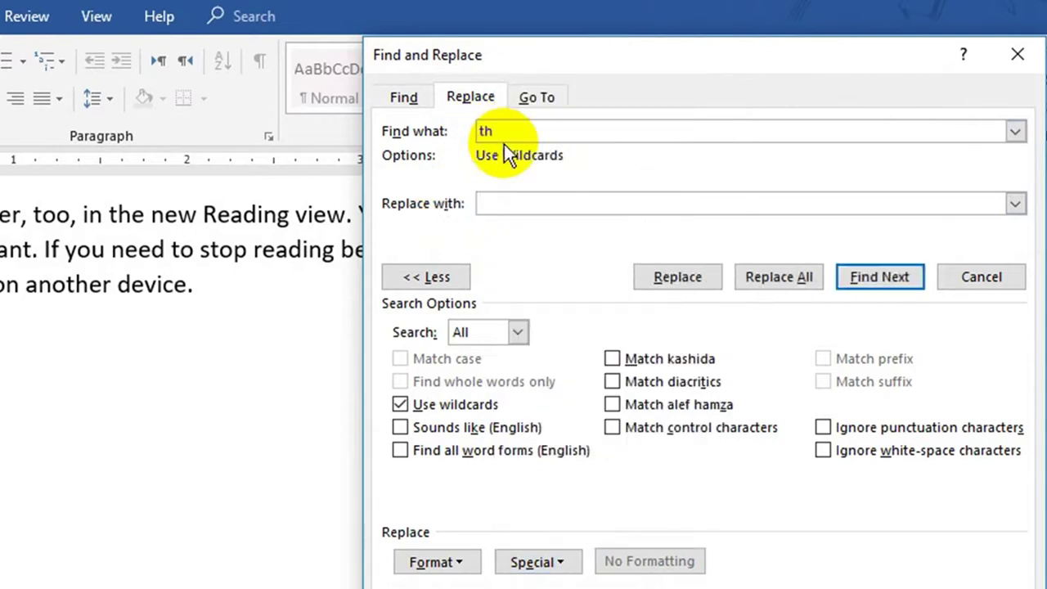
left_click(564, 563)
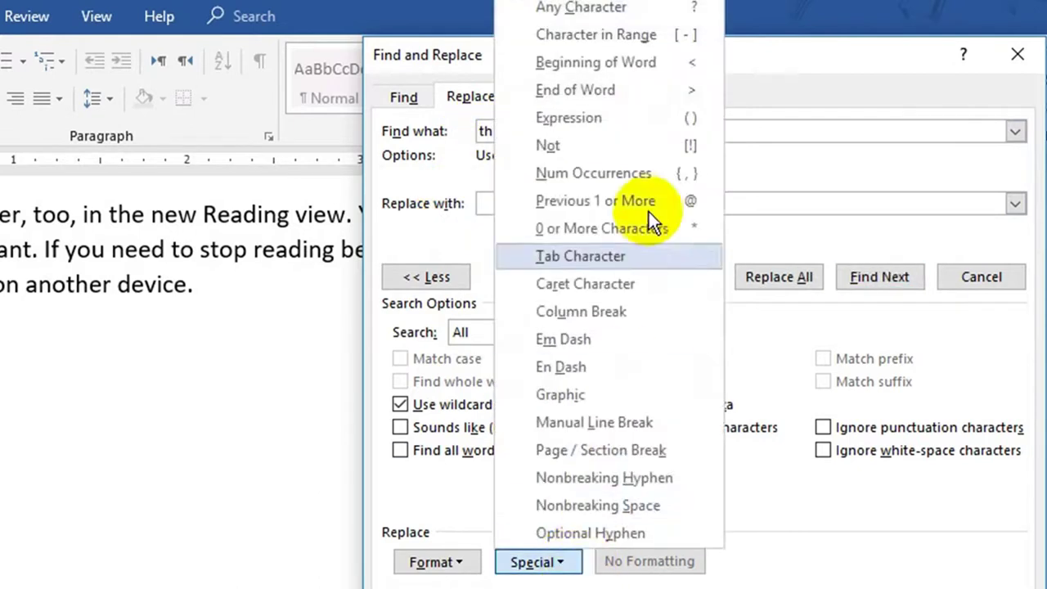
left_click(665, 228)
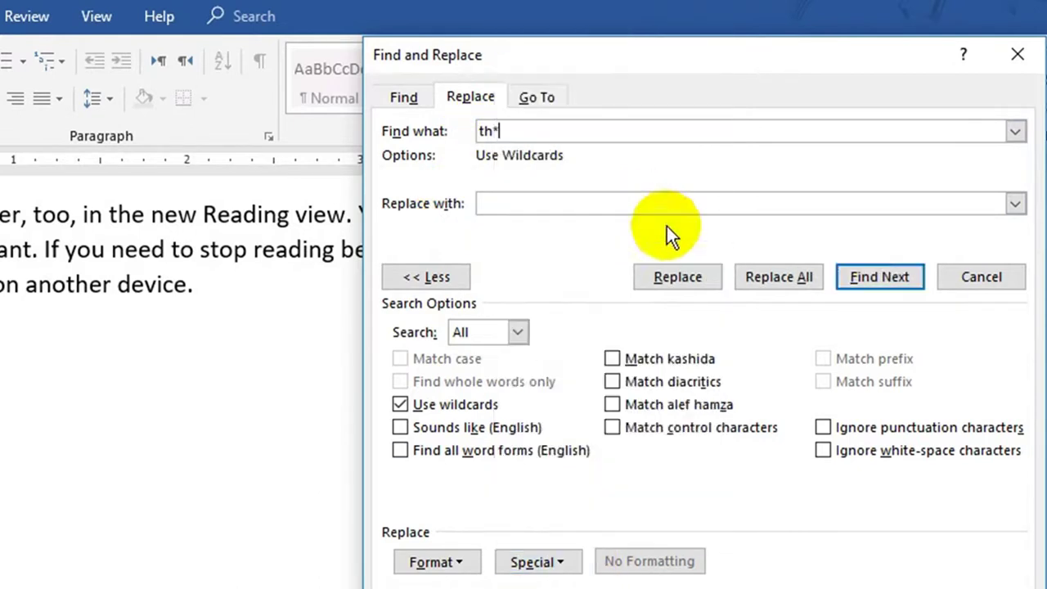
left_click(880, 276)
- Turn off Use wildcards and close the Find and Replace dialog
left_click(432, 559)
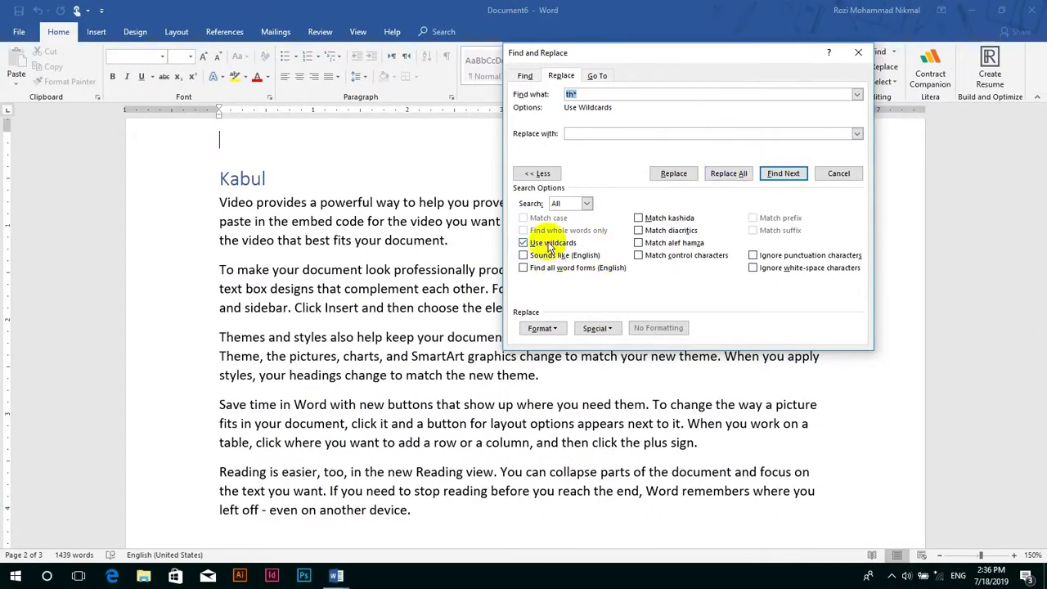
left_click(543, 243)
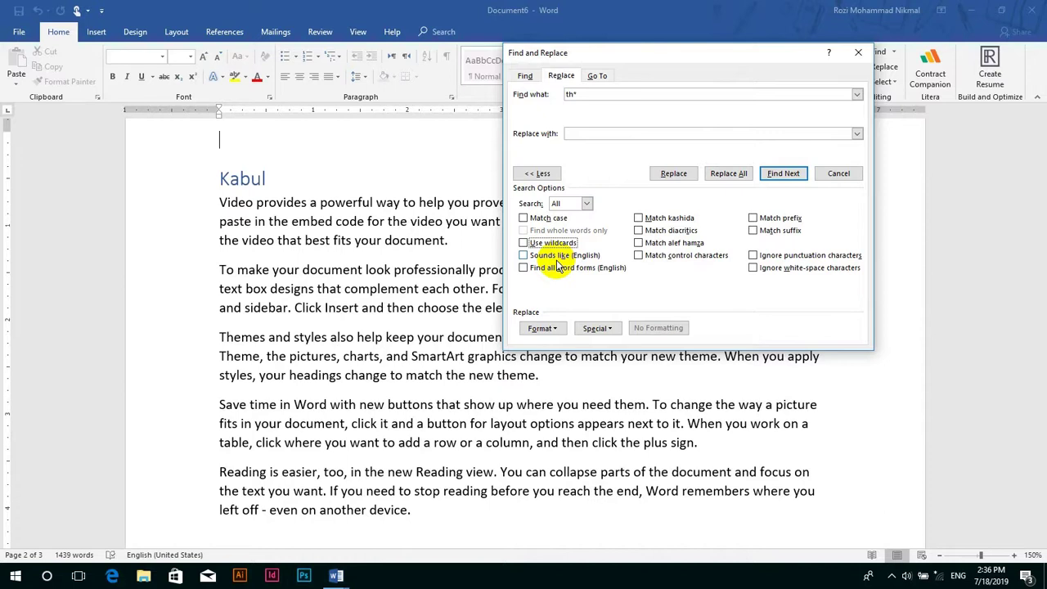
left_click(858, 52)
- Add the lines Well and Will above the Kandahar heading at the start of the document
scroll(311, 221, "up", 10)
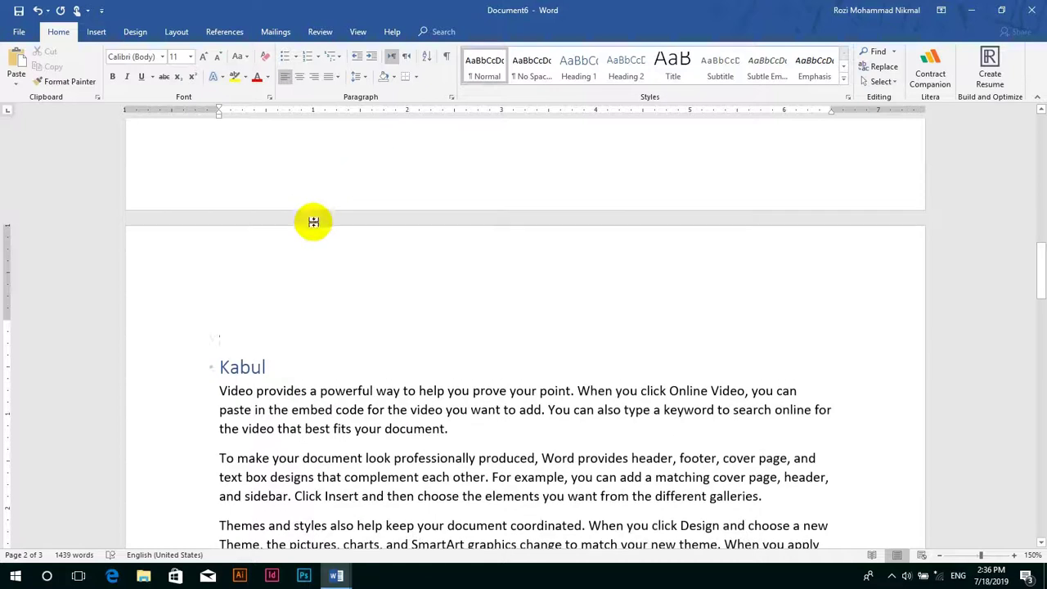
scroll(278, 282, "up", 2)
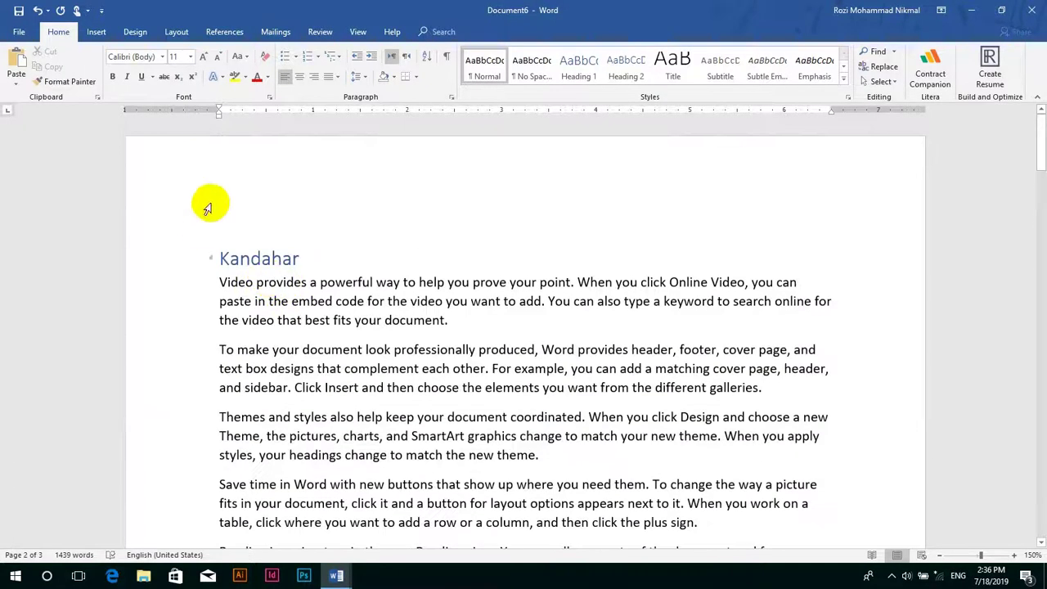
left_click(215, 245)
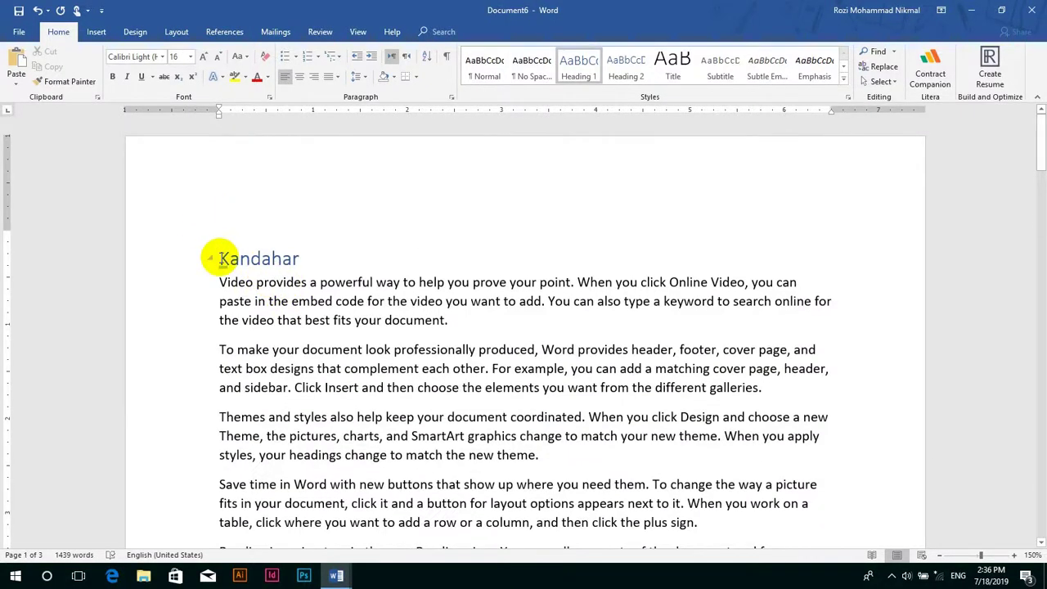
key("Return")
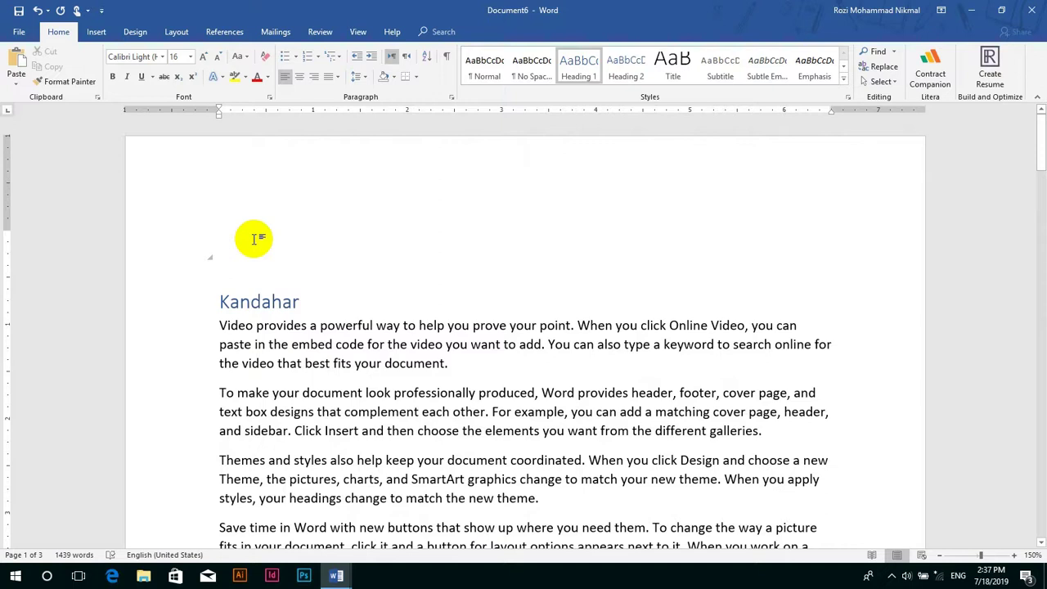
type("well")
key("Return")
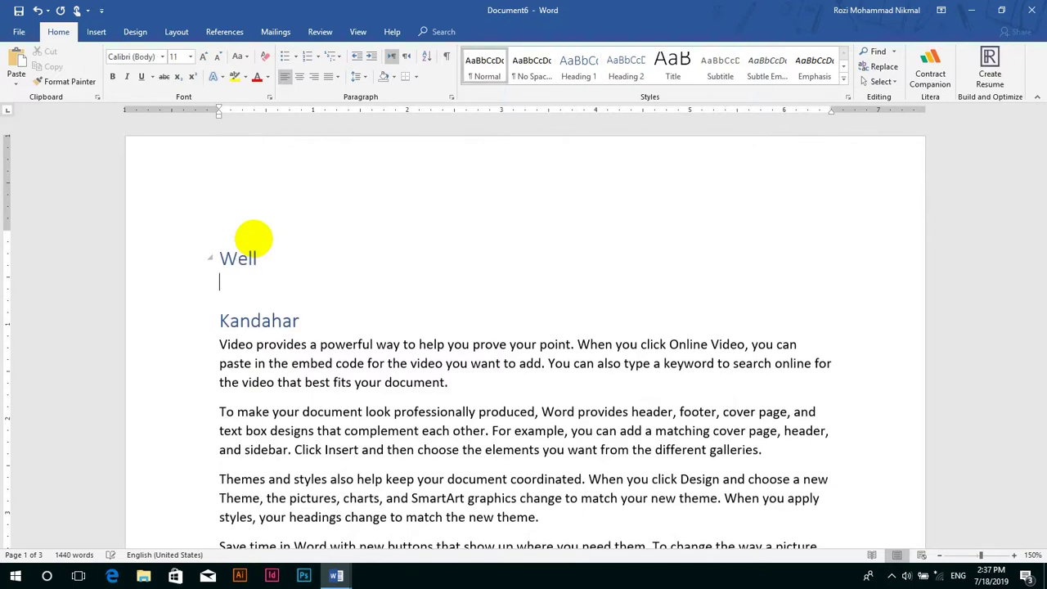
type("will")
key("Return")
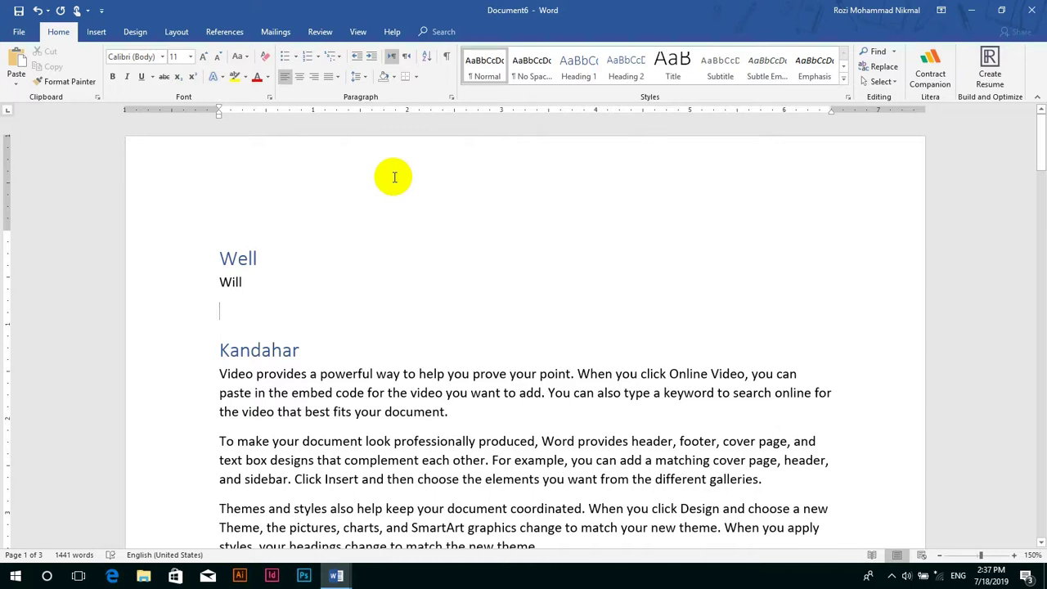
- Search the document for well with Use wildcards turned off, continuing until the search is finished
key("ctrl+h")
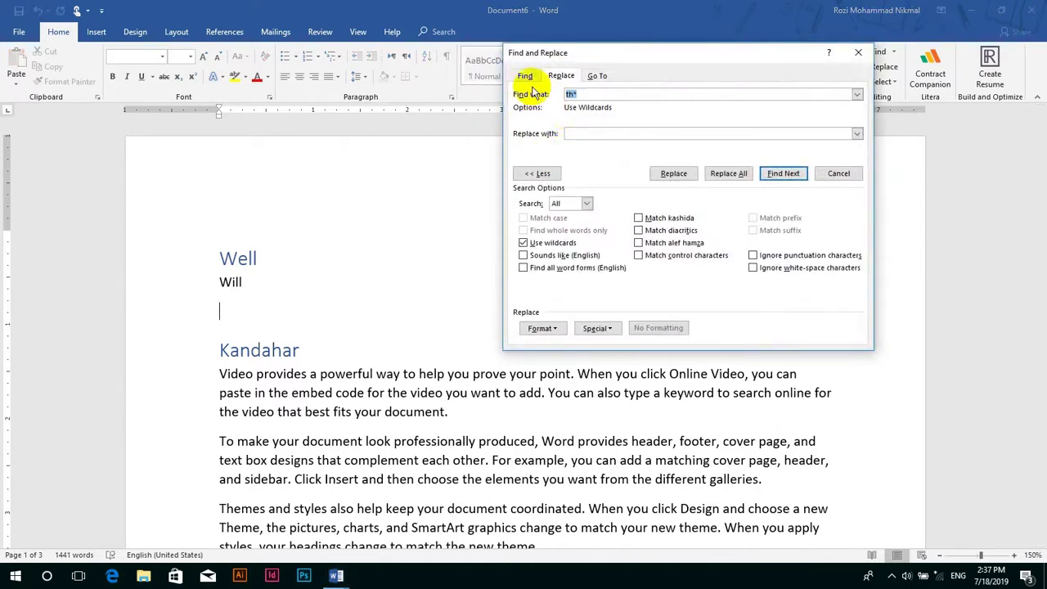
left_click(525, 74)
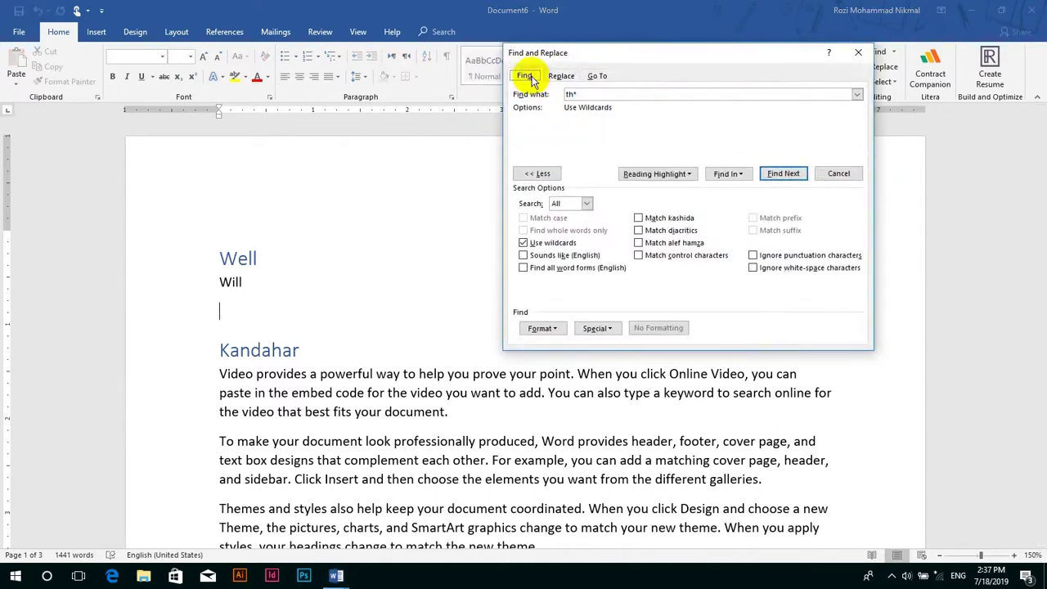
left_click(538, 240)
left_click(565, 94)
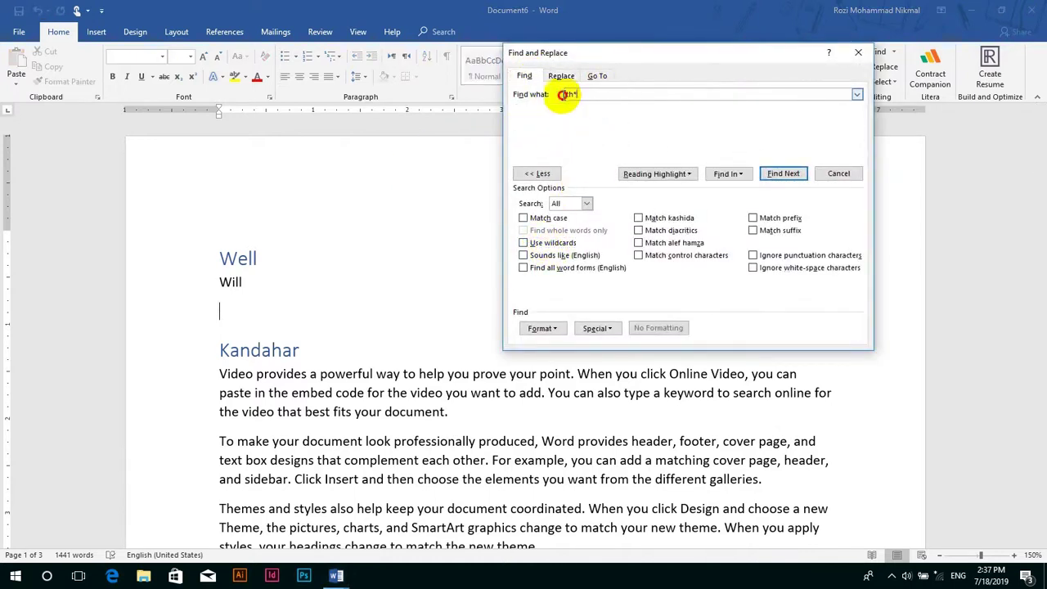
type("well")
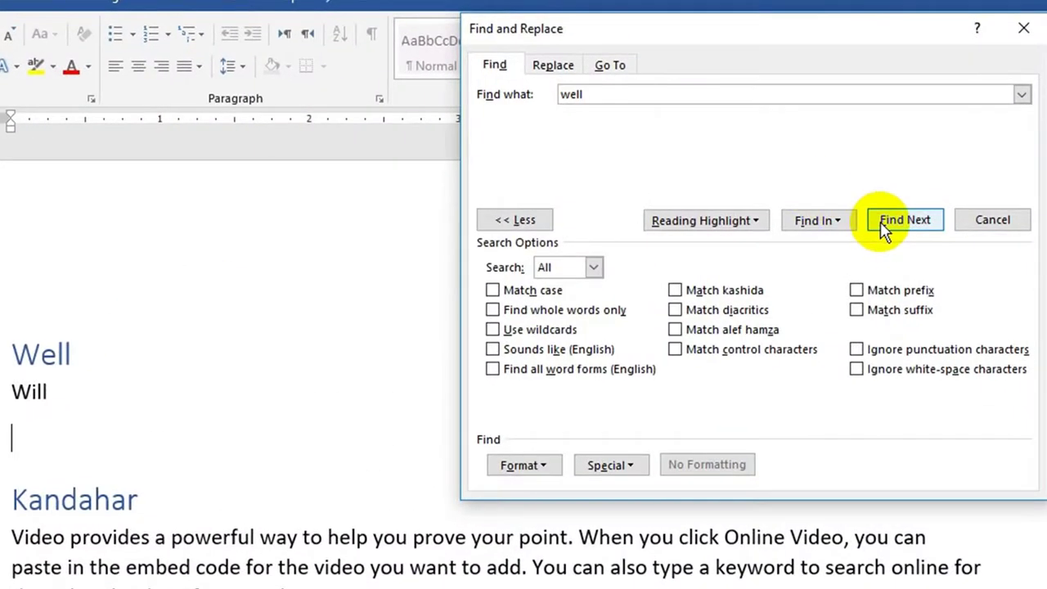
left_click(883, 228)
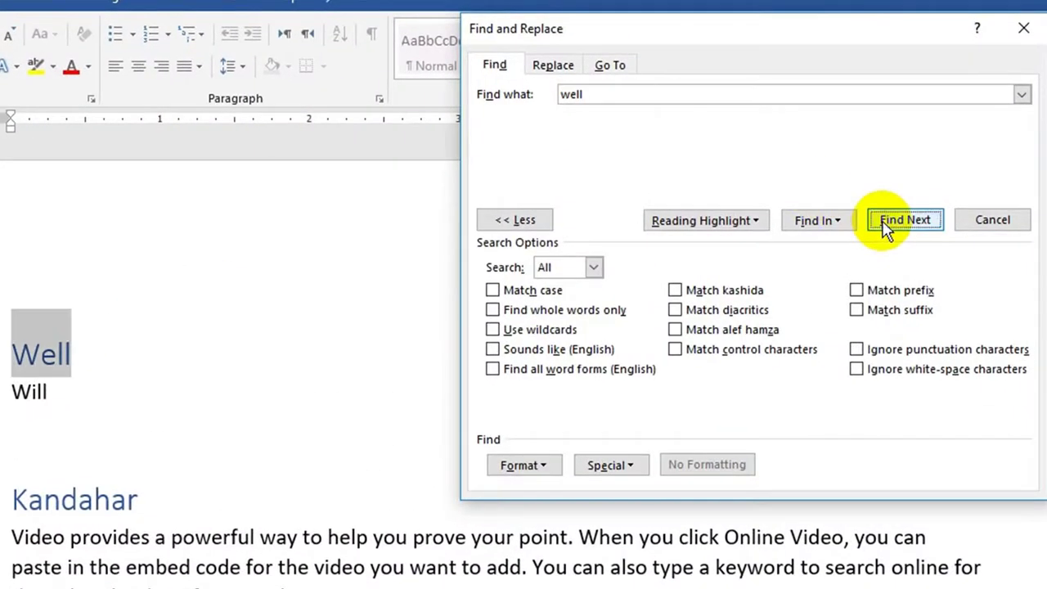
left_click(884, 227)
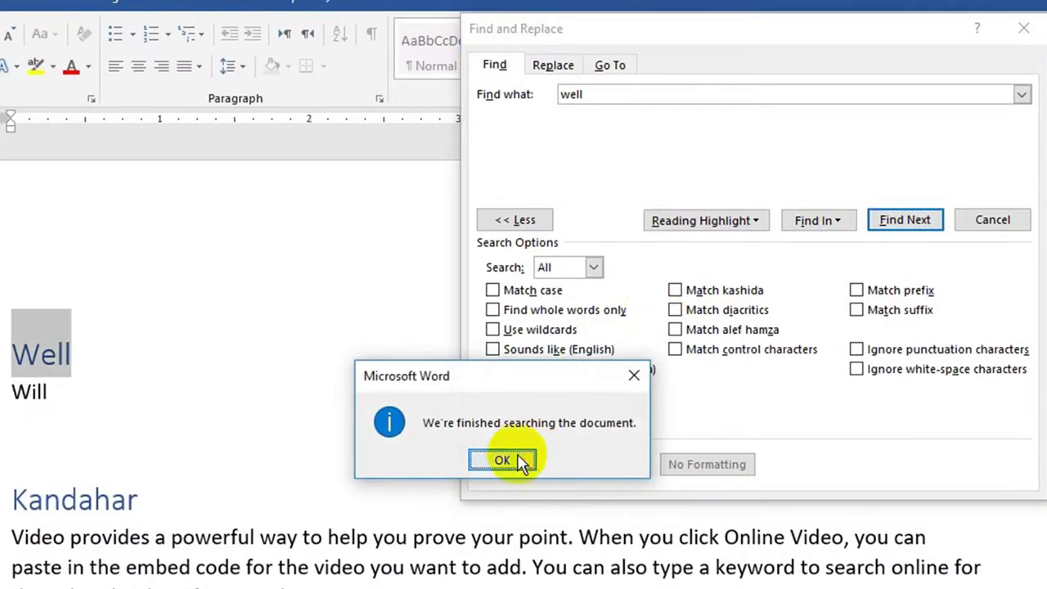
left_click(524, 456)
- Step through the matches for well with Sounds like (English) enabled, and turn that option off again
left_click(535, 352)
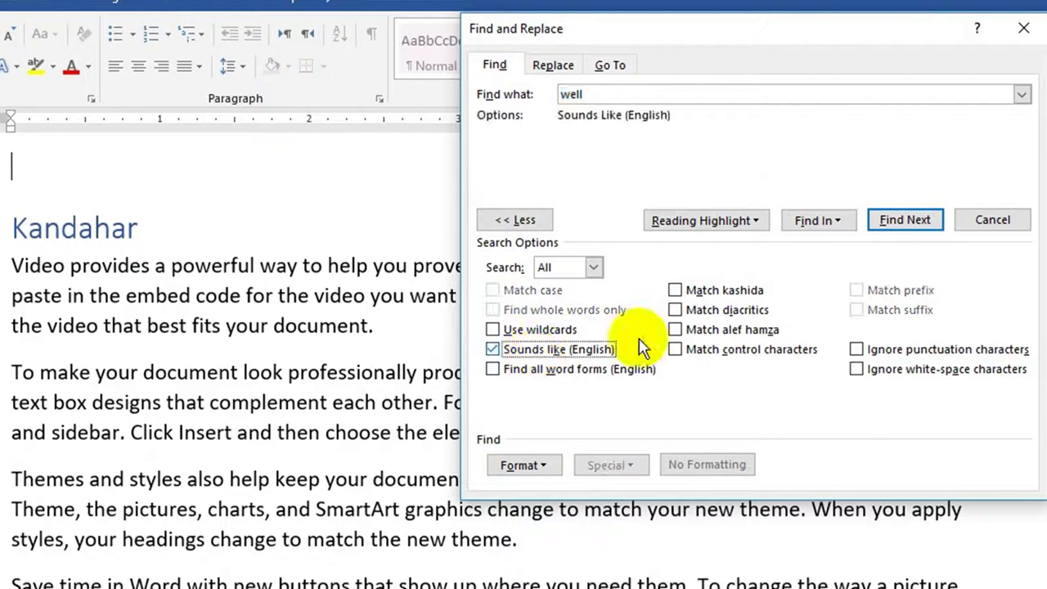
left_click(903, 220)
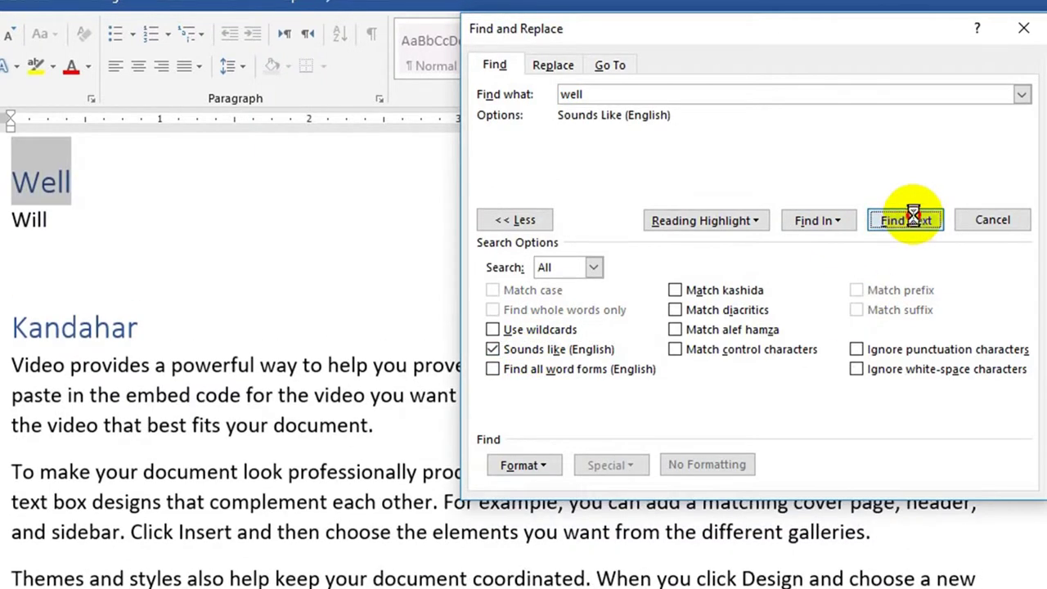
left_click(903, 220)
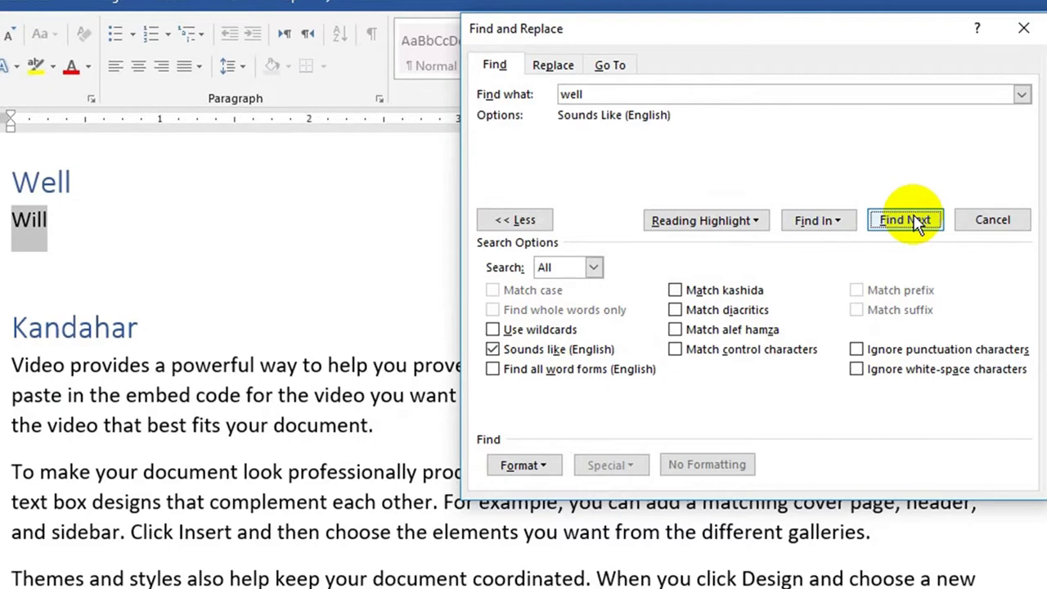
left_click(572, 350)
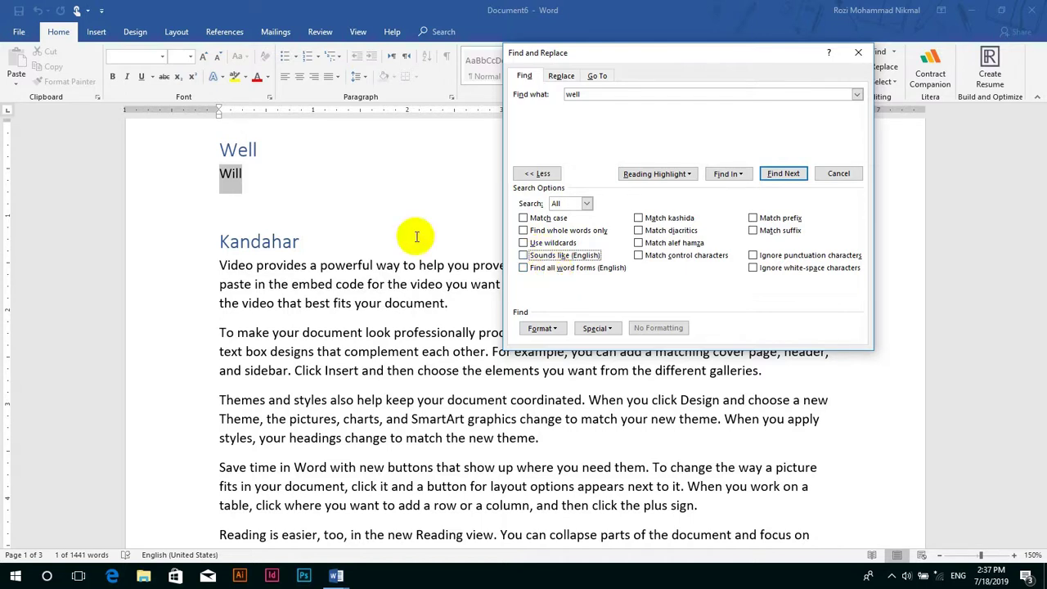
- Add the lines Write, Wrote and Written between Will and the Kandahar heading
left_click(245, 211)
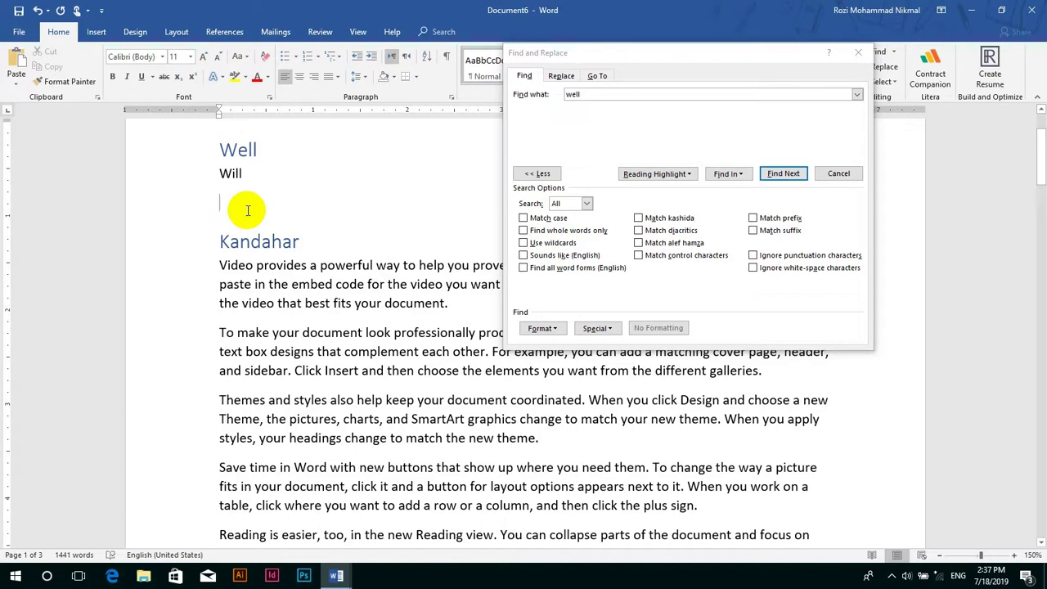
type("Write")
key("Return")
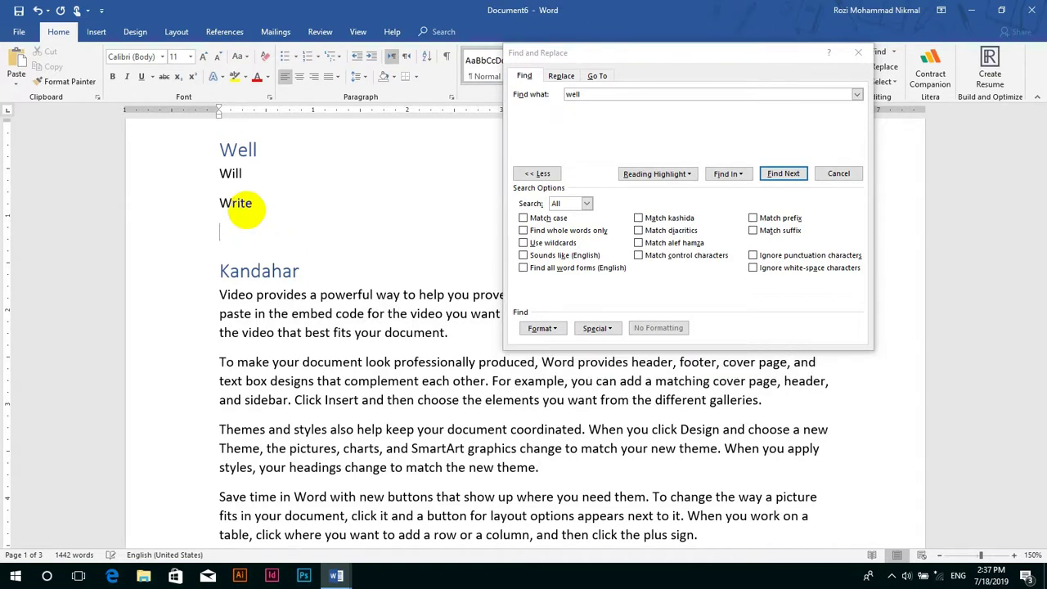
type("wrote")
key("Return")
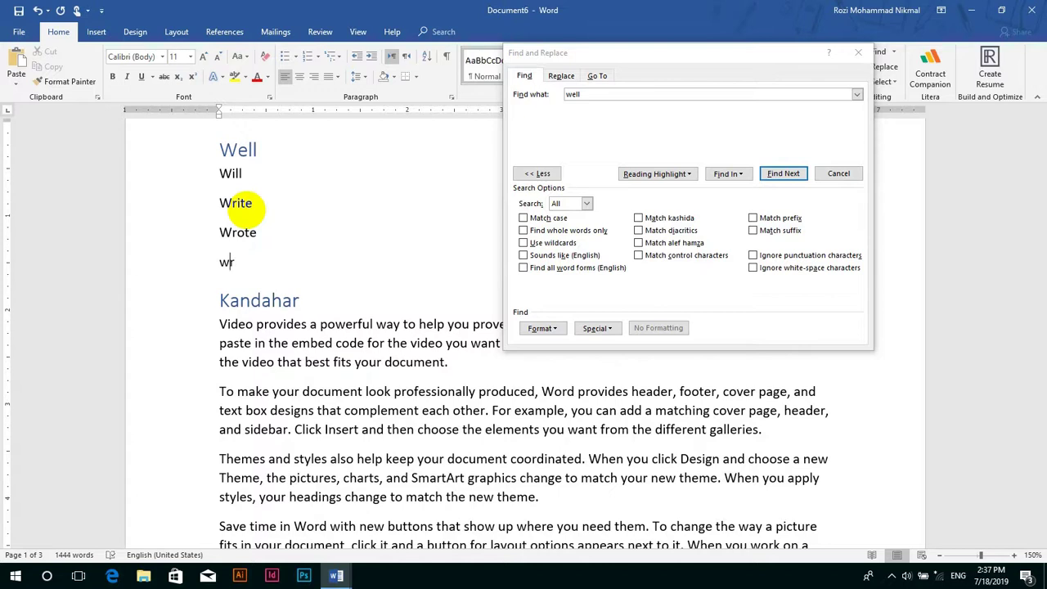
type("written")
key("Return")
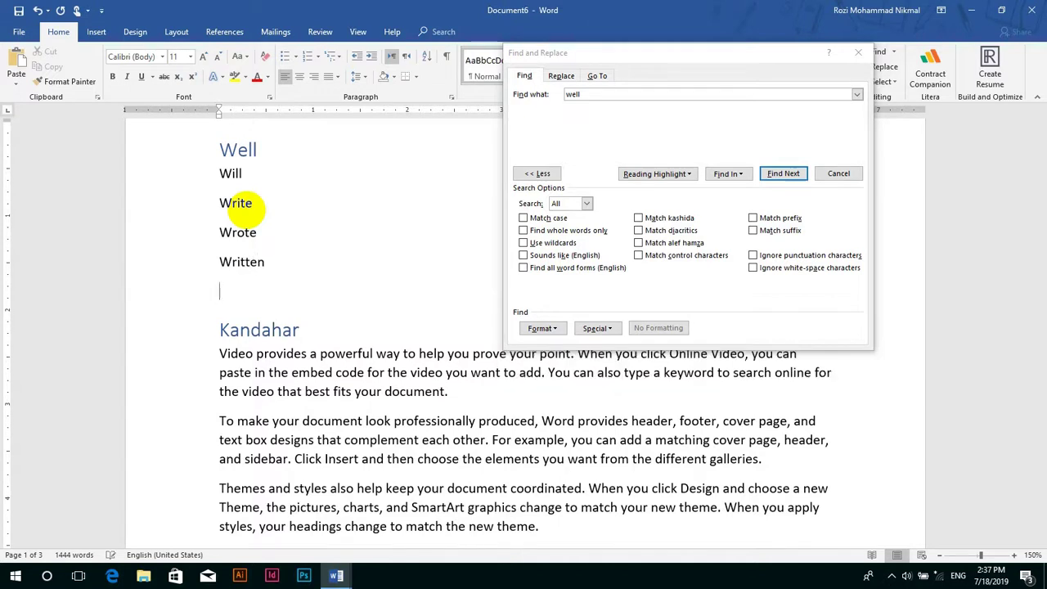
- Search the document for write with no search options enabled, continuing until the search is finished
left_click(543, 91)
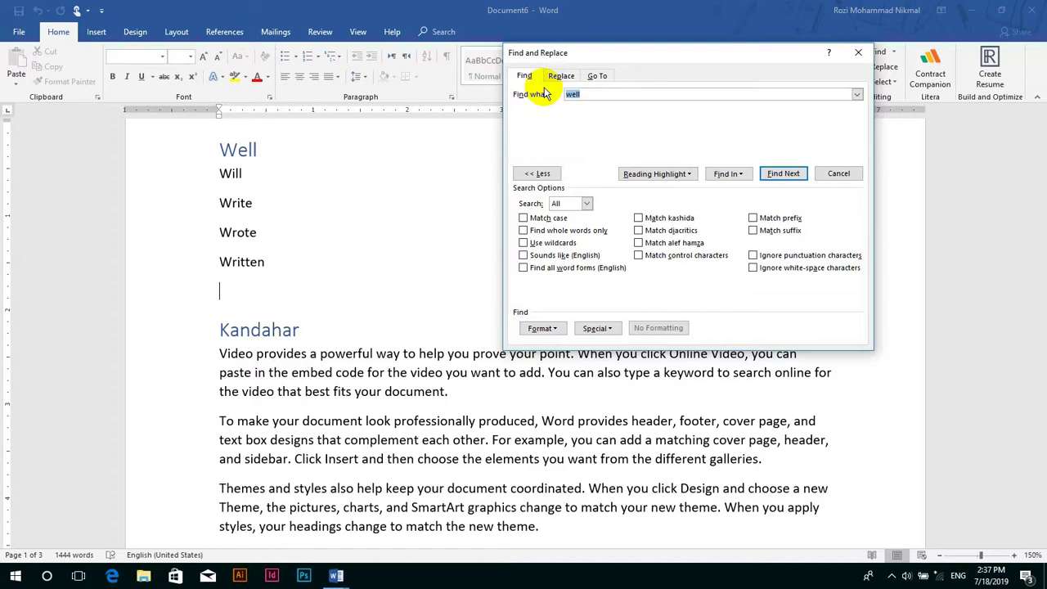
type("write")
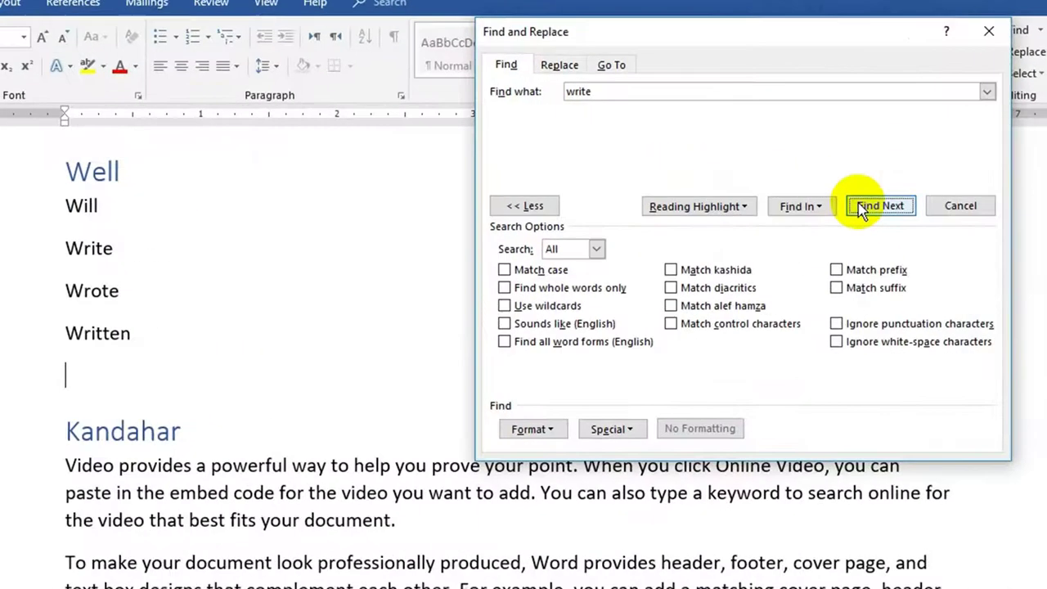
left_click(770, 176)
left_click(889, 219)
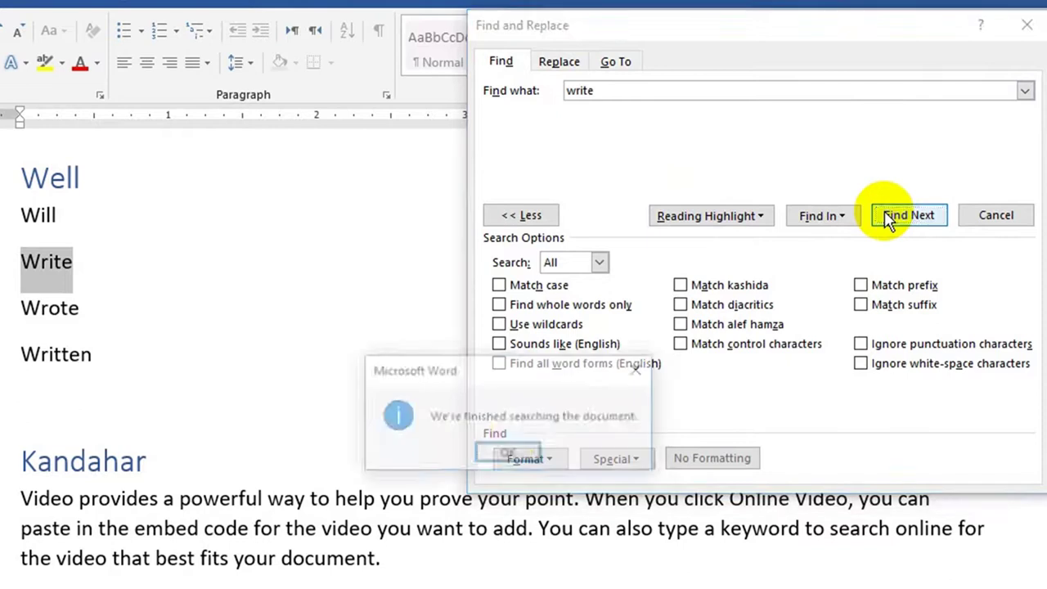
left_click(509, 452)
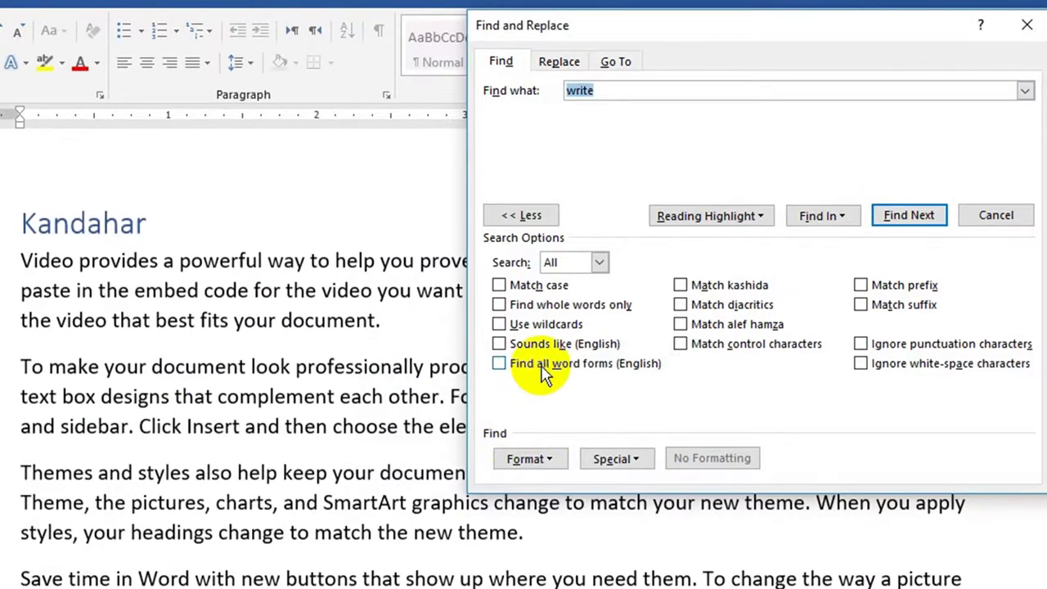
- Step through the matches for write with Find all word forms (English) enabled, turn that option off and close the search
left_click(536, 363)
left_click(907, 217)
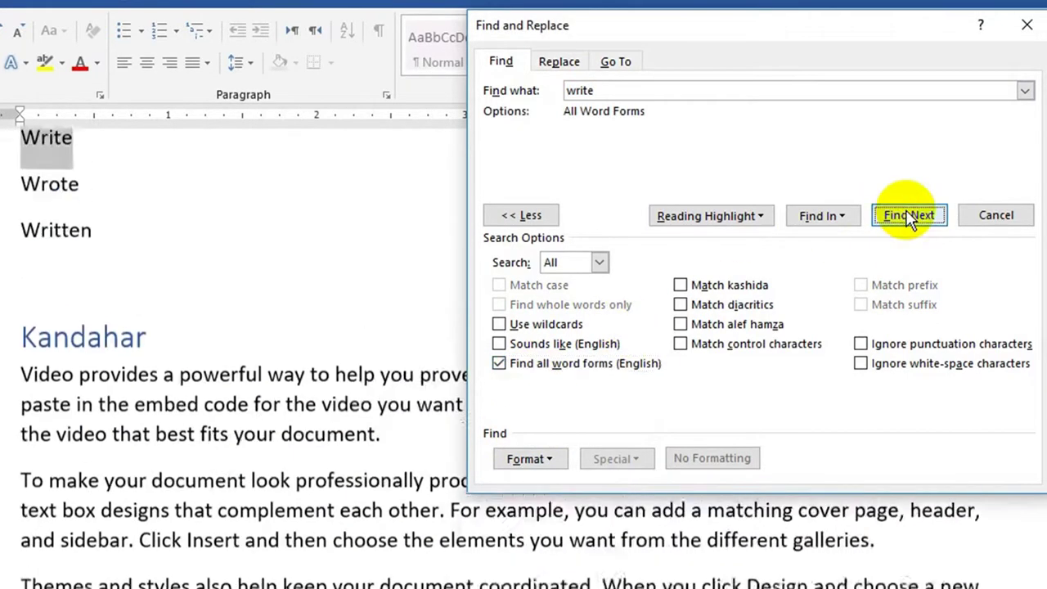
left_click(908, 216)
left_click(908, 217)
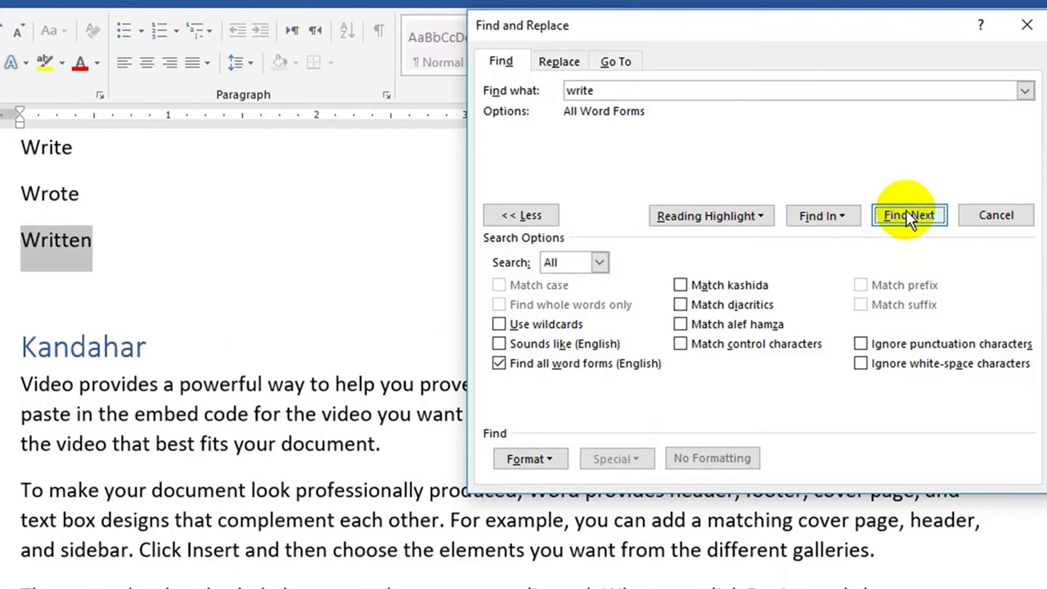
left_click(544, 363)
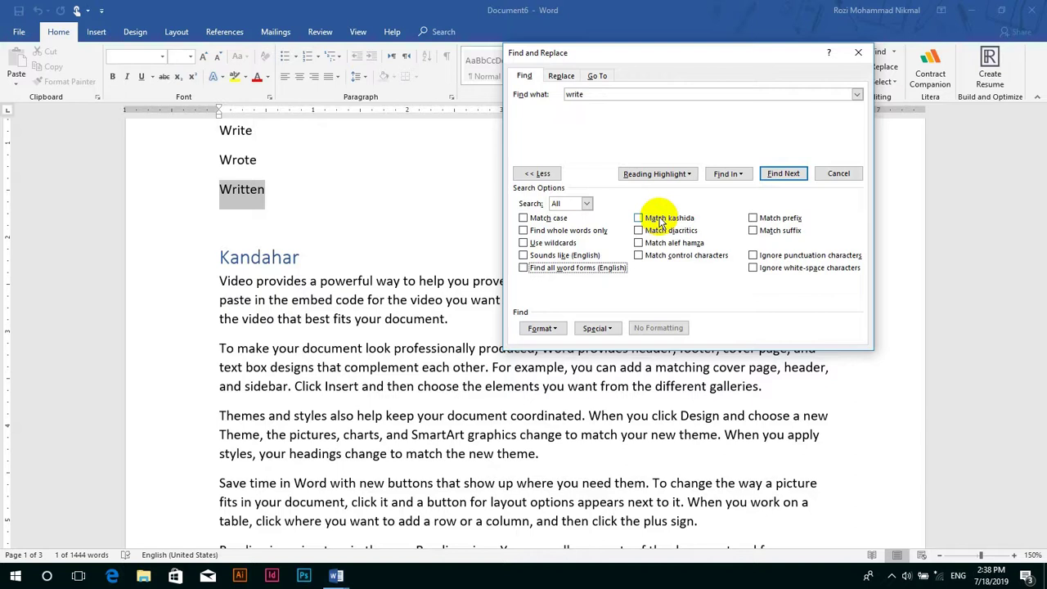
left_click(838, 173)
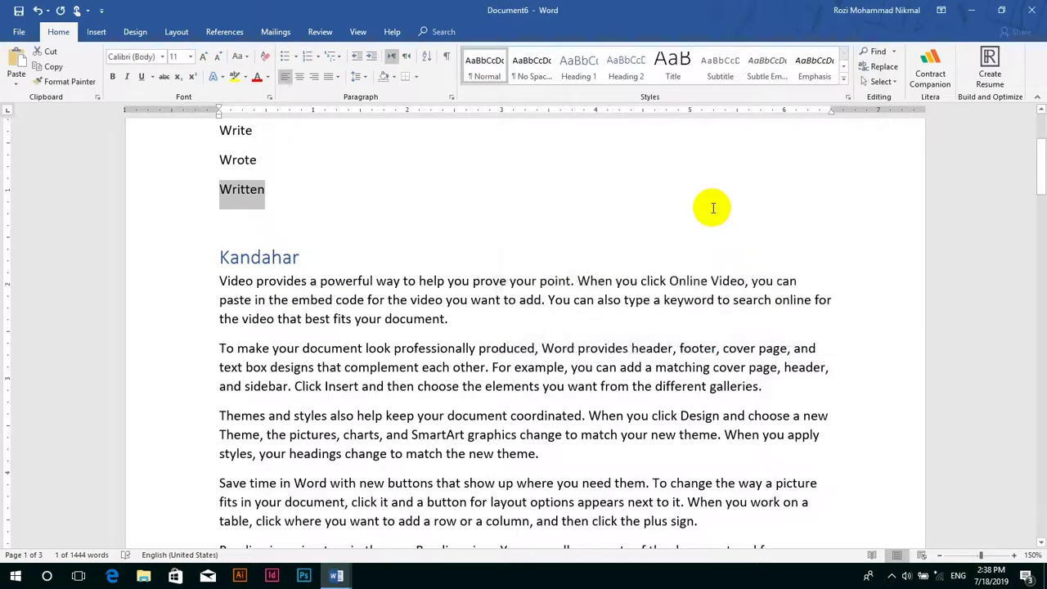
- In a new blank document, set right-to-left text direction and enter کندهار in Pashto with a long kashida after the ک, ending the line
scroll(712, 208, "up", 1)
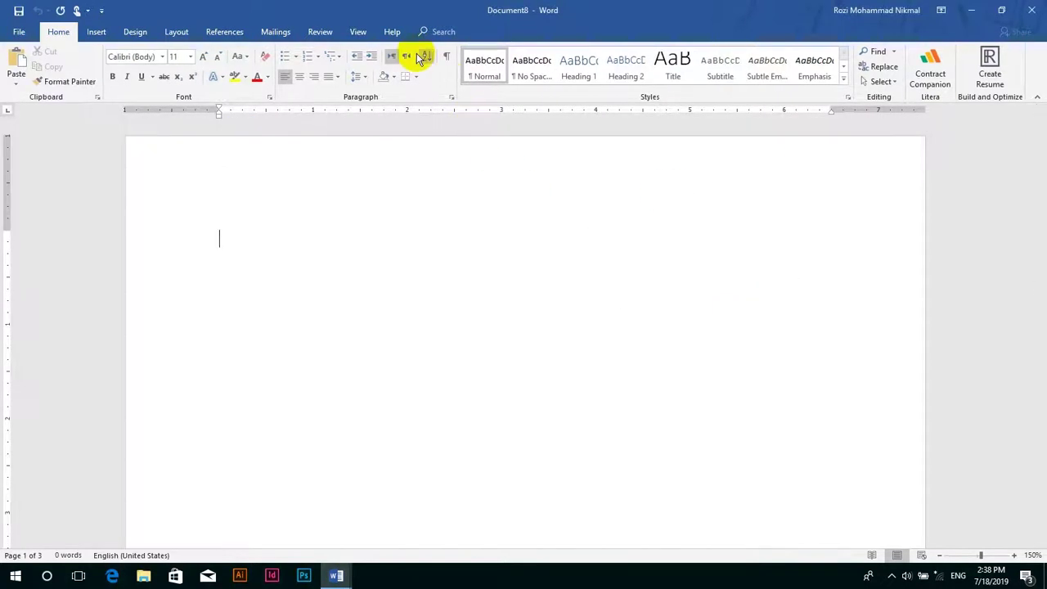
left_click(408, 57)
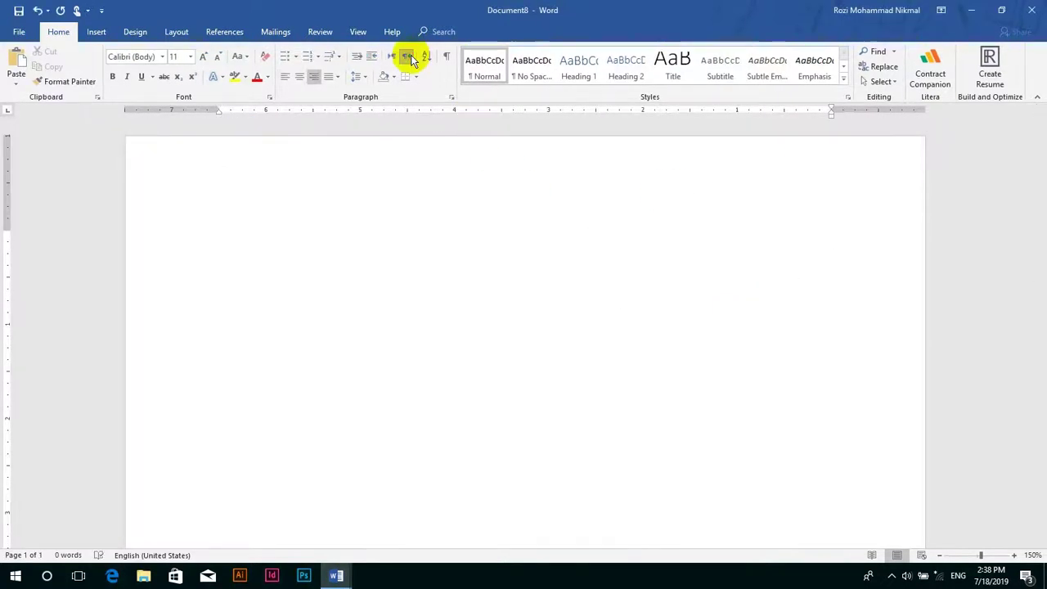
type(";")
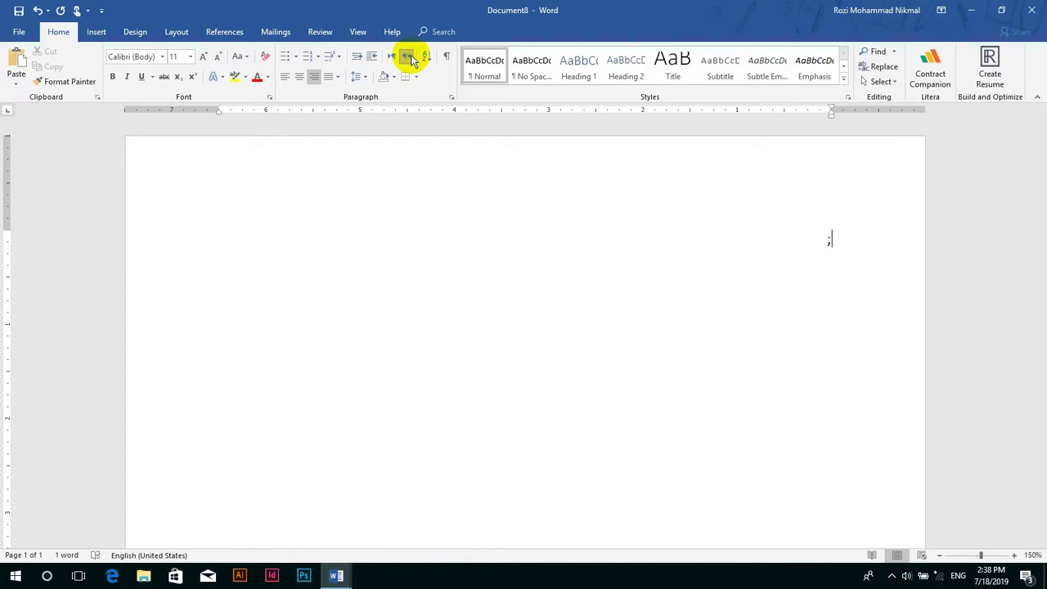
key("BackSpace")
key("alt+shift")
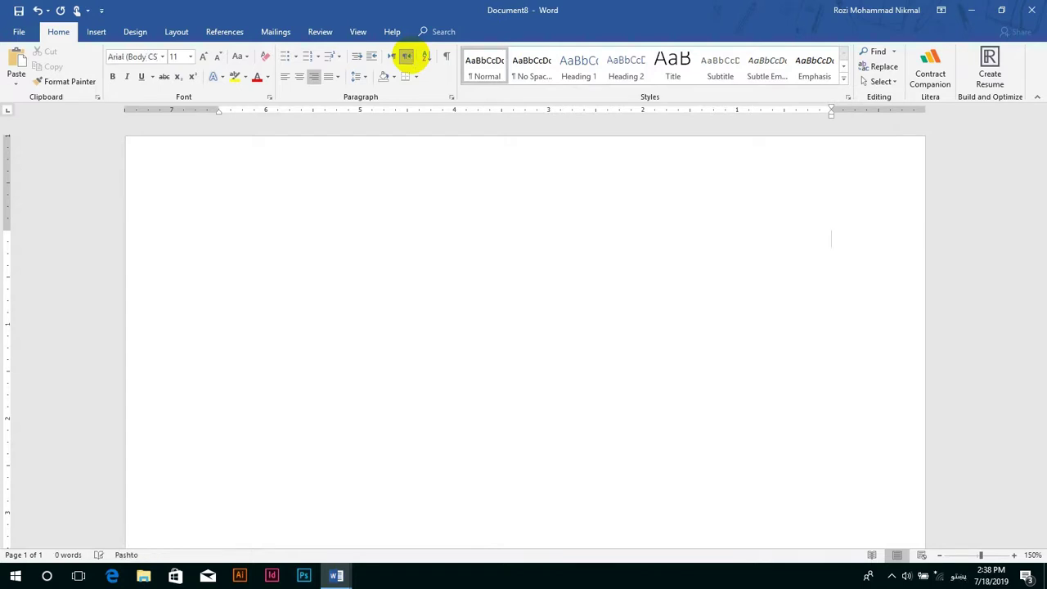
type("ک")
type("ـــــــــــــــــــــــن")
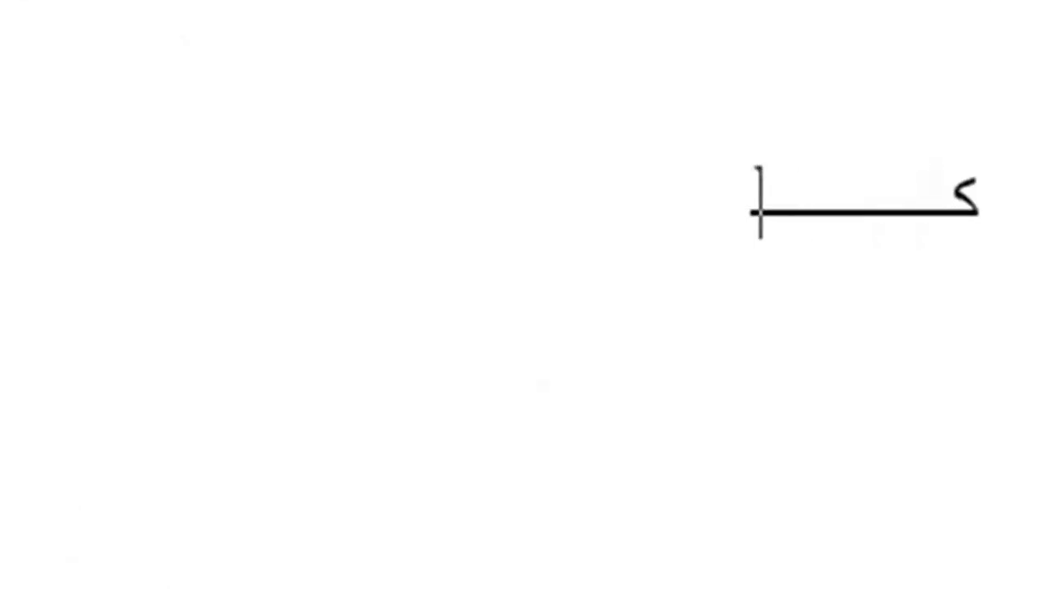
type("دهر")
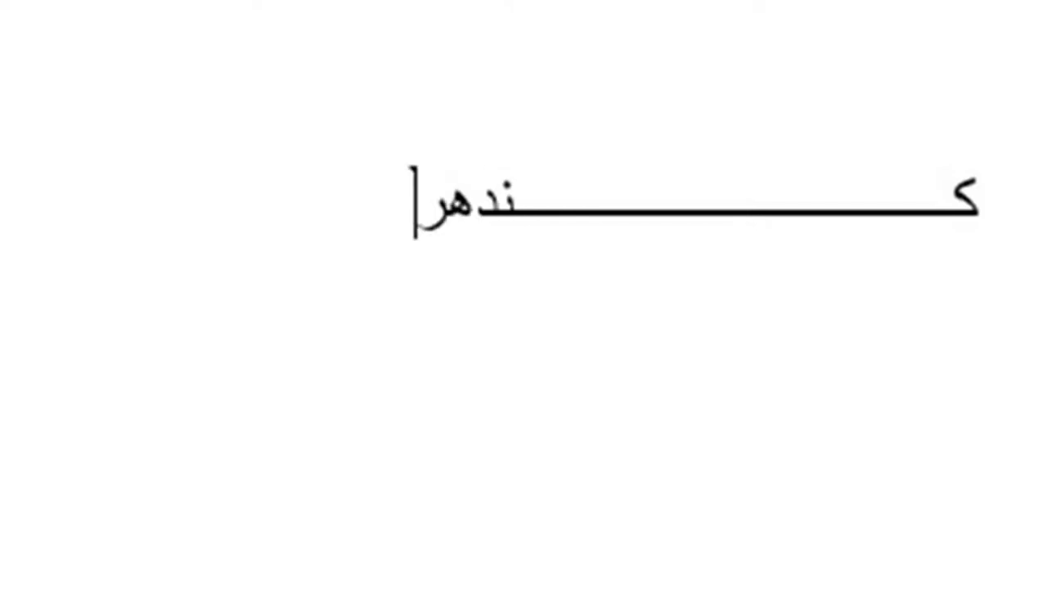
key("BackSpace")
type("ار")
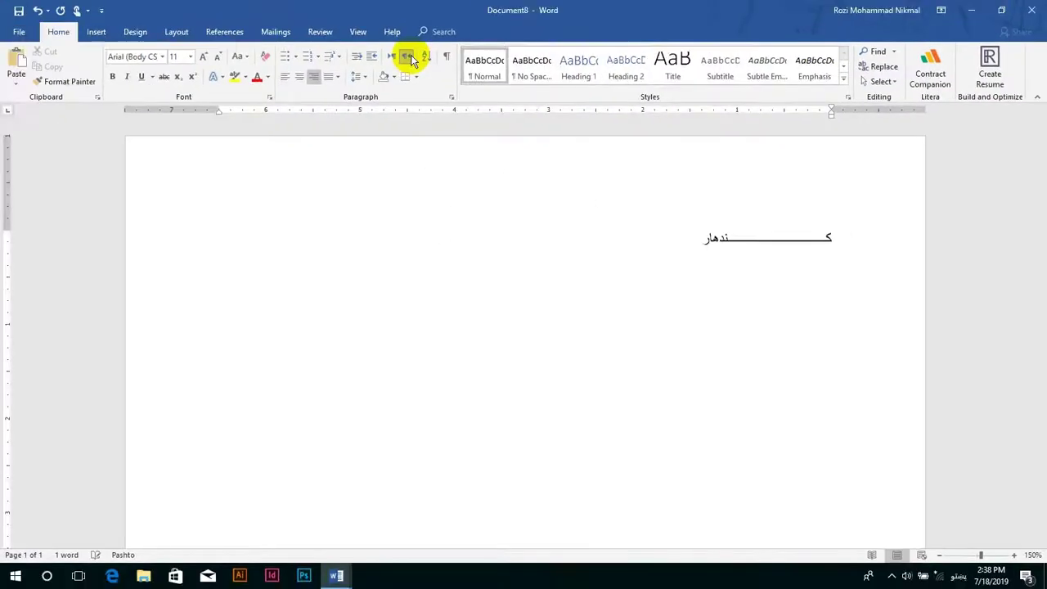
key("Return")
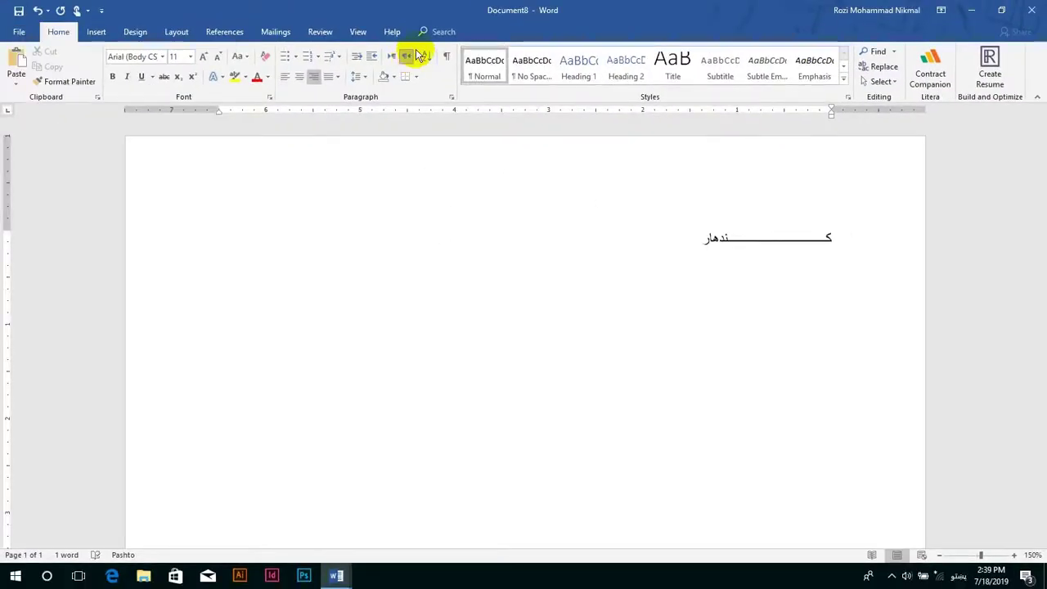
- Run an advanced search for کندهار, first with all word forms matched and again with Find all word forms (English) turned off
left_click(893, 53)
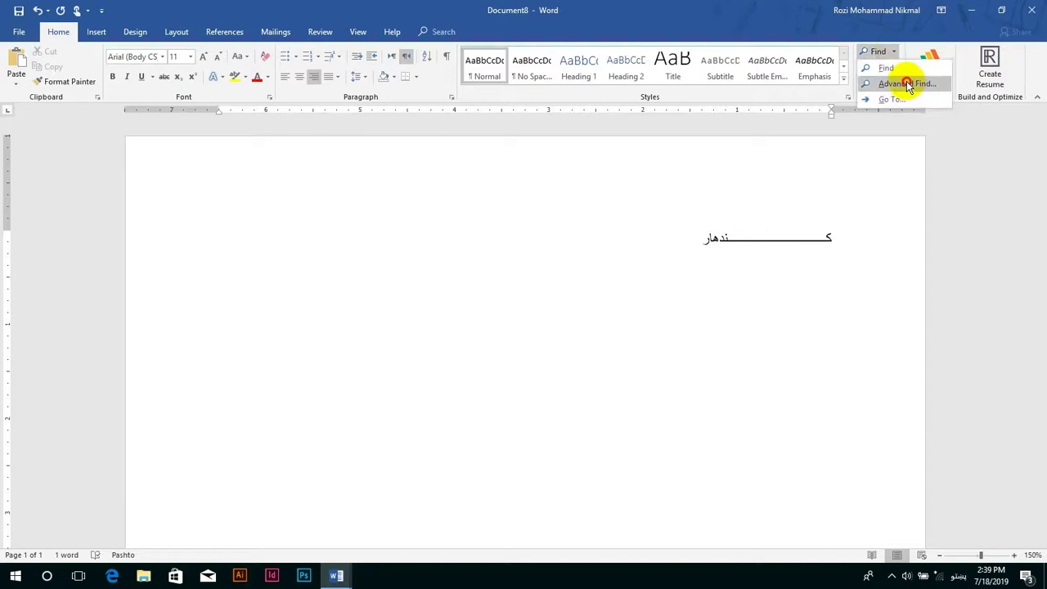
left_click(904, 81)
key("BackSpace")
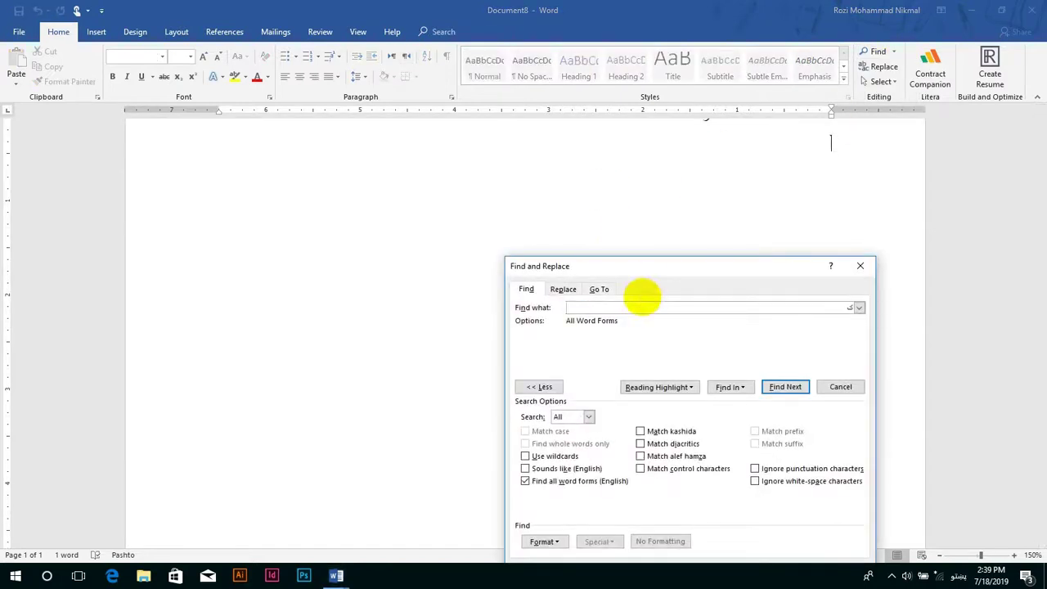
type("کندهار")
key("Return")
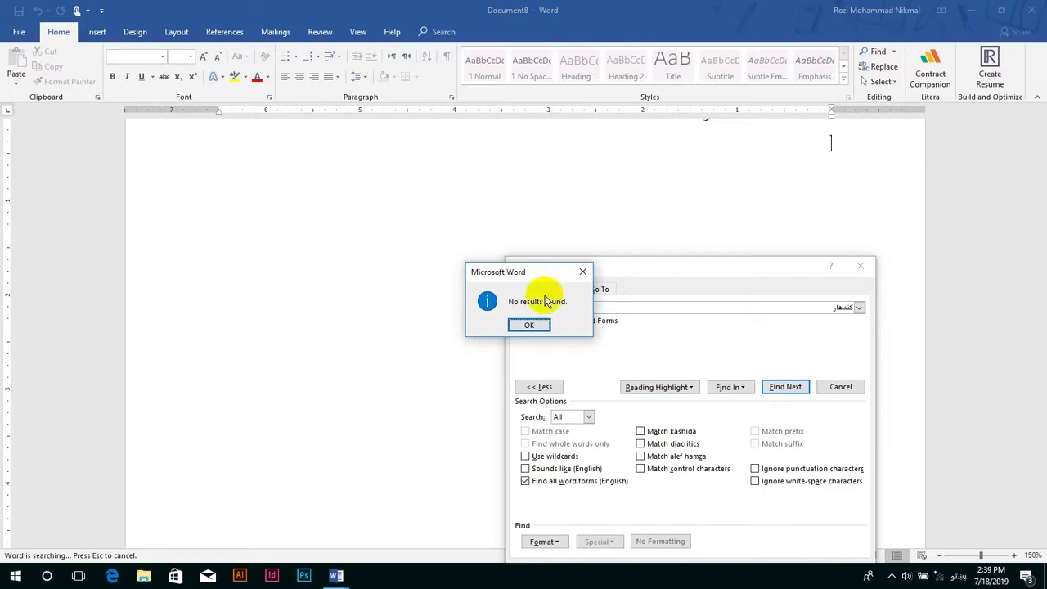
left_click(536, 326)
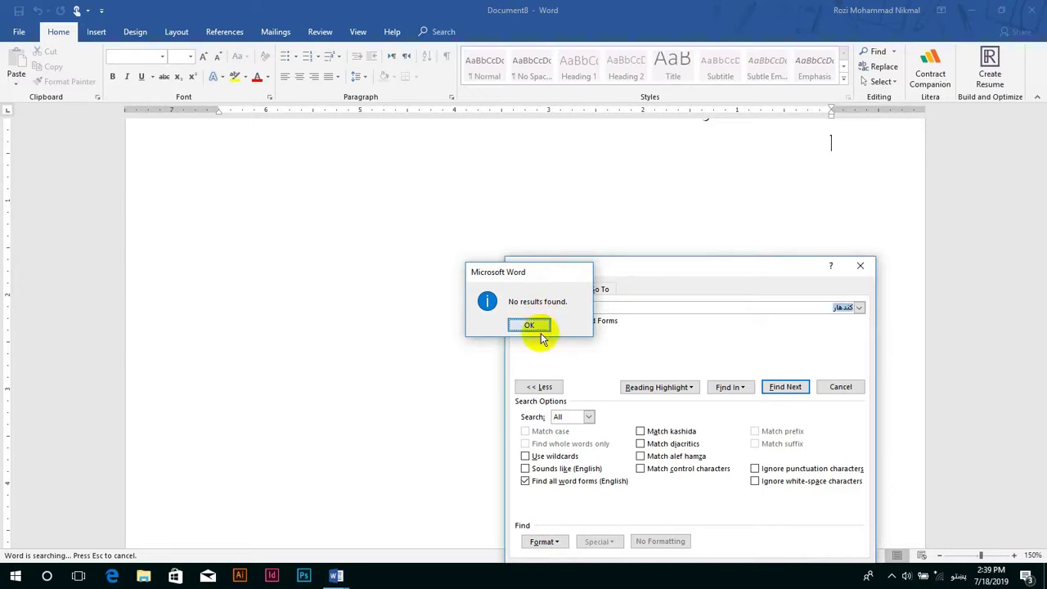
left_click(548, 481)
left_click(797, 389)
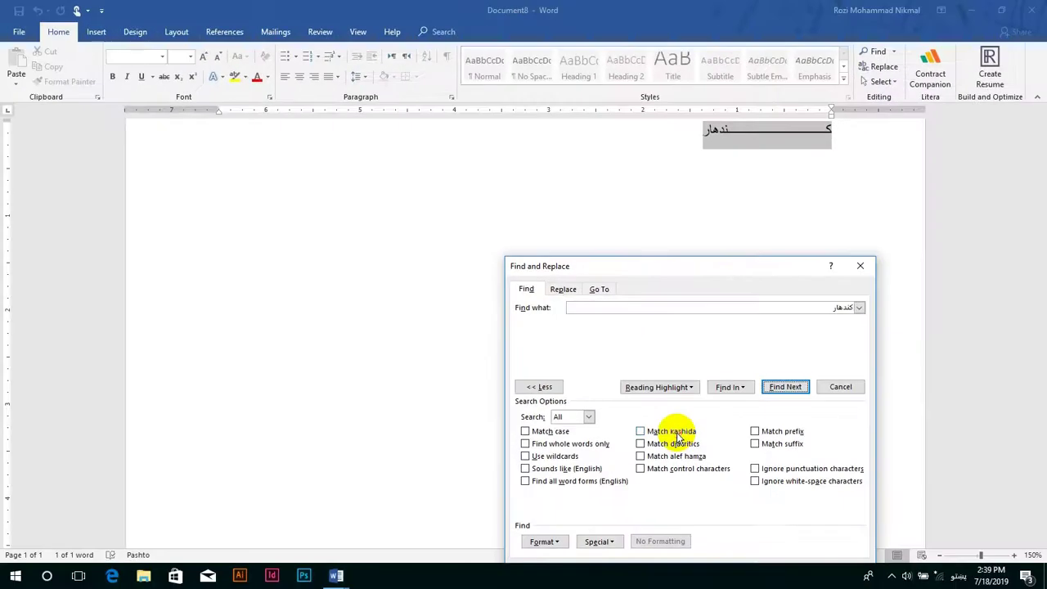
- Enable Match kashida, search for کندهار again through the whole document, and try to highlight all its matches
left_click(745, 509)
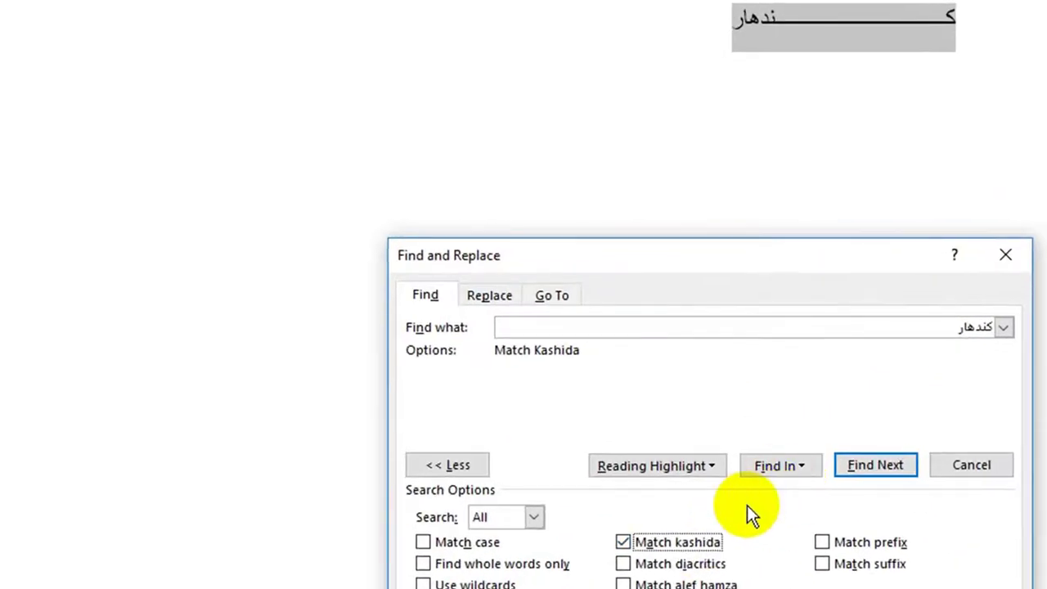
left_click(885, 464)
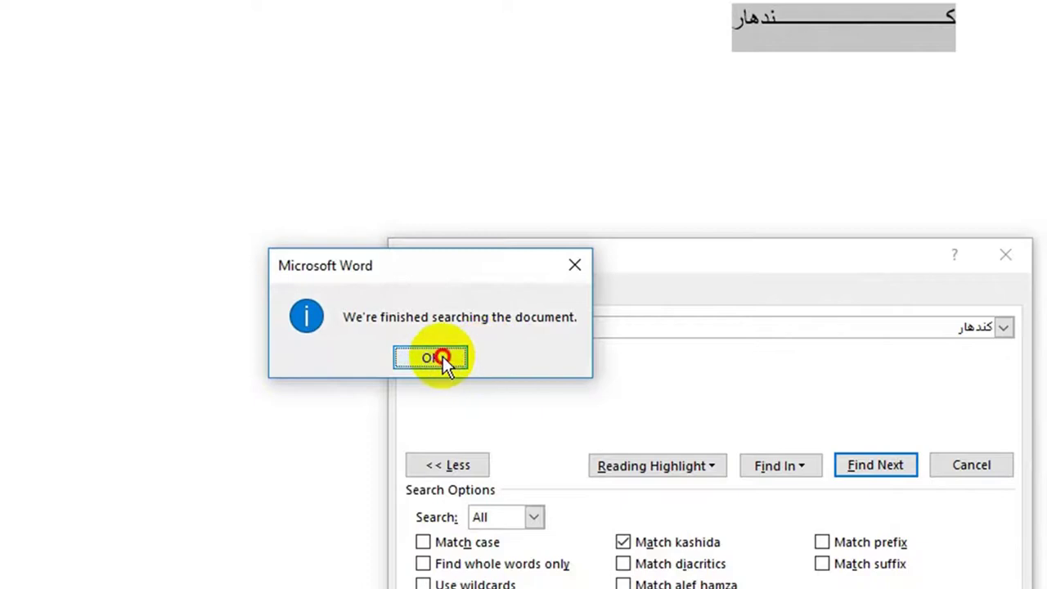
left_click(442, 357)
left_click(869, 477)
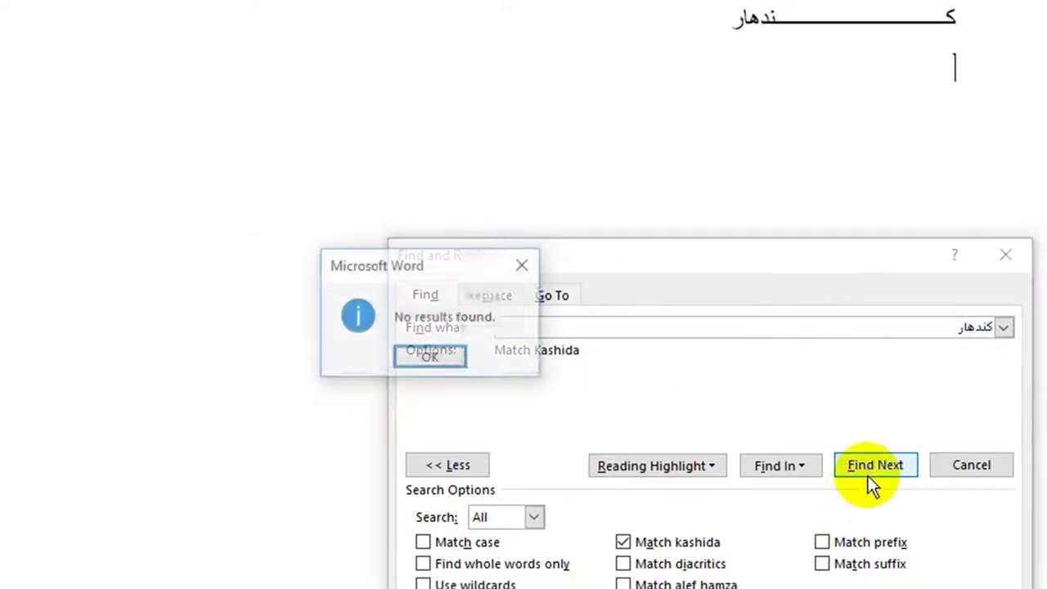
left_click(455, 355)
left_click(650, 466)
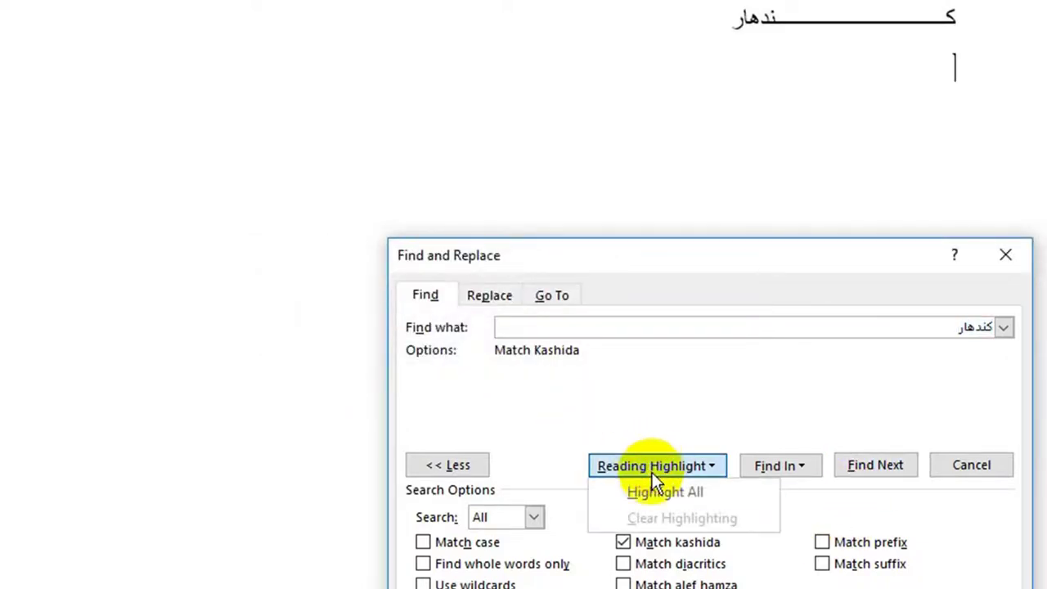
left_click(657, 490)
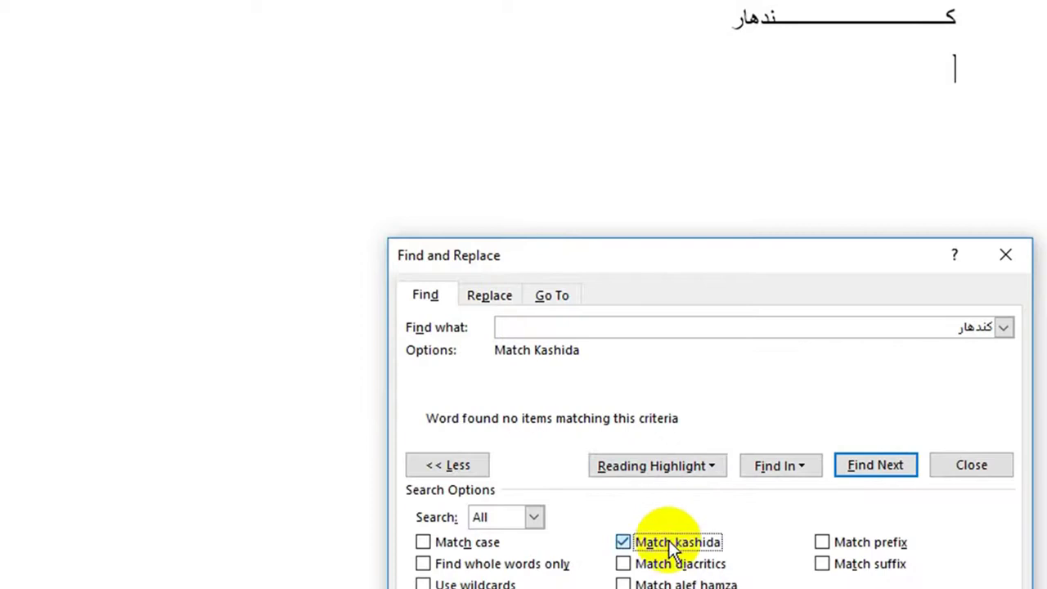
- Turn off Match kashida and highlight all matches of کندهار in the document
left_click(671, 541)
left_click(679, 469)
left_click(675, 489)
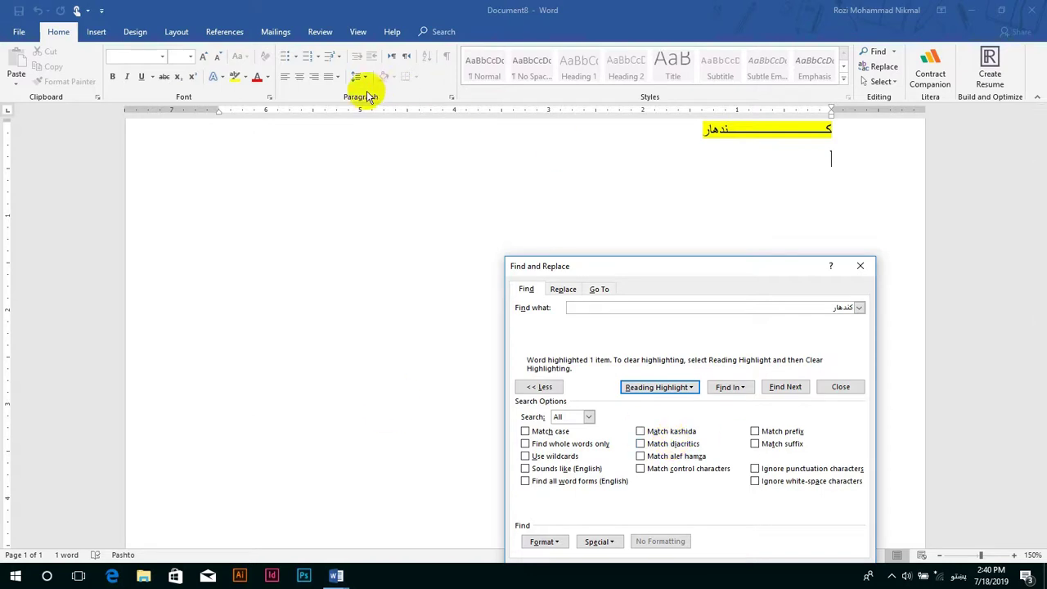
- Increase the font size to 28 on the line below کندهار and enter ار there
left_click(207, 58)
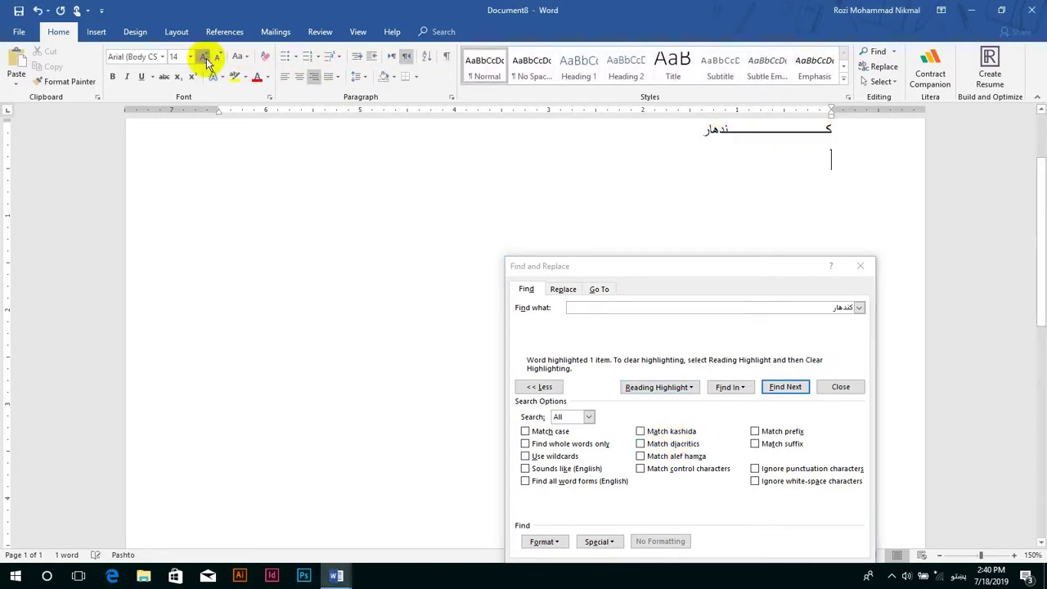
left_click(206, 58)
left_click(206, 58)
type("ار")
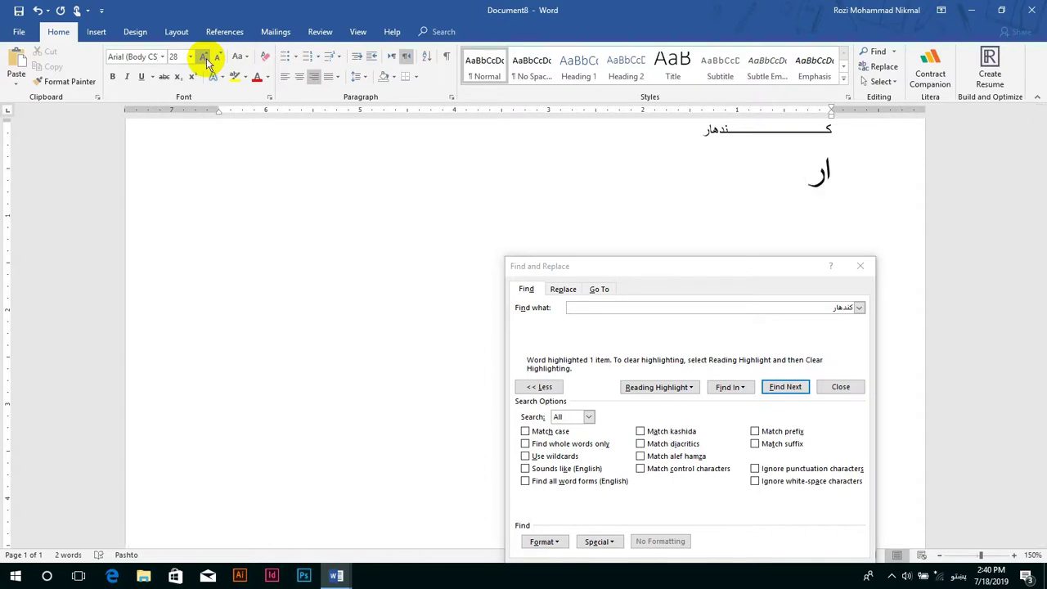
type("ز")
key("BackSpace")
type("ي")
key("BackSpace")
type("ً")
key("BackSpace")
type("ً")
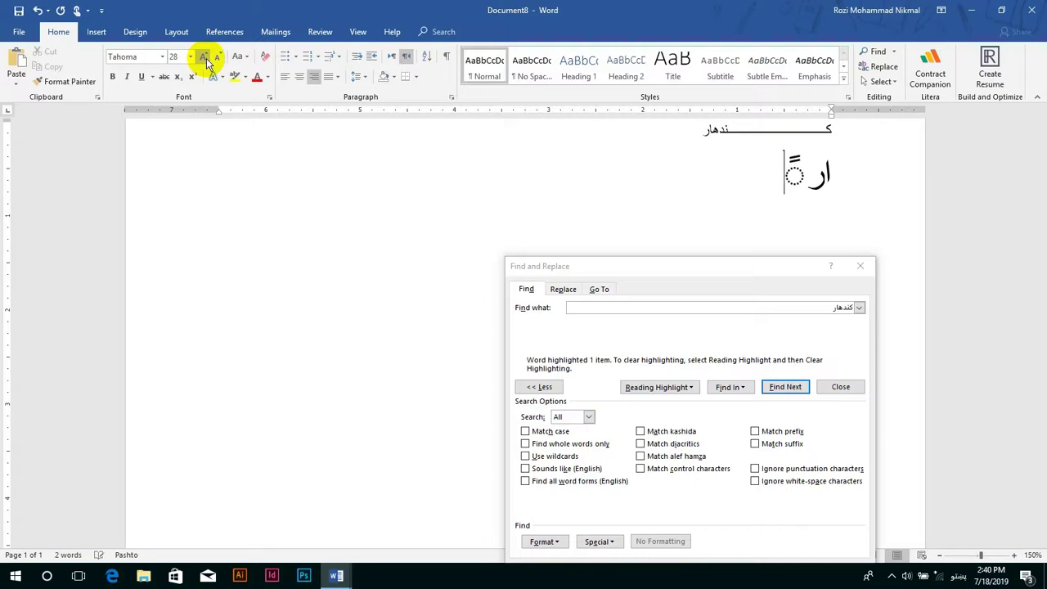
key("BackSpace")
type("ي")
key("BackSpace")
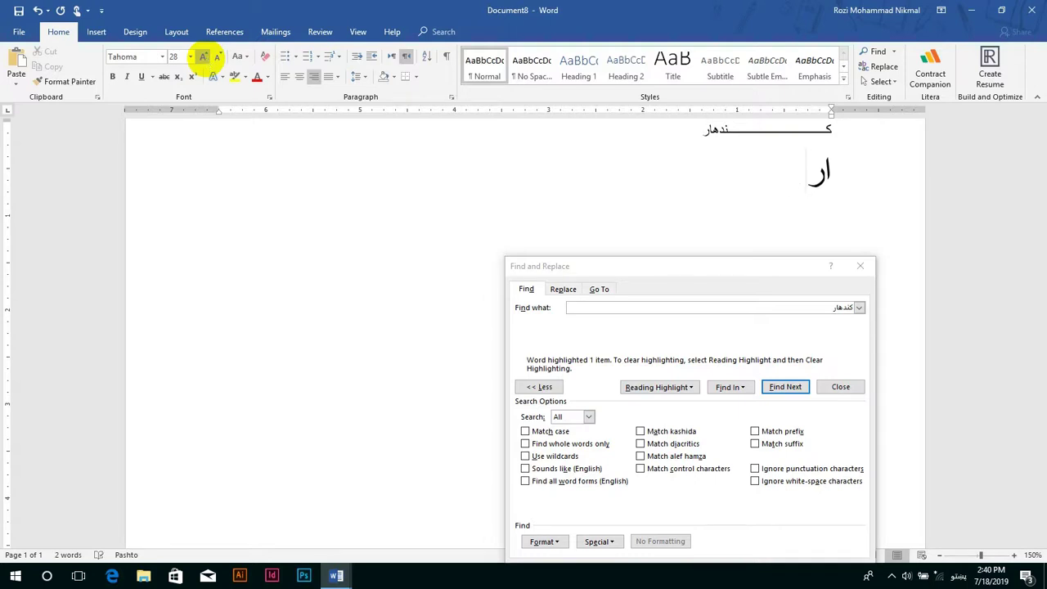
type("ً")
key("BackSpace")
type("ً")
key("BackSpace")
type("ً")
key("BackSpace")
type("ُ")
key("BackSpace")
type("ُ")
key("BackSpace")
- Complete the word after ار with a kasra diacritic and زو, and add ارزو without the diacritic on the line below
type("ِر")
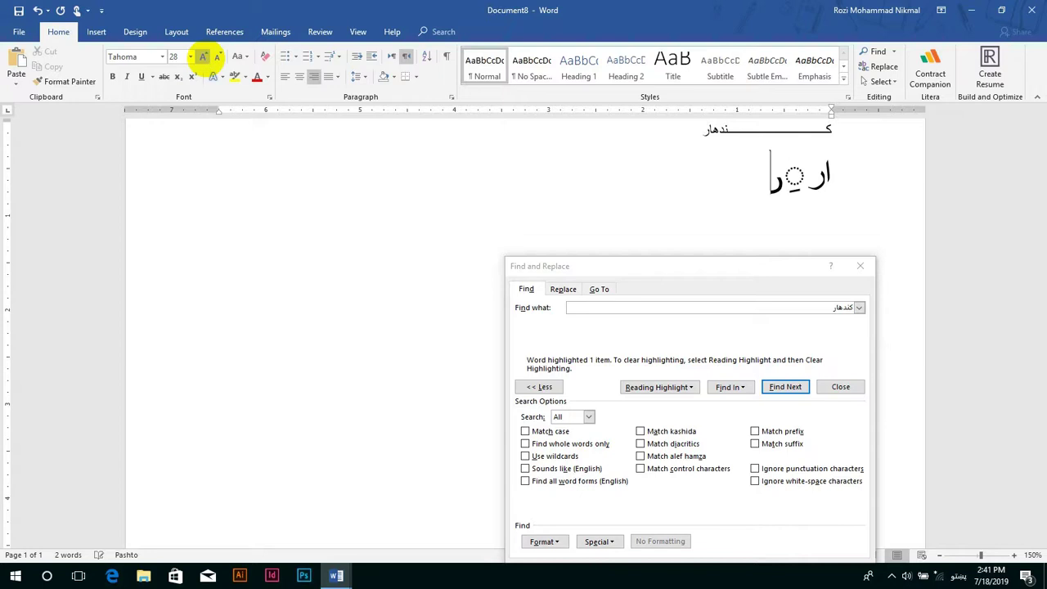
type("و")
key("BackSpace")
key("BackSpace")
type("ر")
key("BackSpace")
type("زو")
key("Return")
type("ارزو")
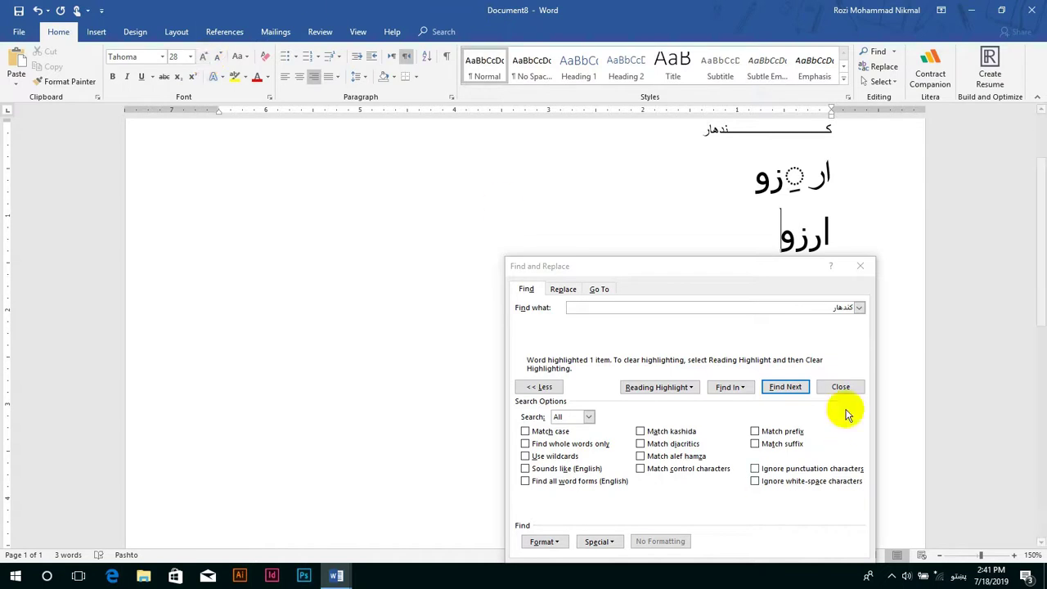
- Replace the search term with ارزو and find its matches one after another in the document
left_click(813, 308)
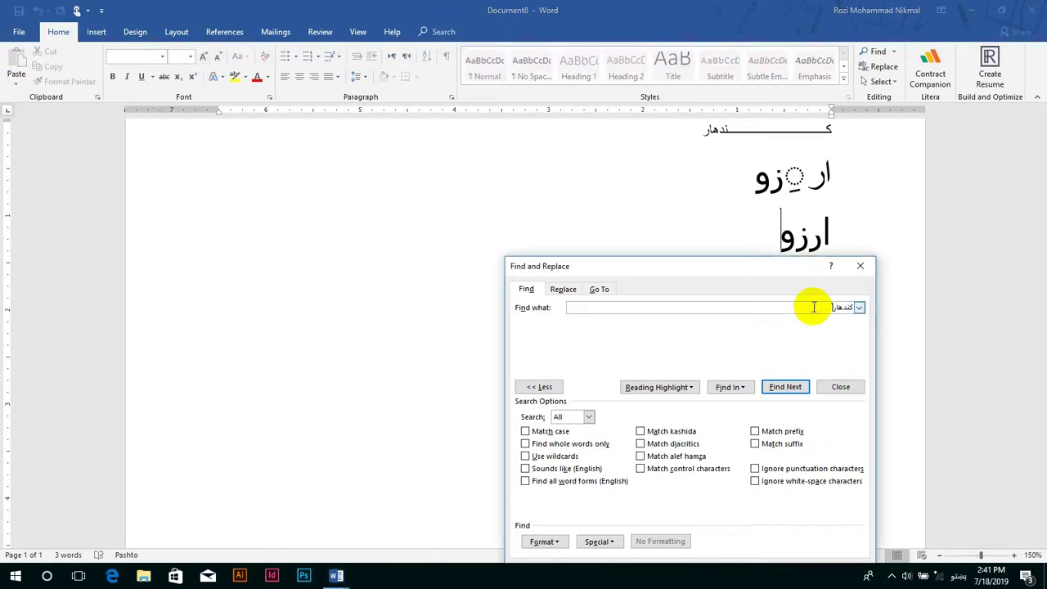
key("BackSpace")
key("BackSpace")
key("BackSpace")
key("BackSpace")
key("BackSpace")
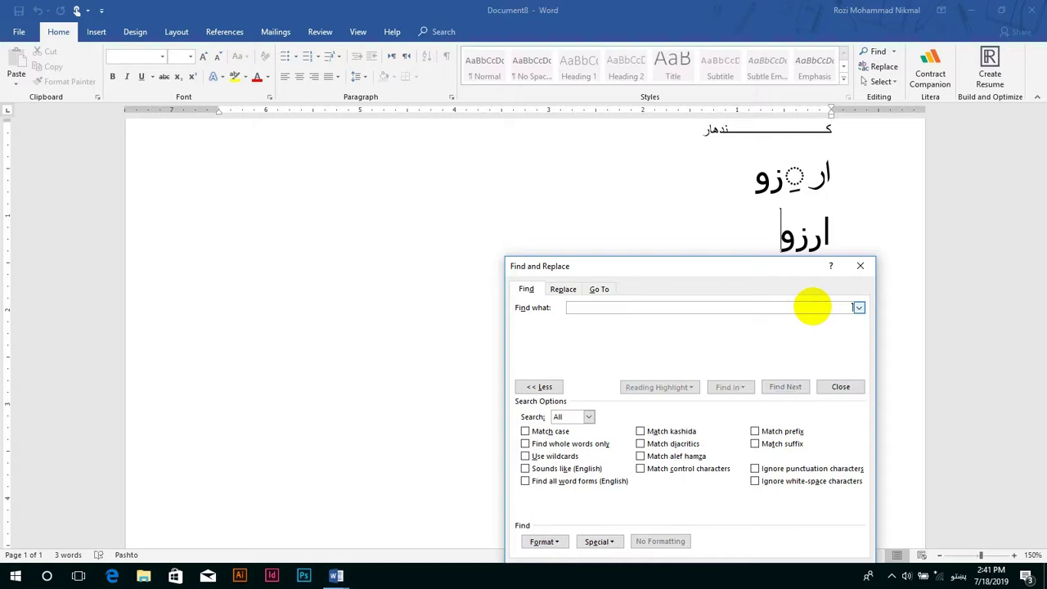
type("ارزو")
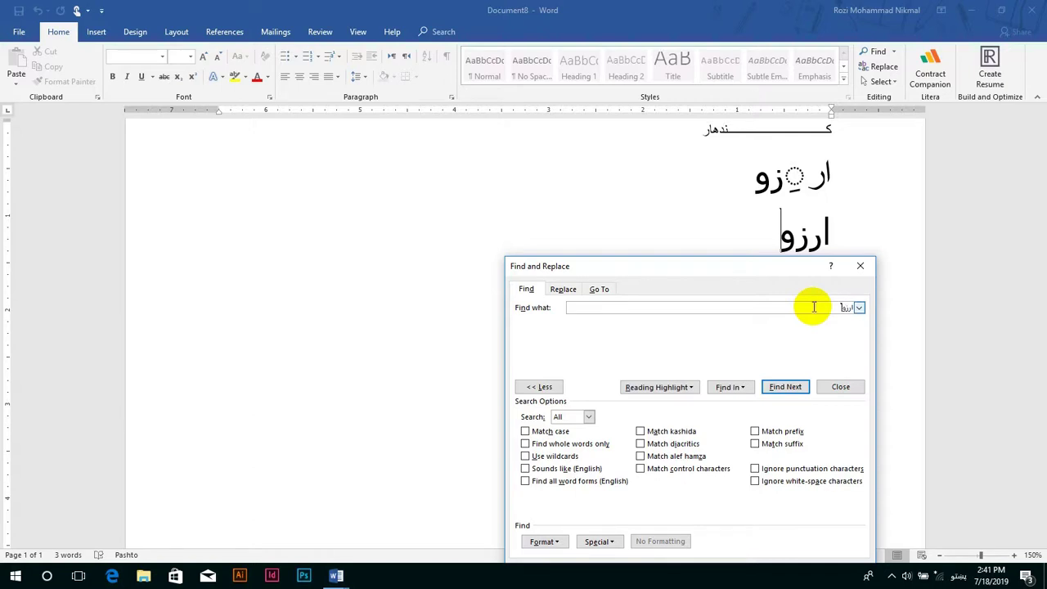
key("Return")
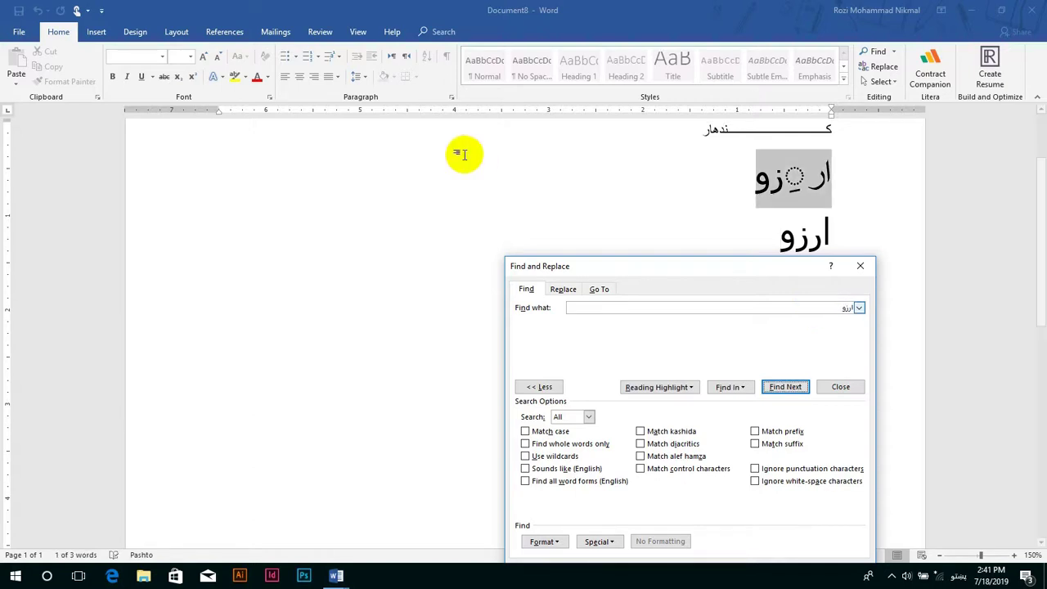
left_click(777, 389)
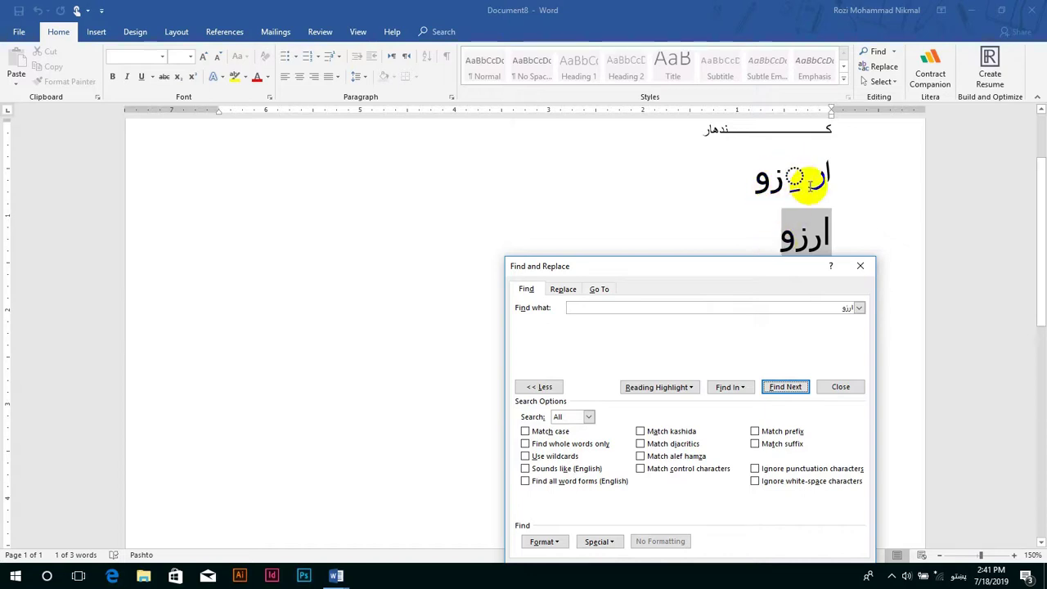
- Enable Match diacritics, search for ارزو again through the whole document, and highlight all its matches
left_click(679, 443)
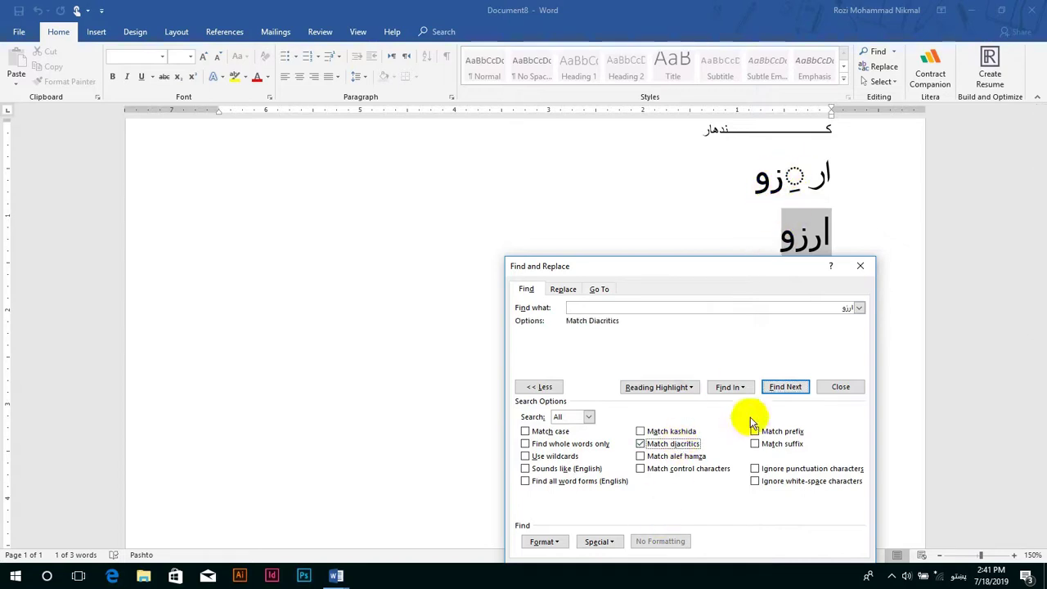
left_click(773, 387)
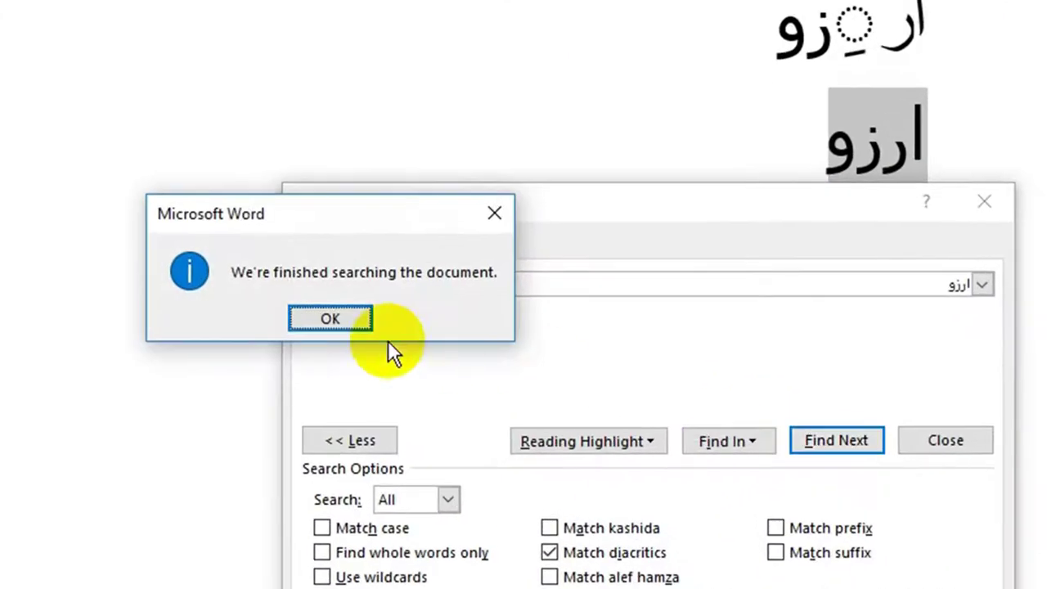
left_click(331, 319)
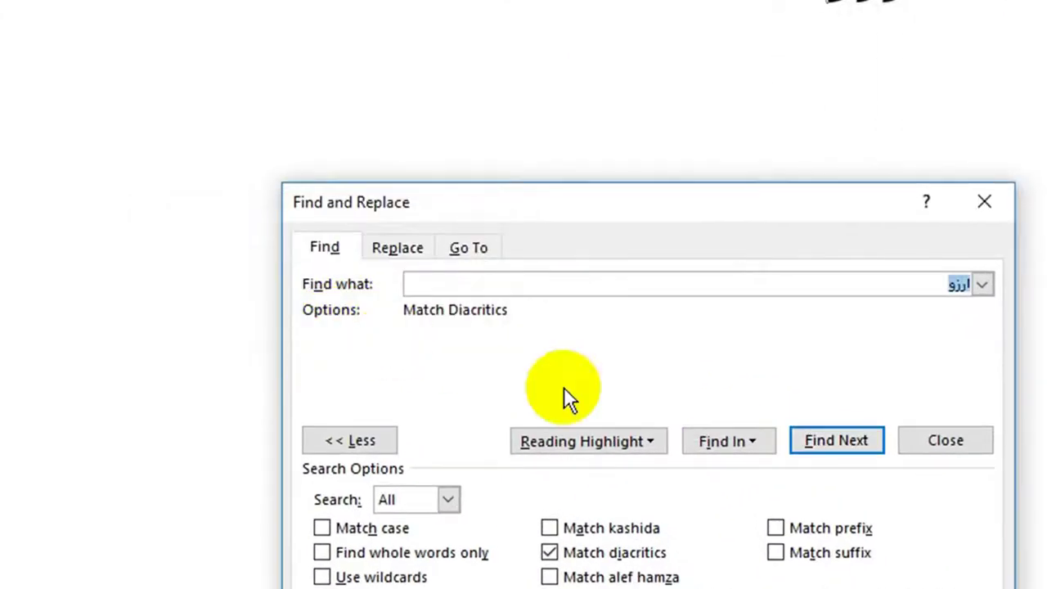
left_click(609, 441)
left_click(579, 466)
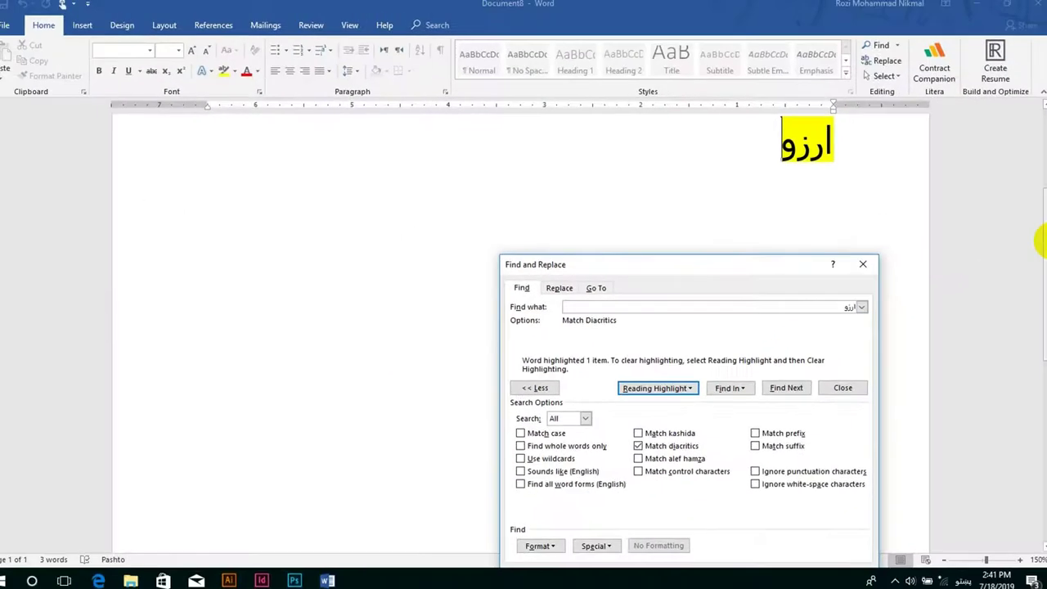
left_click_drag(1035, 241, 1035, 212)
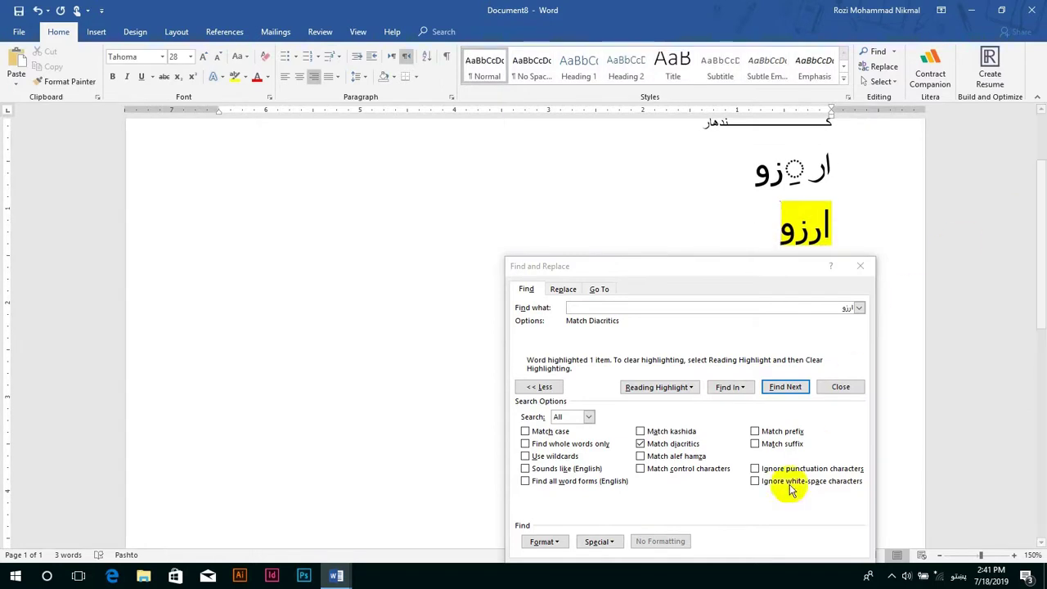
- Turn off Match diacritics and highlight all matches of ارزو in the document
left_click(673, 444)
left_click(660, 386)
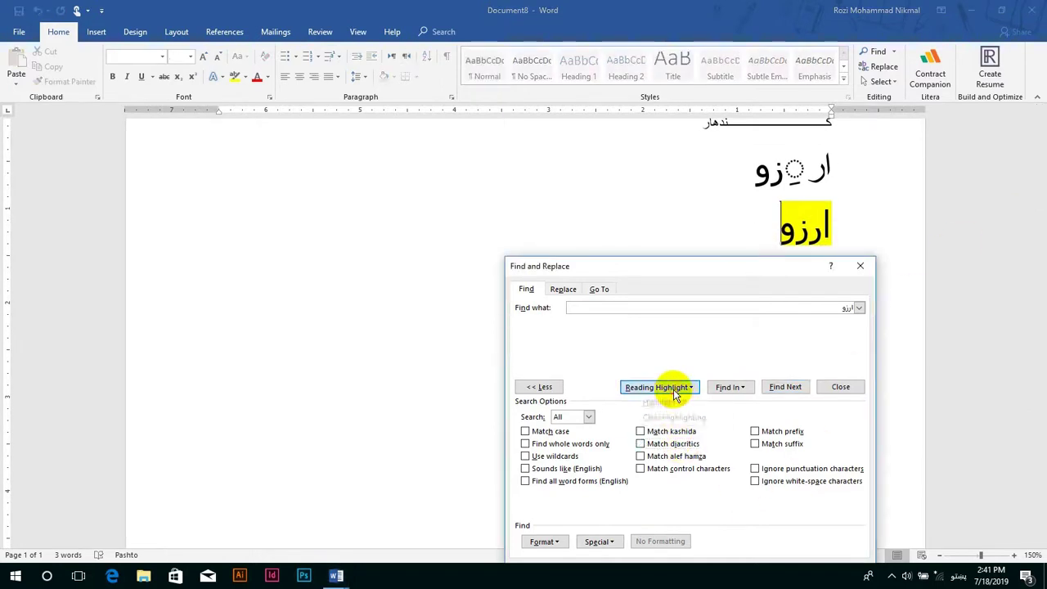
left_click(678, 401)
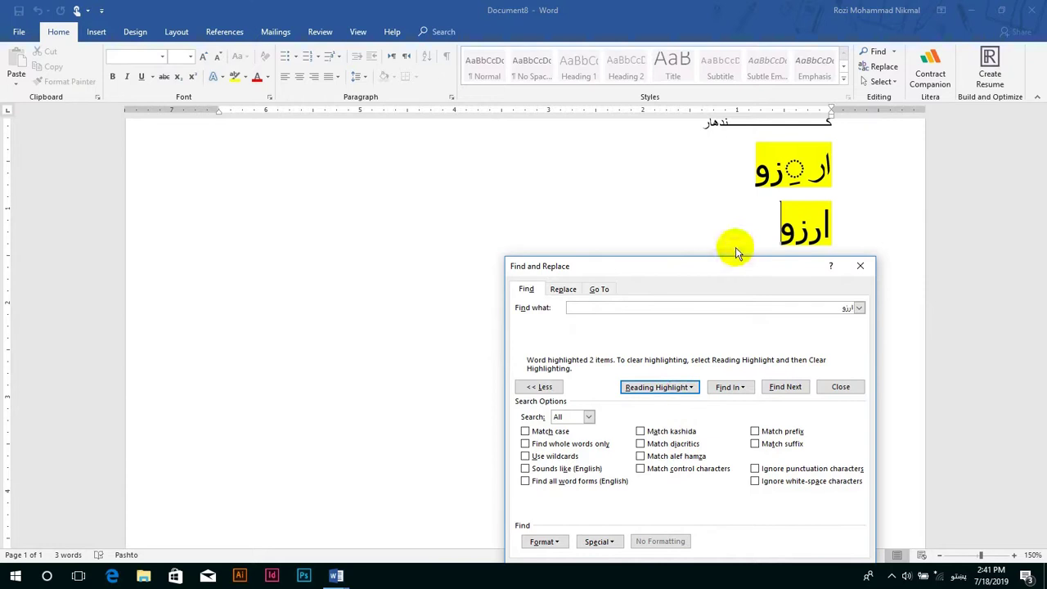
- Replace the kasra diacritic after ار in the upper word with a fathatan (ً)
left_click(789, 170)
left_click(787, 174)
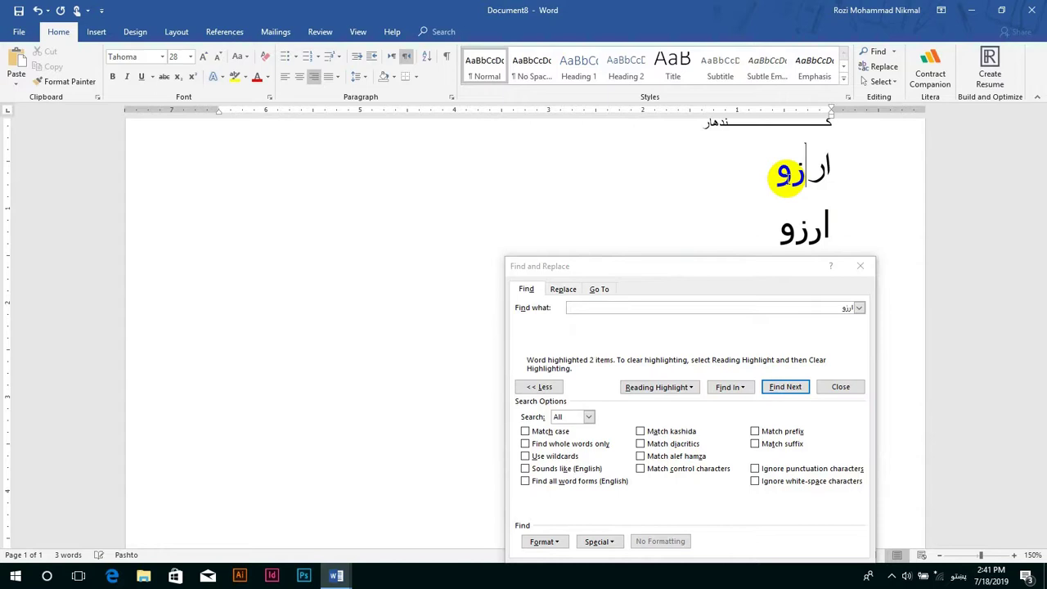
type("ُ")
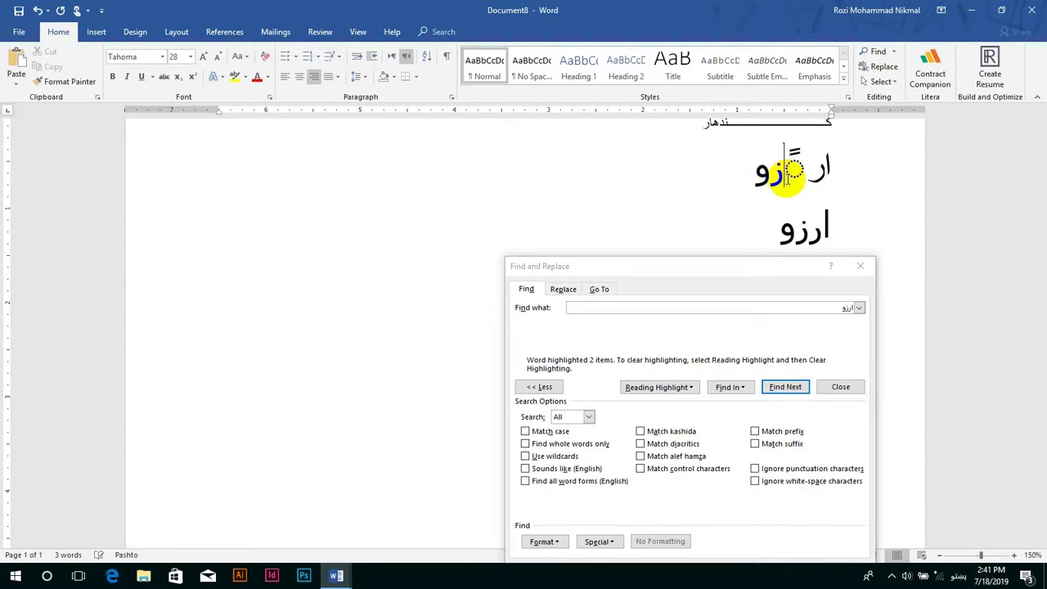
- Remove the diacritic mark from inside the first of the two large words
key("BackSpace")
type("ُ")
key("BackSpace")
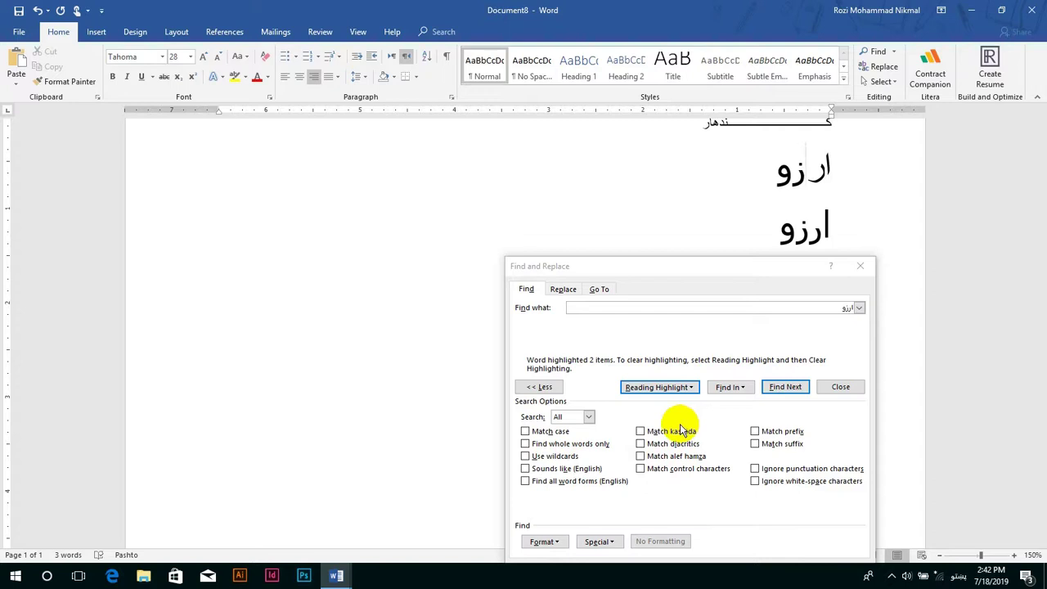
- Replace the two large words with a name spelled with alef madda and, on a second line, the same name with plain alef
left_click_drag(747, 224, 827, 187)
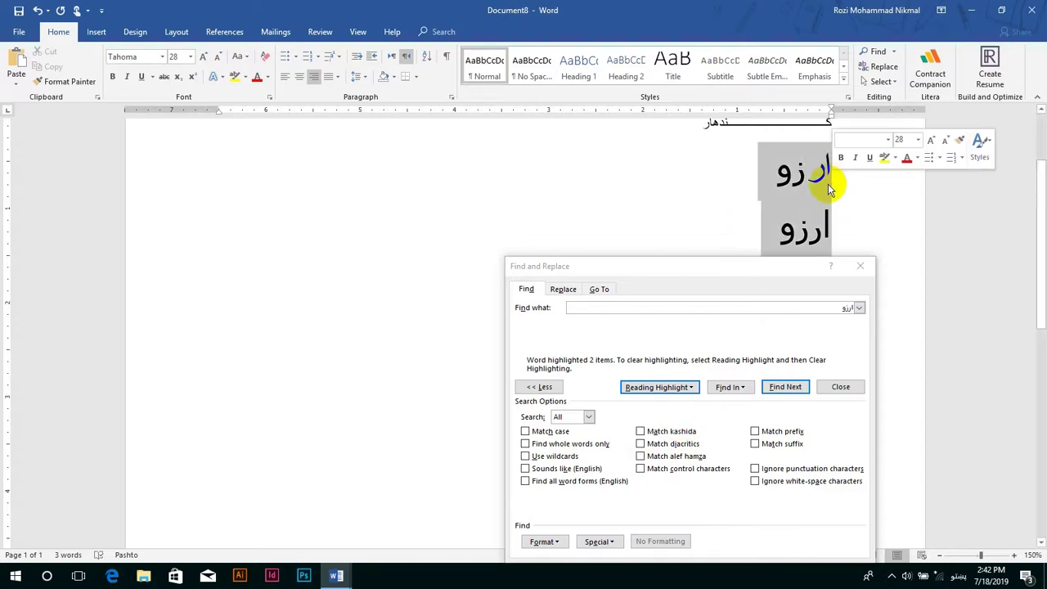
key("Delete")
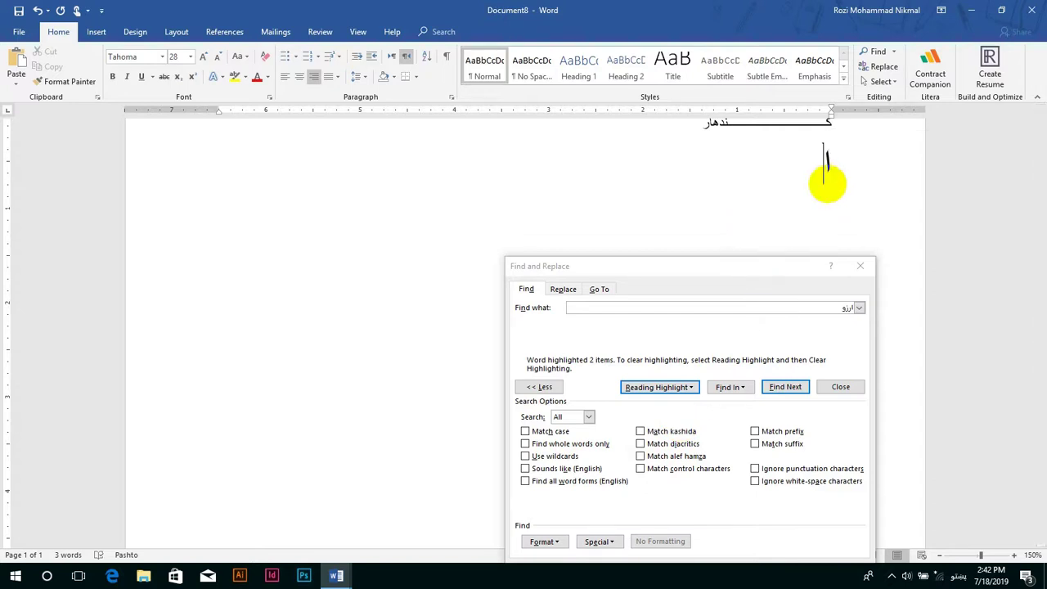
type("آحمد")
key("Return")
type("احمد")
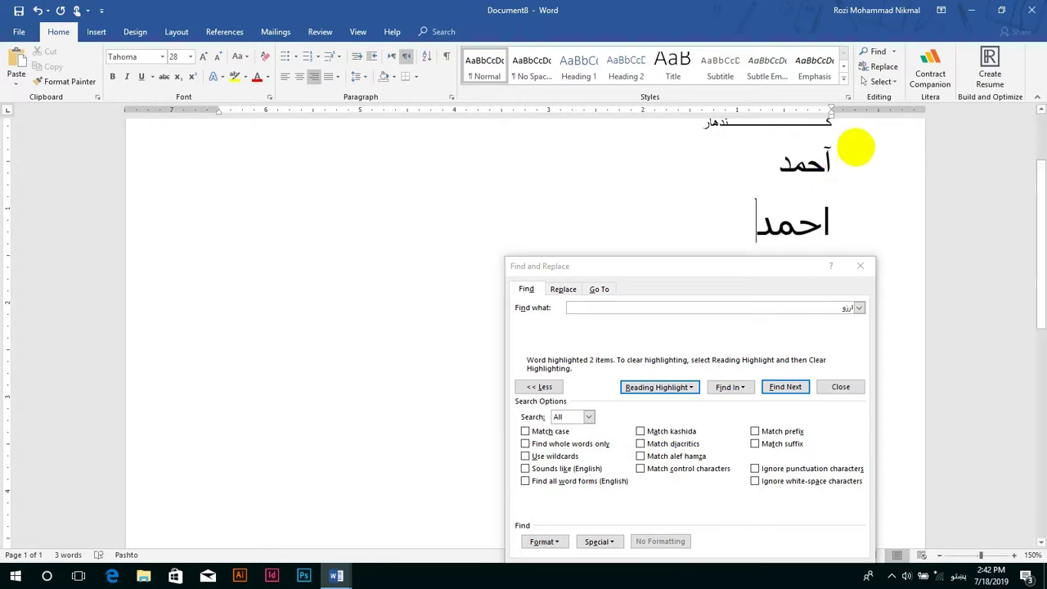
- Search the document for the name spelled with plain alef, stepping through its matches with all search options off
left_click(731, 305)
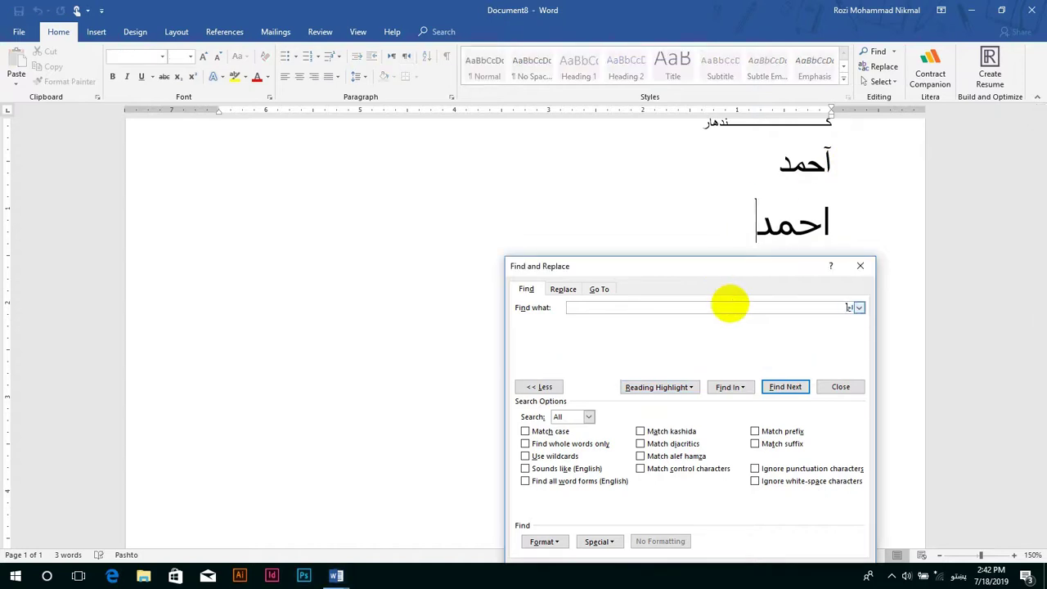
left_click(781, 390)
left_click(780, 390)
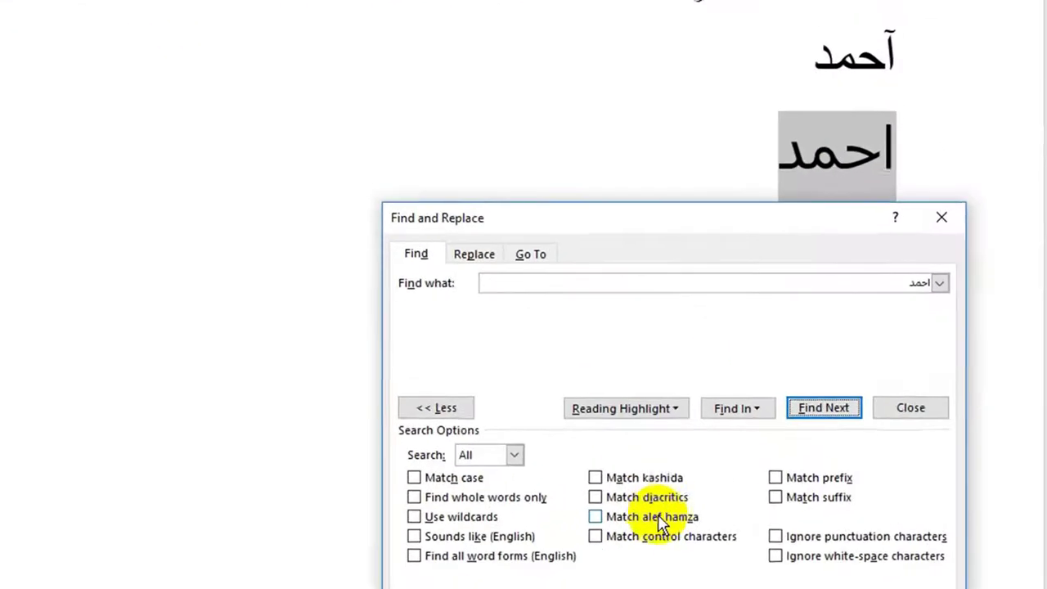
- Enable Match alef hamza and apply reading highlight to all matches of the plain-alef spelling
left_click(674, 458)
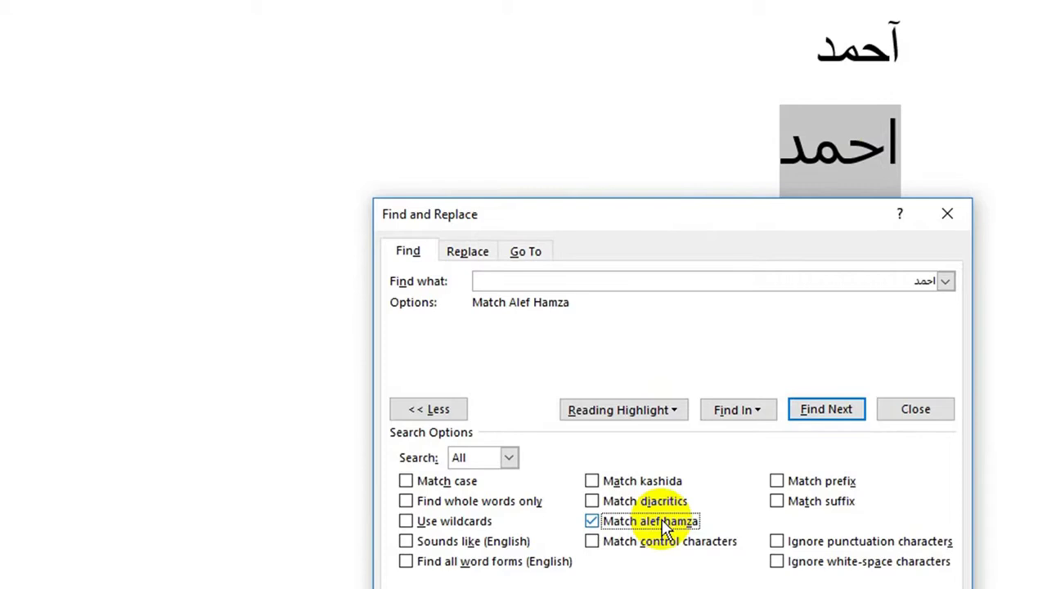
left_click(652, 412)
left_click(659, 436)
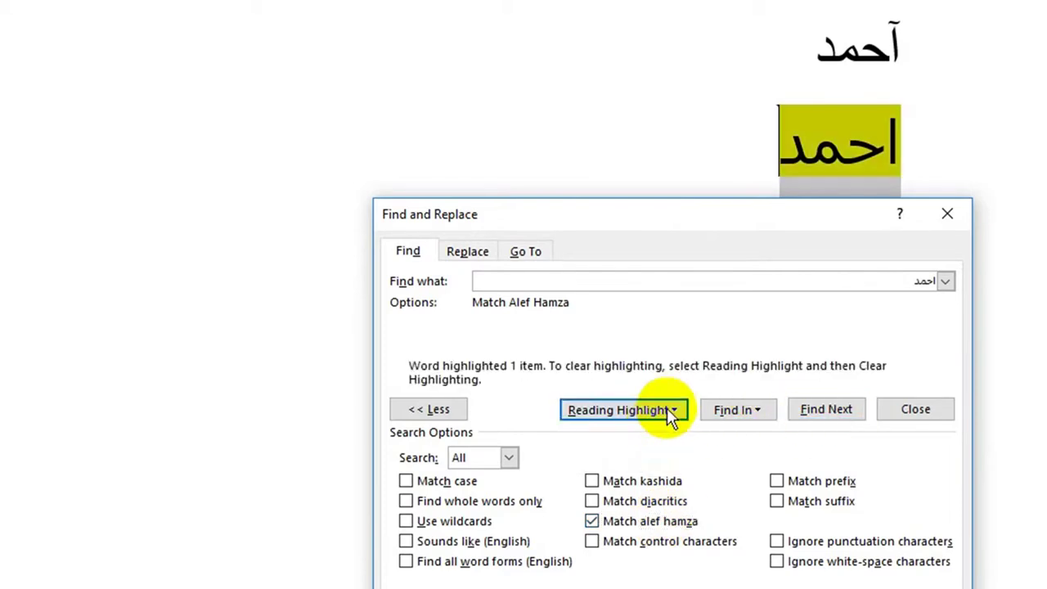
left_click(671, 411)
left_click(668, 435)
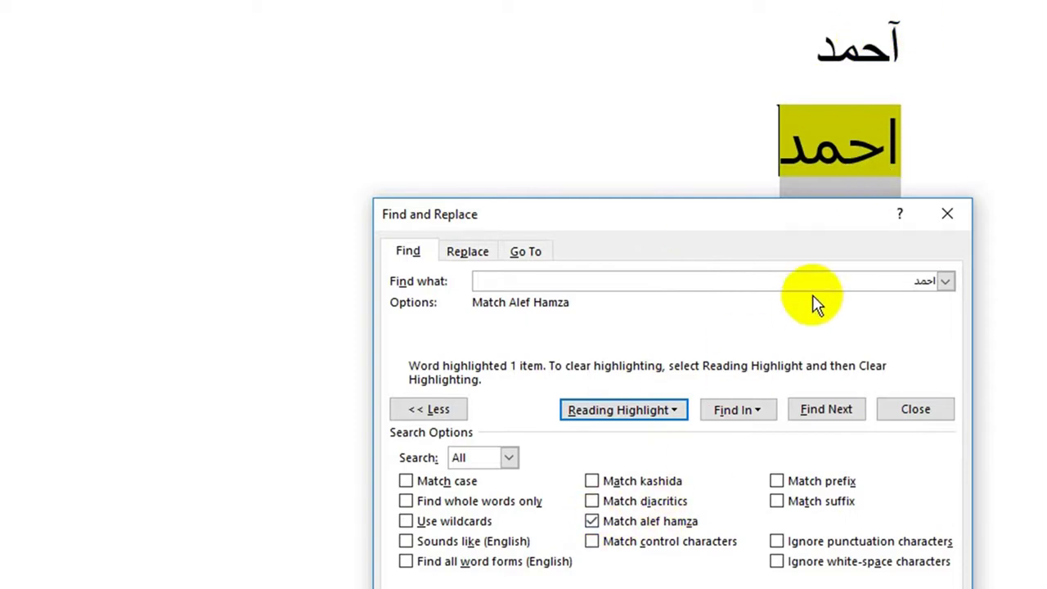
- Change the search term to the alef-madda spelling and find its next match, continuing the search from the document's beginning
left_click(849, 283)
key("BackSpace")
key("BackSpace")
key("BackSpace")
key("BackSpace")
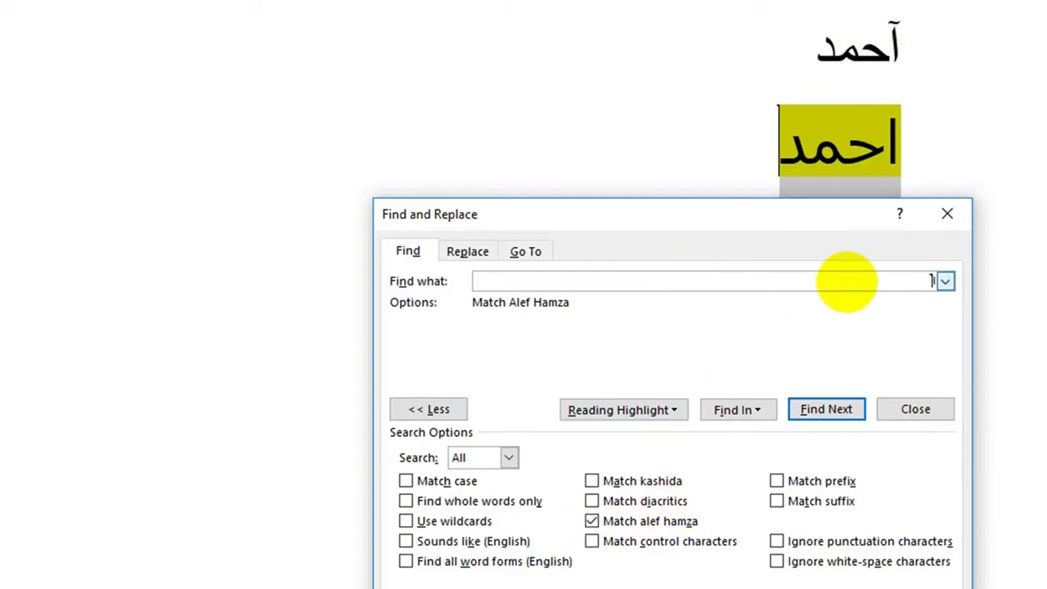
type("أ")
left_click(804, 407)
left_click(389, 315)
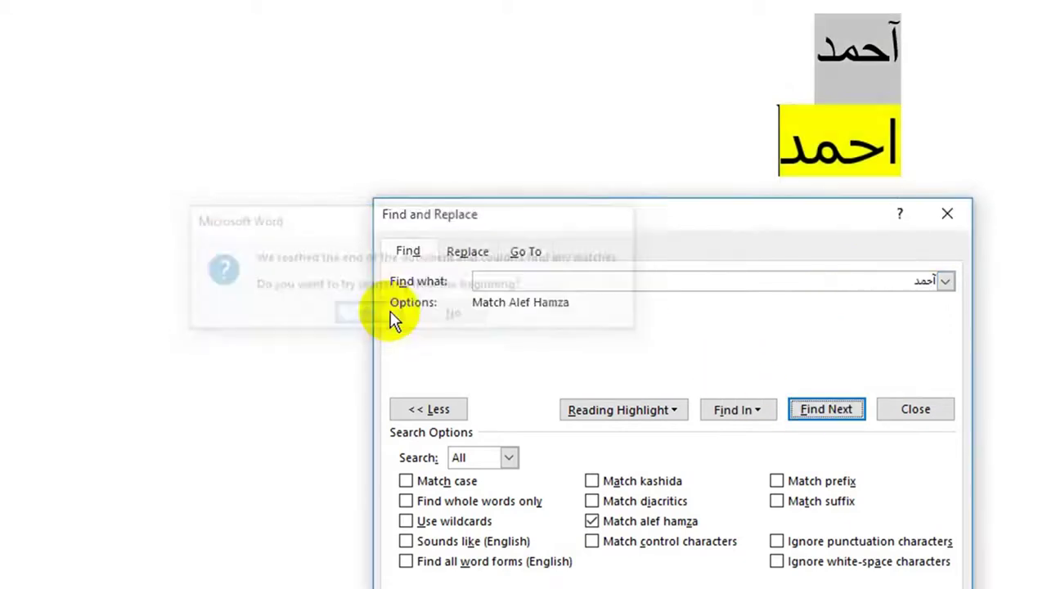
- Replace the old reading highlight with one on all alef-madda matches, and turn off Match alef hamza
left_click(638, 408)
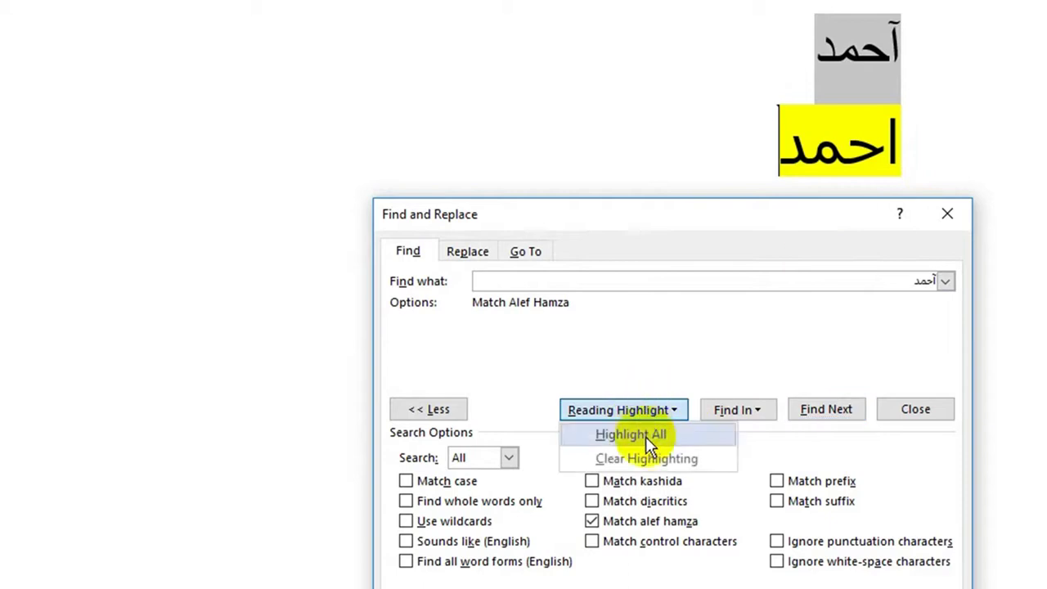
left_click(655, 456)
left_click(633, 411)
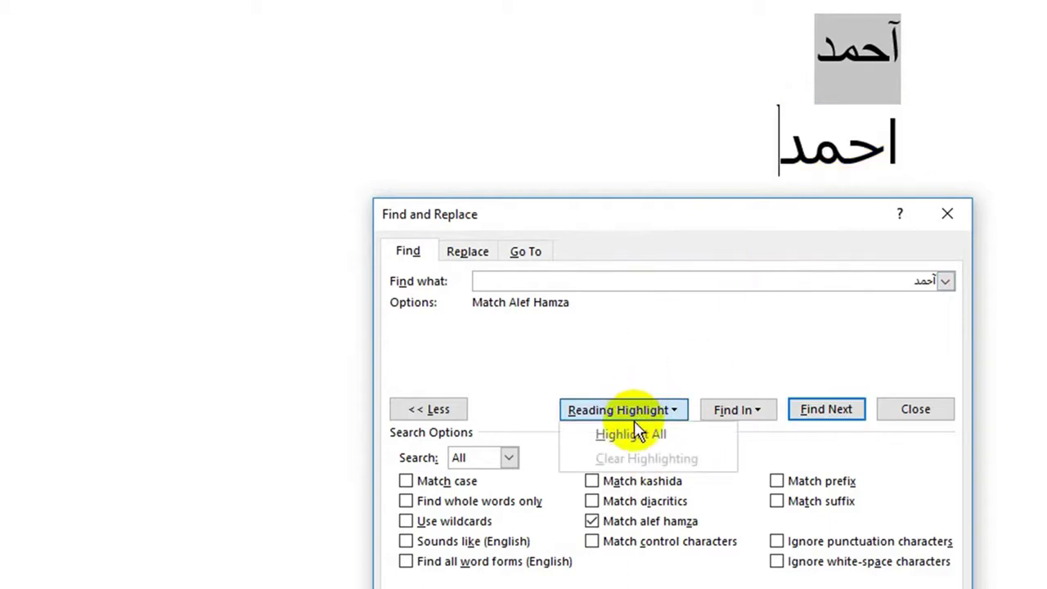
left_click(636, 430)
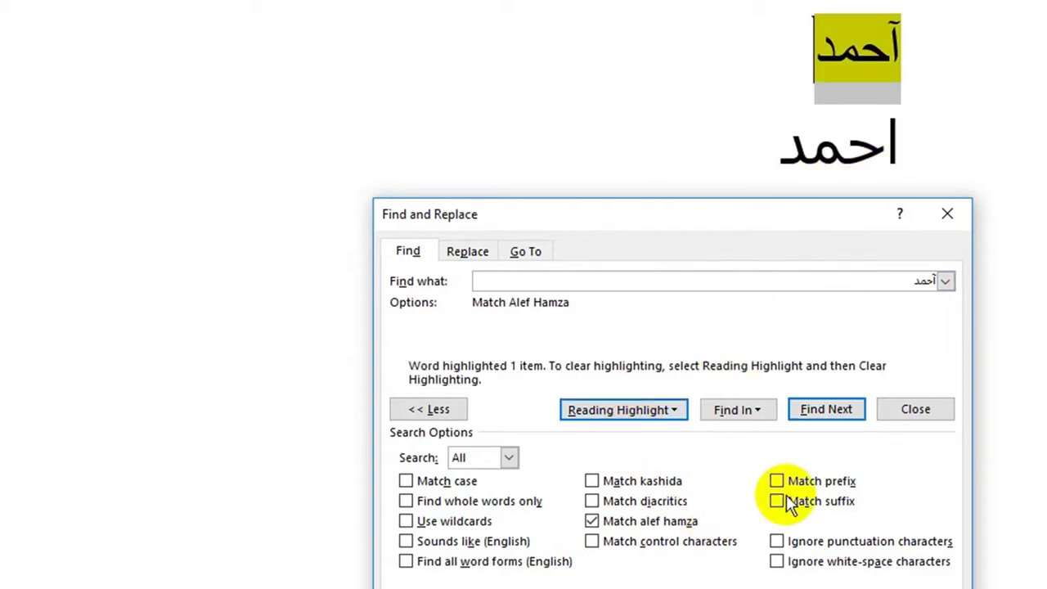
left_click(655, 522)
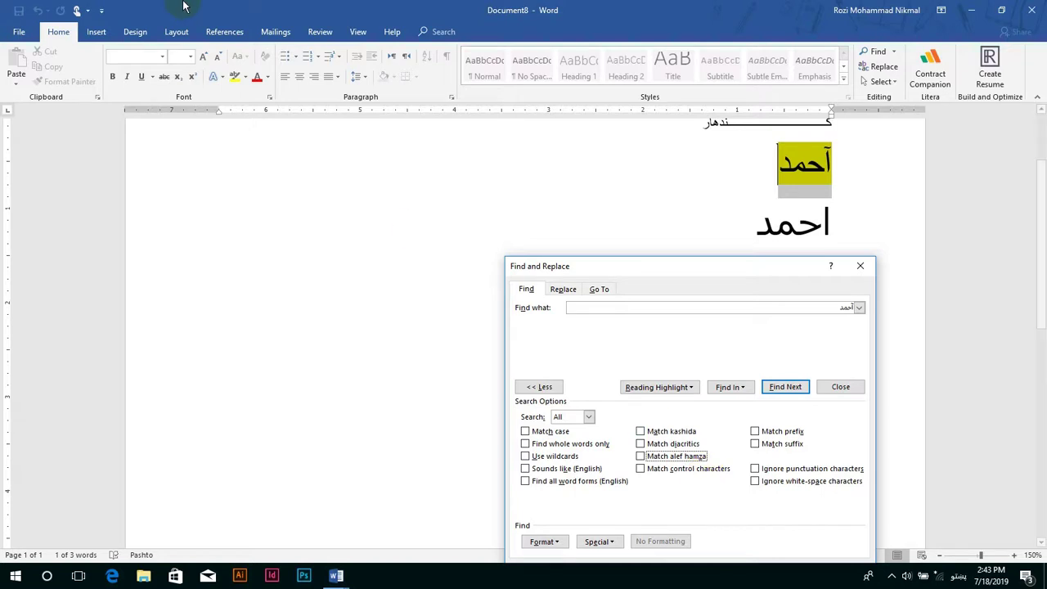
- Examine the directional control characters, such as Left-to-Right Mark and Left-to-Right Embedding, among Word's special characters
left_click(94, 35)
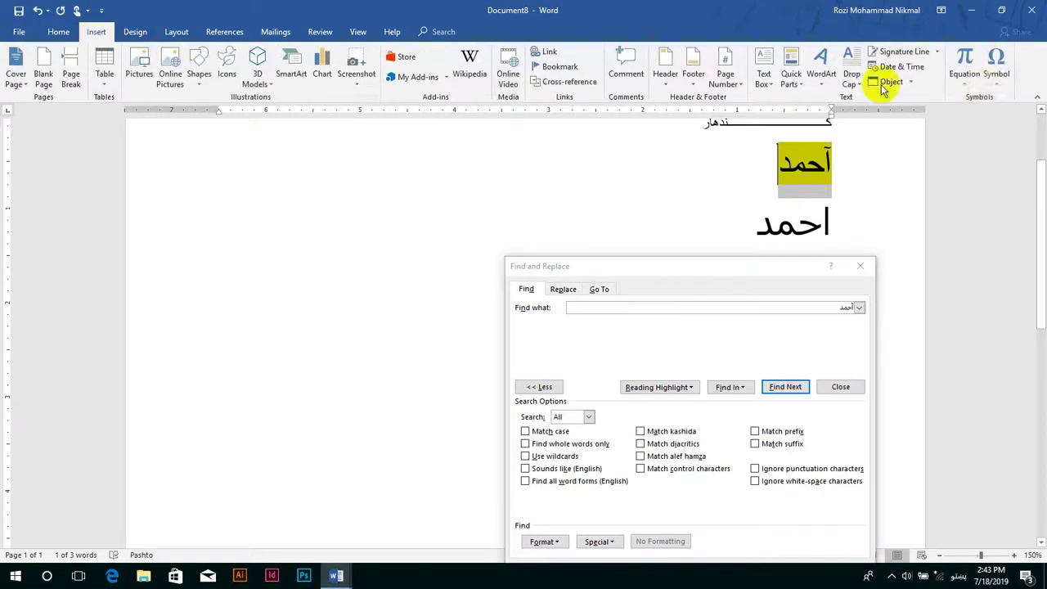
left_click(975, 82)
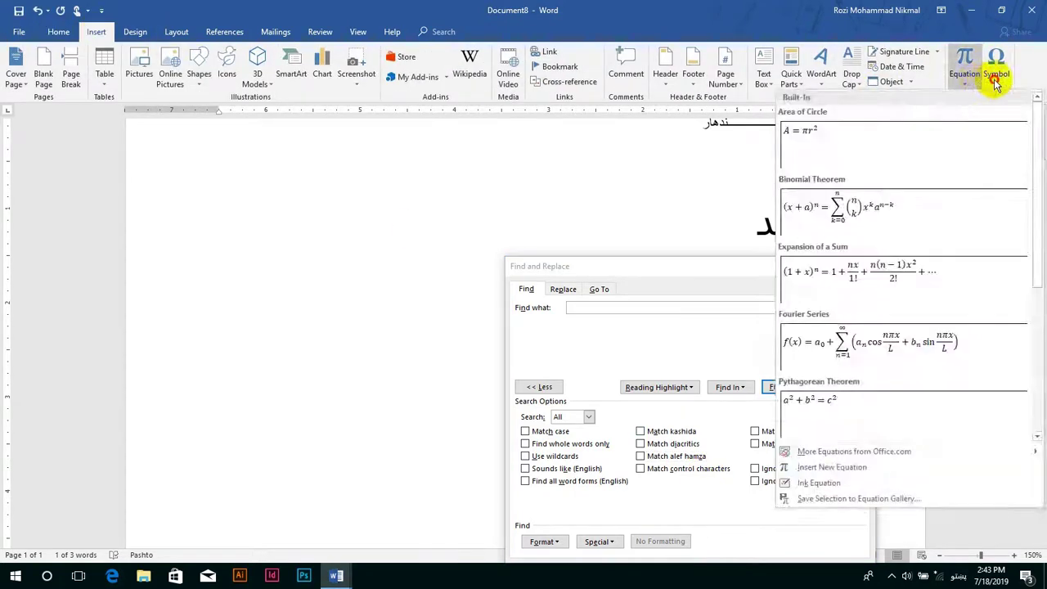
left_click(996, 75)
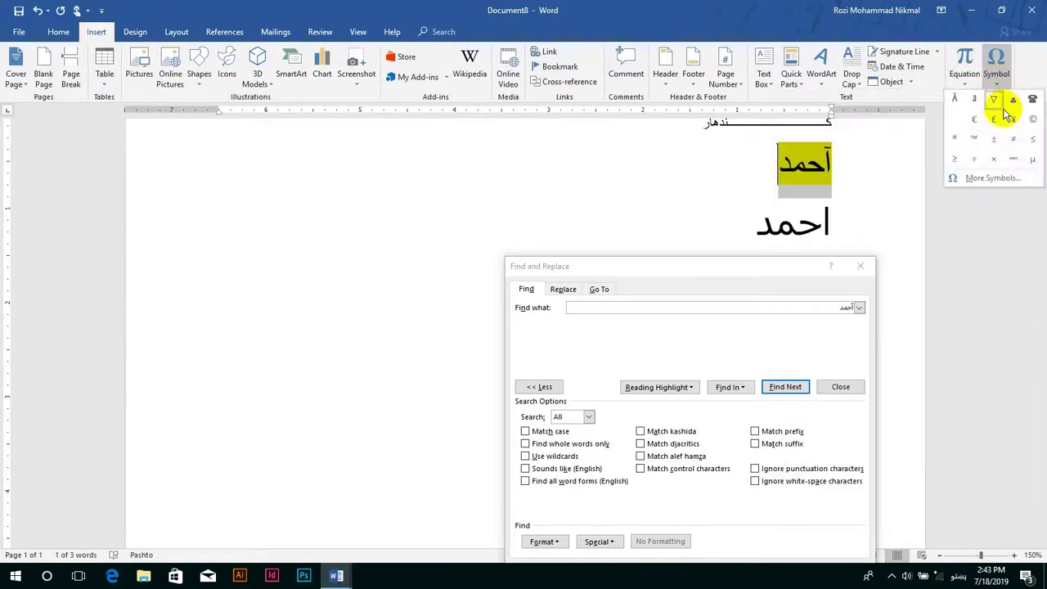
left_click(999, 178)
left_click(386, 154)
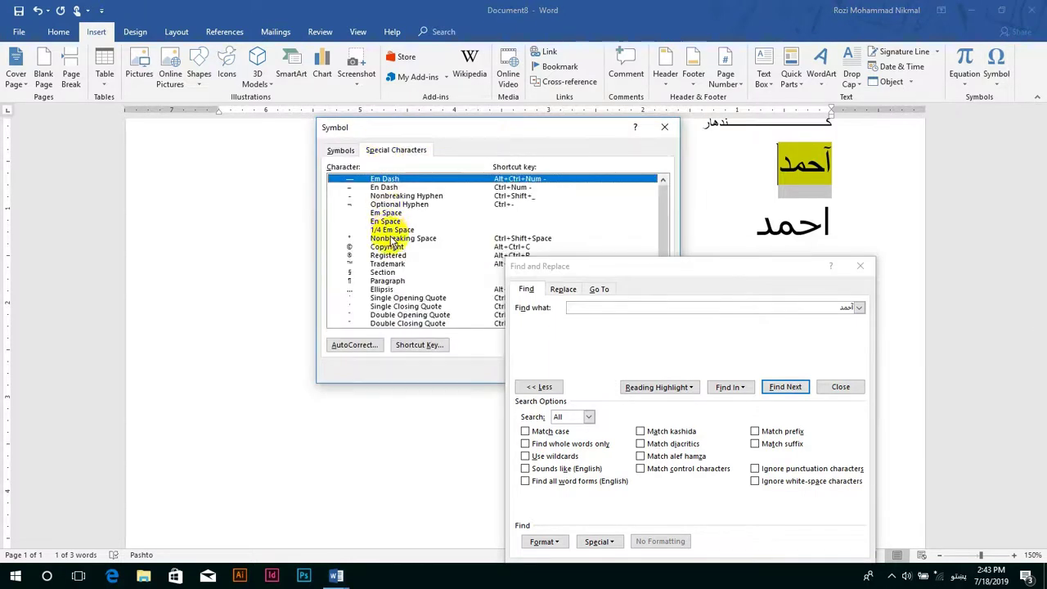
scroll(391, 240, "down", 3)
left_click(406, 272)
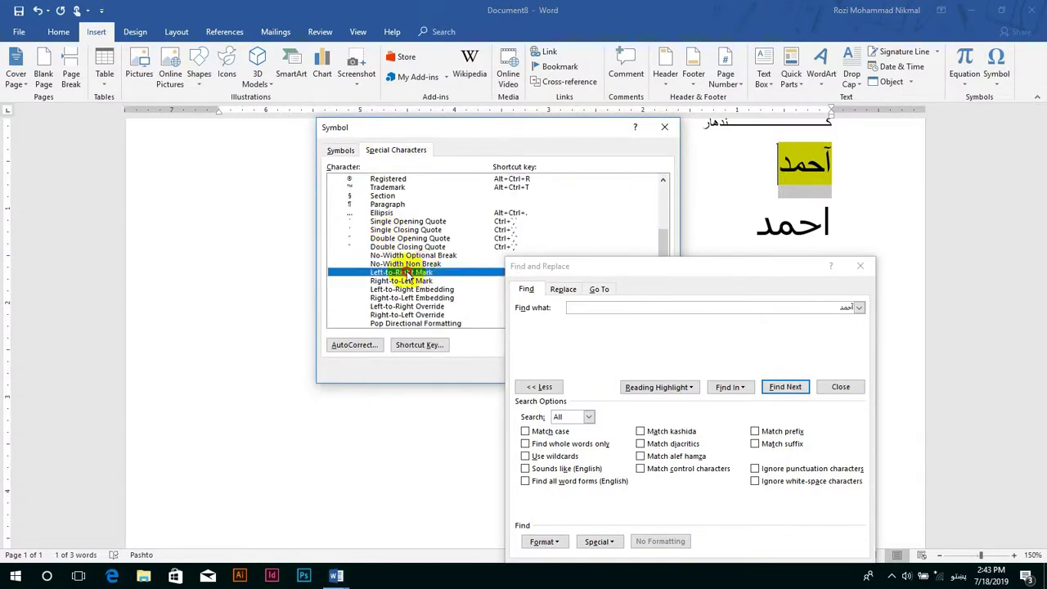
left_click(404, 289)
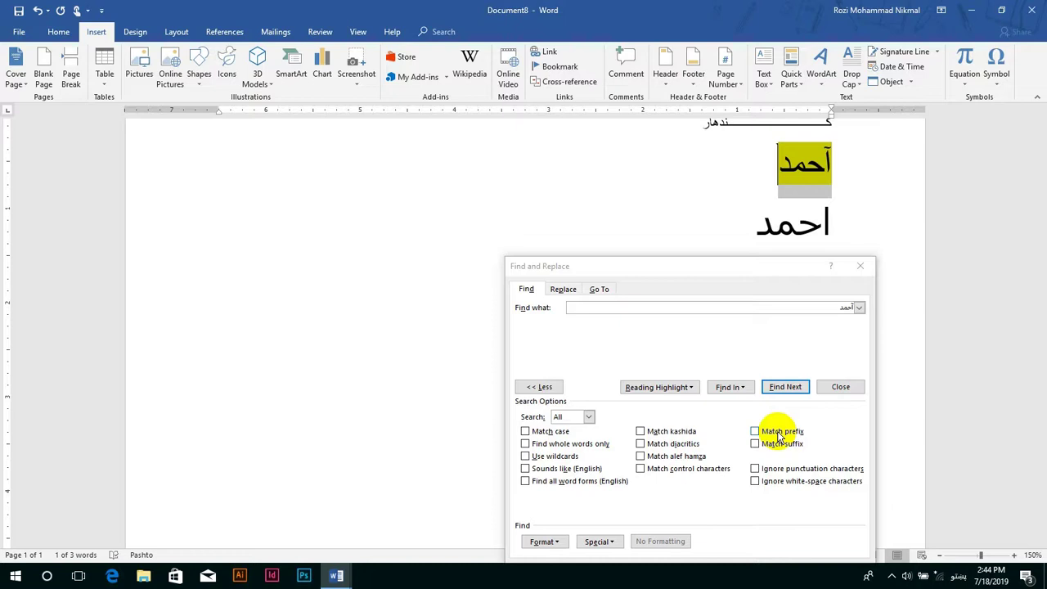
- Close Find and Replace and delete all text from the document
left_click(838, 387)
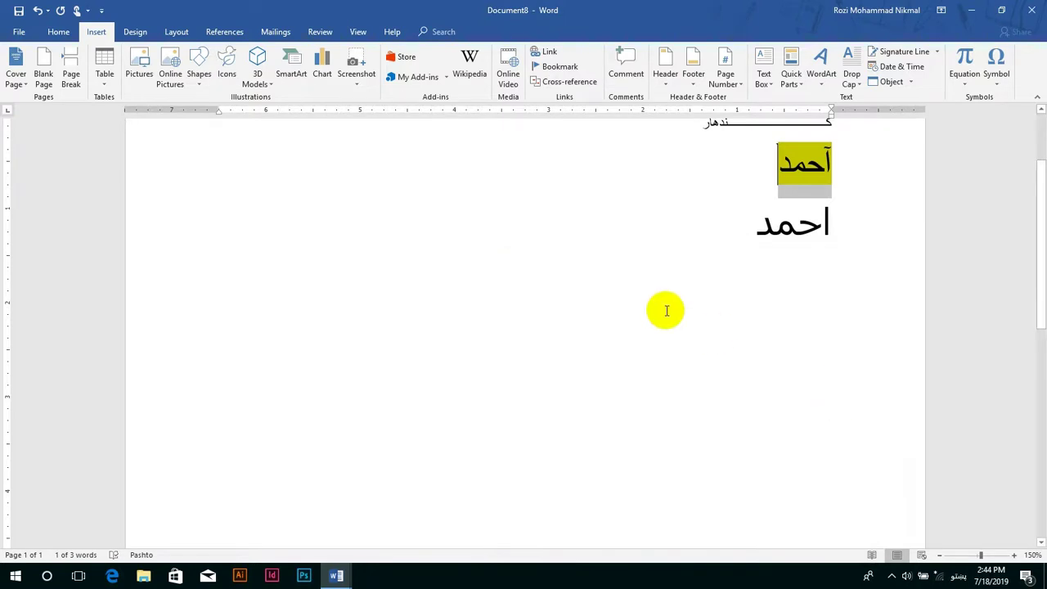
key("ctrl+a")
key("Delete")
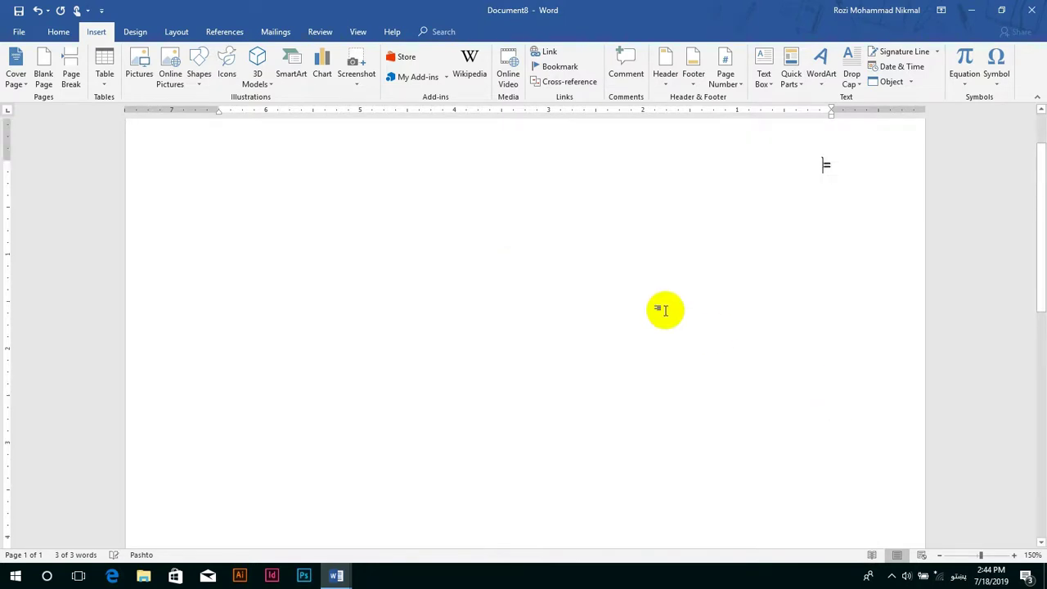
key("BackSpace")
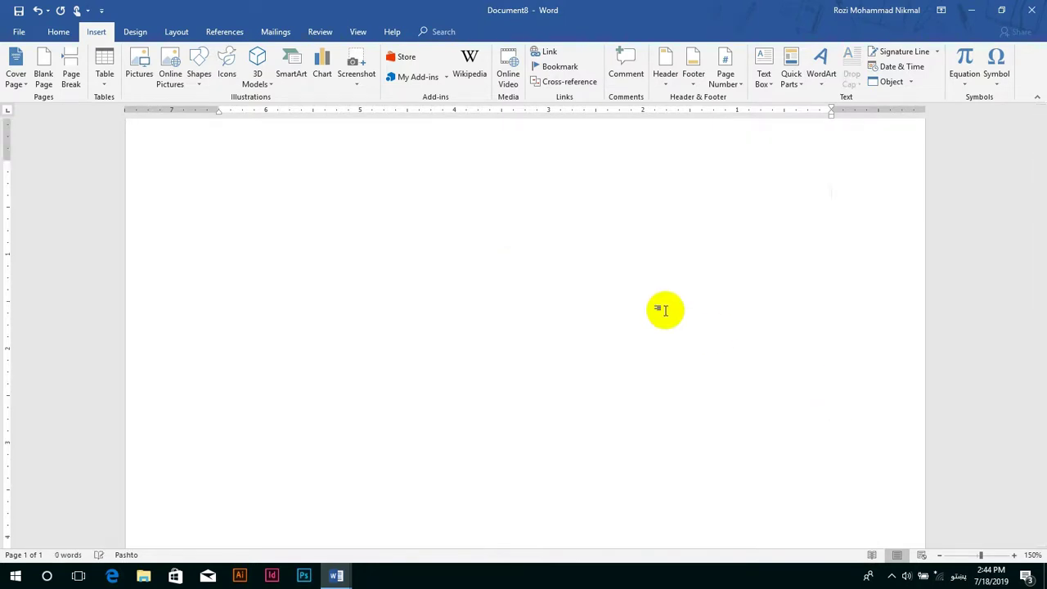
- Set the paragraph direction to left-to-right, switch the keyboard to English and generate sample paragraphs with =rand()
left_click(58, 31)
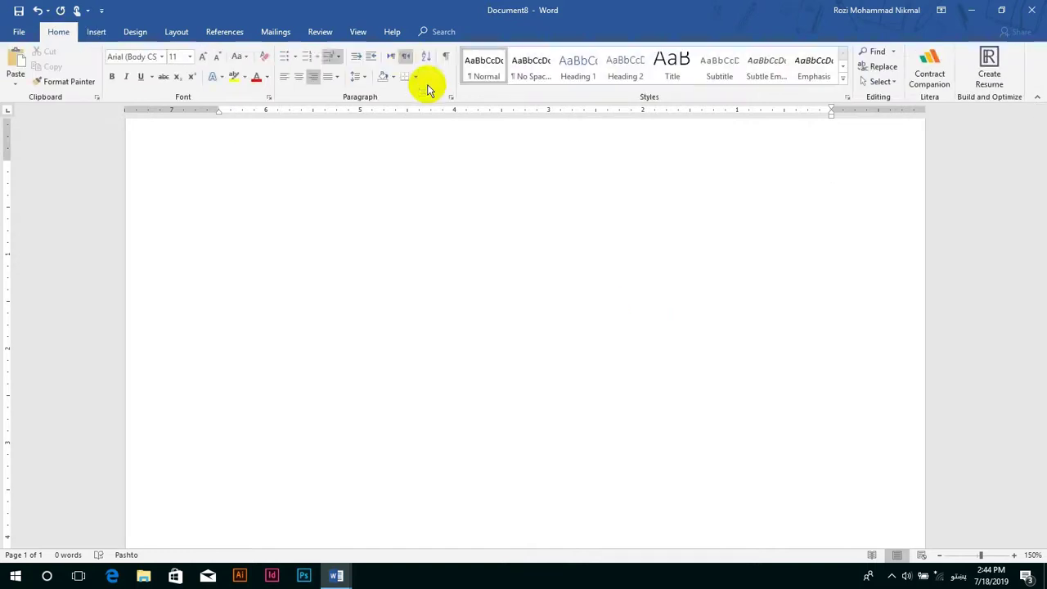
left_click(393, 57)
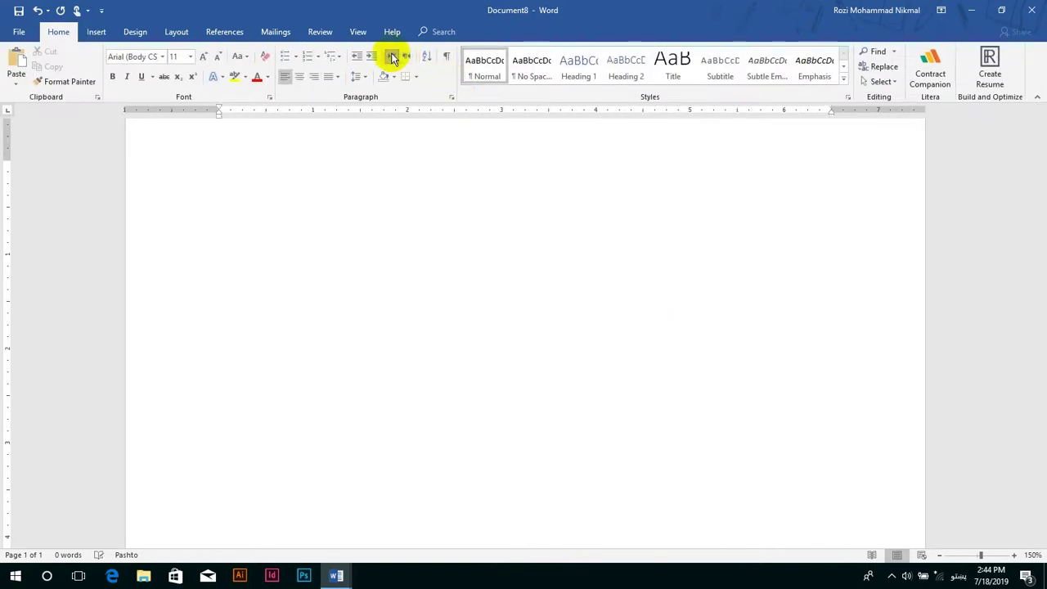
type("قشدی()")
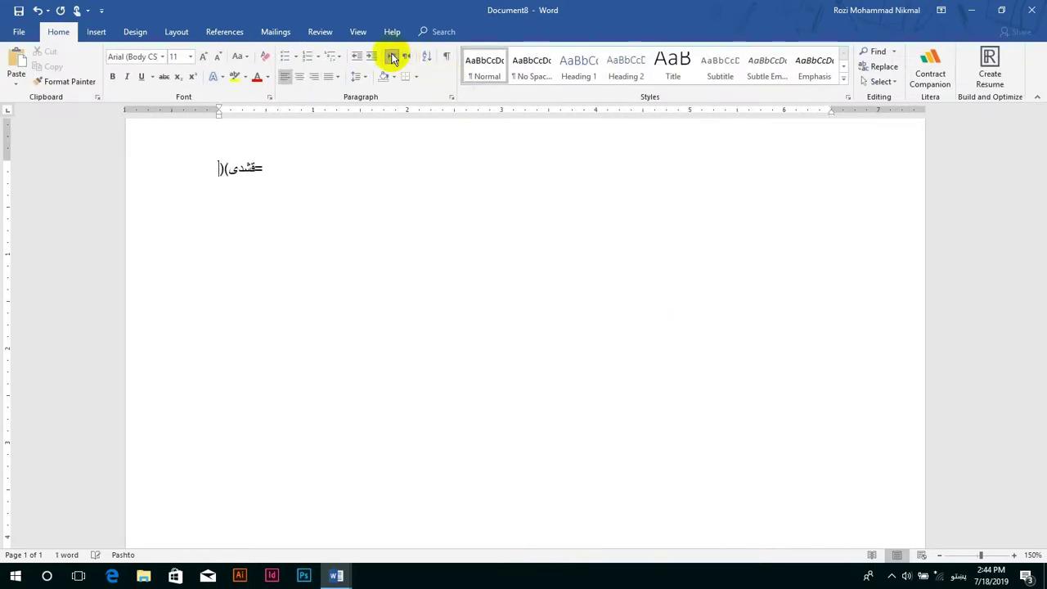
key("alt+shift")
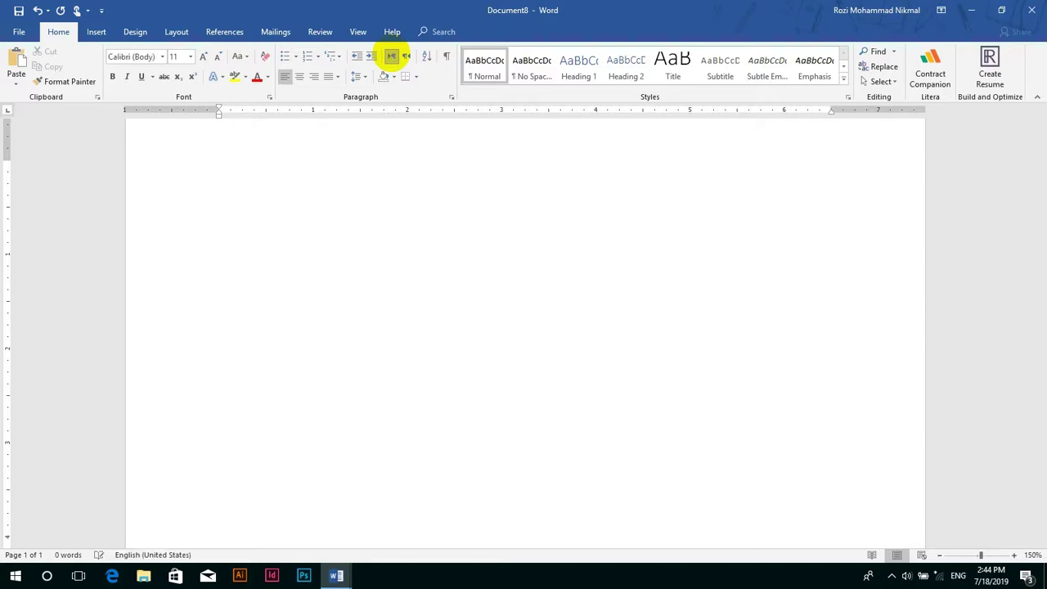
type("=rand()")
key("Return")
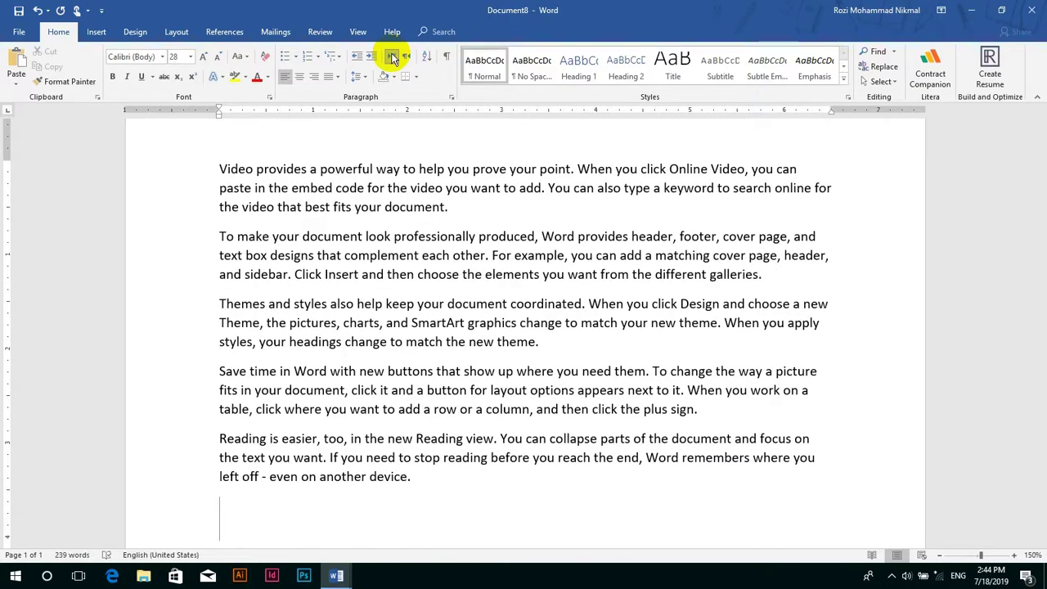
- Reopen Find and Replace, turn off Match alef hamza and find the next occurrence of "on"
key("ctrl+h")
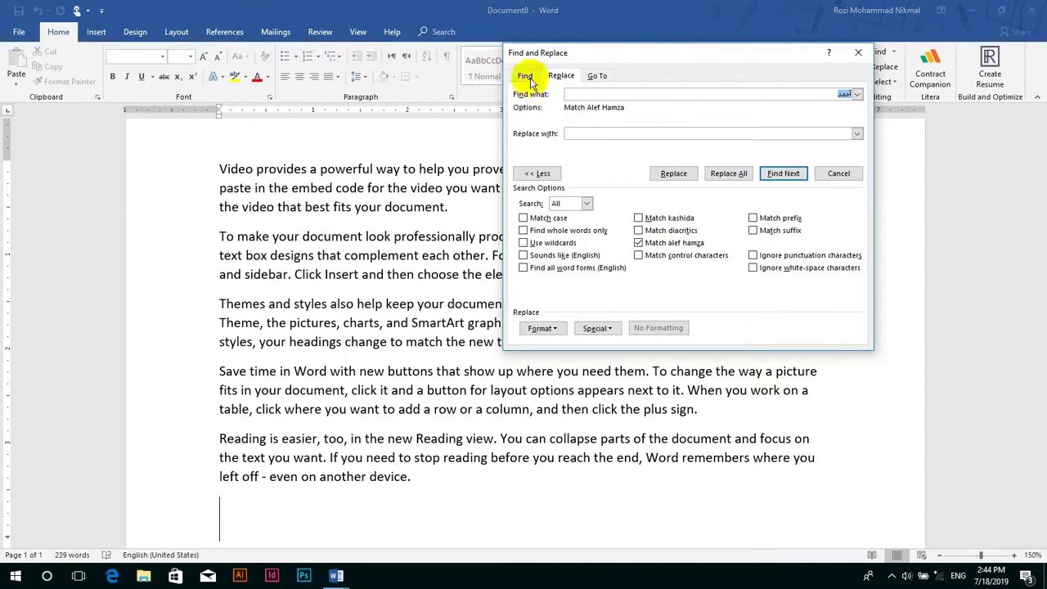
left_click(525, 75)
left_click(639, 242)
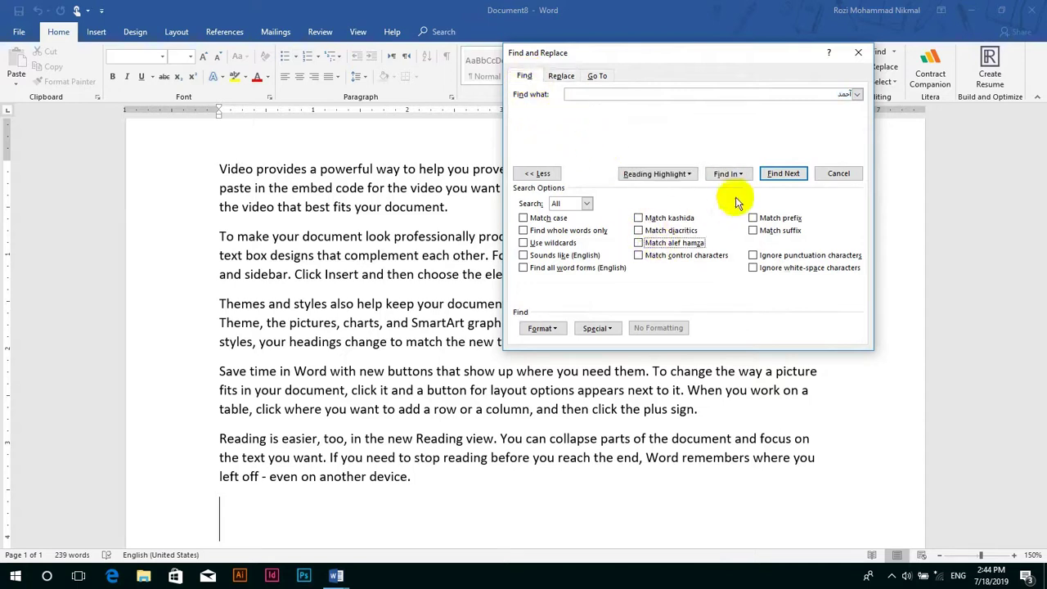
left_click(665, 92)
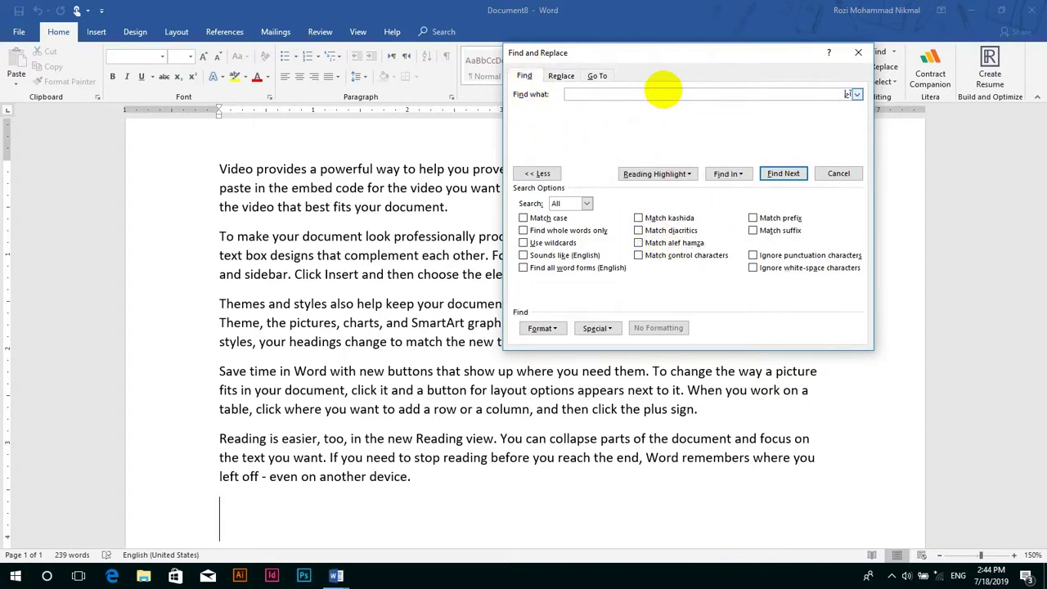
type("on")
left_click(782, 173)
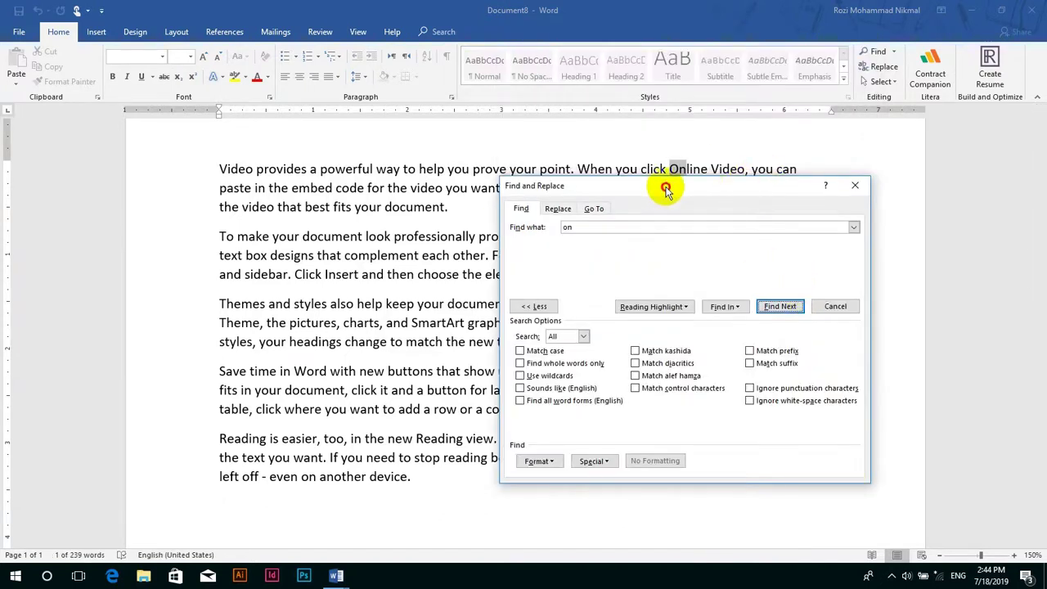
- Turn on Match prefix and step through the matches for "on" until the whole document has been searched
left_click_drag(671, 187, 353, 112)
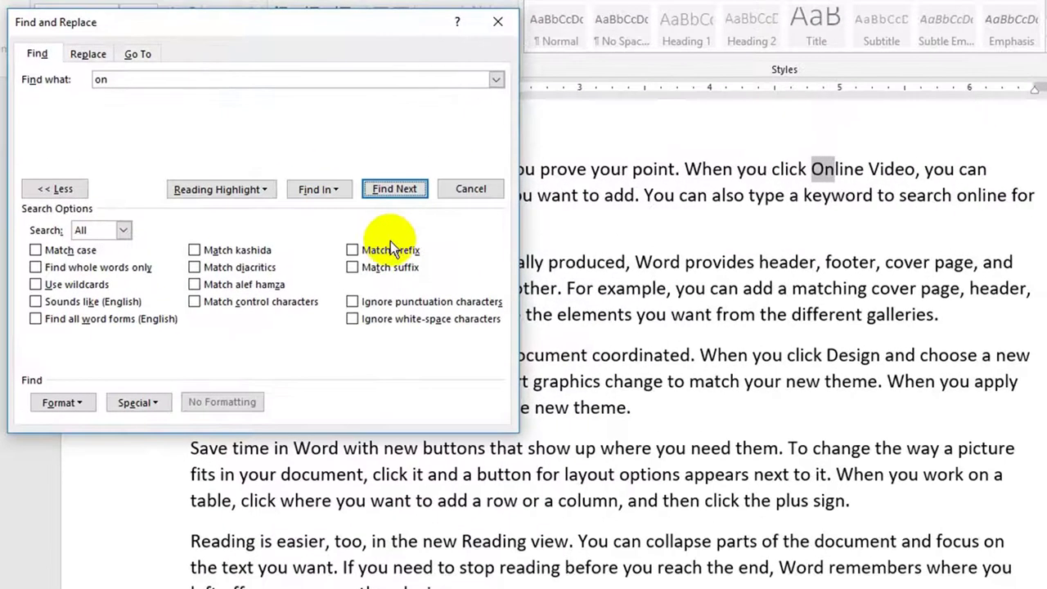
left_click(390, 244)
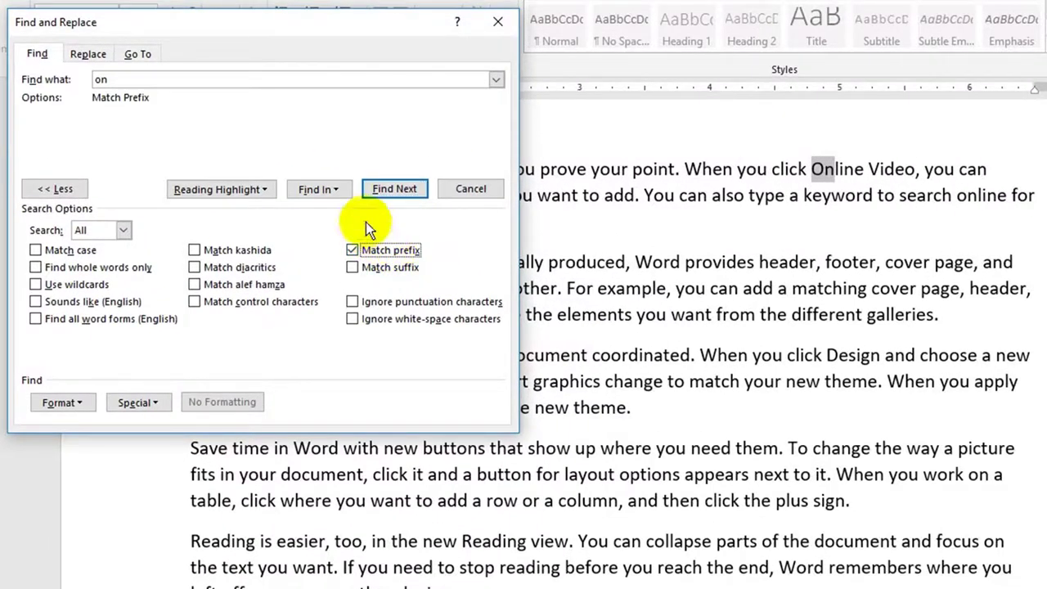
left_click(390, 201)
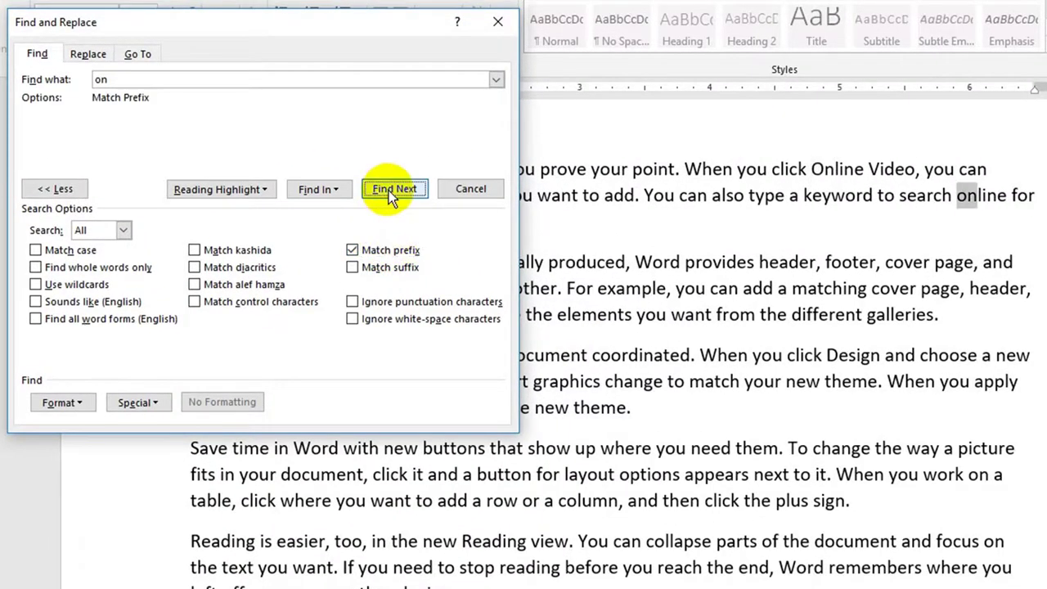
left_click(389, 191)
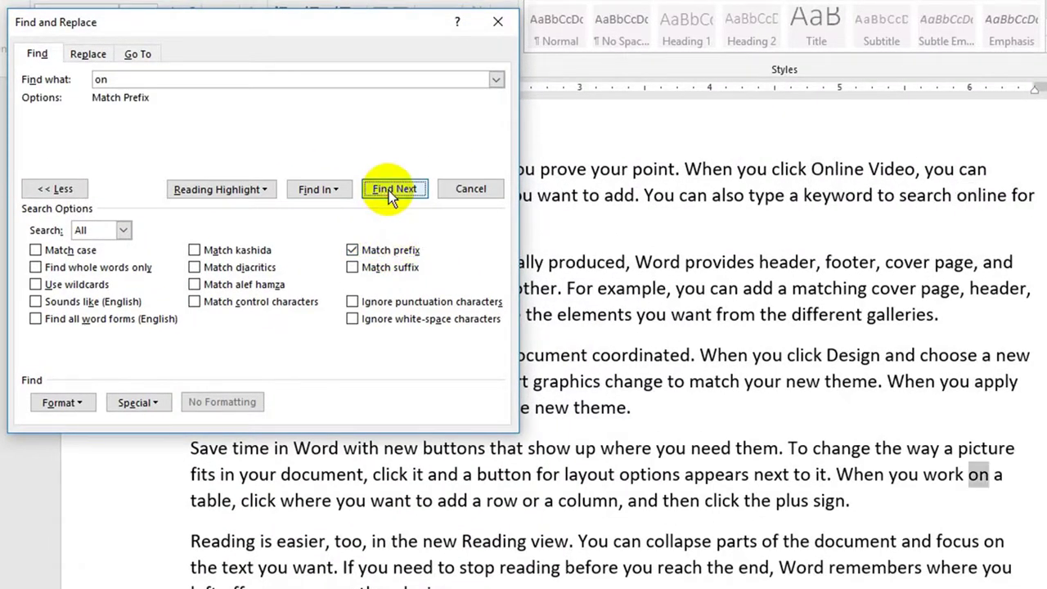
left_click(389, 191)
left_click(389, 191)
left_click(390, 195)
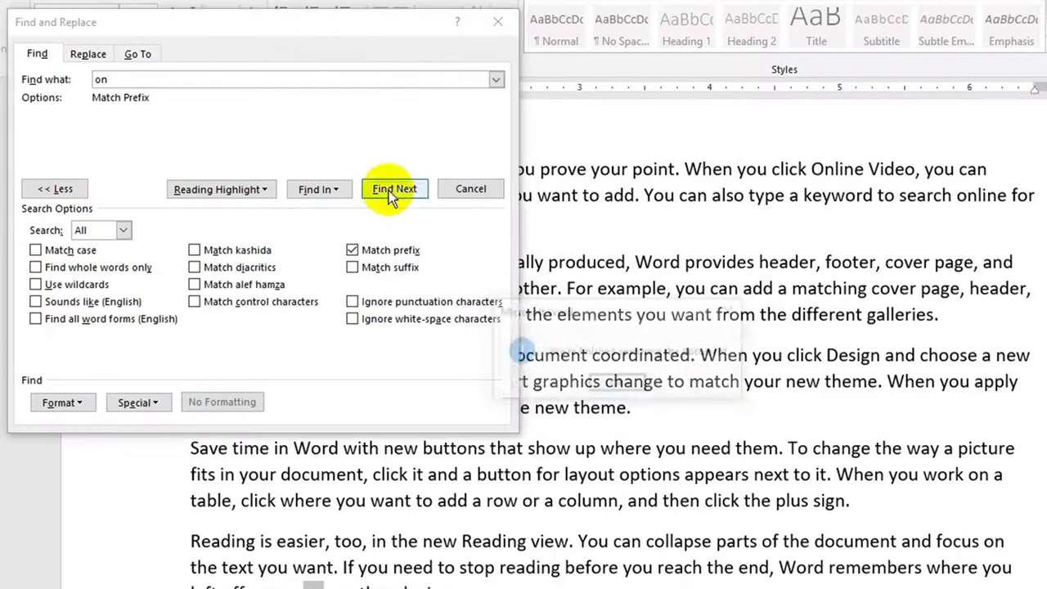
left_click(618, 384)
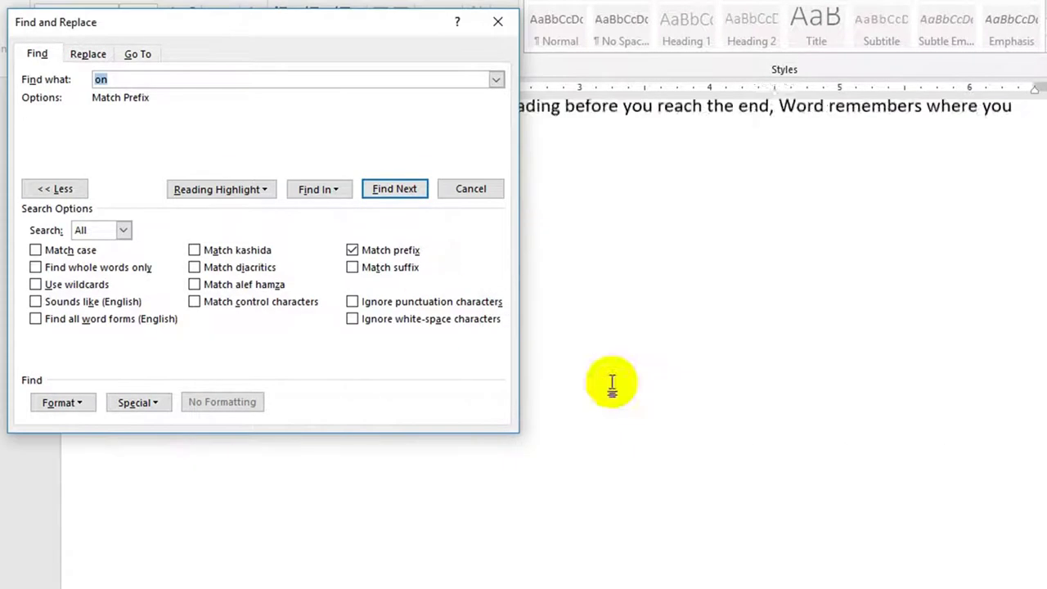
- Switch the search from Match prefix to Match suffix and step through the matches for "on" to the end of the document
left_click(391, 251)
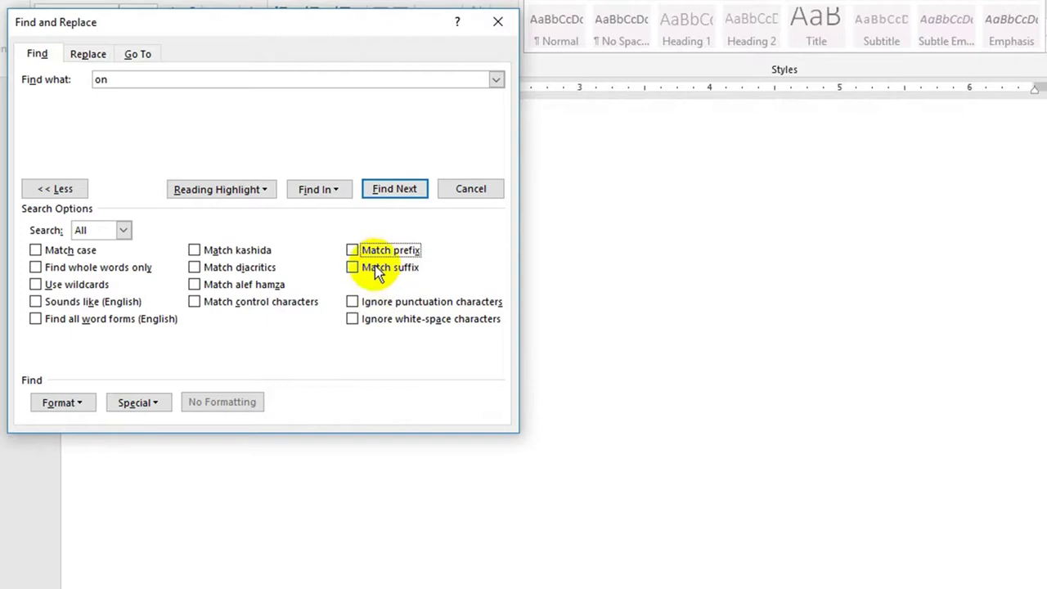
left_click(374, 267)
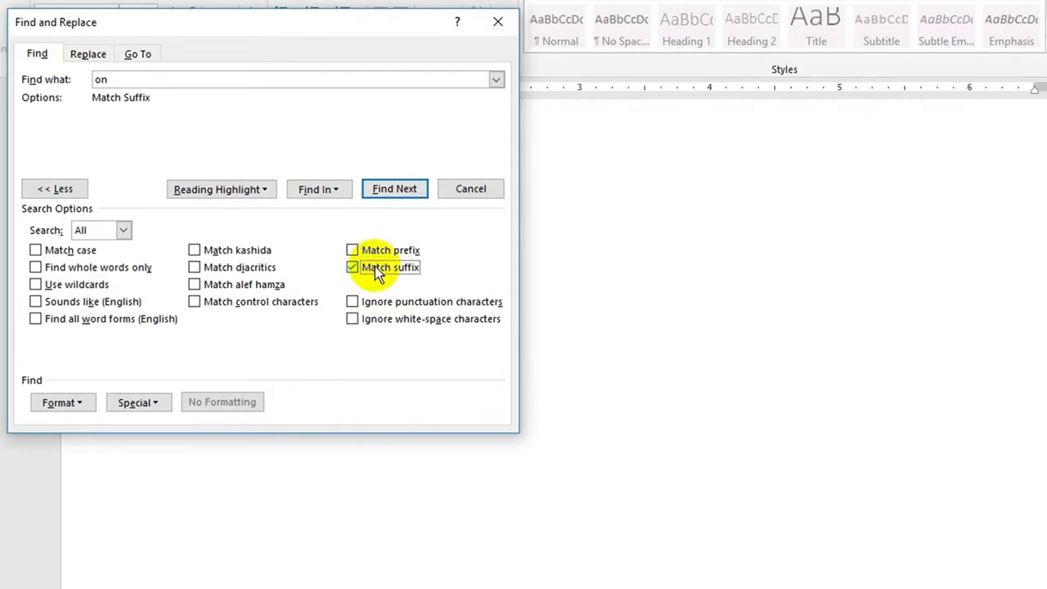
left_click(395, 197)
left_click_drag(354, 150, 749, 309)
left_click(810, 466)
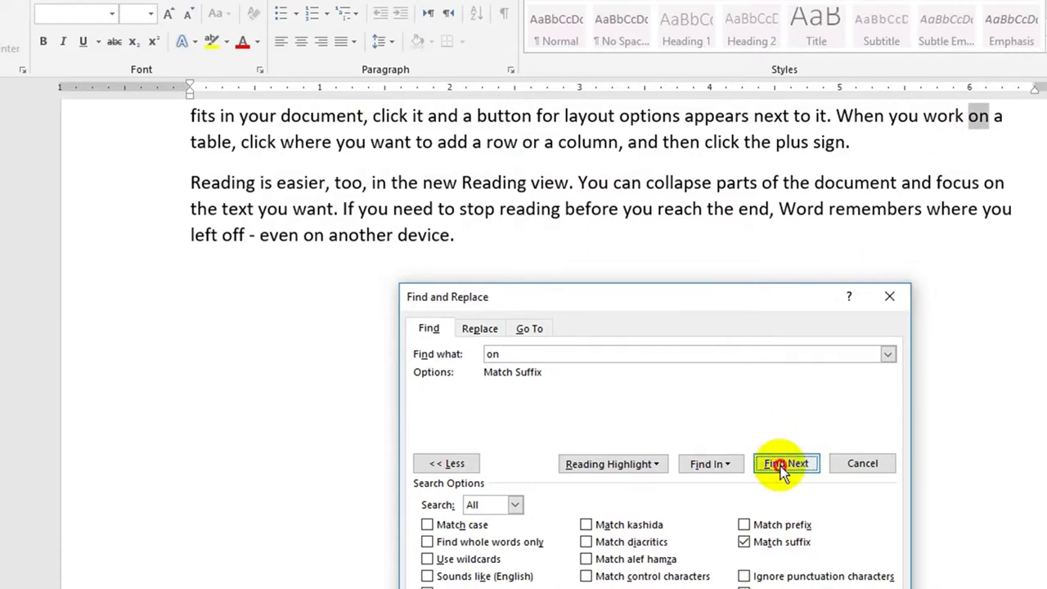
left_click(781, 469)
left_click(780, 466)
left_click(780, 466)
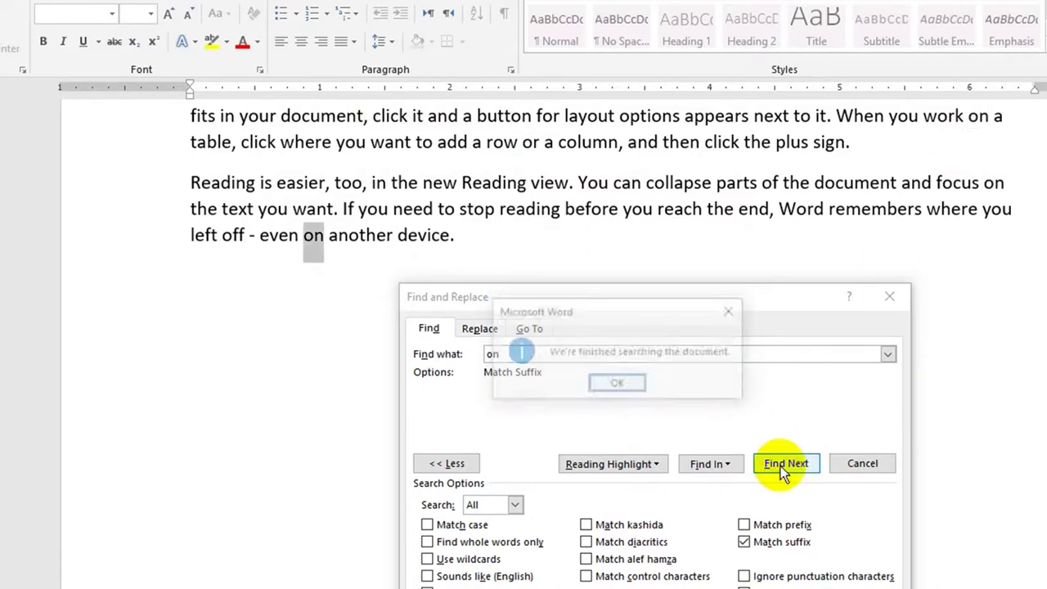
left_click(628, 391)
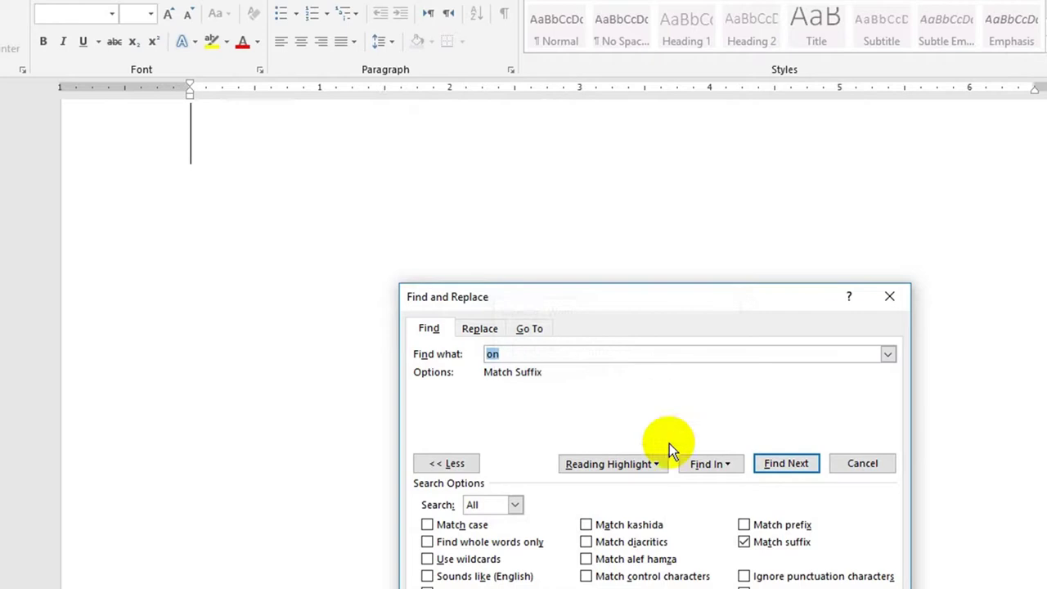
- Turn off Match suffix and apply reading highlight to every occurrence of "on" in the document
left_click(769, 544)
left_click(767, 543)
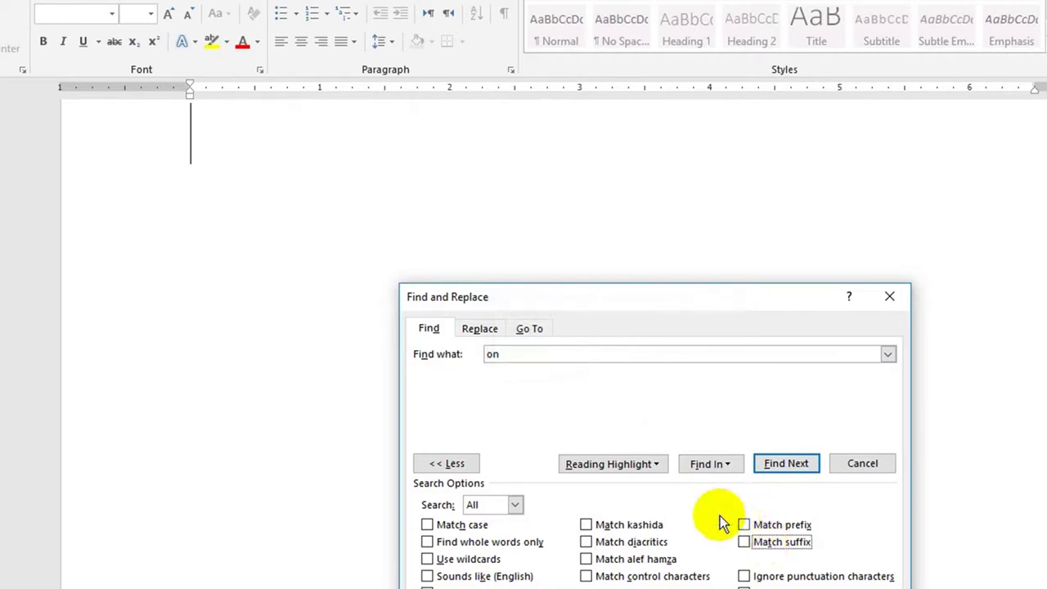
left_click(625, 464)
left_click(621, 484)
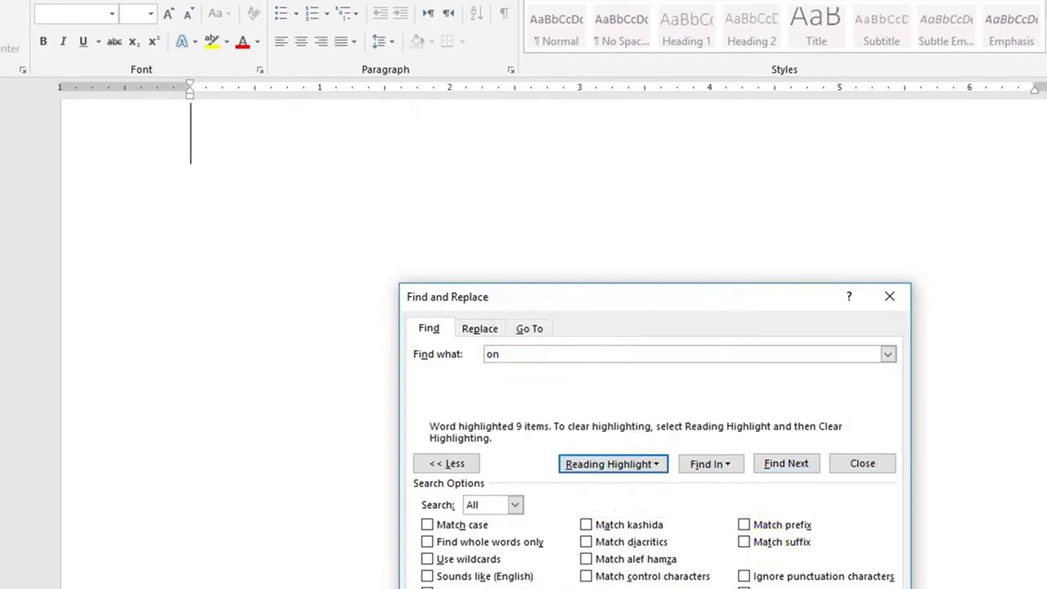
left_click(990, 290)
scroll(990, 289, "up", 3)
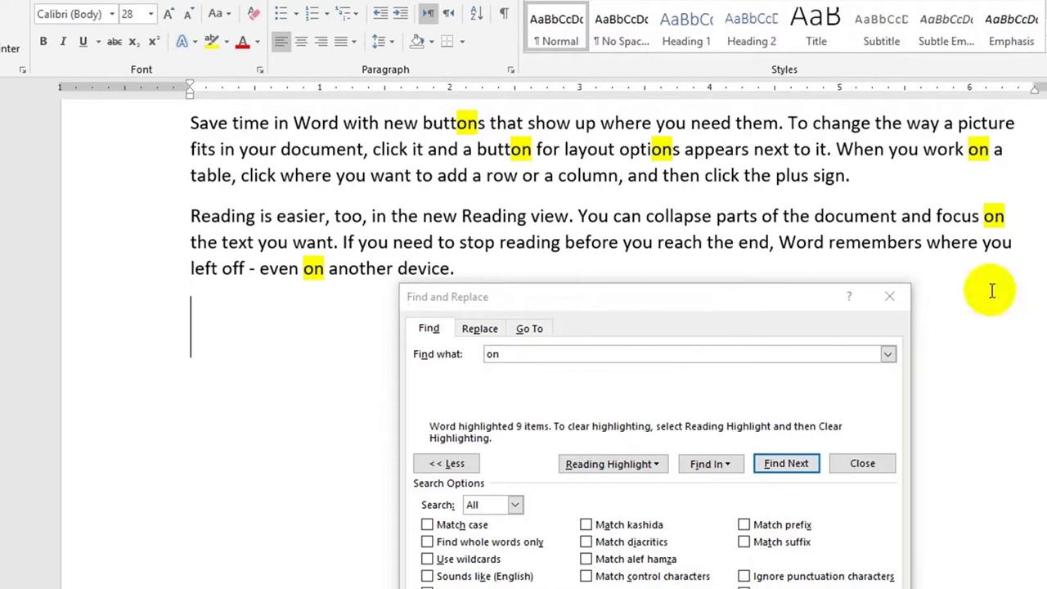
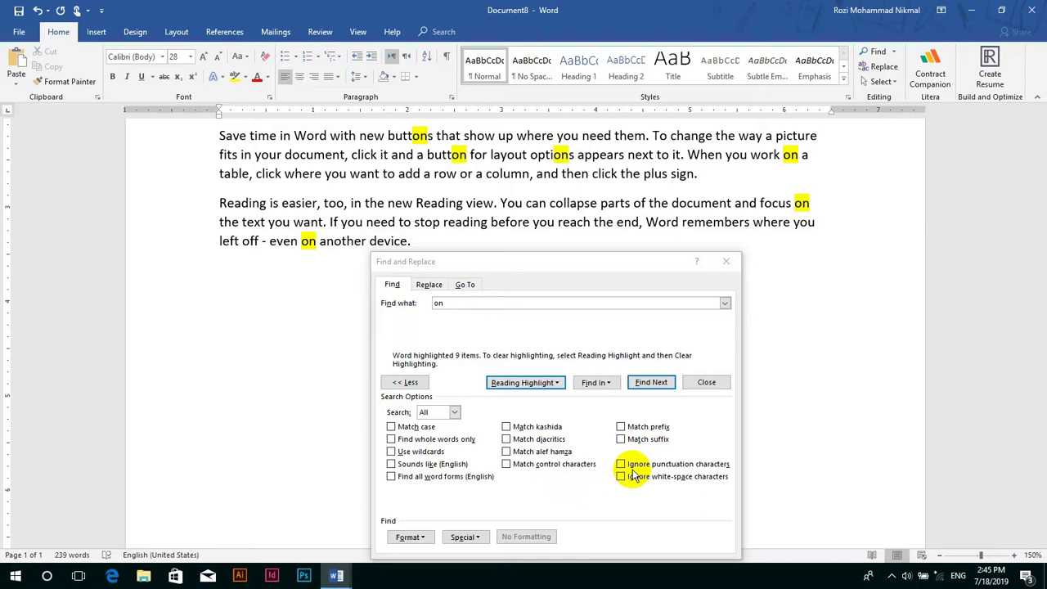
- Close Find and Replace and replace all document text with the sample words "Can't" and "cant" on one line
left_click(724, 383)
key("ctrl+a")
key("Delete")
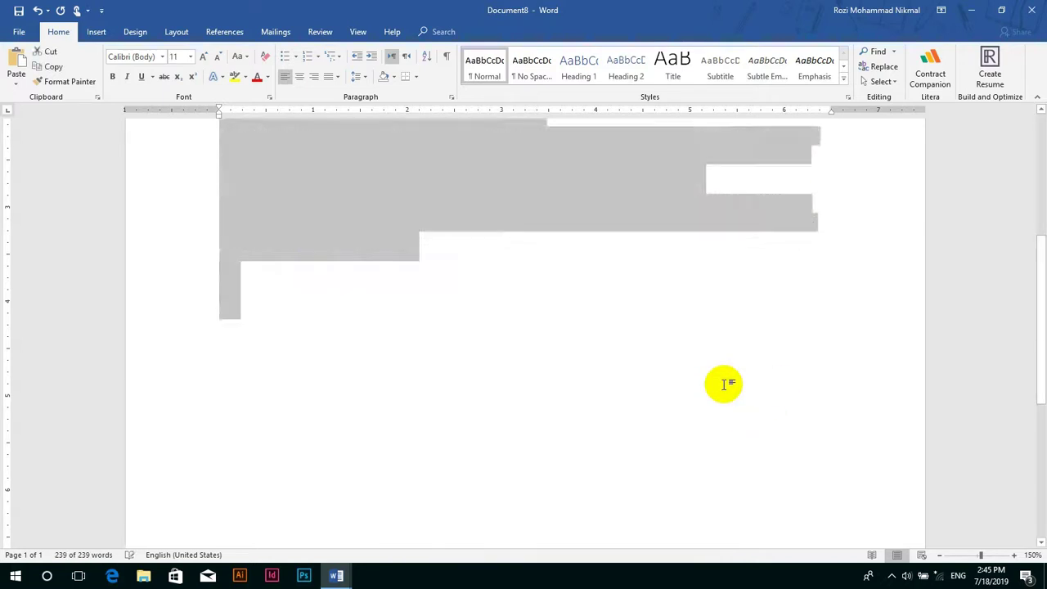
type("can'")
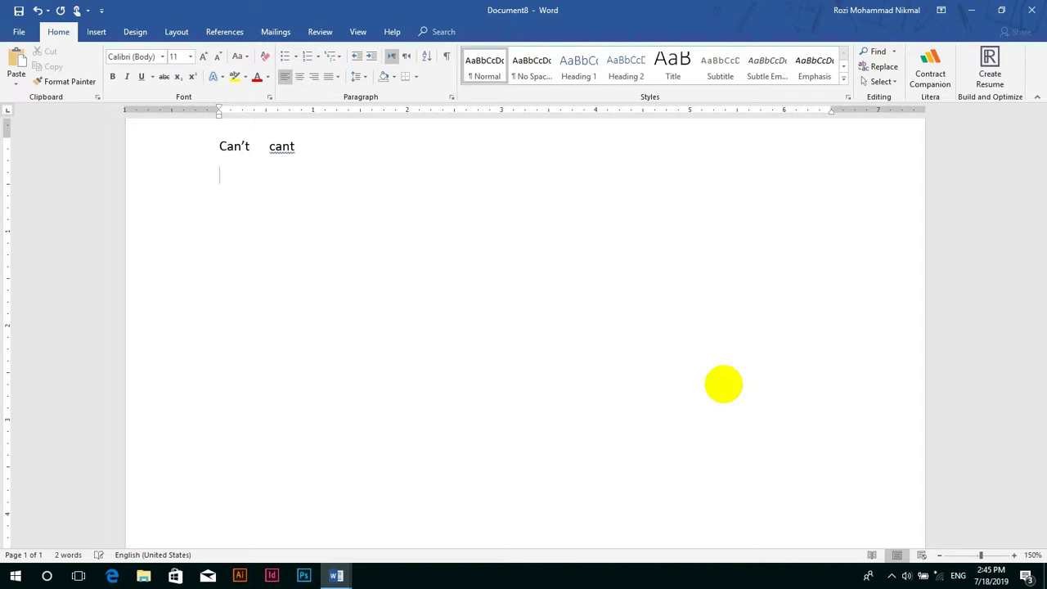
key("Return")
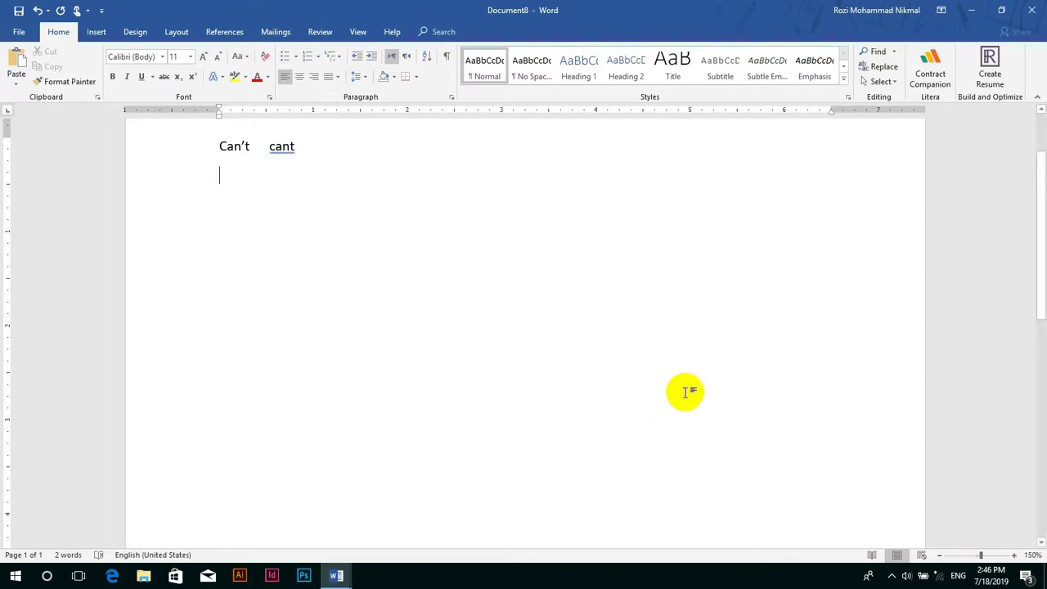
- Reopen Find and Replace and search the document for "cant" with all search options off
key("ctrl+h")
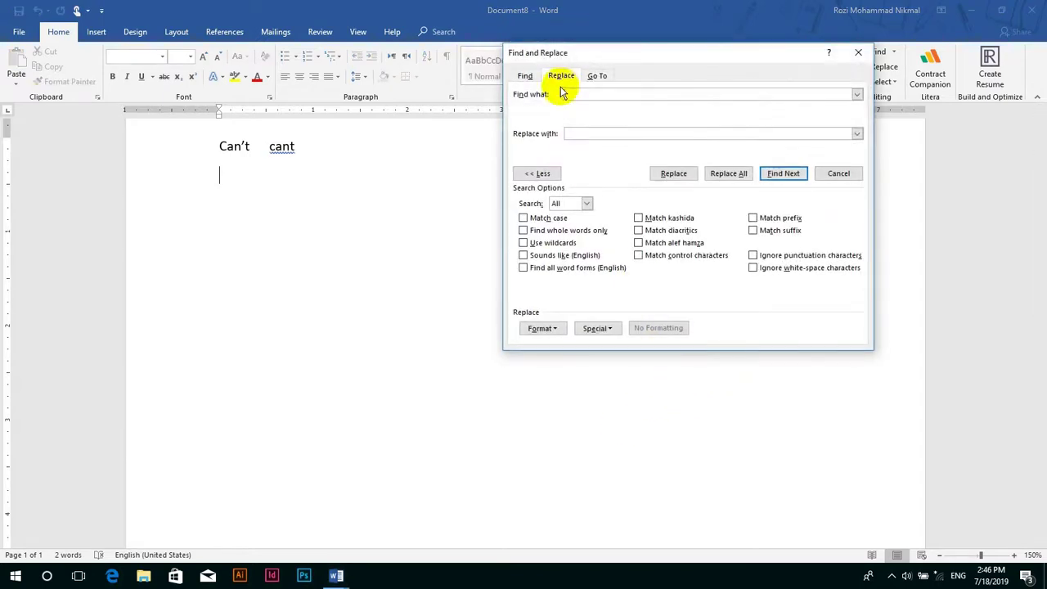
left_click(527, 77)
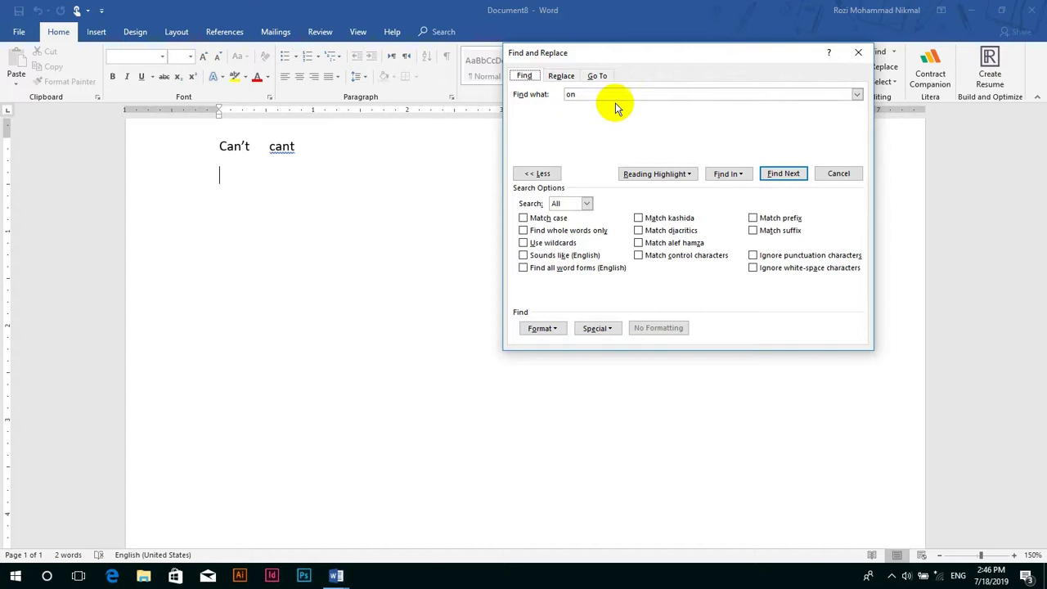
left_click(539, 95)
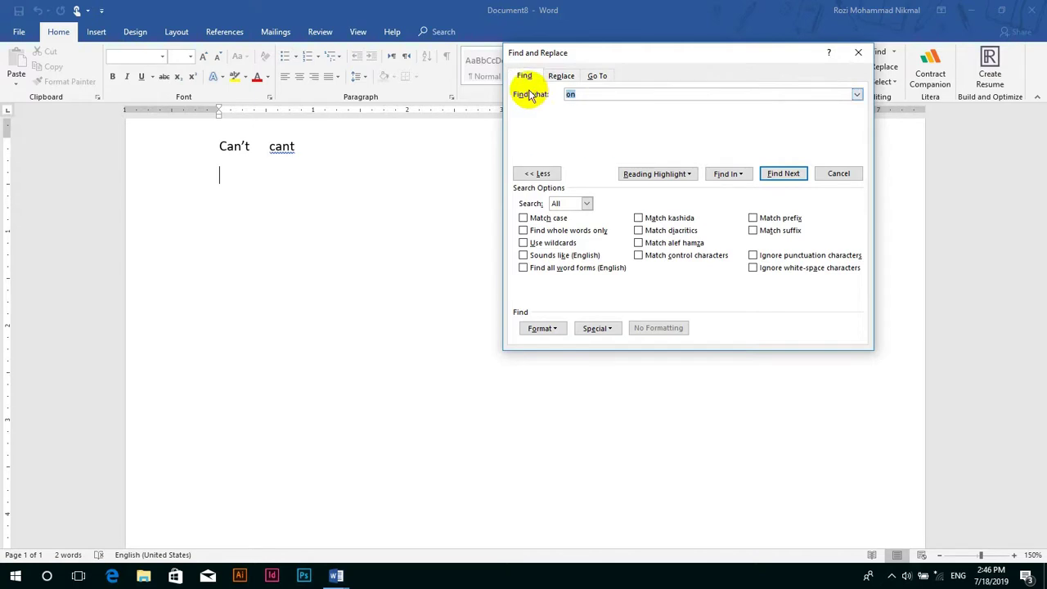
type("cant")
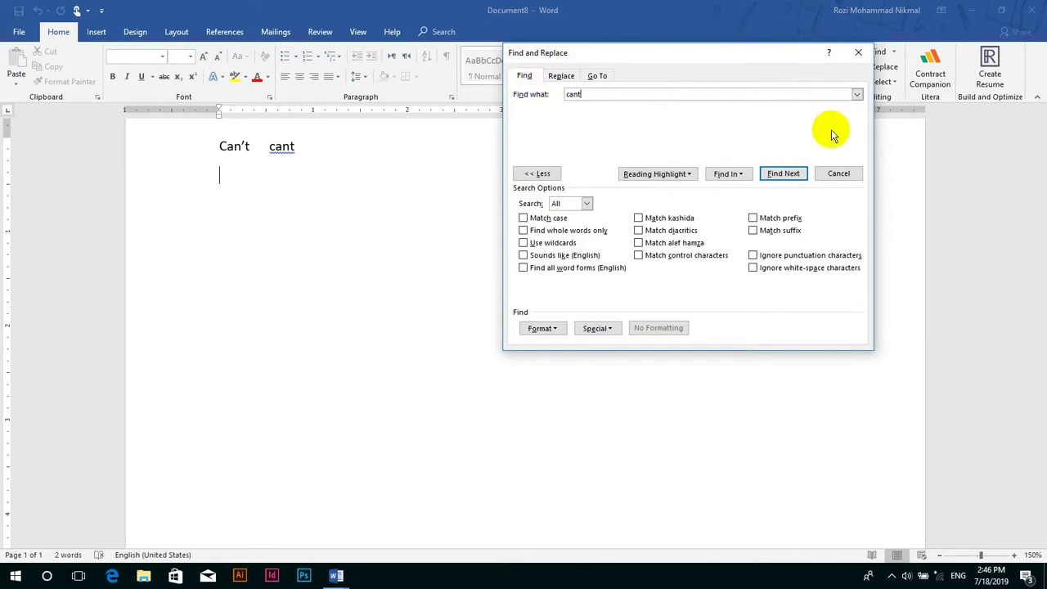
left_click(781, 175)
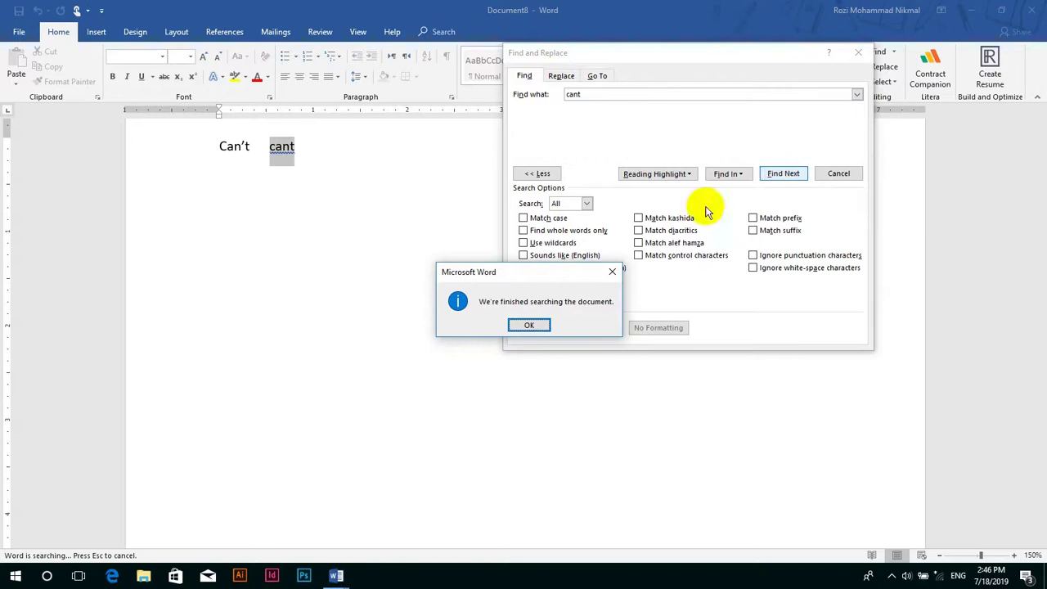
left_click(532, 325)
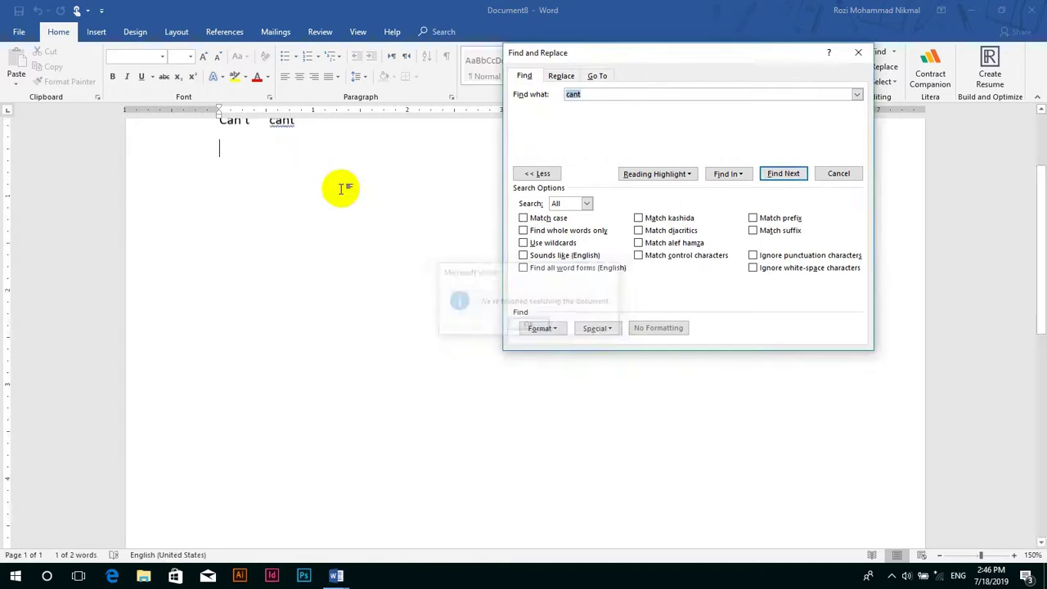
- Turn on Ignore punctuation characters, find the next match for "cant" and close Find and Replace
left_click(754, 258)
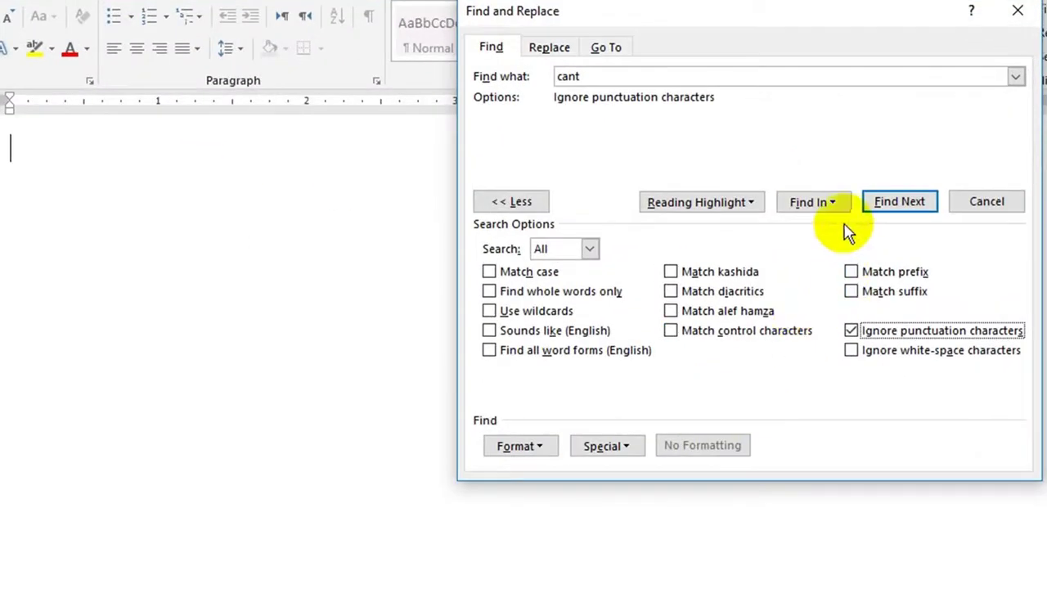
left_click(896, 204)
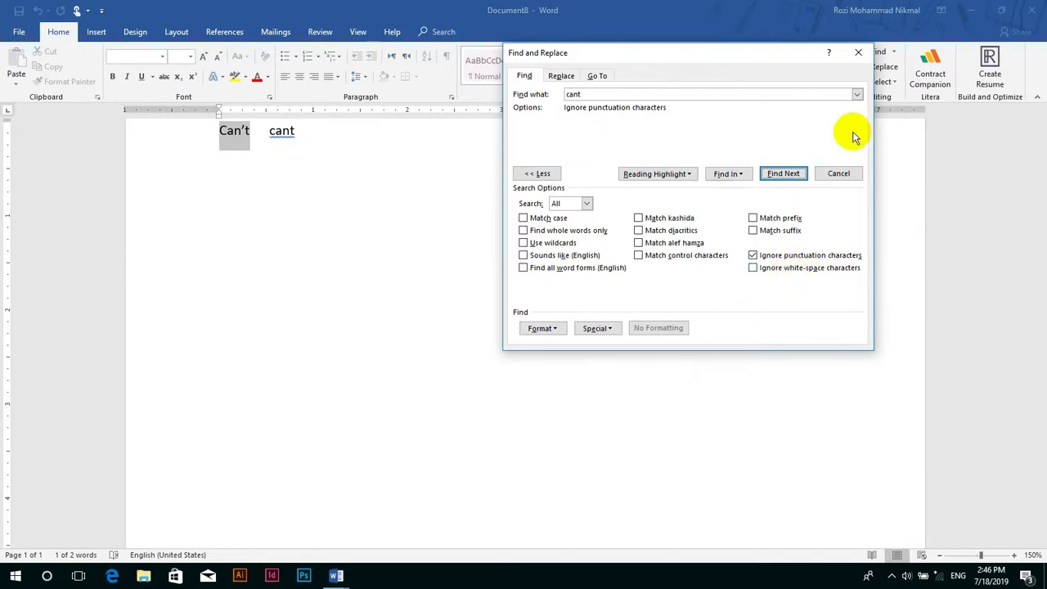
left_click(842, 175)
- Replace all document text with "Pea" and "ce" on one line, separated by a wide white-space gap
left_click(467, 250)
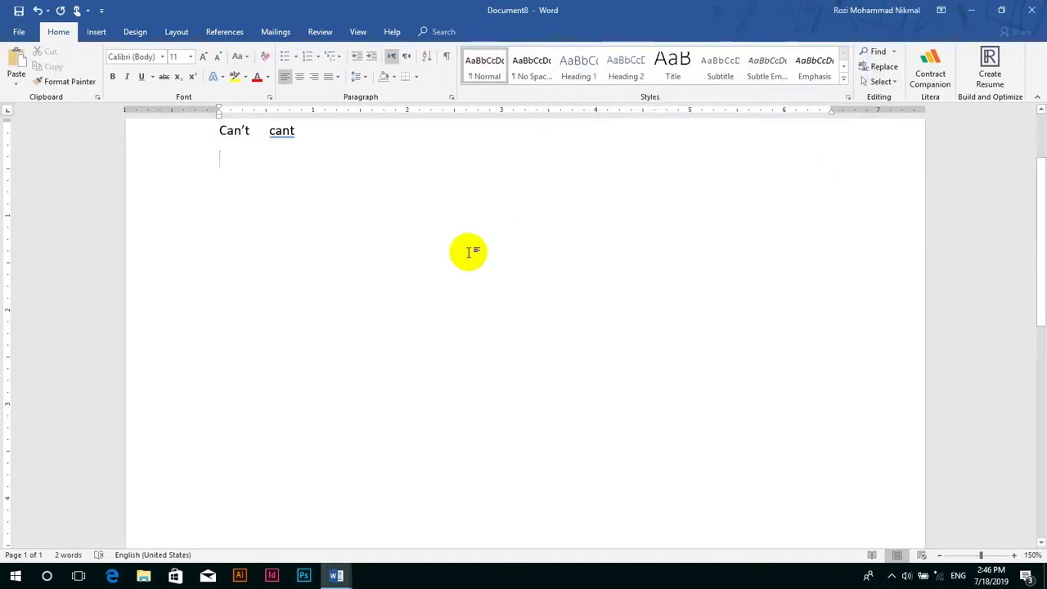
key("ctrl+a")
type("pea")
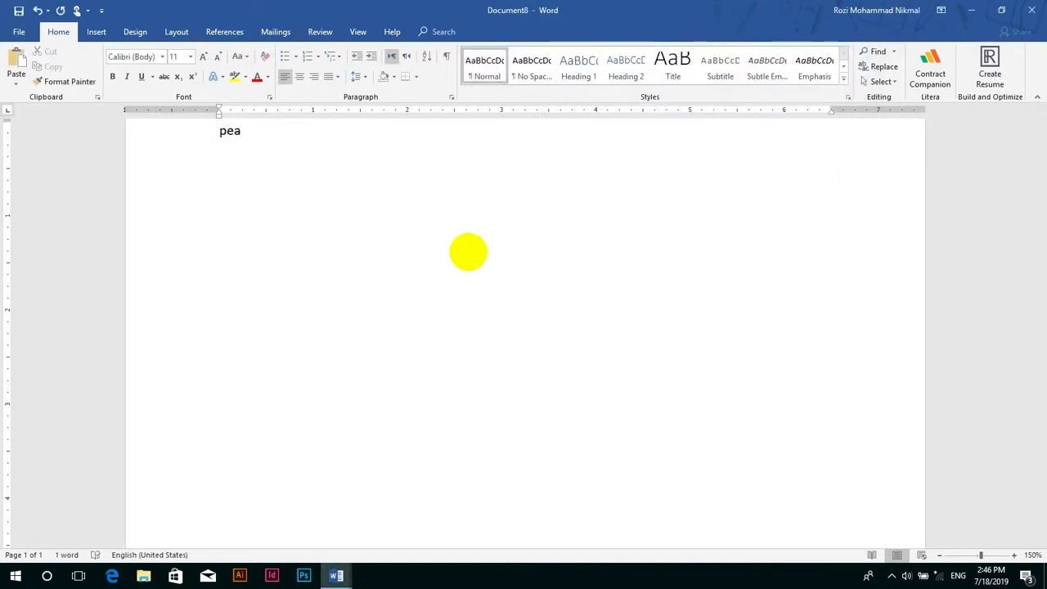
type("\tce")
key("Return")
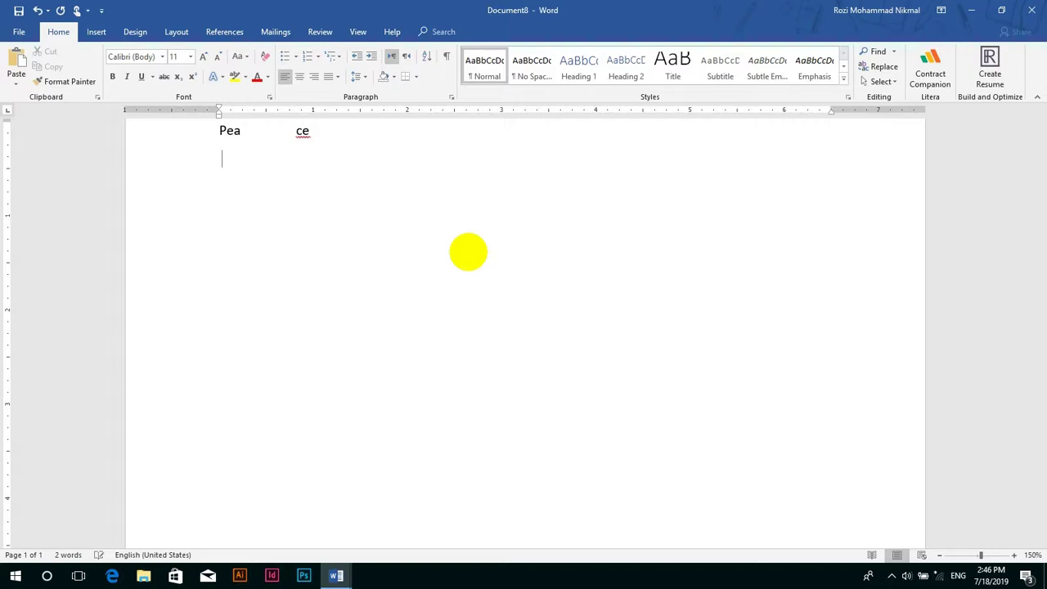
- Reopen Find, turn off Ignore punctuation characters and search the document for "peace"
key("ctrl+h")
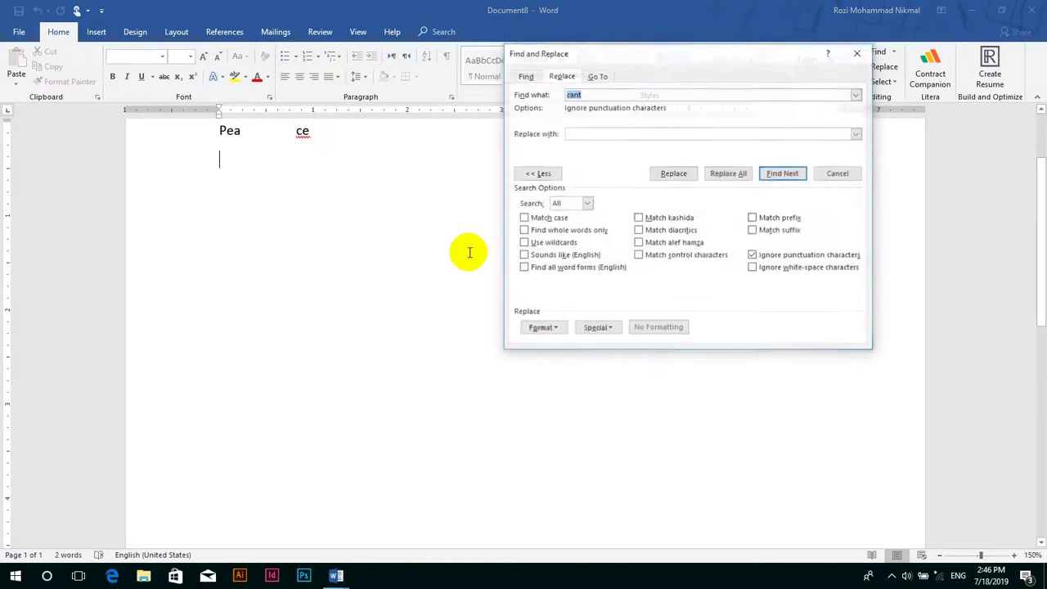
left_click(522, 76)
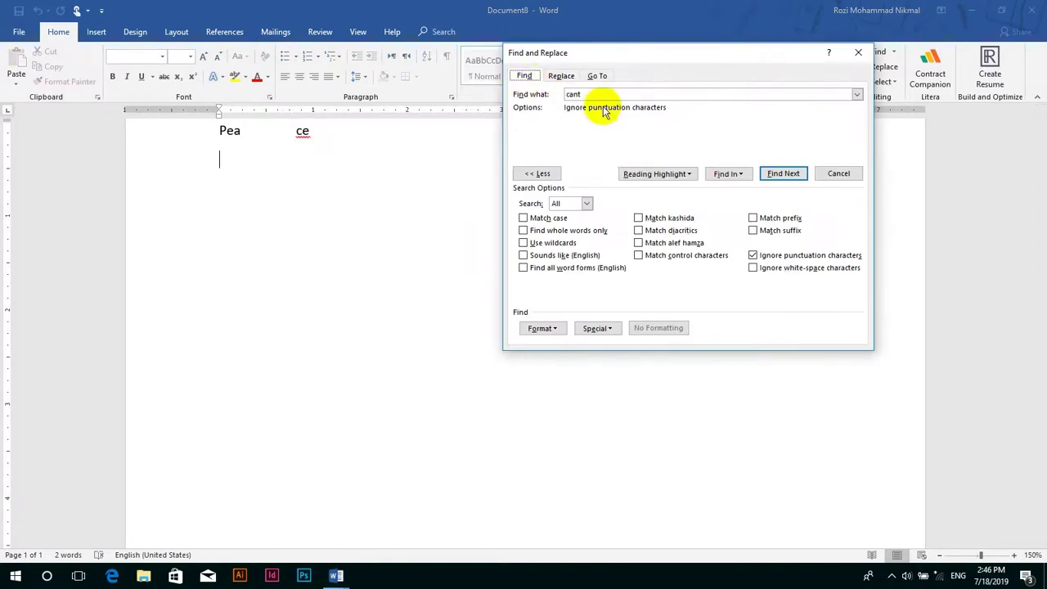
type("pea")
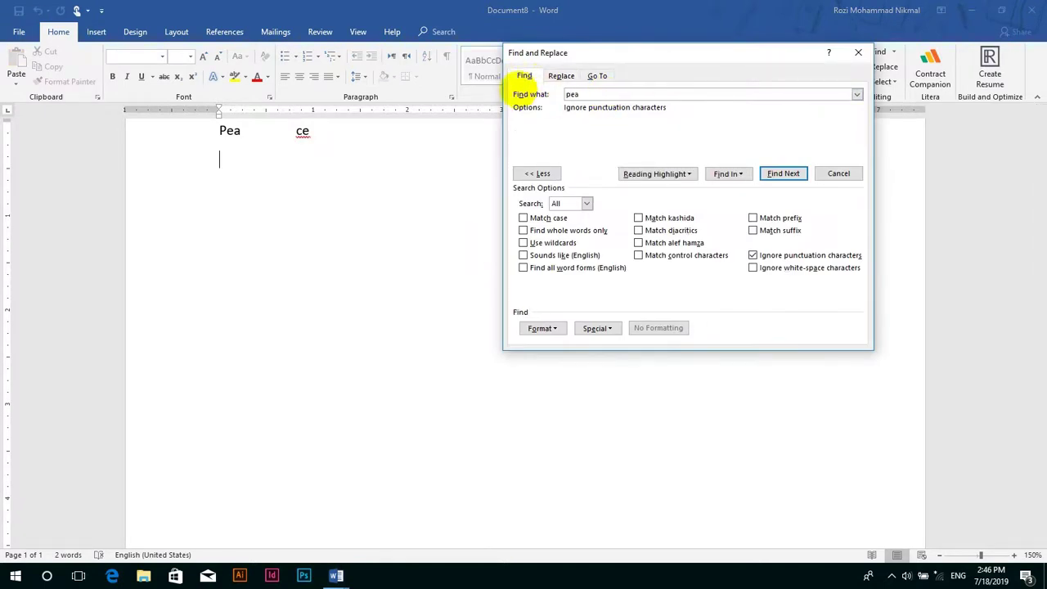
type("ce")
left_click(765, 254)
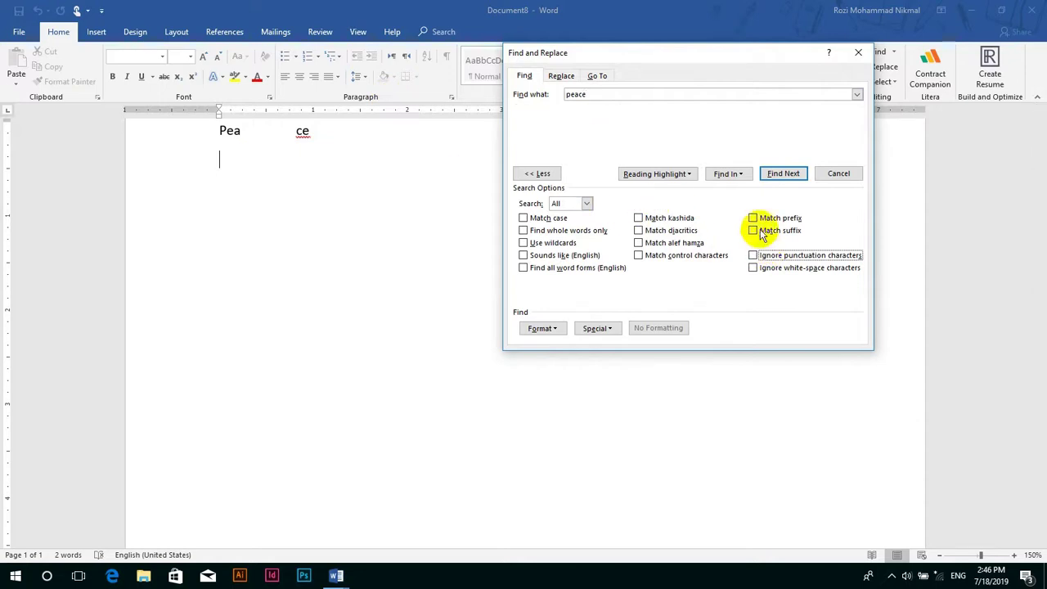
left_click(782, 173)
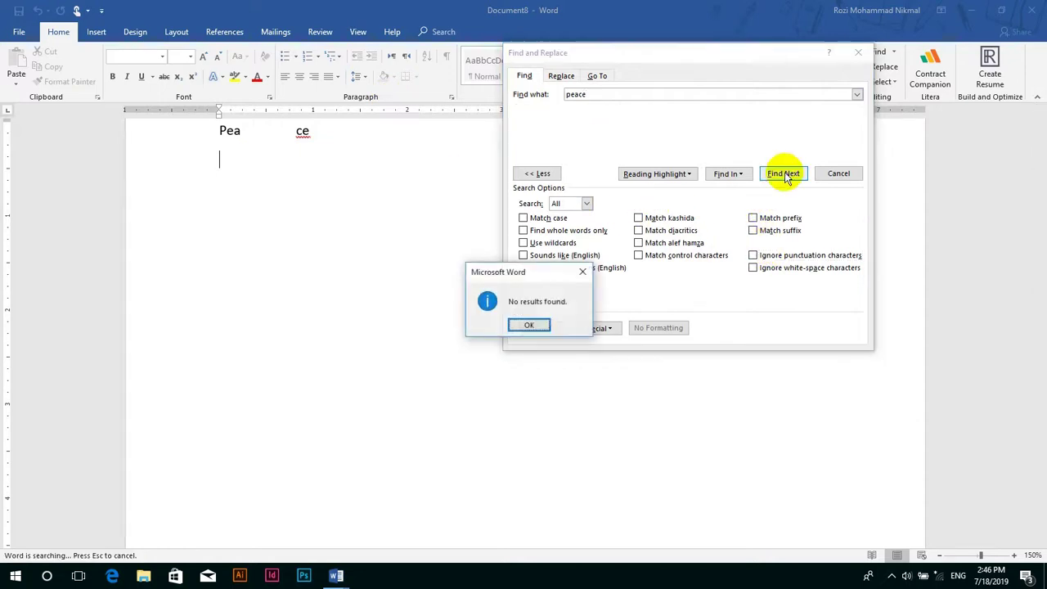
left_click(540, 324)
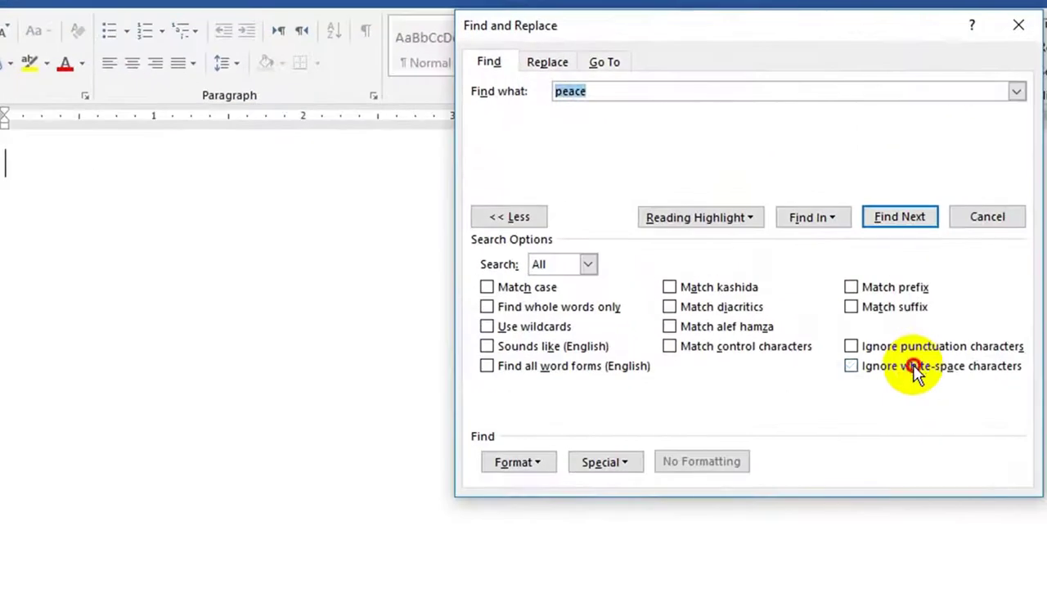
- Turn on Ignore white-space characters, find "peace" and apply the reading highlight to all matches
left_click(914, 368)
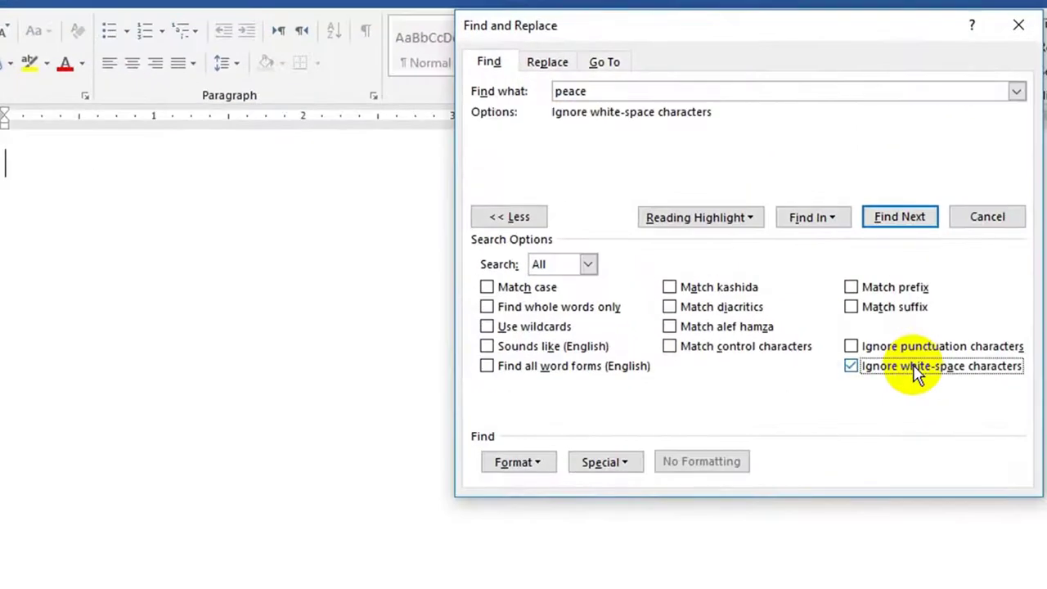
left_click(893, 221)
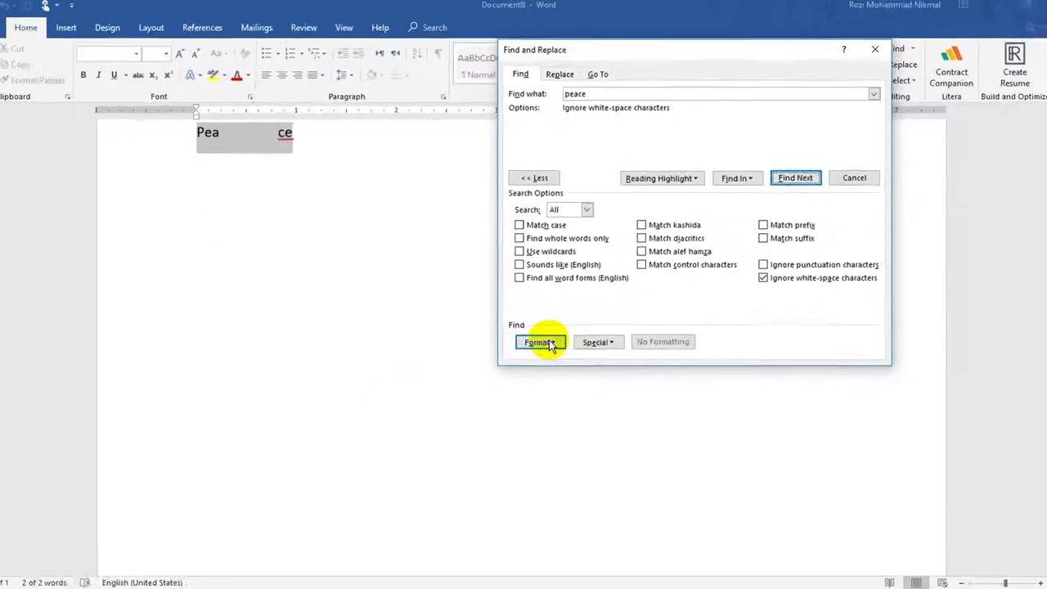
left_click(539, 342)
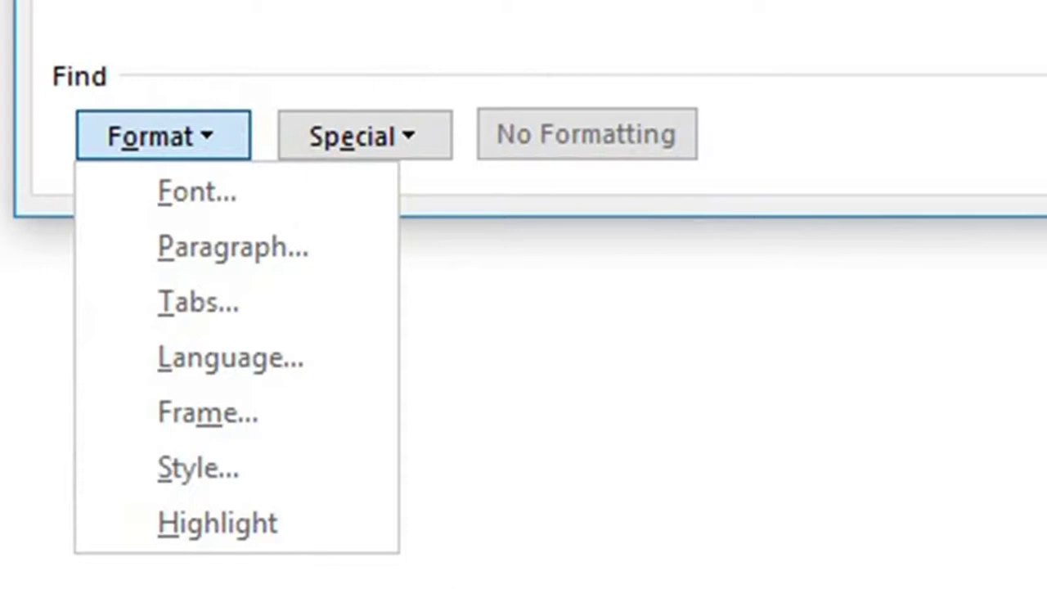
left_click(671, 16)
left_click(663, 185)
- Add the Highlight format to the search criteria and try to apply the reading highlight to all matches of "peace"
left_click(210, 139)
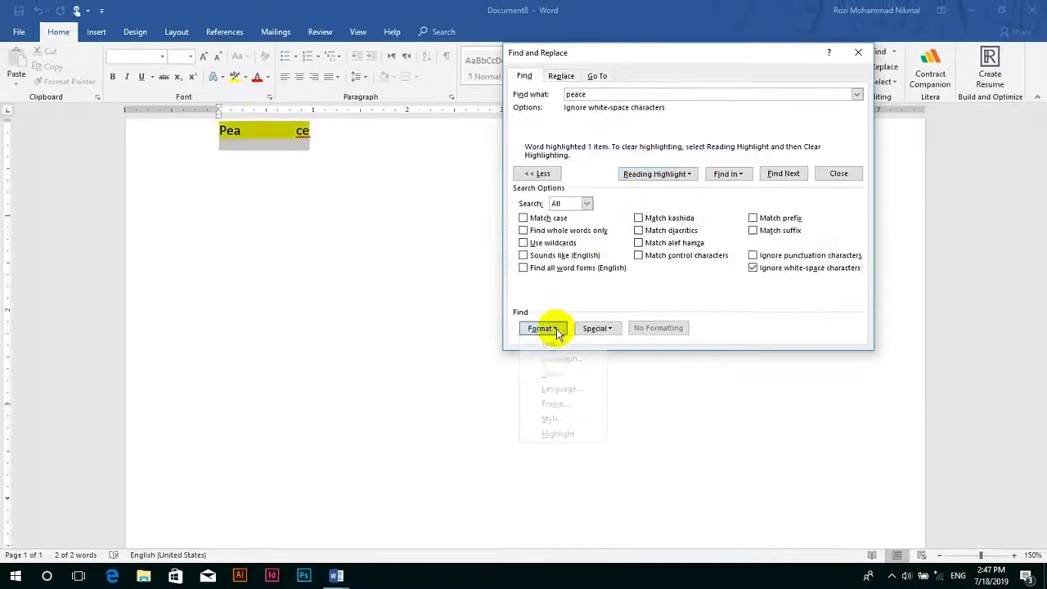
left_click(568, 433)
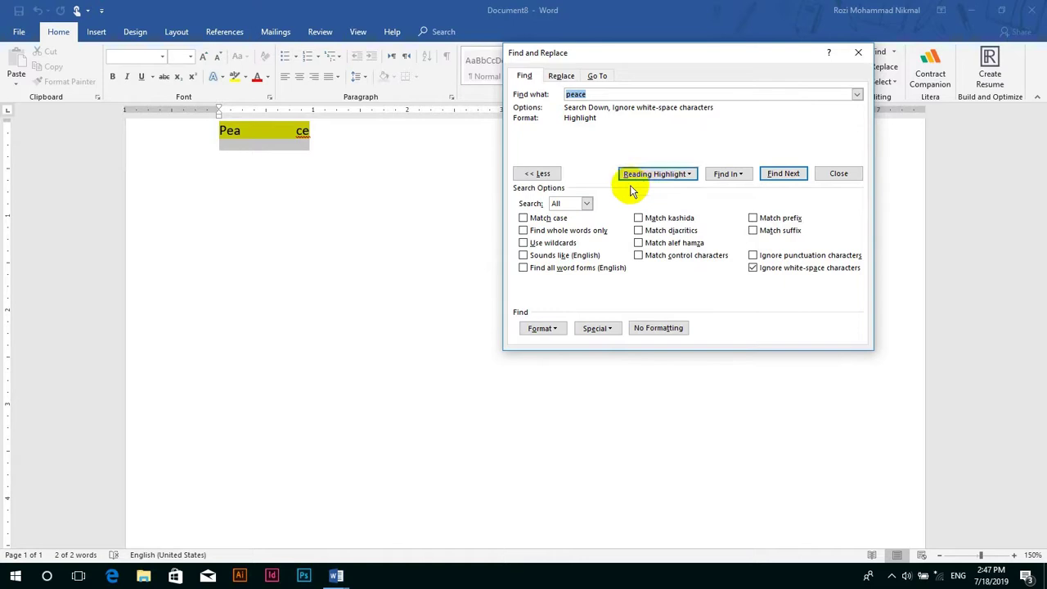
left_click(539, 331)
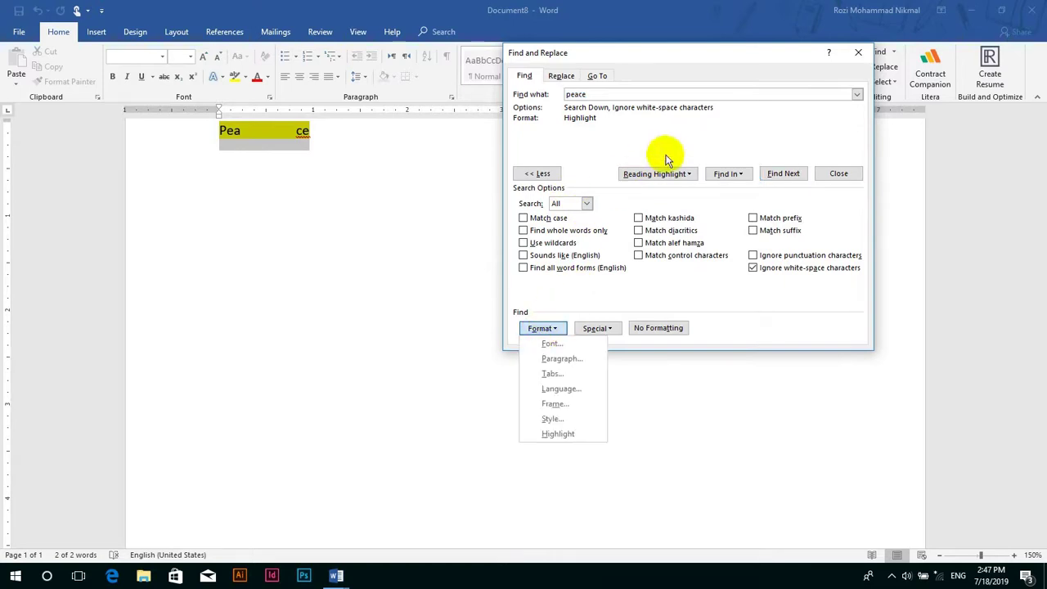
left_click(684, 175)
left_click(684, 175)
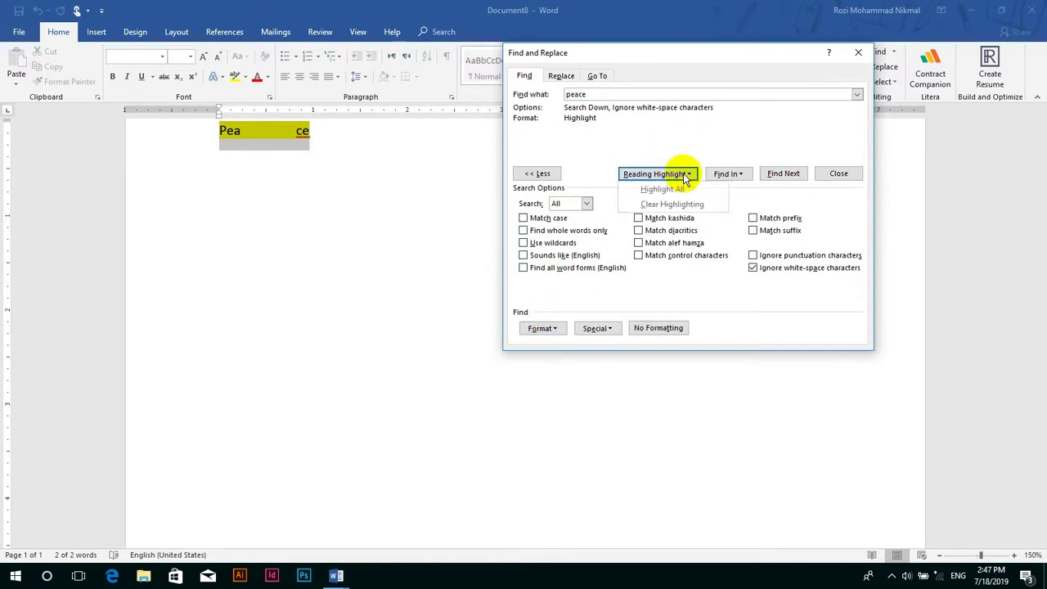
left_click(684, 175)
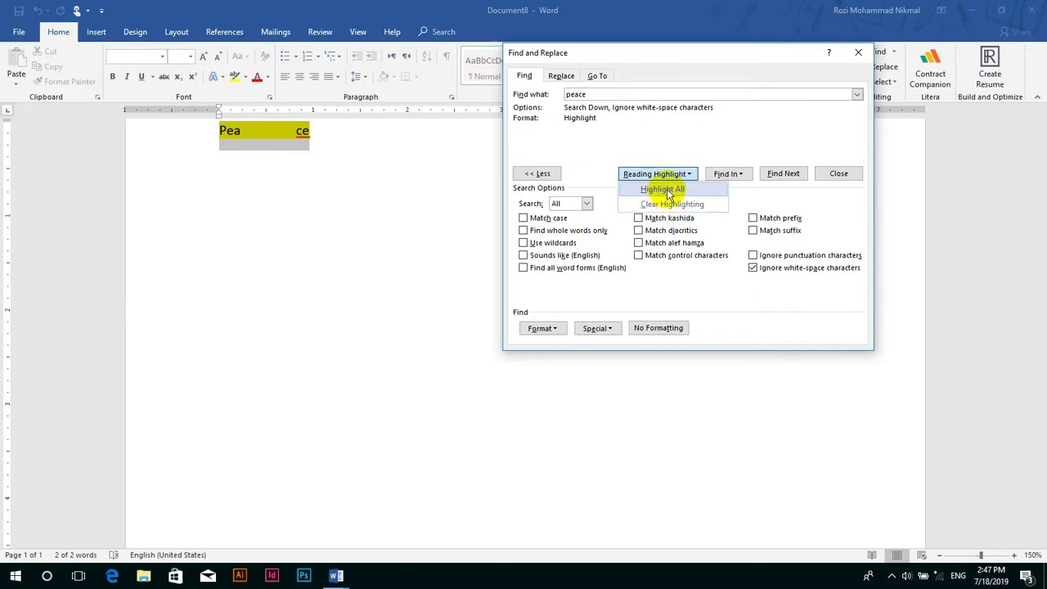
left_click(659, 187)
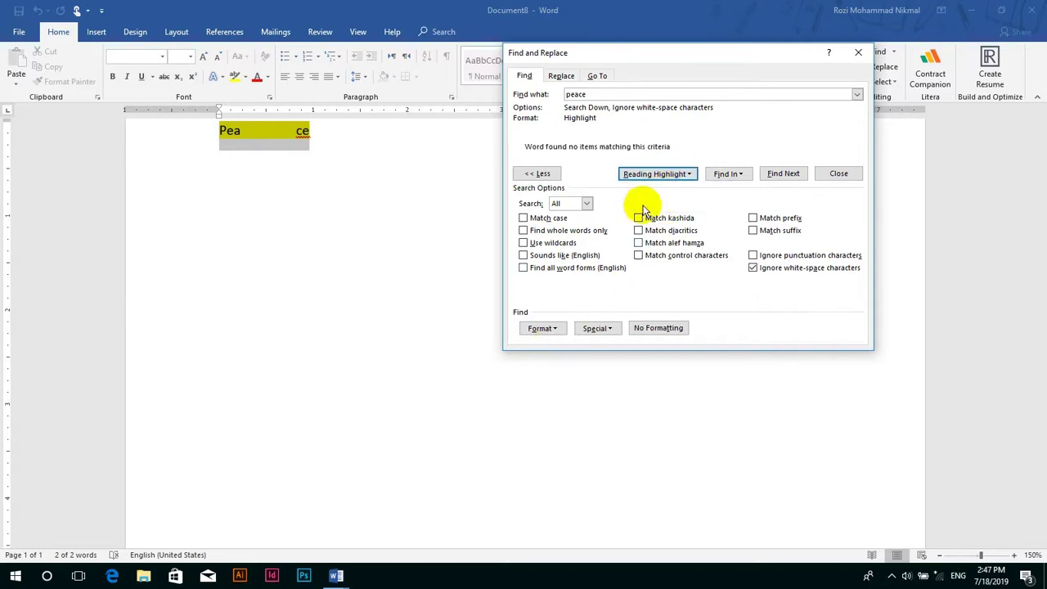
left_click(652, 177)
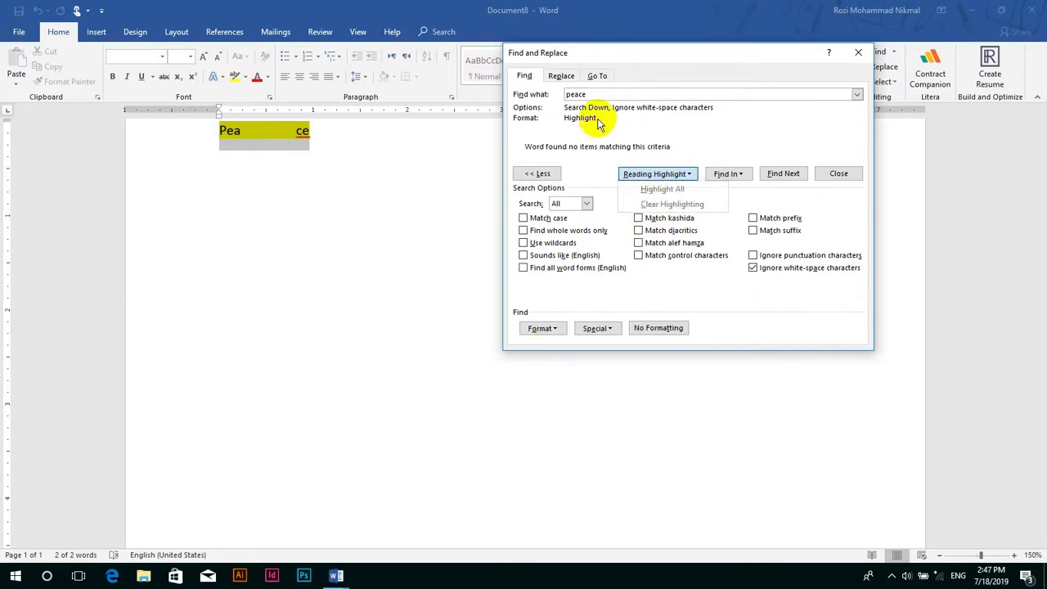
- Clear the formatting from the search criteria and view the format and special-character choices
left_click(654, 334)
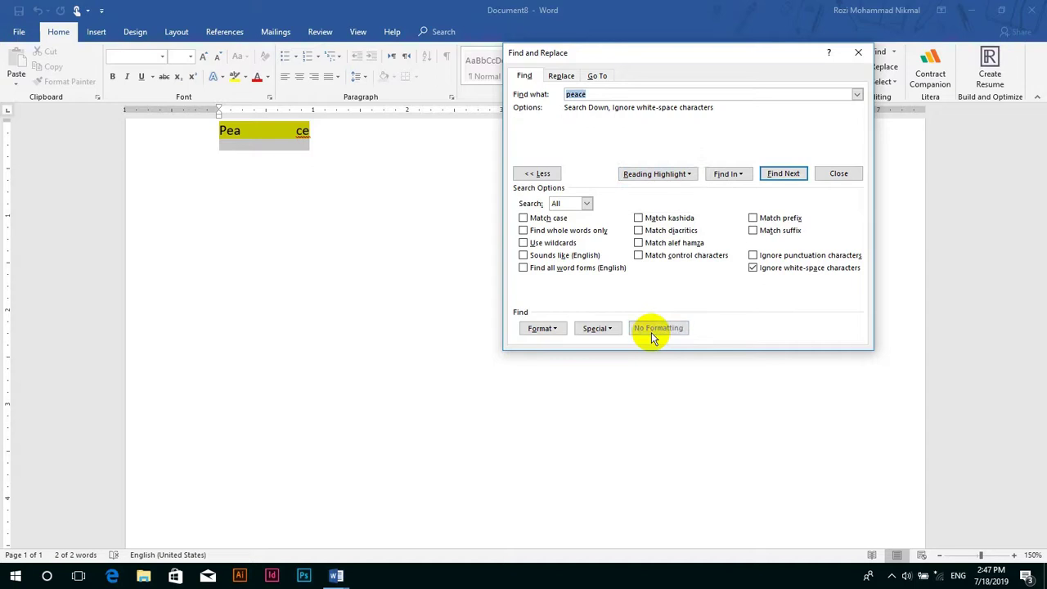
left_click(554, 329)
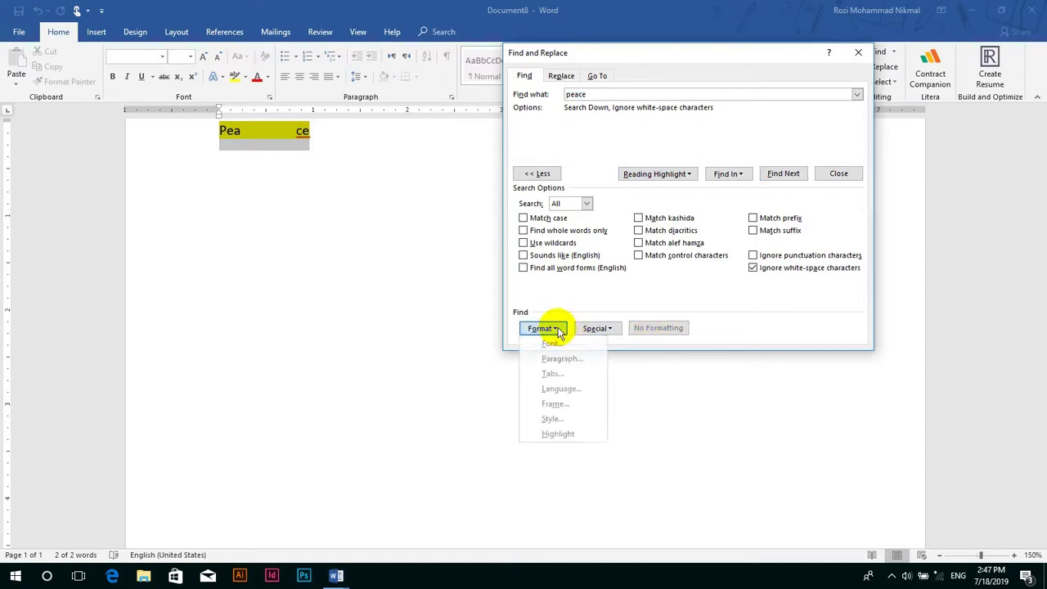
left_click(556, 328)
left_click(589, 329)
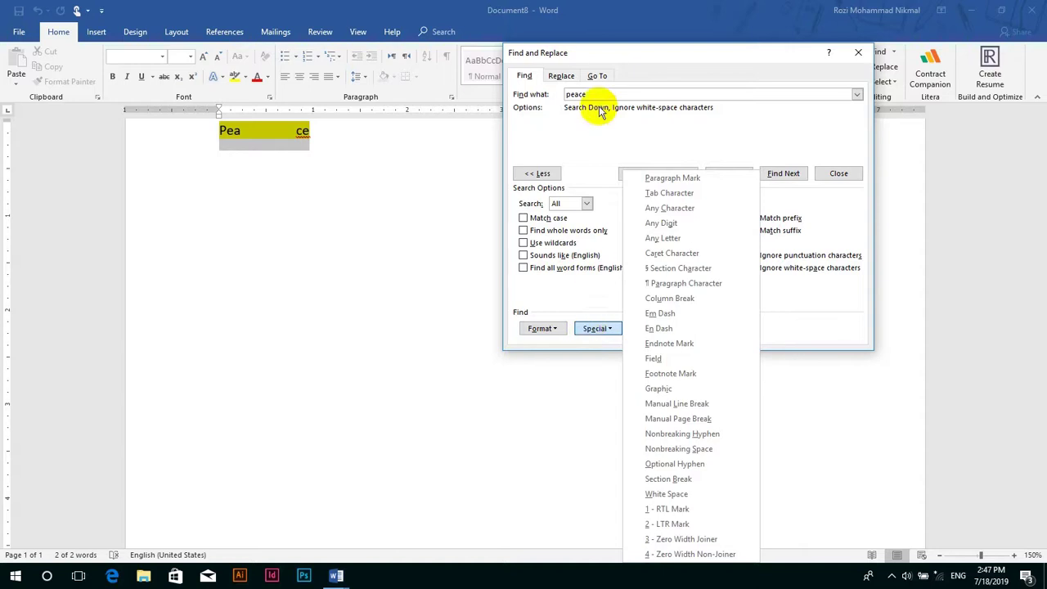
left_click(662, 116)
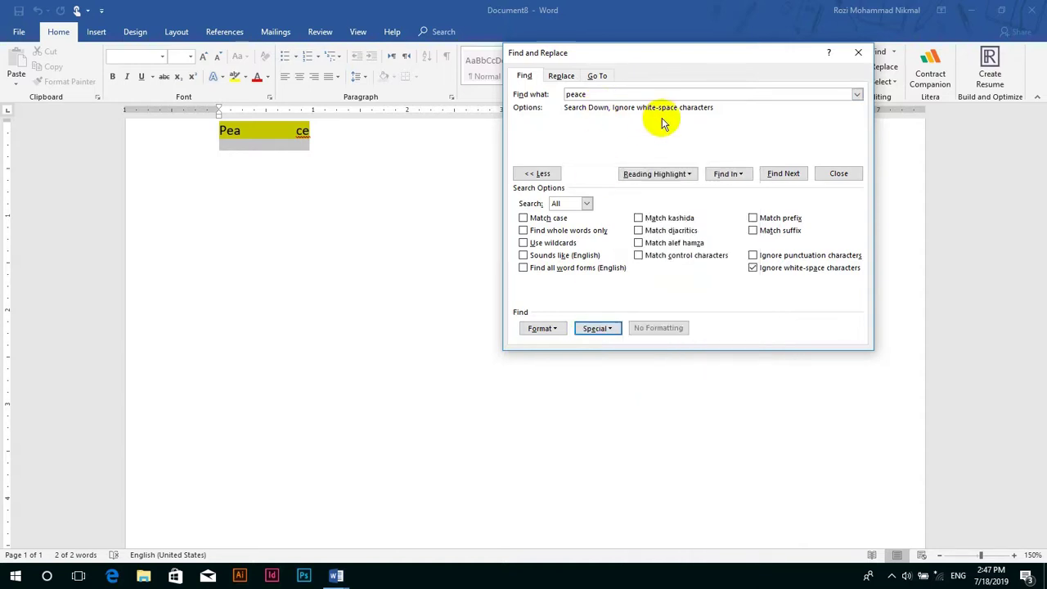
- Turn off Ignore white-space characters, view the Replace settings and close the dialog
left_click(756, 270)
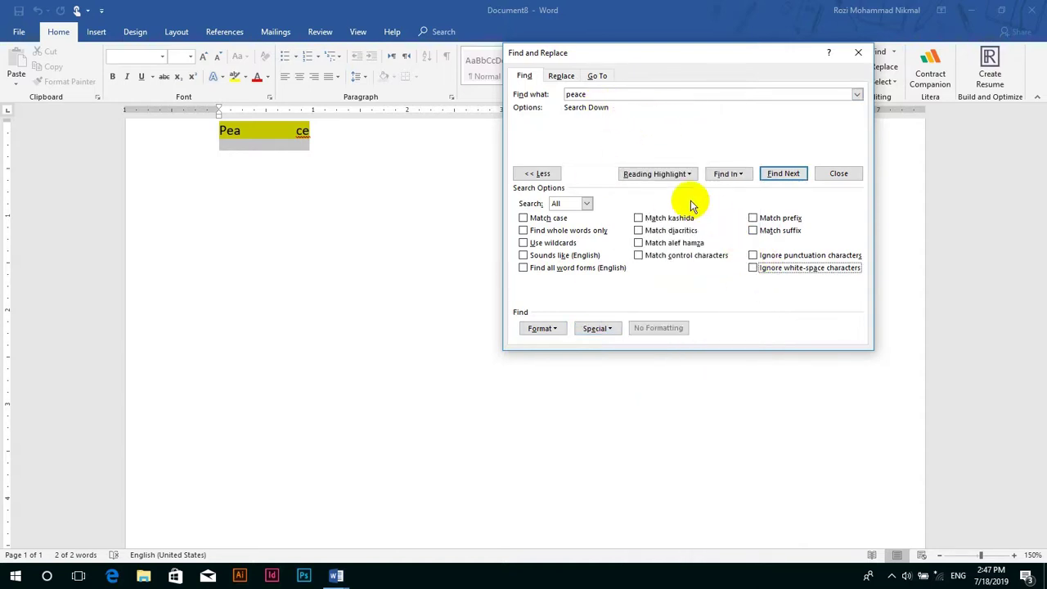
left_click(561, 76)
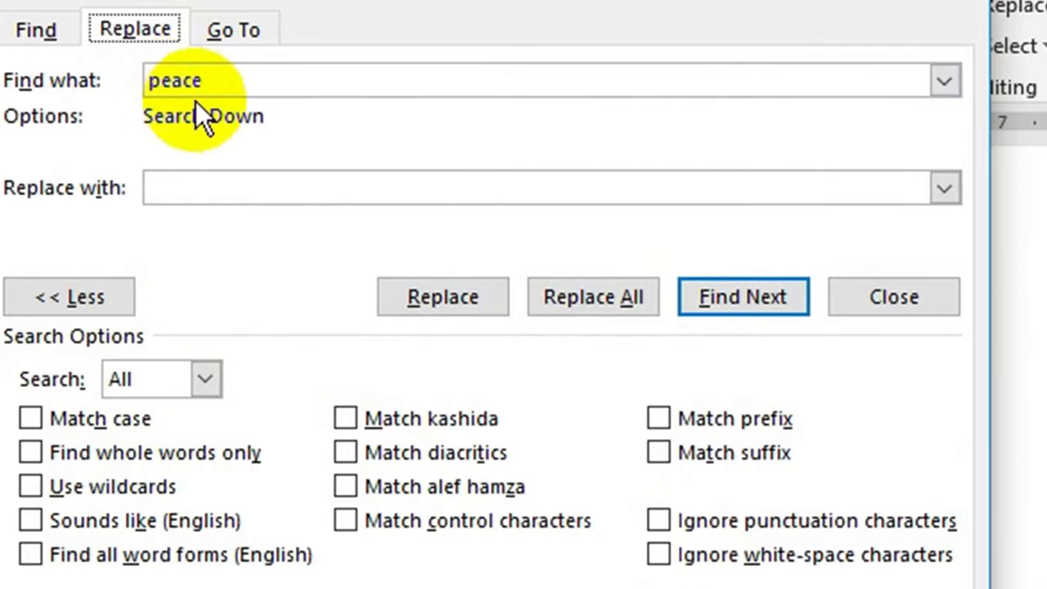
left_click(859, 301)
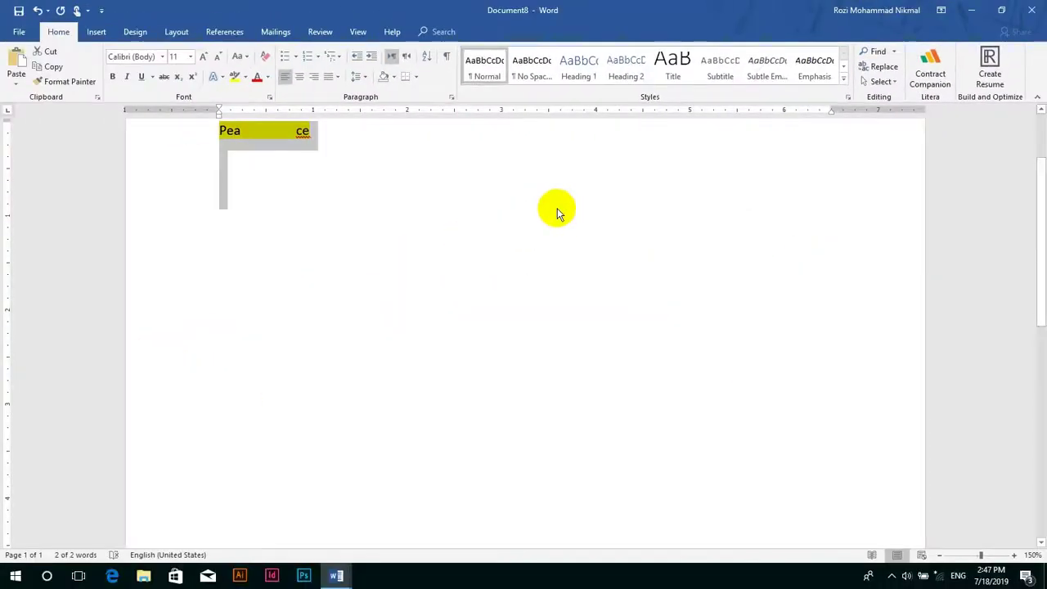
- Replace all document text with the Pashto word "قندهار" and start a new line
key("BackSpace")
key("alt+shift")
type("ق")
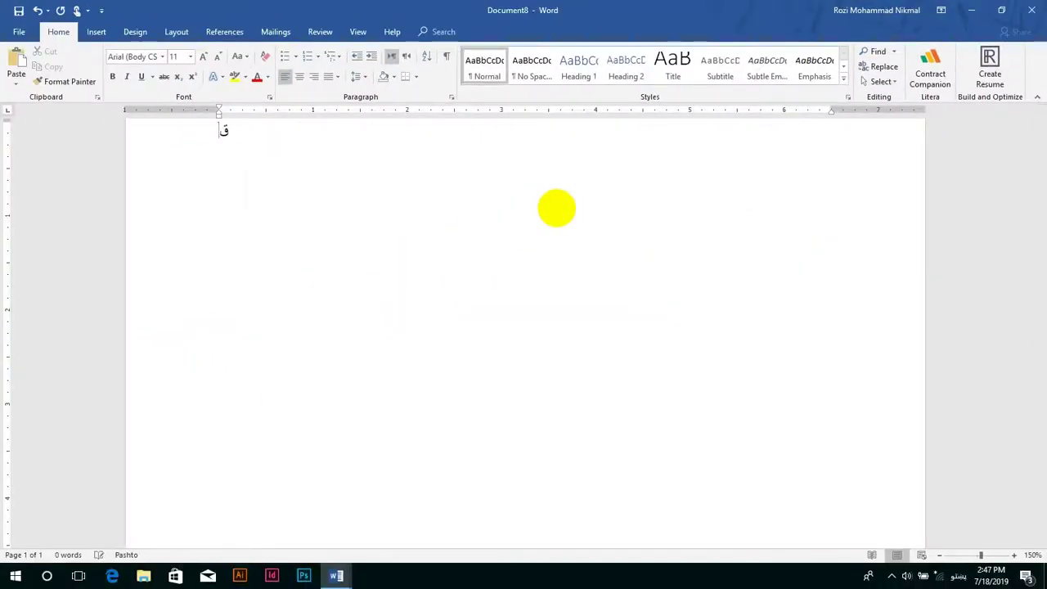
type("ندهار")
key("Return")
key("alt+shift")
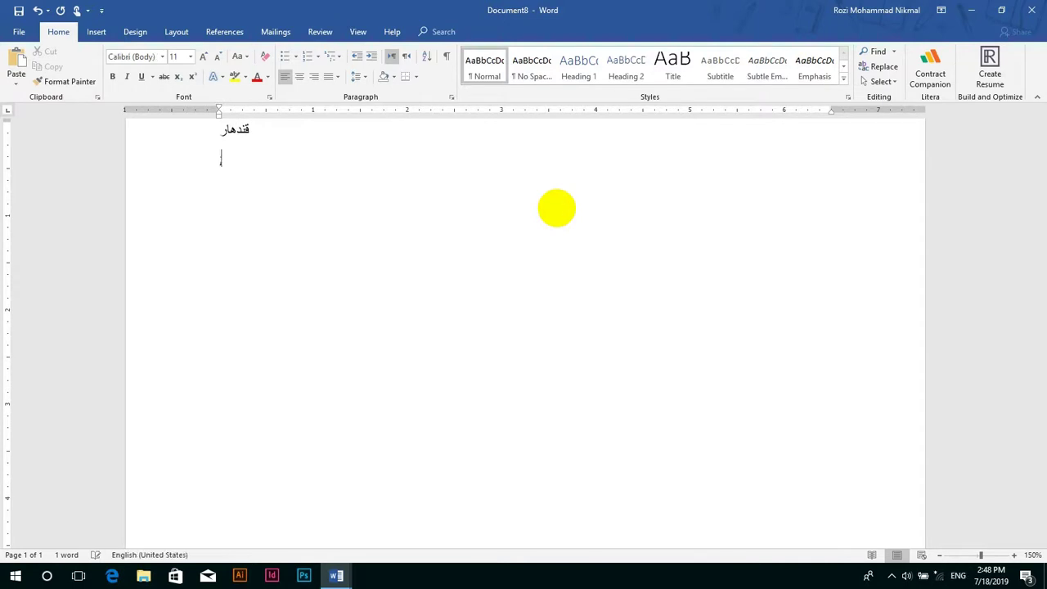
- Add "کندهار" on the second line and the letter "چ" on the third line
type(";kn")
key("BackSpace")
key("alt+shift")
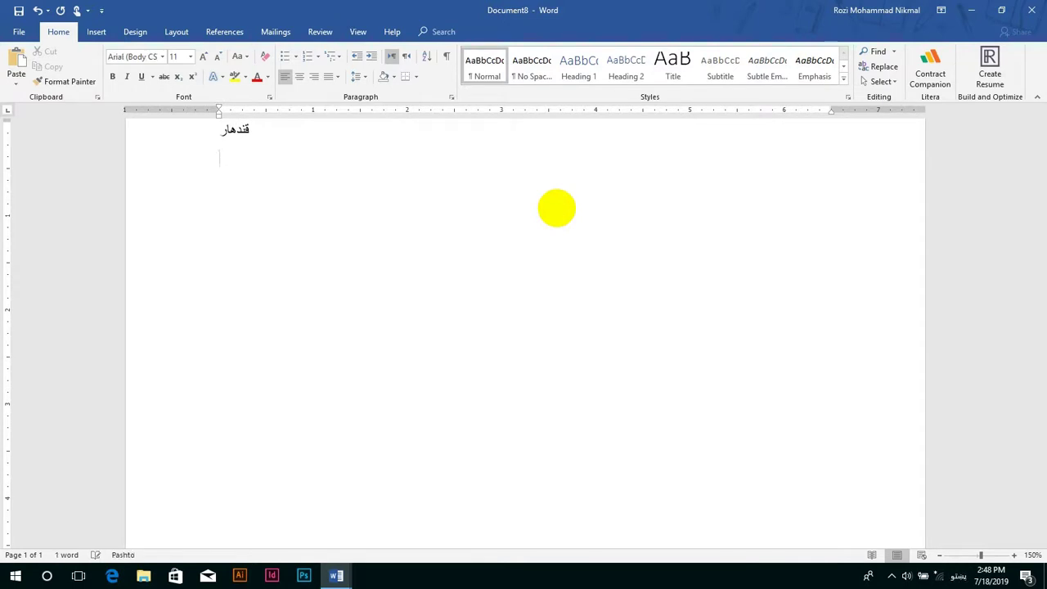
type("کندهار")
key("Return")
key("alt+shift")
type("ج")
- Enlarge all the text in the document to 36 pt
key("ctrl+a")
key("ctrl+shift+period")
key("ctrl+shift+period")
key("ctrl+shift+period")
key("ctrl+shift+period")
key("ctrl+shift+period")
key("ctrl+shift+period")
key("ctrl+shift+period")
key("ctrl+shift+period")
key("ctrl+shift+period")
key("ctrl+shift+period")
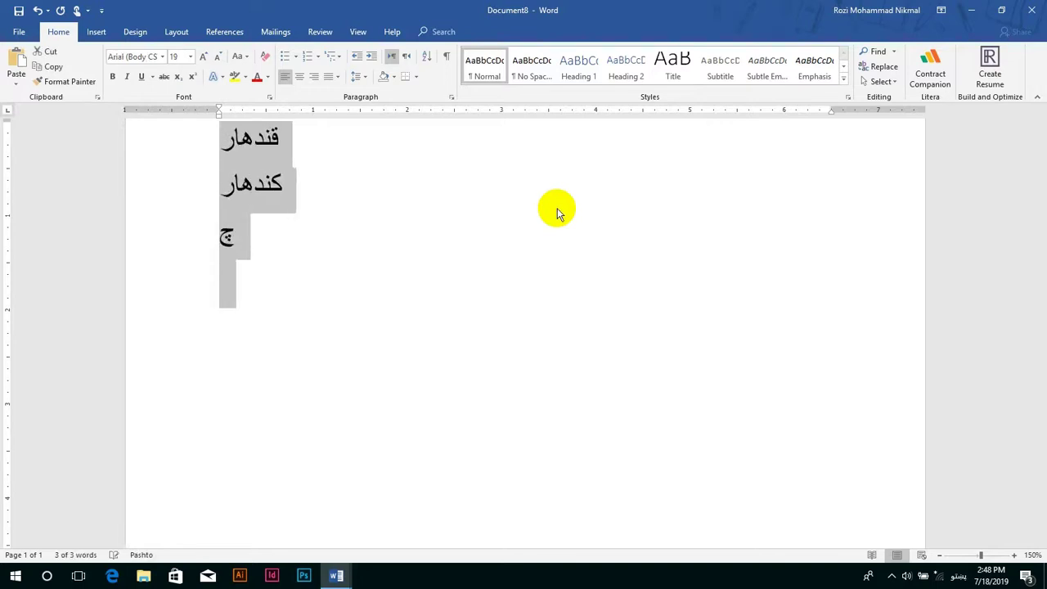
- Complete the third line as "چي" and add the spelling "چې" on a line below it
left_click(231, 299)
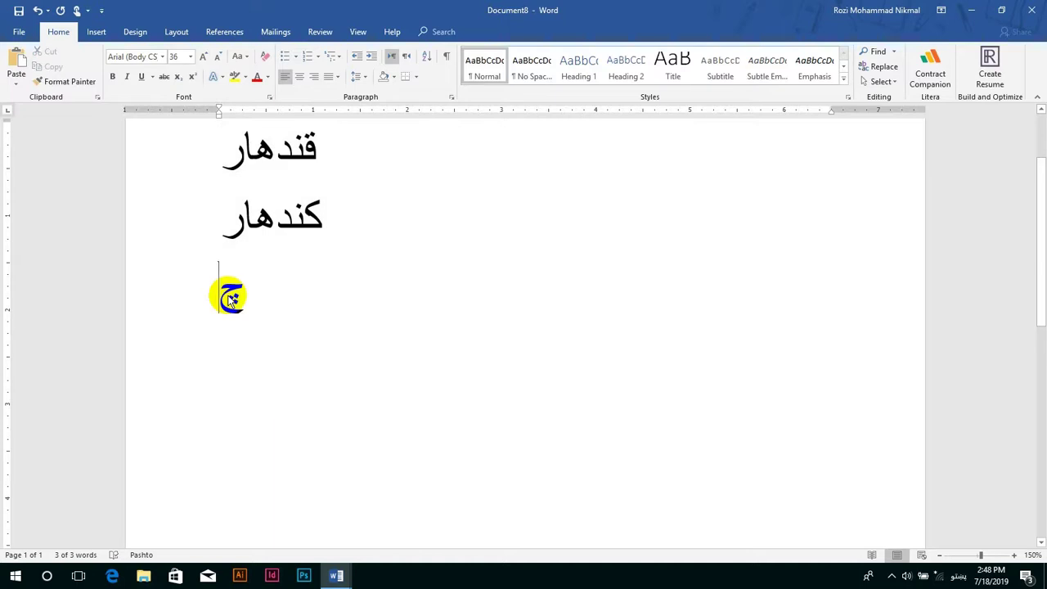
type("ي")
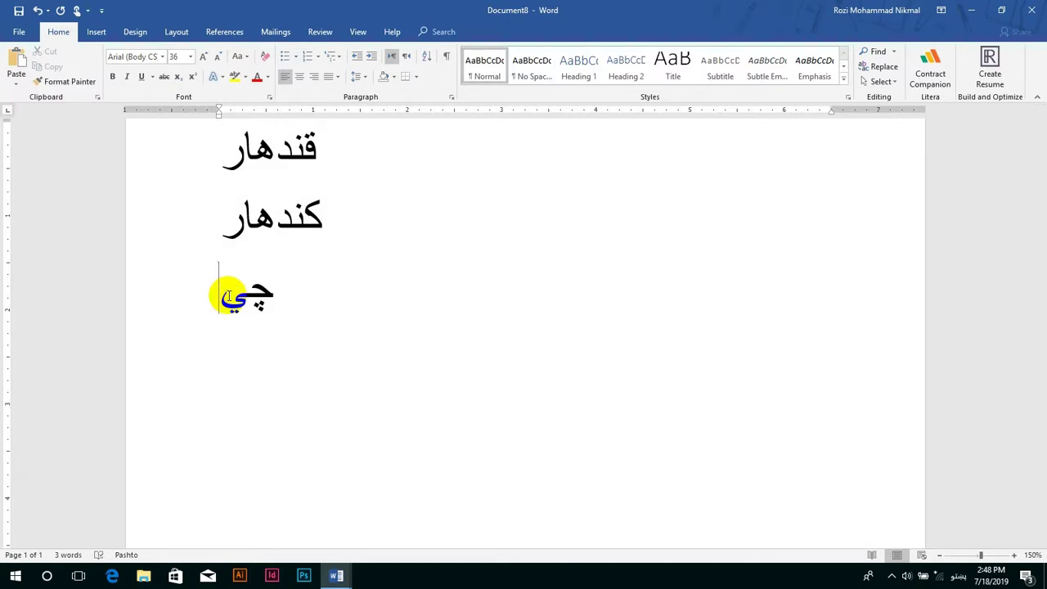
key("Return")
type("چې")
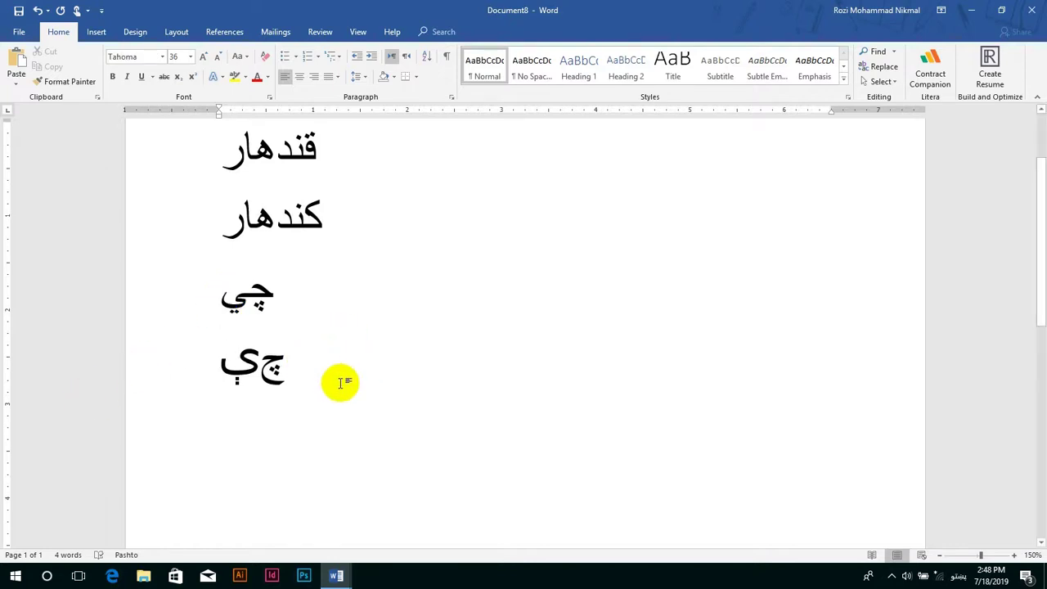
- Reopen Find and Replace, set "چې" to be replaced with "چي", and try the replacement with the Highlight format as a criterion
left_click(396, 331)
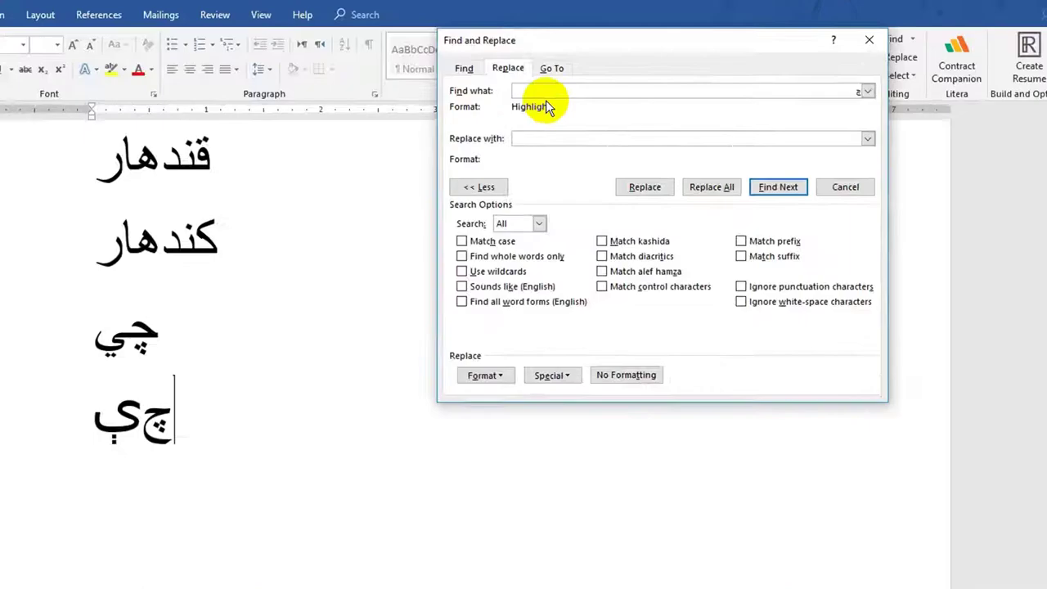
type("چپ")
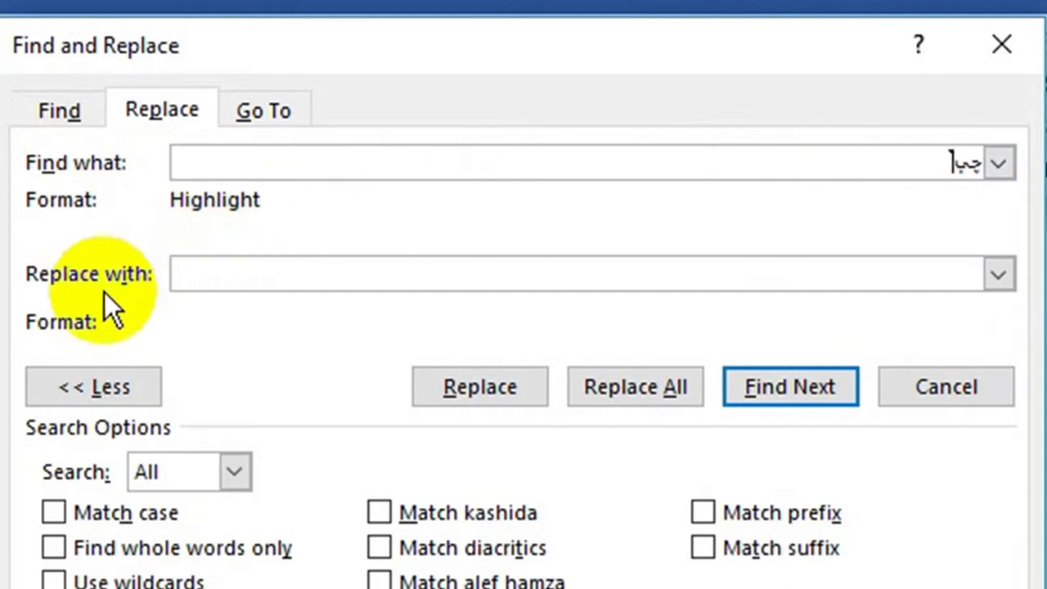
left_click(245, 273)
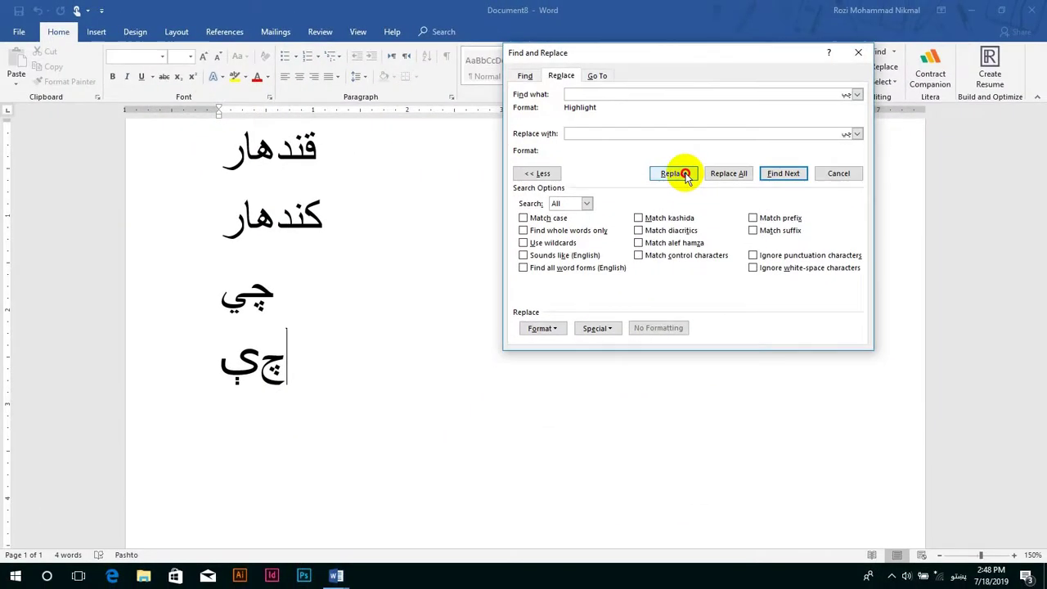
left_click(514, 386)
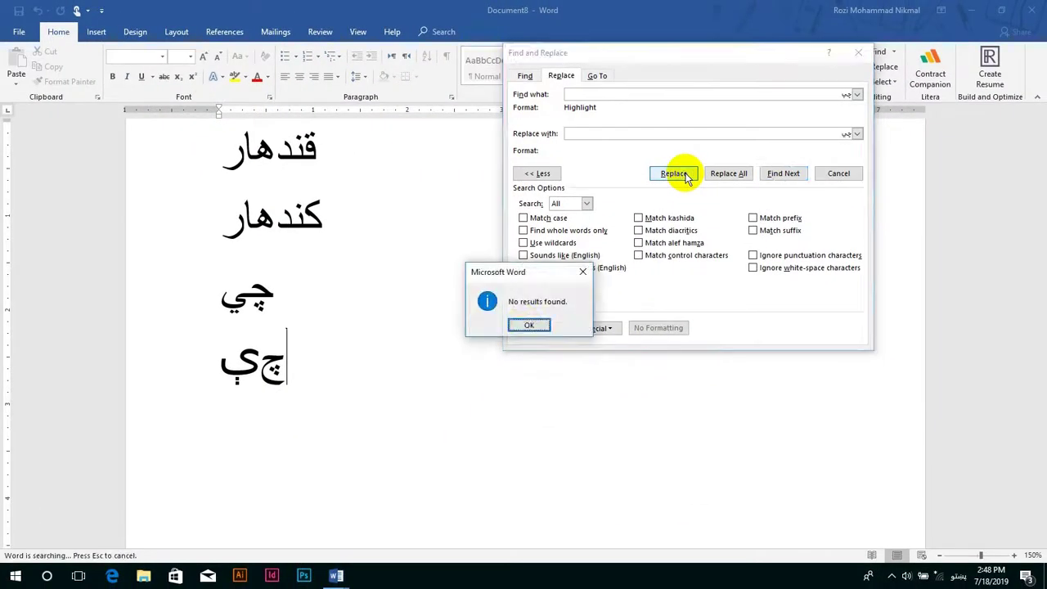
left_click(528, 324)
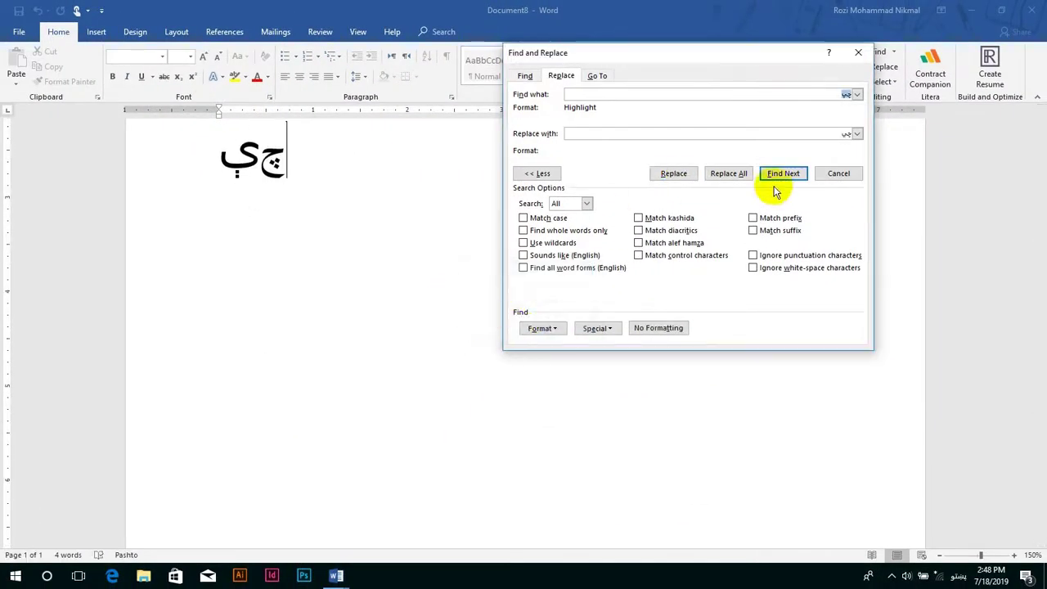
left_click(729, 173)
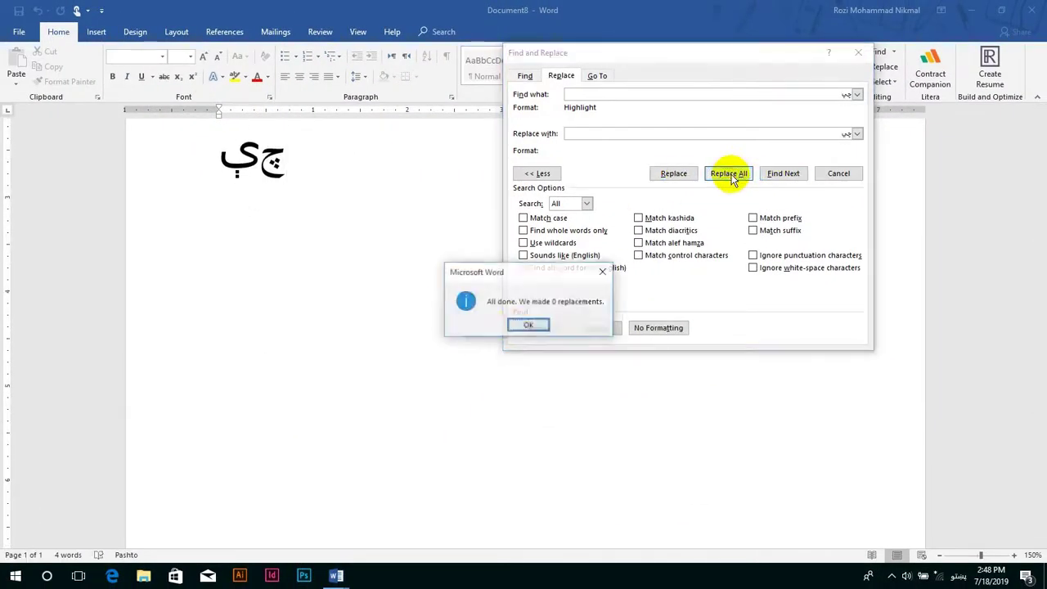
left_click(515, 327)
- Clear the Highlight format from the search criteria and replace all occurrences of "چې" with "چي"
left_click(541, 328)
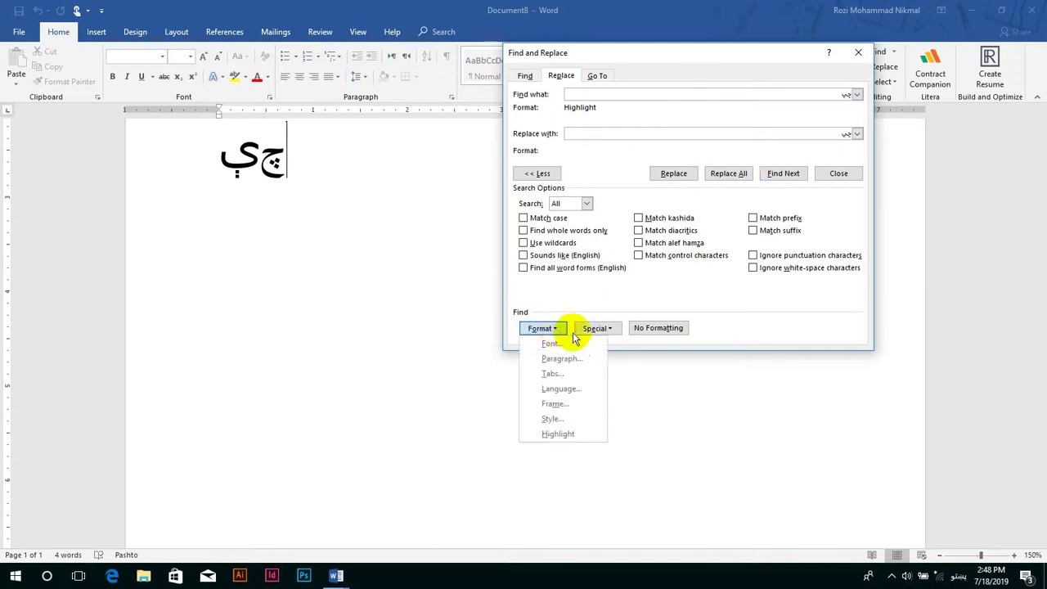
left_click(654, 328)
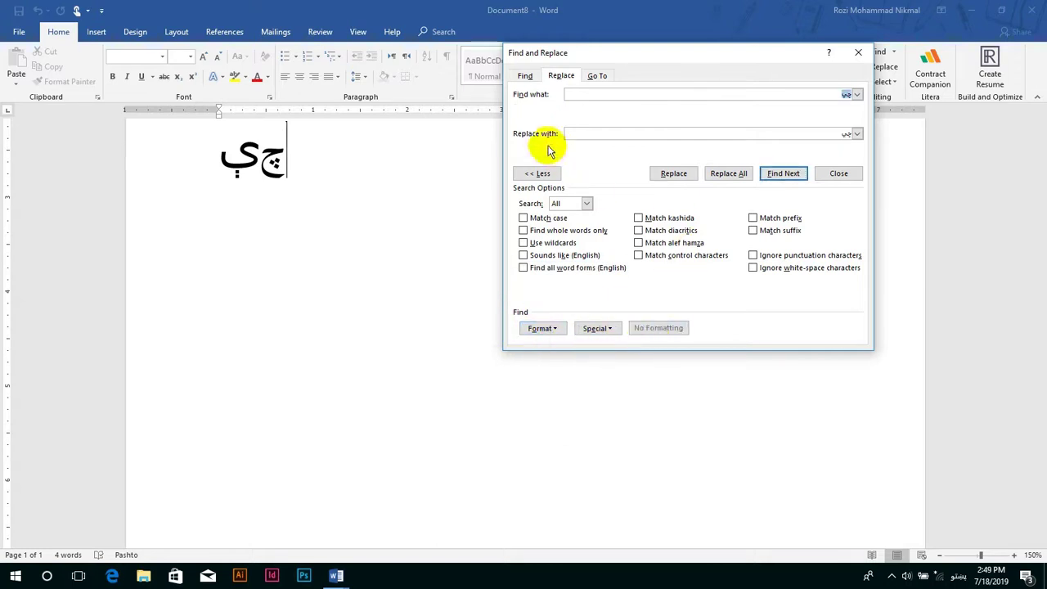
left_click(543, 329)
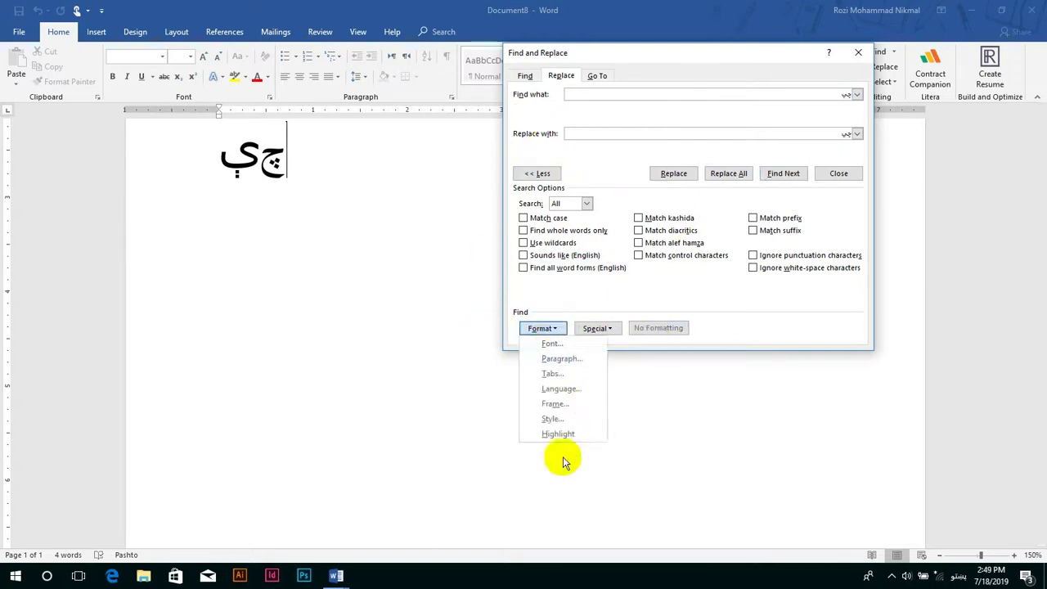
left_click(659, 204)
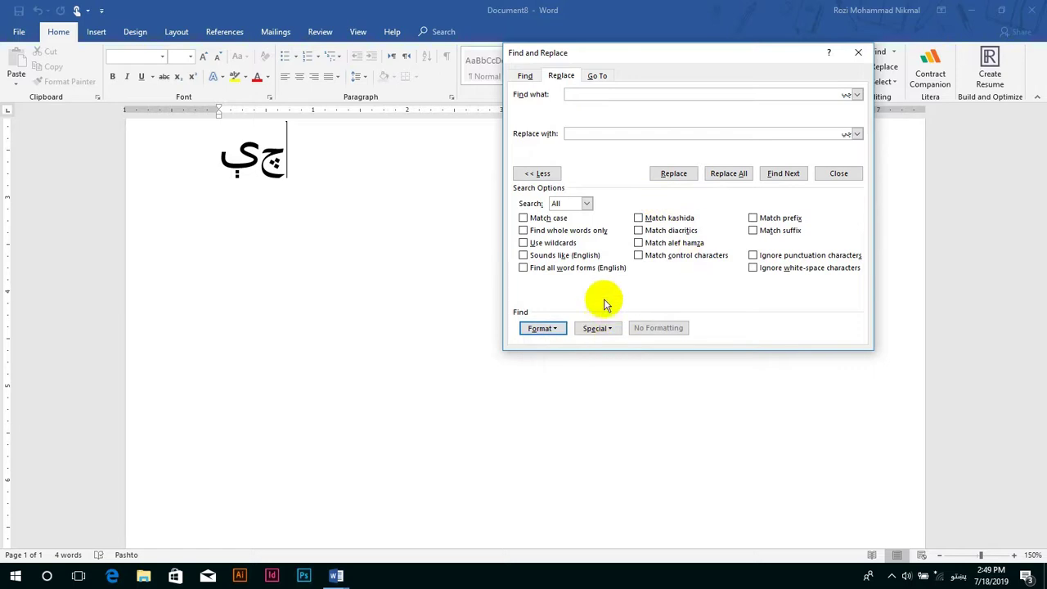
left_click(749, 175)
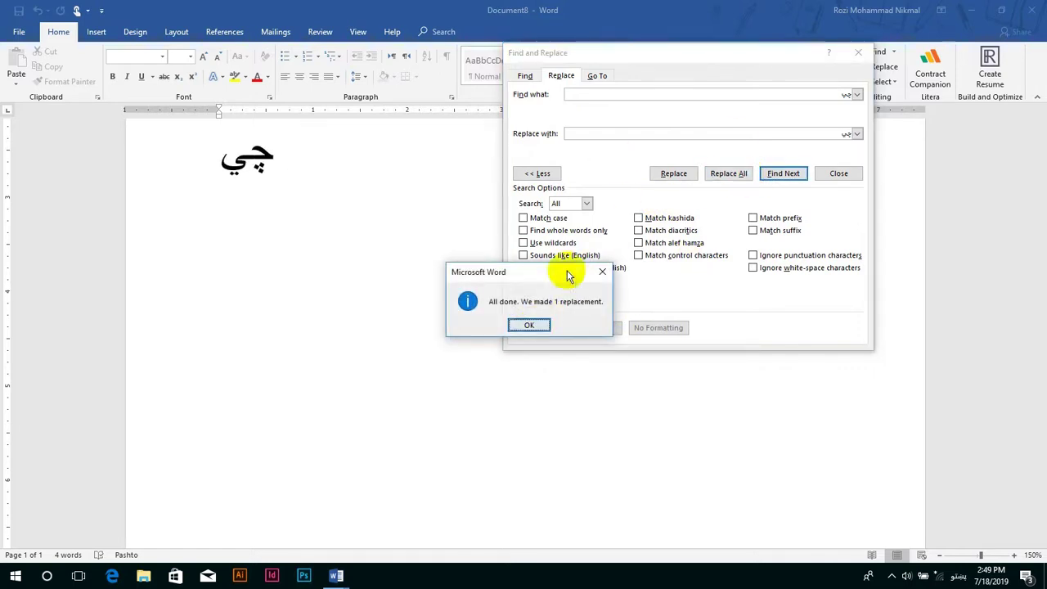
- Dismiss the replacement message, close Find and Replace, and switch to the Document6 document
left_click(532, 325)
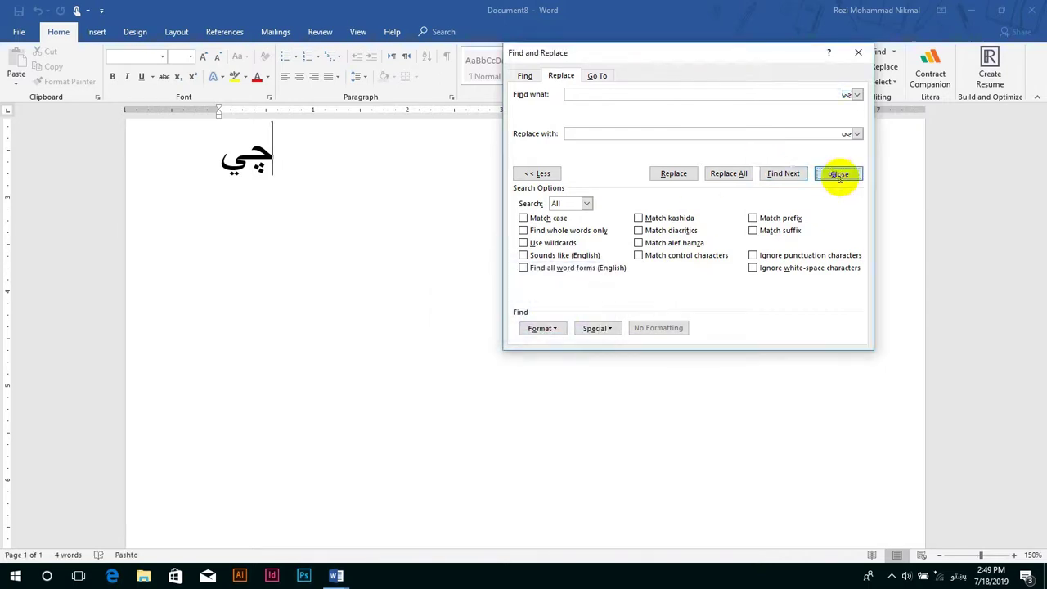
left_click(838, 174)
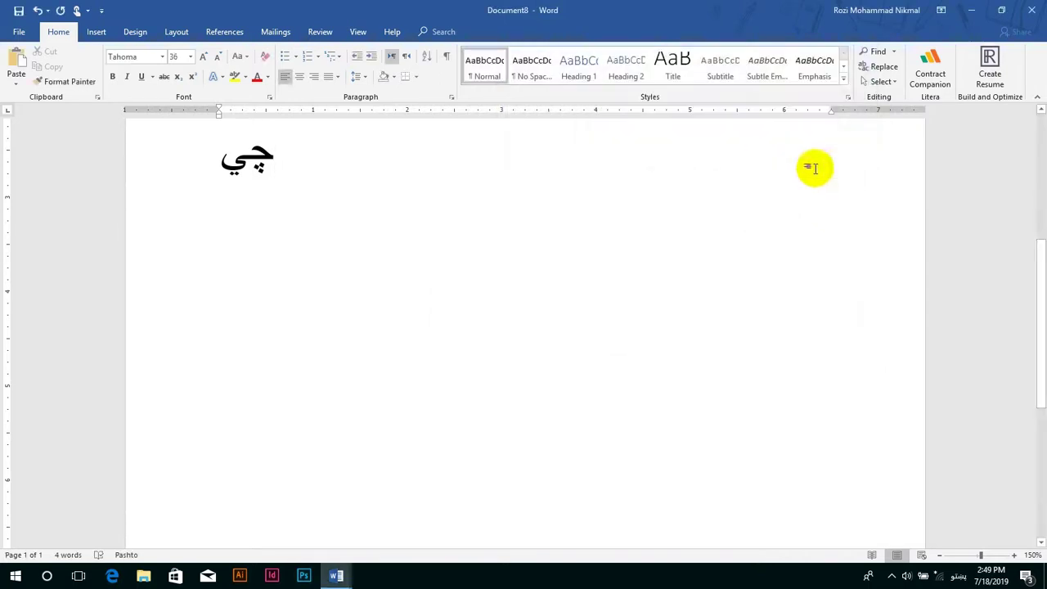
left_click(336, 576)
left_click(381, 519)
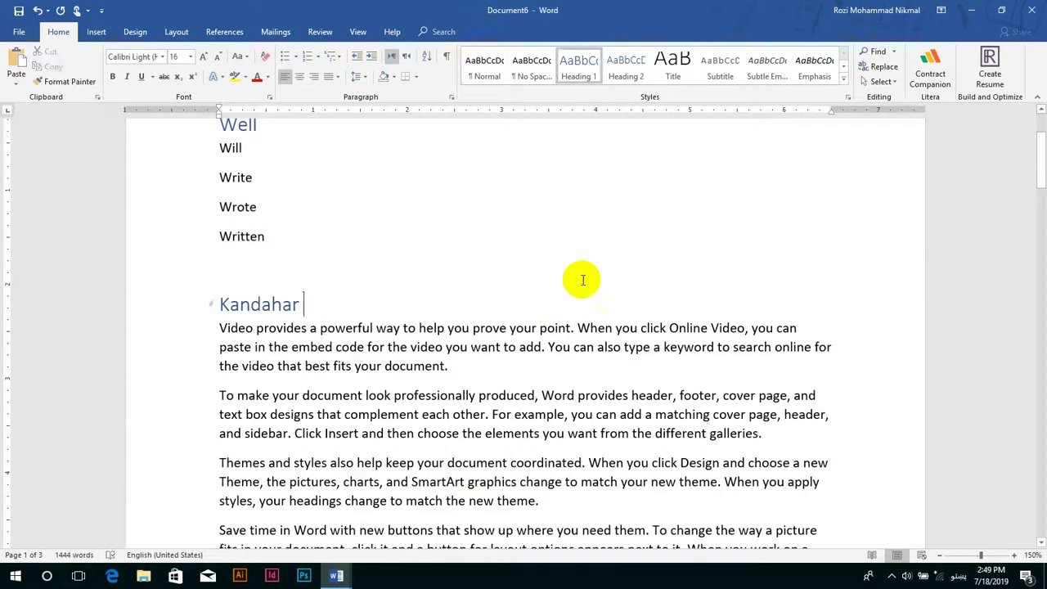
scroll(564, 274, "up", 3)
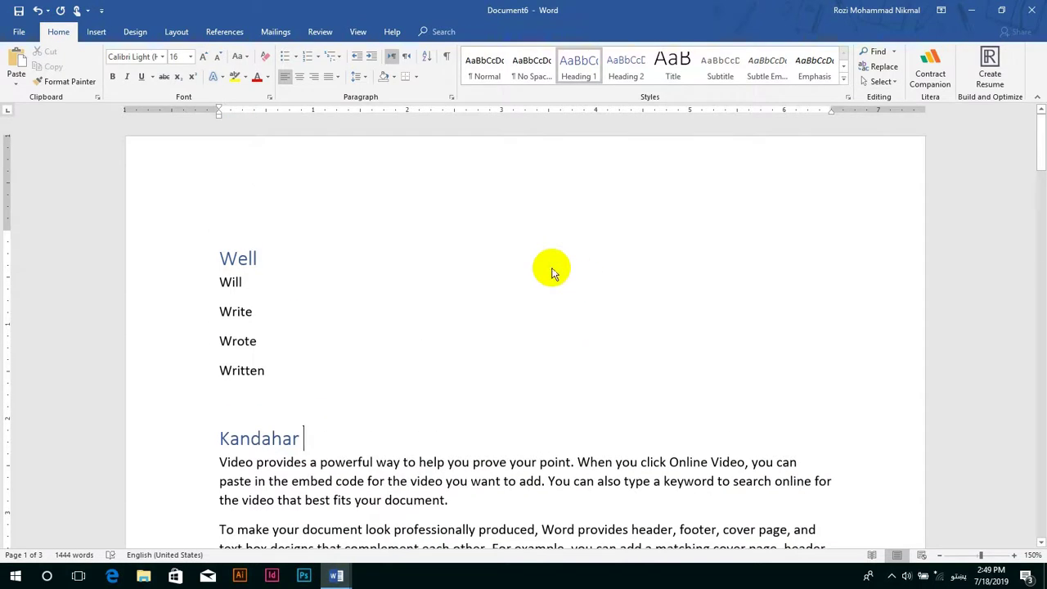
- Replace the first "video" below the Kandahar heading with "Audio" and replace all the remaining occurrences in the document
key("ctrl+h")
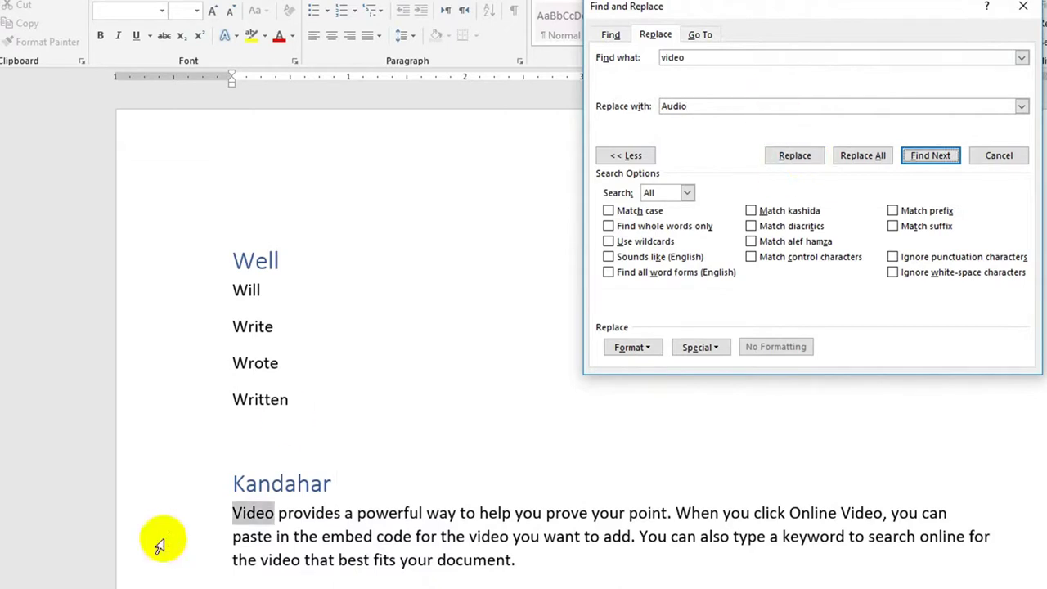
left_click(809, 161)
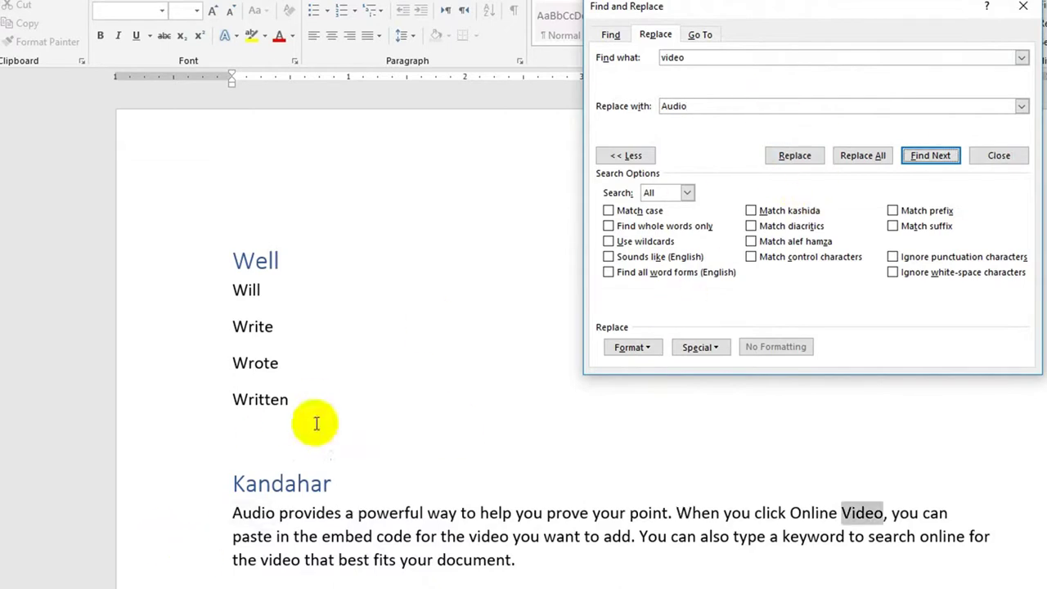
left_click(866, 155)
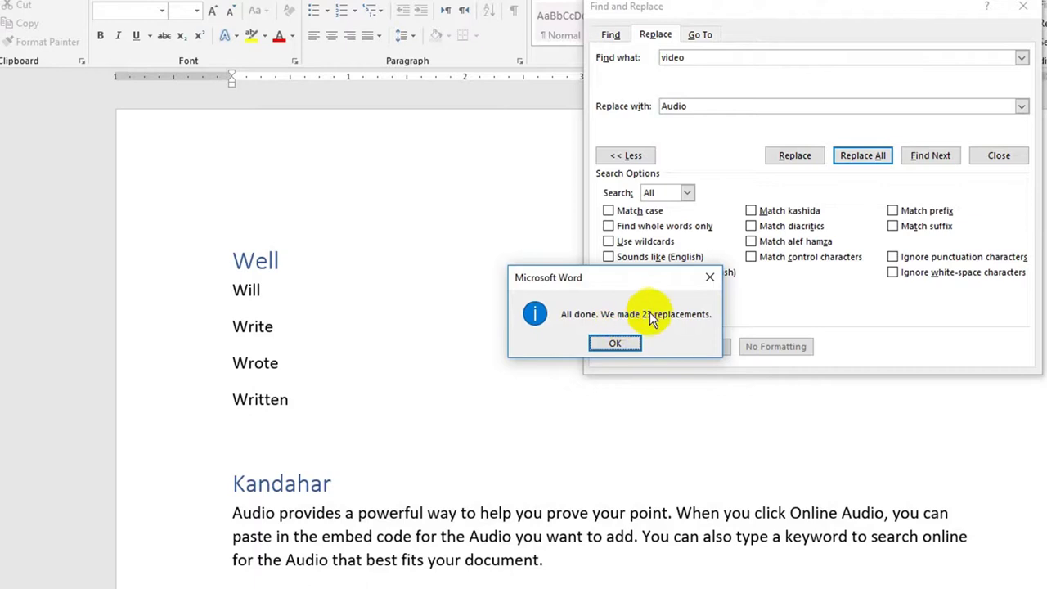
left_click(619, 343)
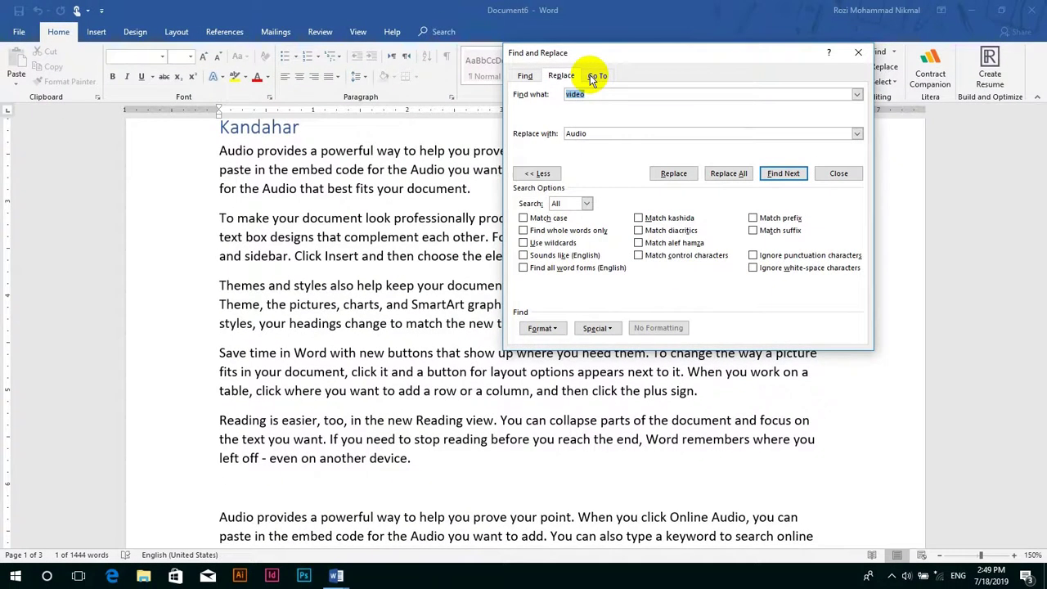
left_click(596, 76)
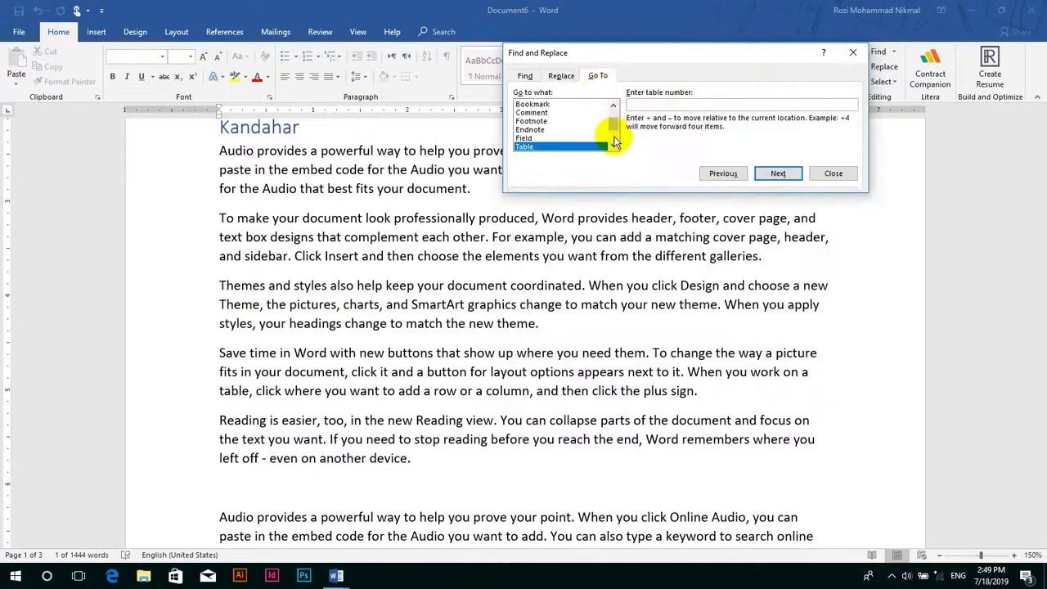
left_click(832, 173)
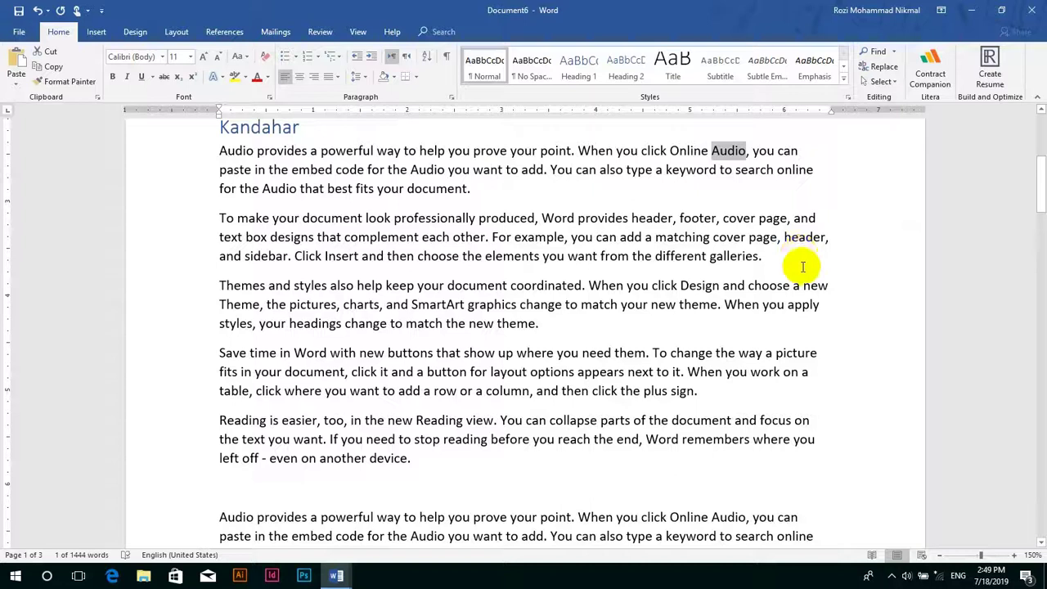
- From the "Well" heading at the document's start, use the Go To command to move to page 3
scroll(804, 316, "up", 5)
left_click(674, 231)
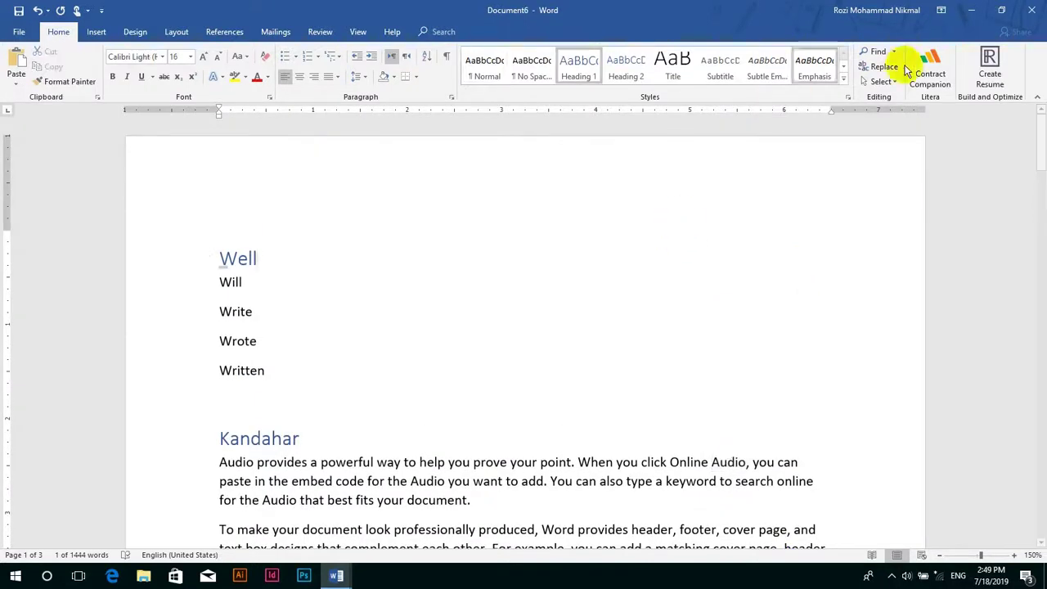
left_click(894, 52)
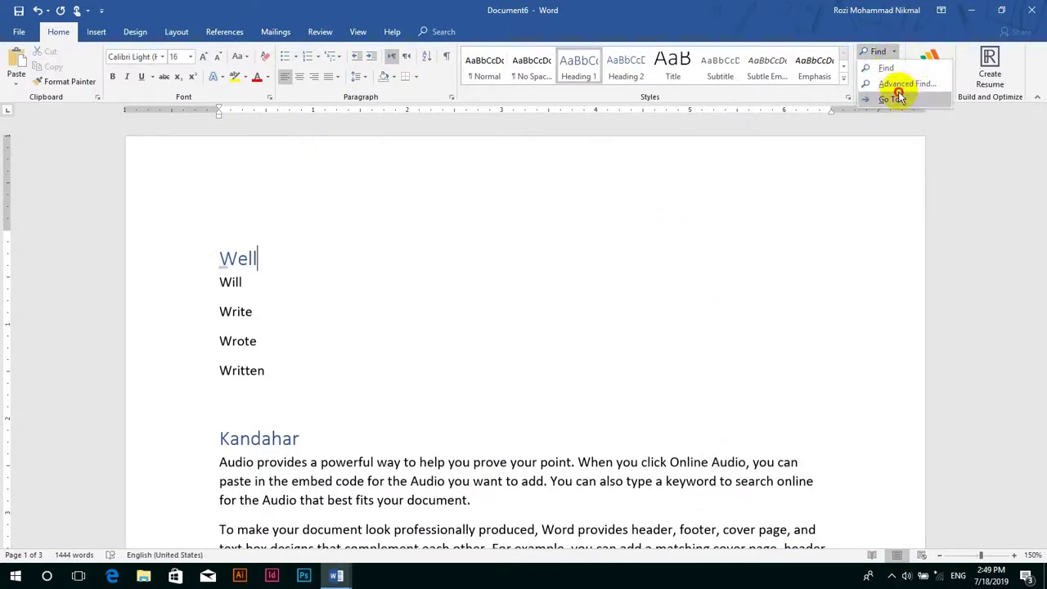
left_click(899, 97)
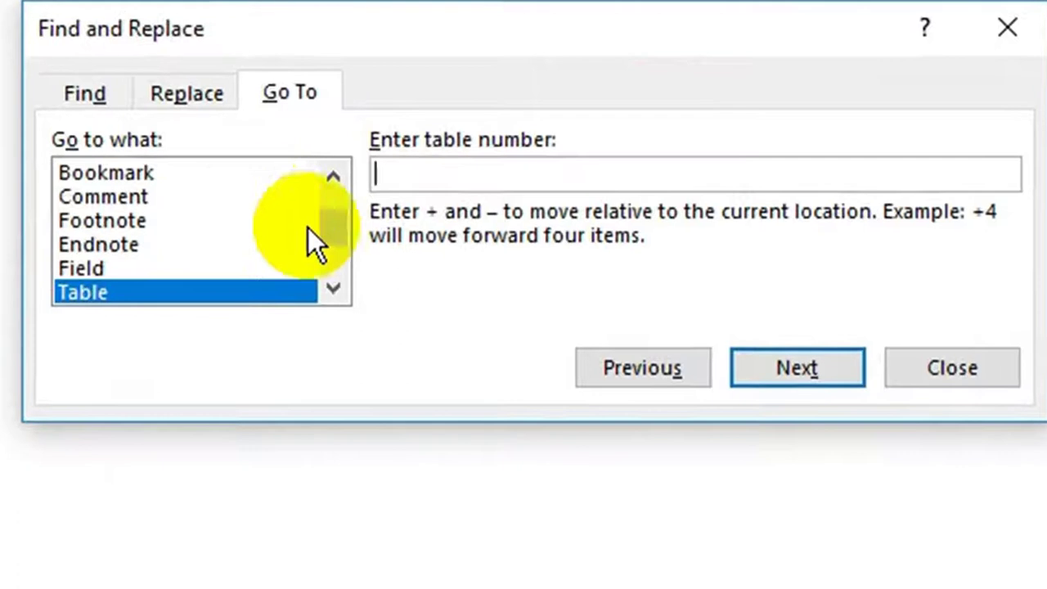
left_click(452, 268)
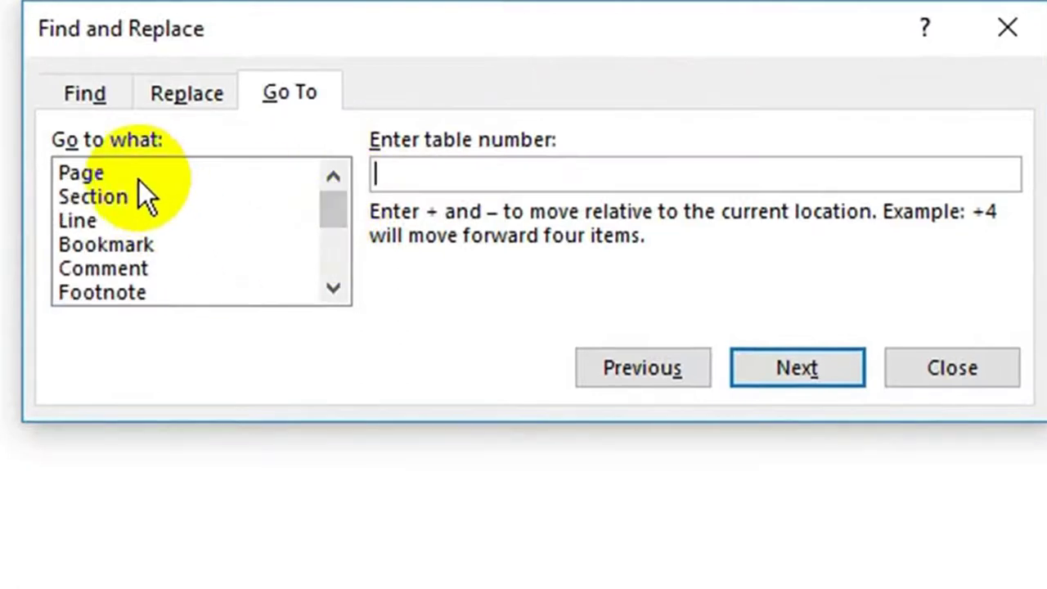
left_click(139, 180)
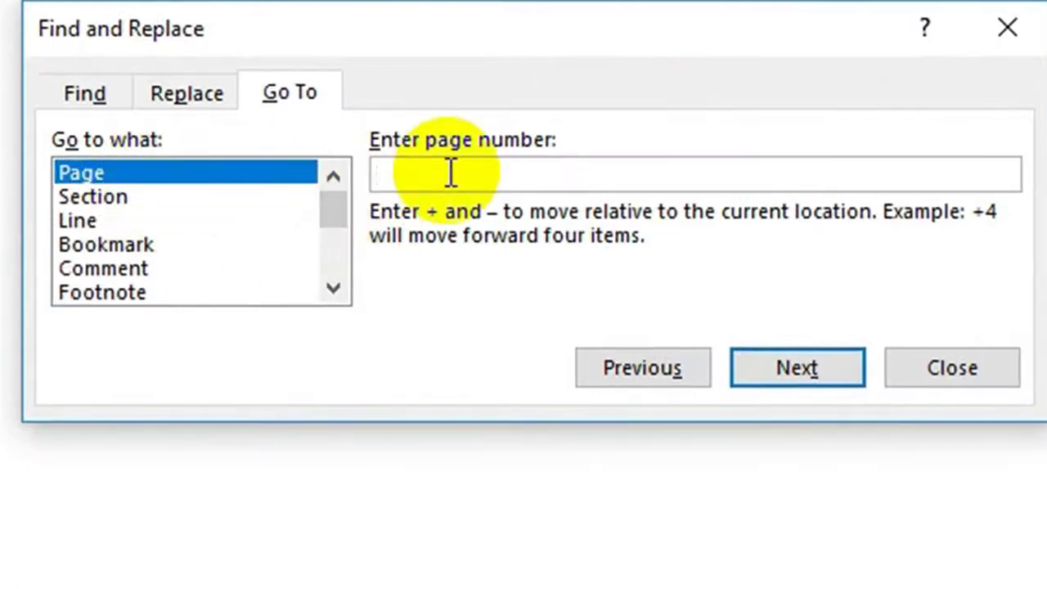
left_click(449, 172)
type("3")
left_click(769, 372)
left_click(948, 367)
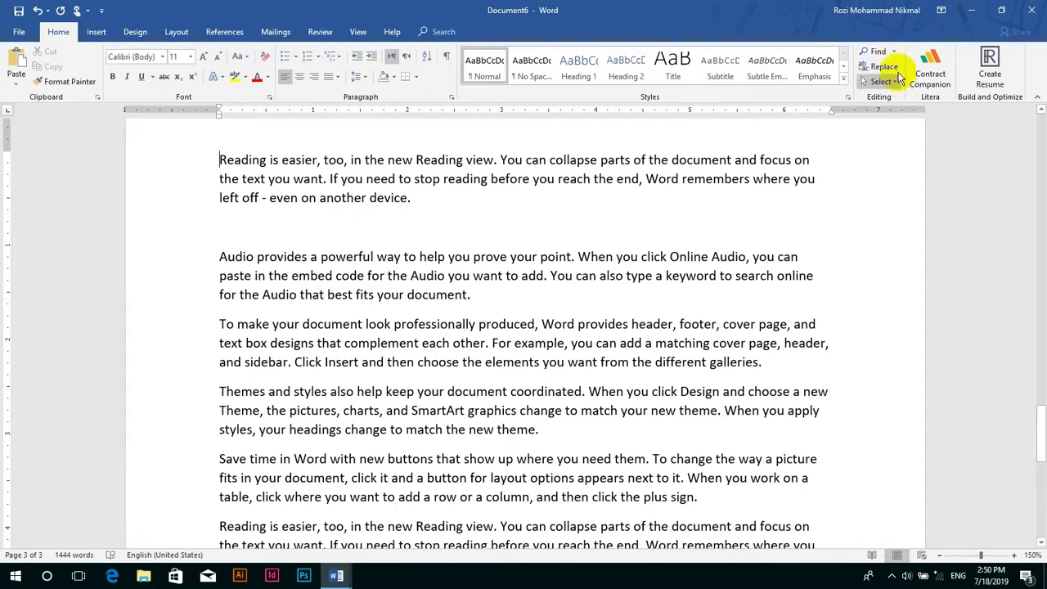
- Use the Go To command to move the cursor to line 3 of the document
left_click(892, 50)
left_click(890, 96)
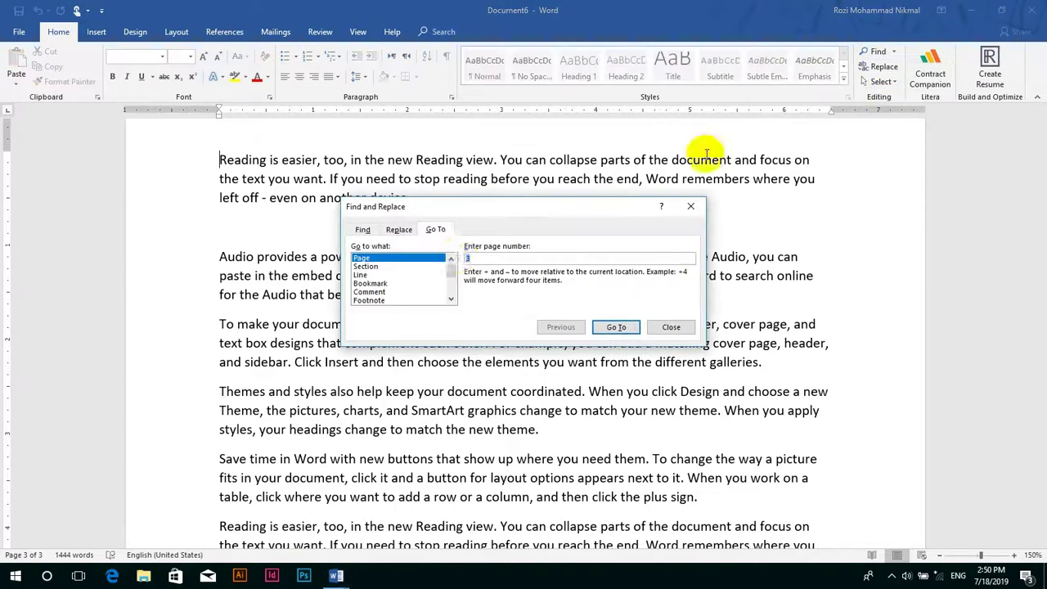
left_click(365, 267)
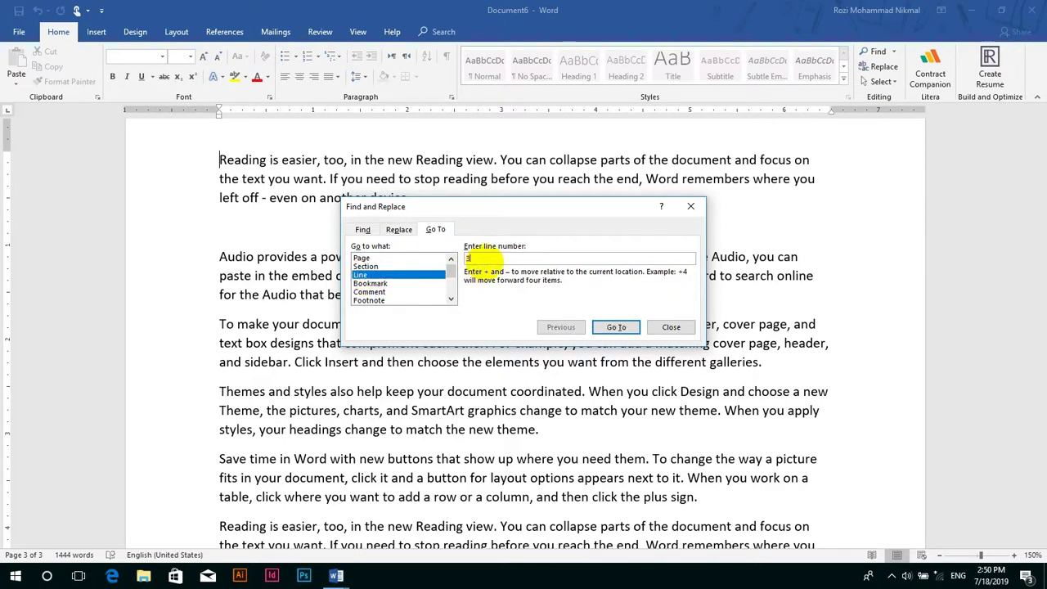
left_click(615, 327)
left_click(671, 327)
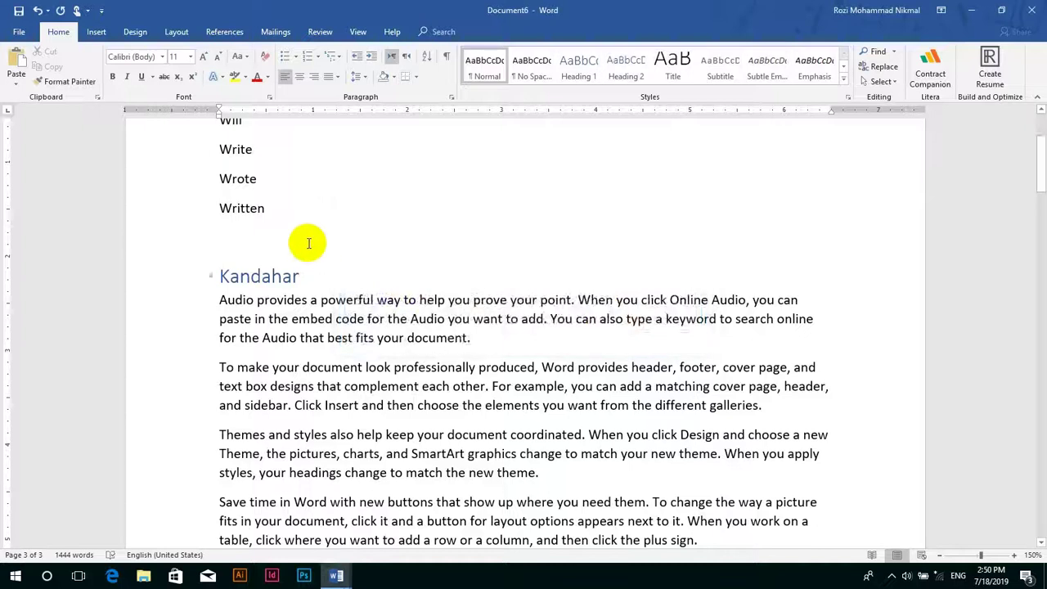
scroll(309, 242, "up", 3)
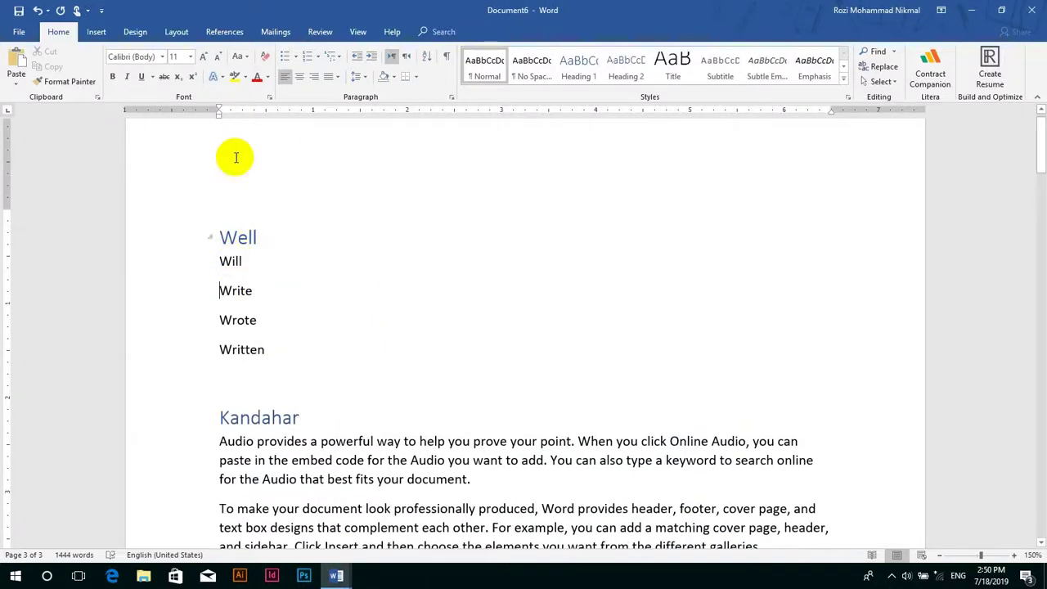
- Insert a Next Page section break in front of the word "Write"
left_click(219, 33)
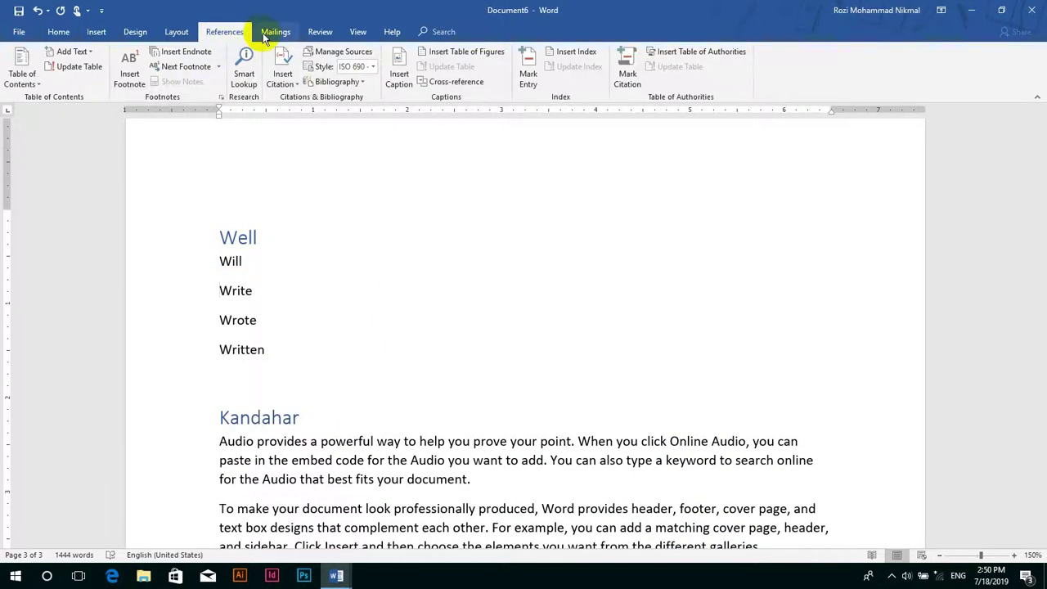
left_click(177, 32)
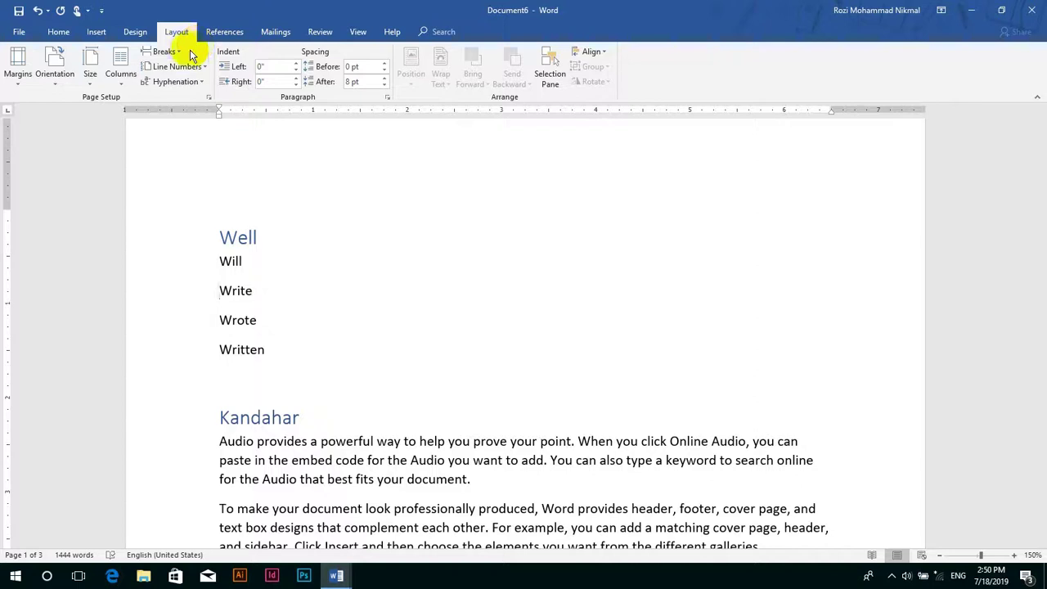
left_click(182, 52)
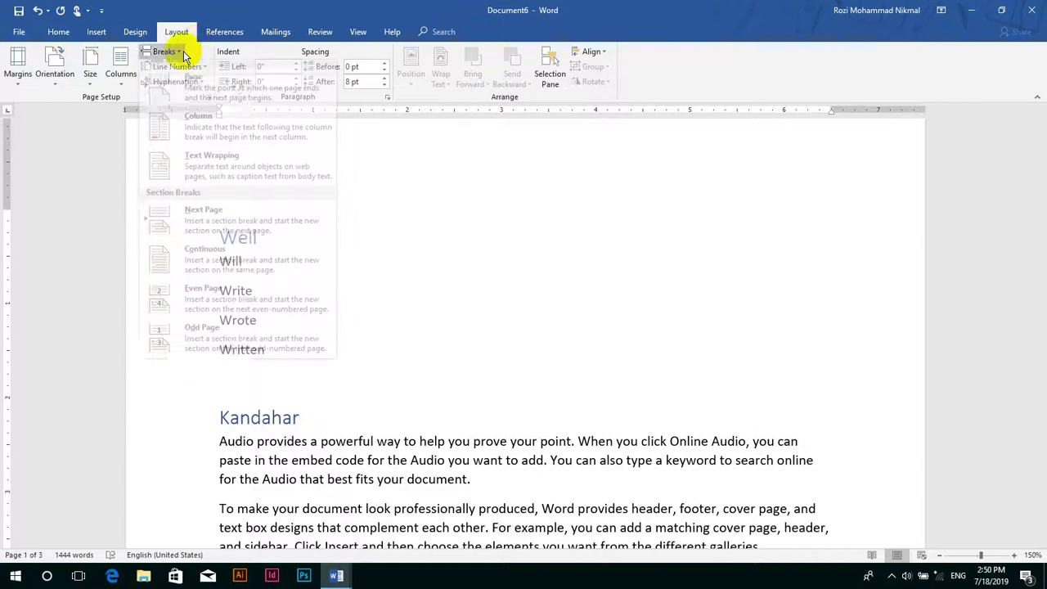
left_click(191, 223)
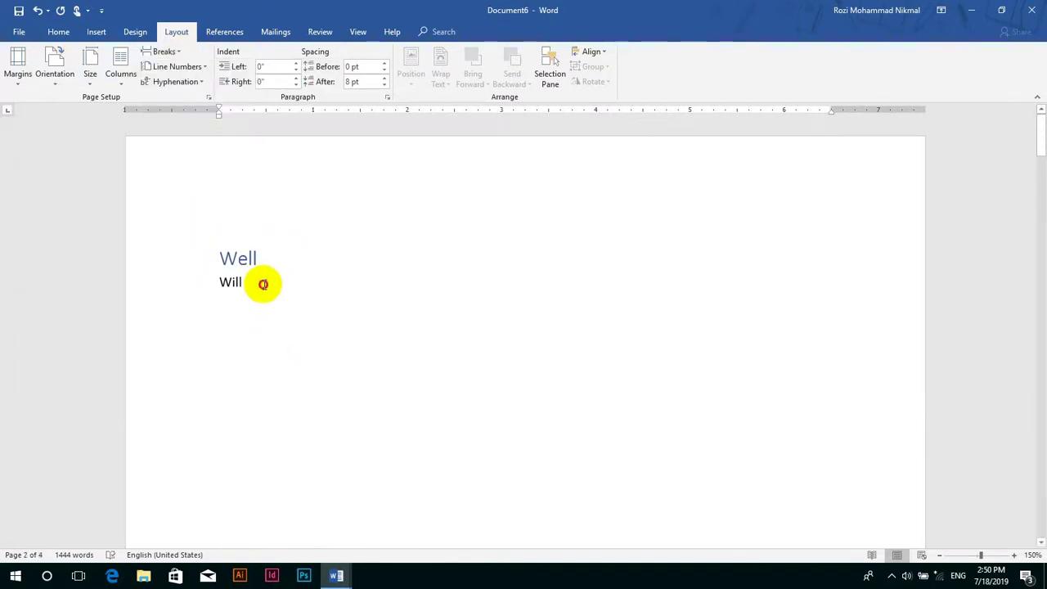
- From the line "Will", use the Go To command to move to section 2
left_click(67, 35)
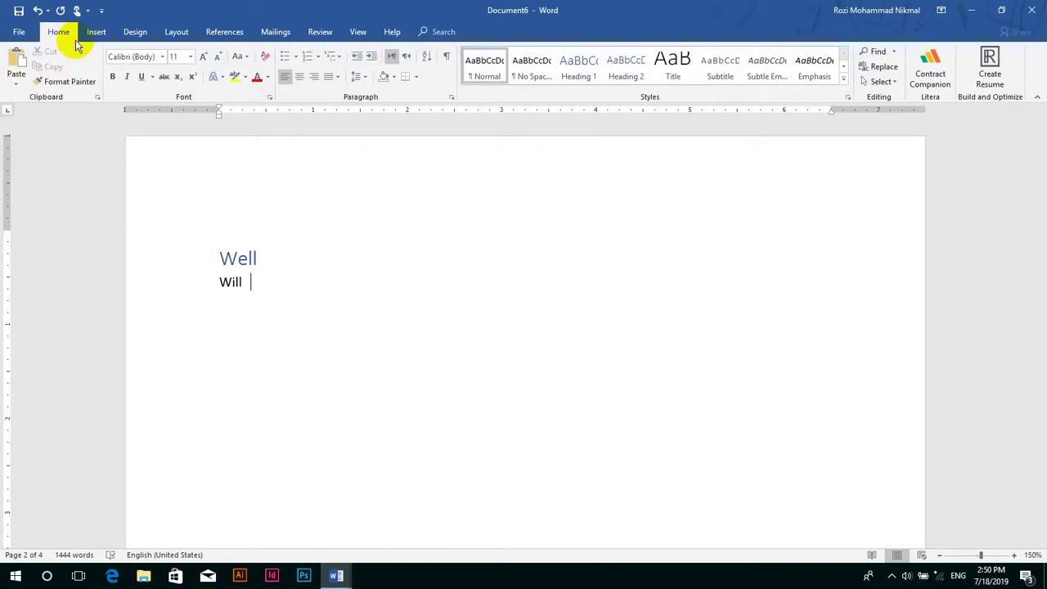
key("ctrl+g")
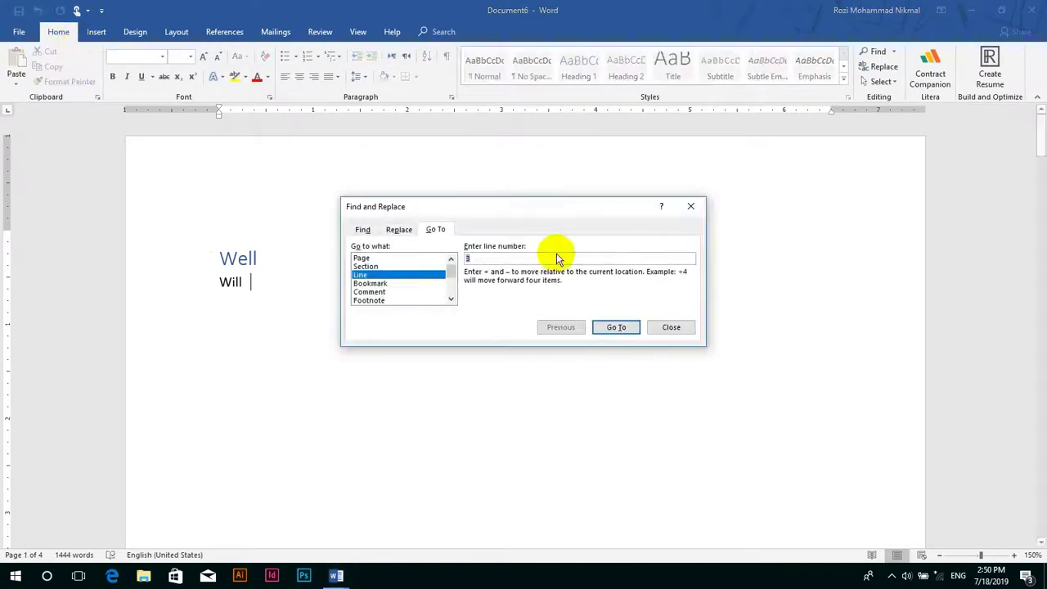
left_click(365, 266)
left_click(480, 260)
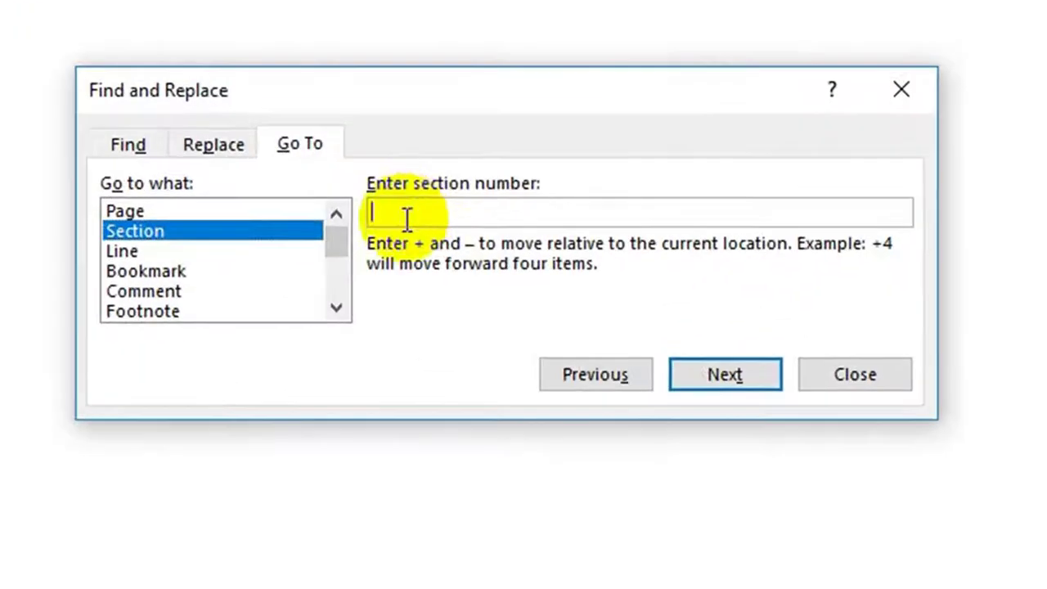
type("2")
left_click(711, 368)
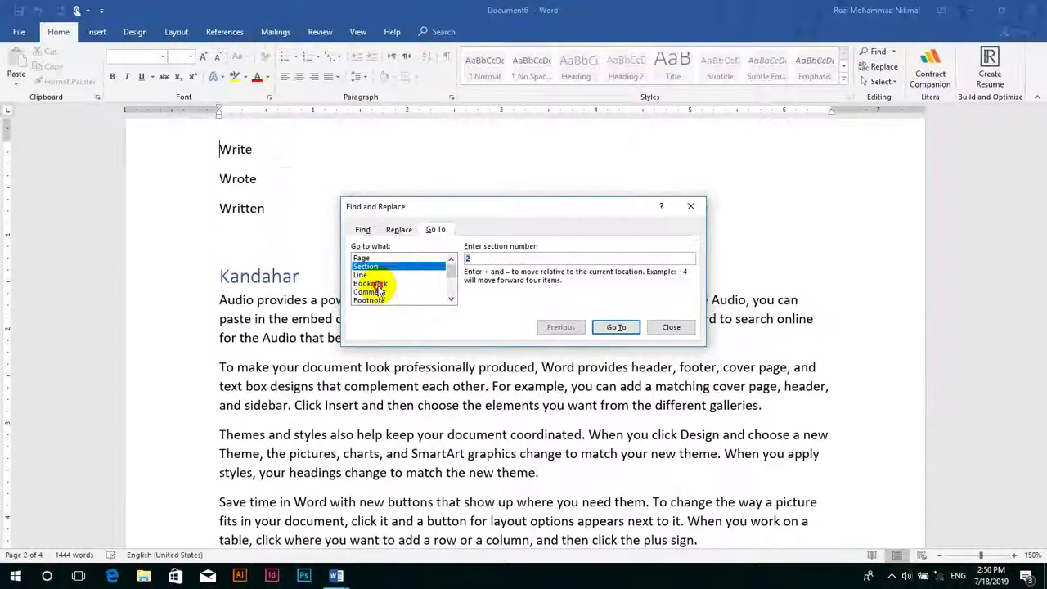
- Examine the Bookmark, Comment, Footnote, Table and Equation targets offered by the Go To command
left_click(378, 284)
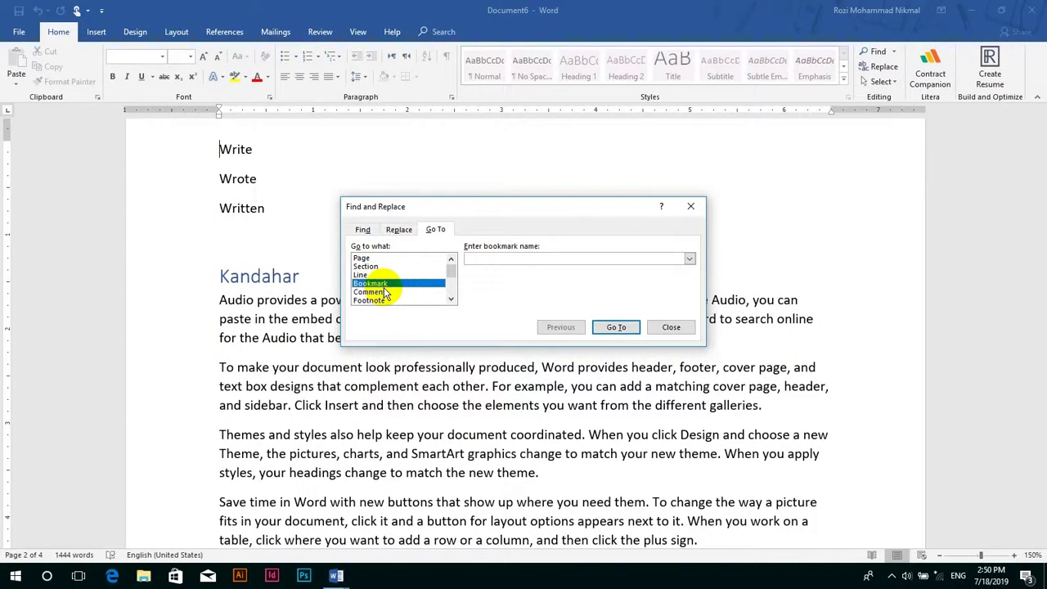
left_click(383, 292)
left_click(380, 301)
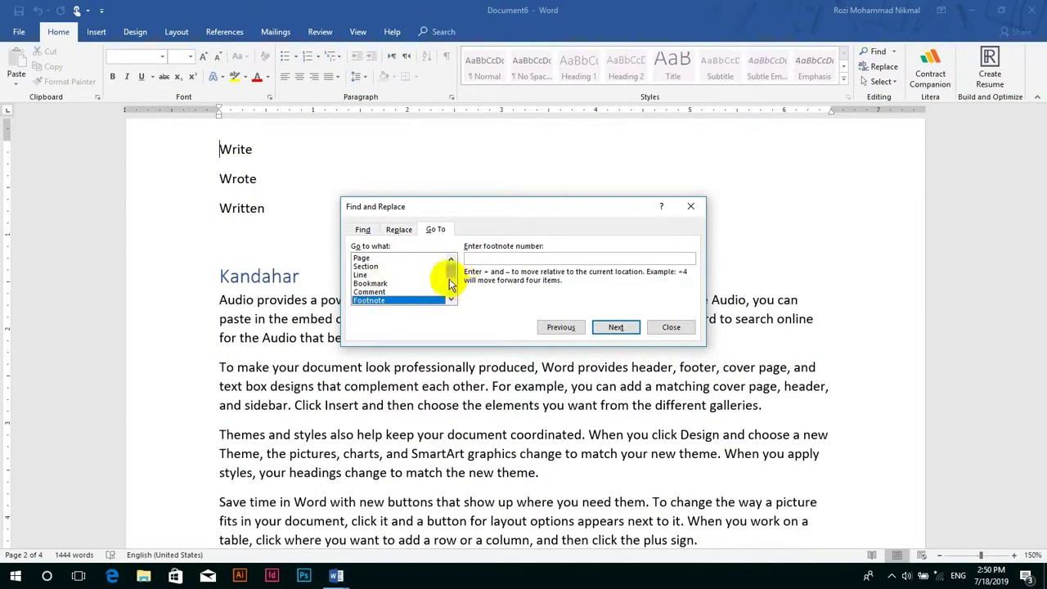
left_click_drag(455, 278, 450, 287)
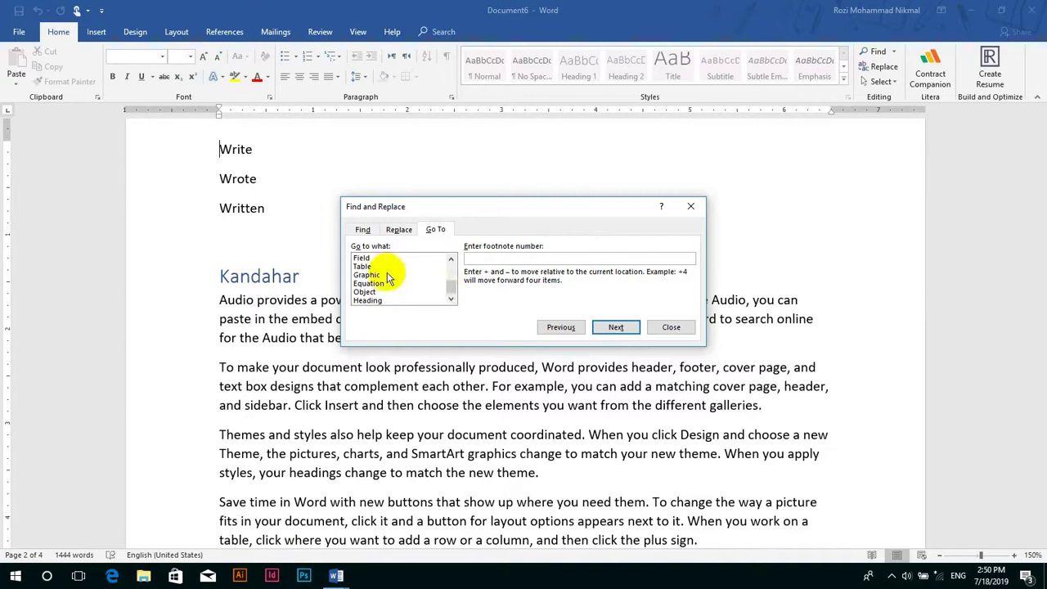
left_click(386, 267)
left_click(385, 284)
- Choose Heading as the Go To target and move to heading number 1
left_click(376, 301)
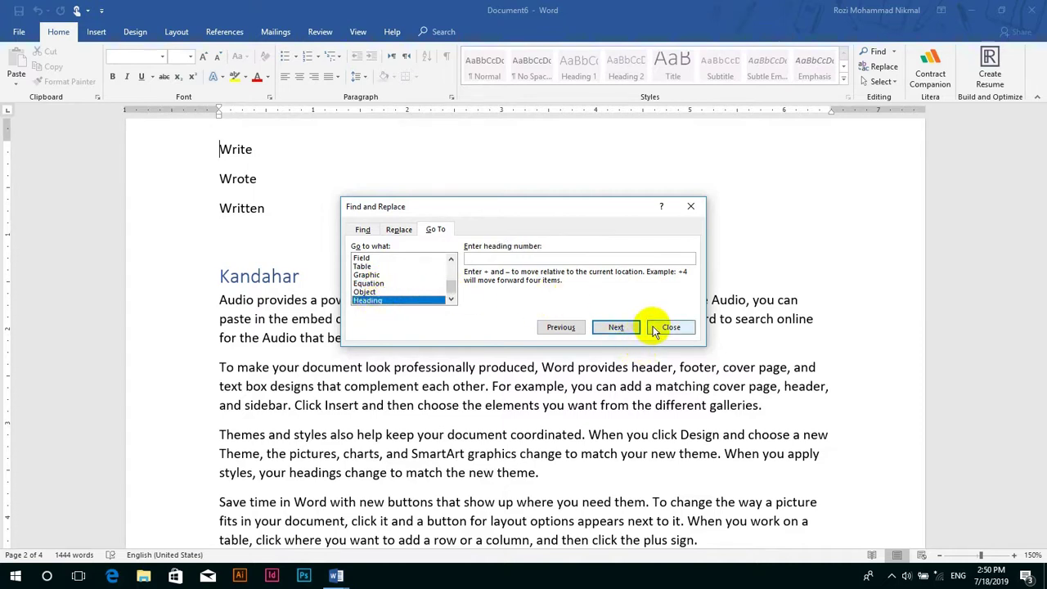
left_click(520, 254)
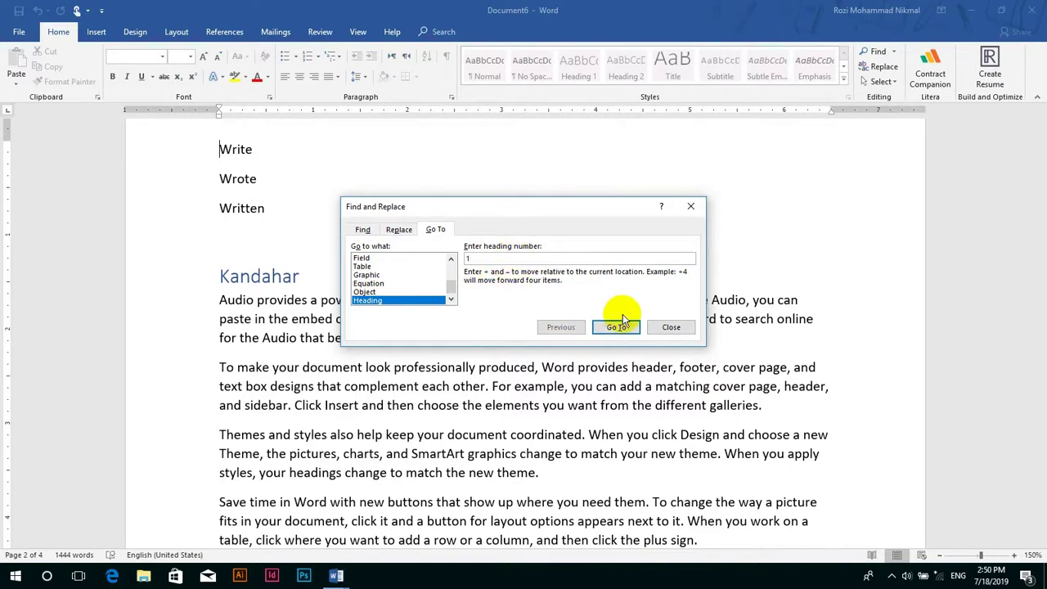
left_click(619, 326)
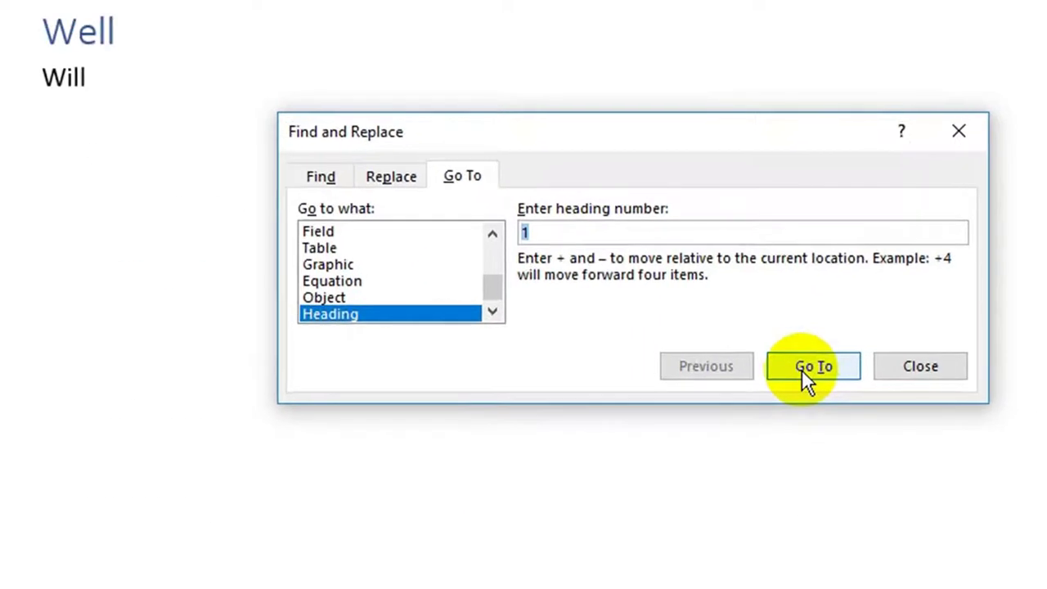
left_click(801, 369)
left_click(803, 374)
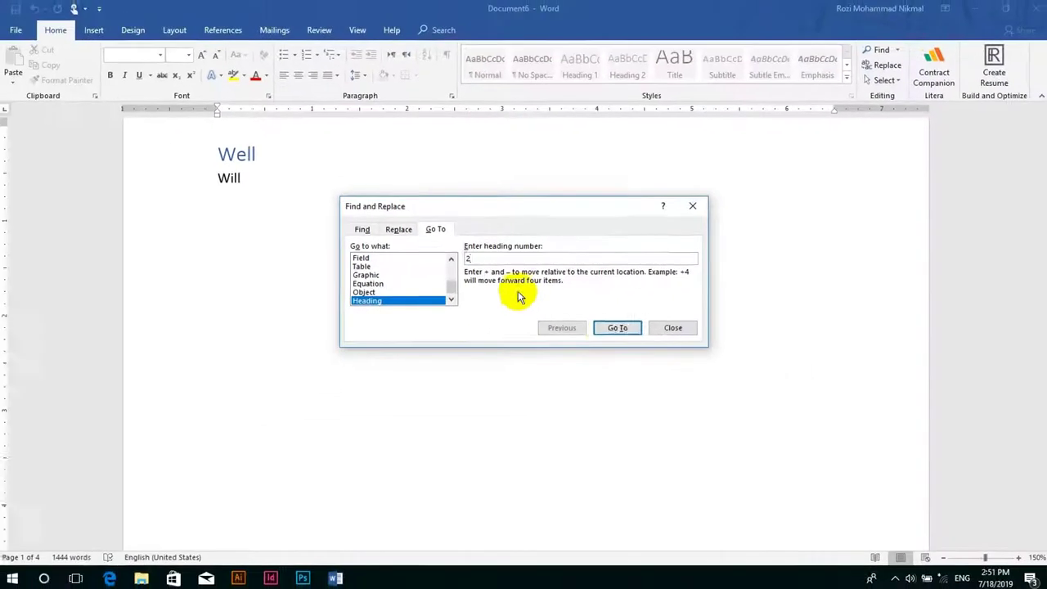
- Use the Go To command to move to heading number 2 and on to heading number 3, closing the dialog at the end
type("2")
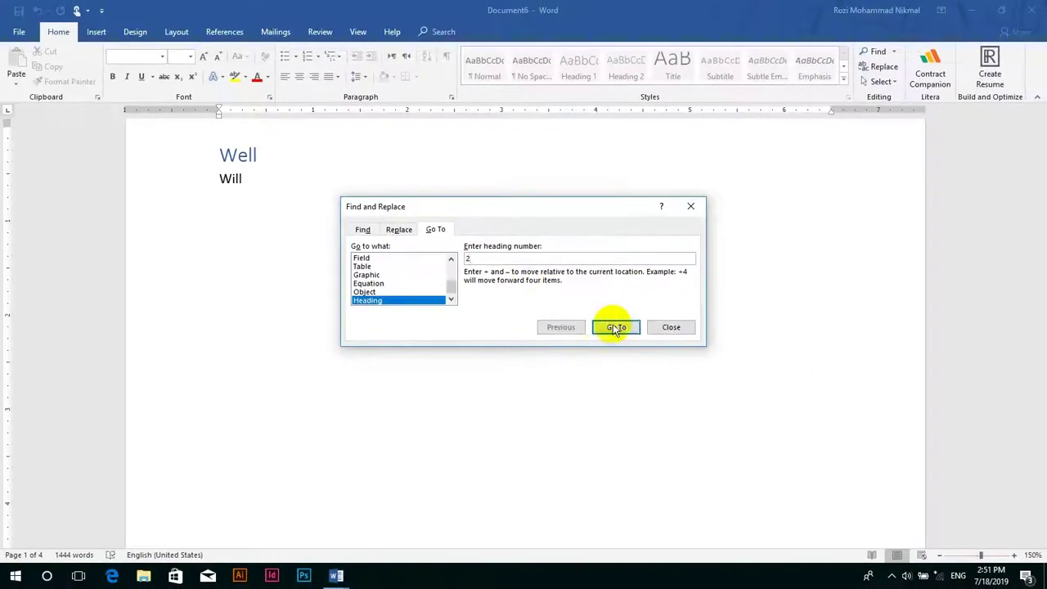
left_click(797, 364)
left_click(615, 327)
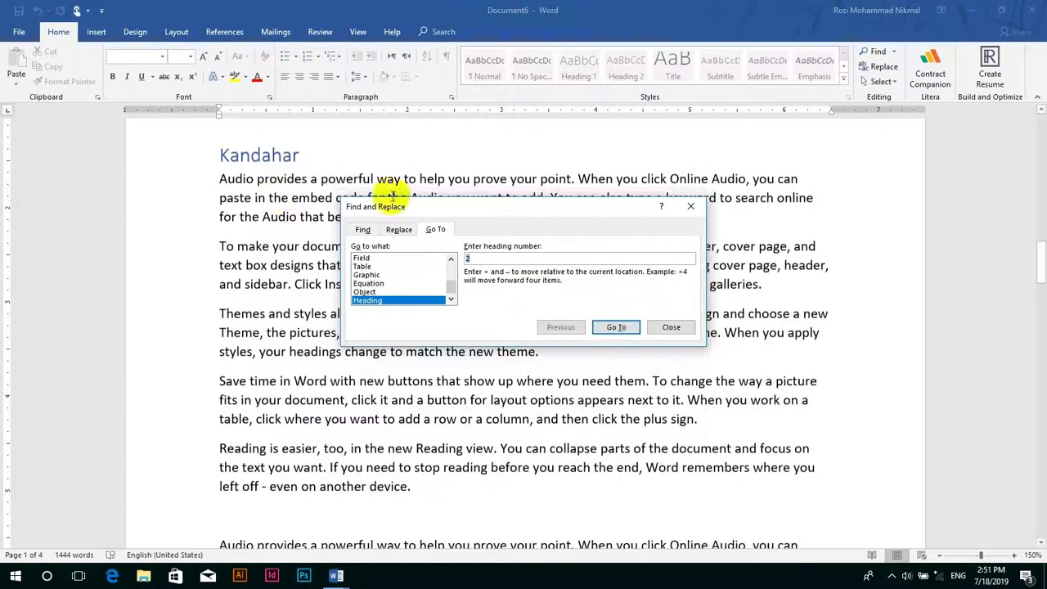
type("3")
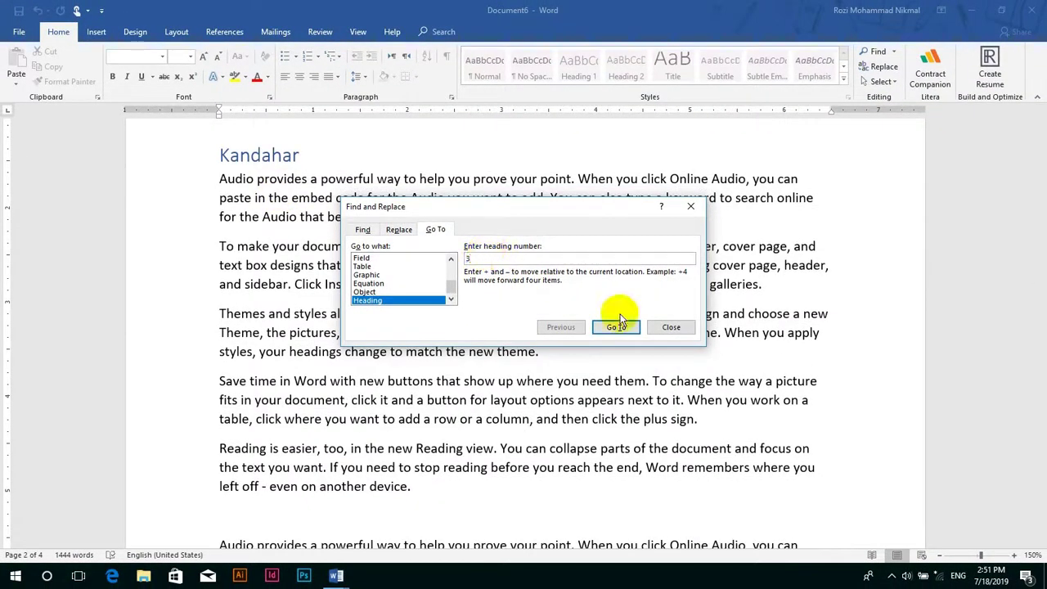
left_click(619, 327)
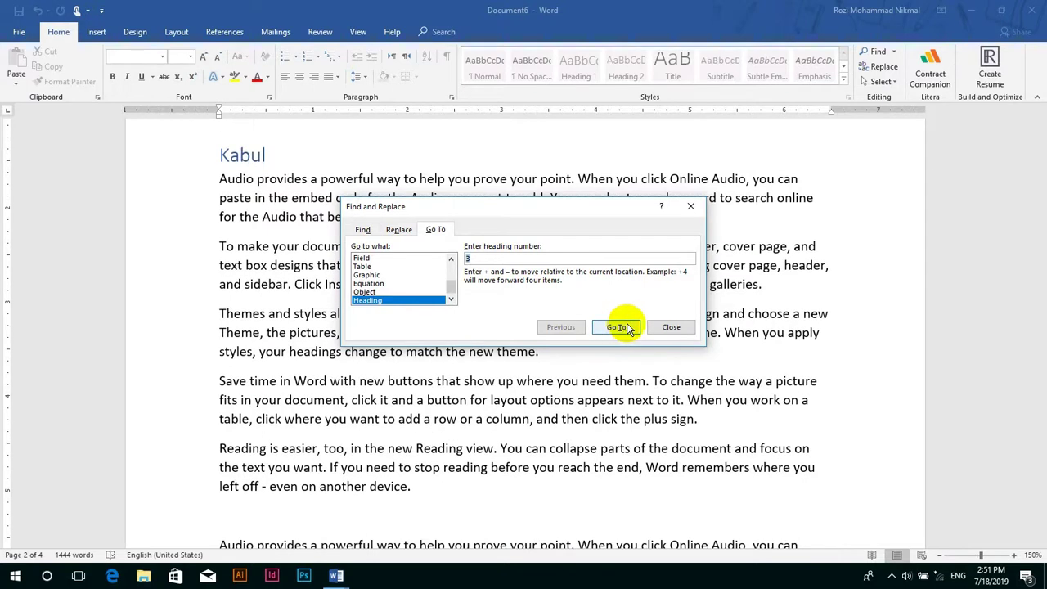
left_click(668, 328)
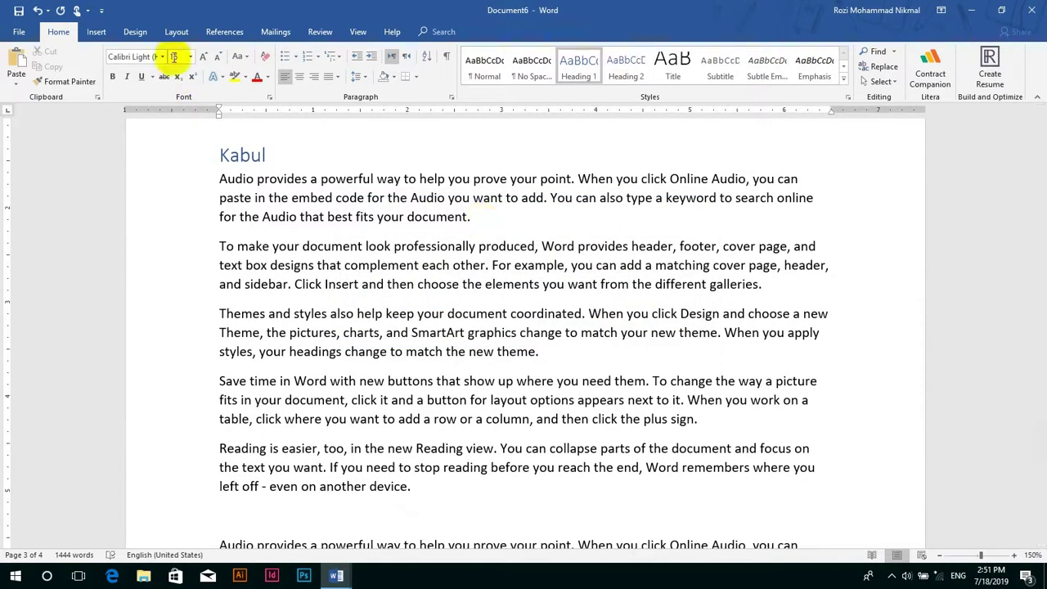
left_click(98, 32)
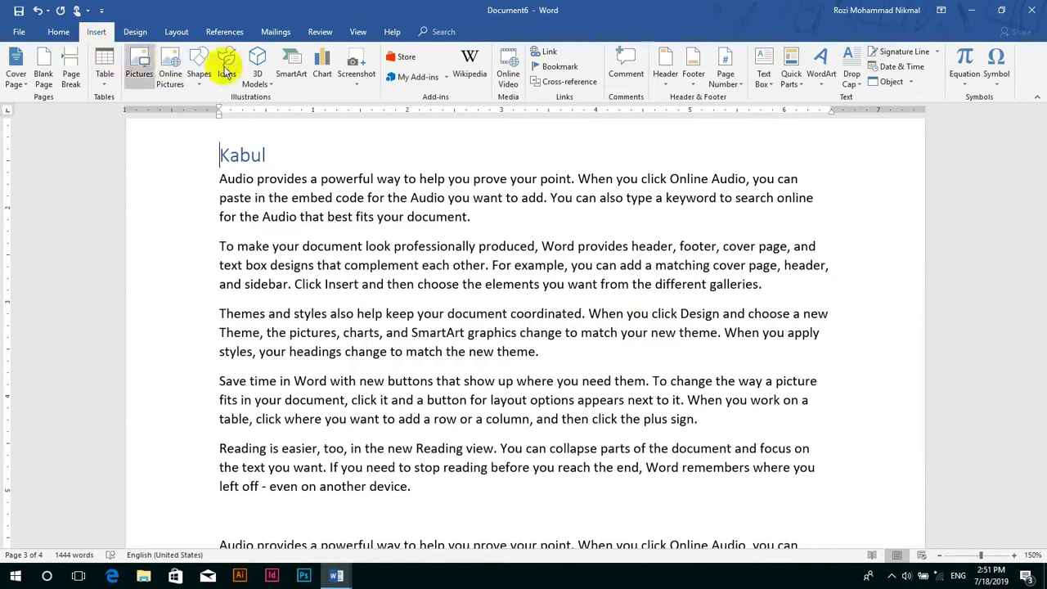
left_click(319, 32)
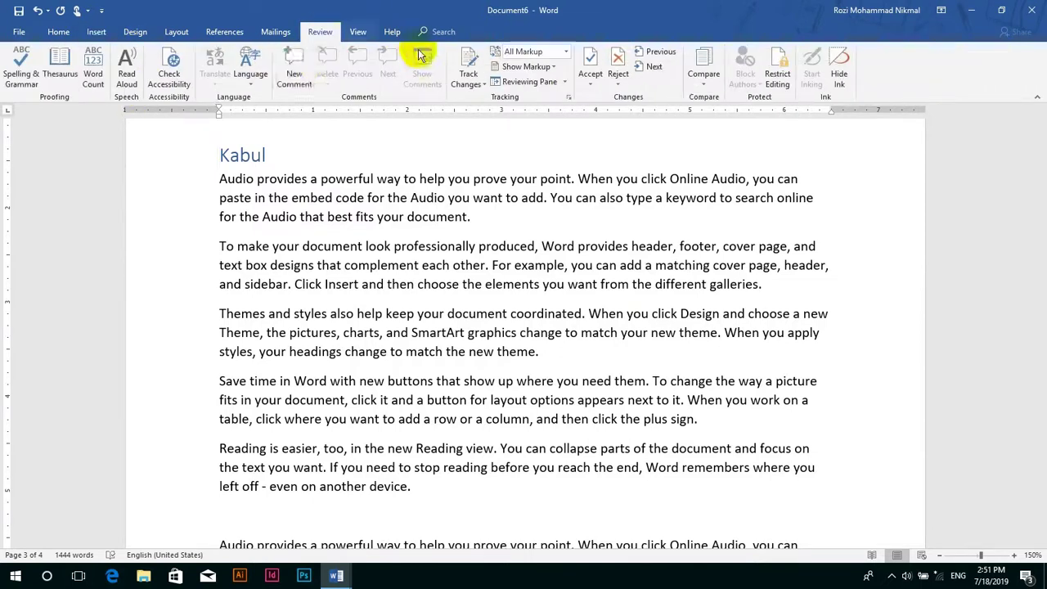
left_click(224, 32)
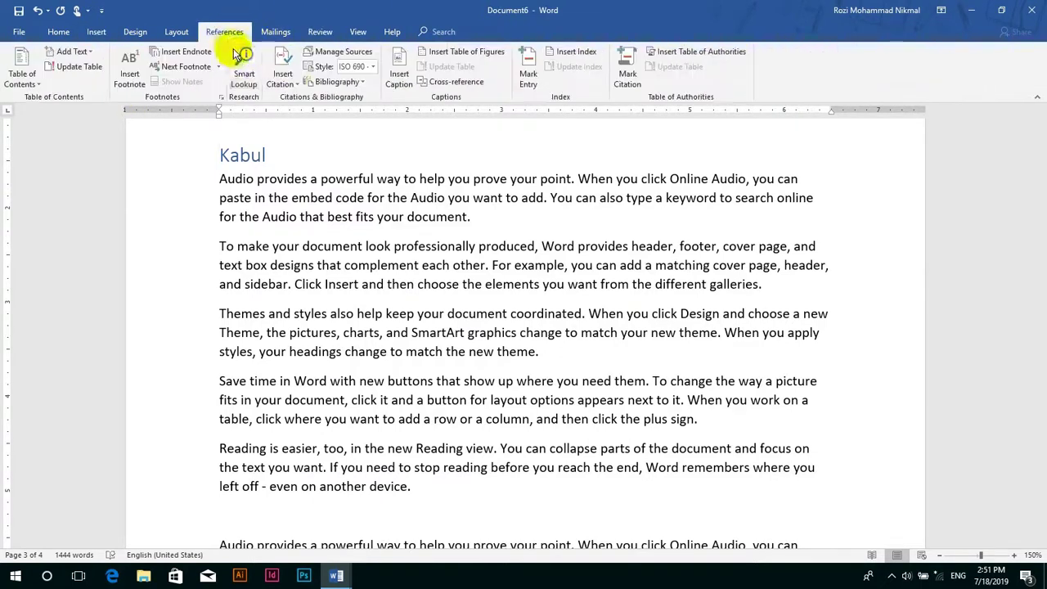
left_click(62, 33)
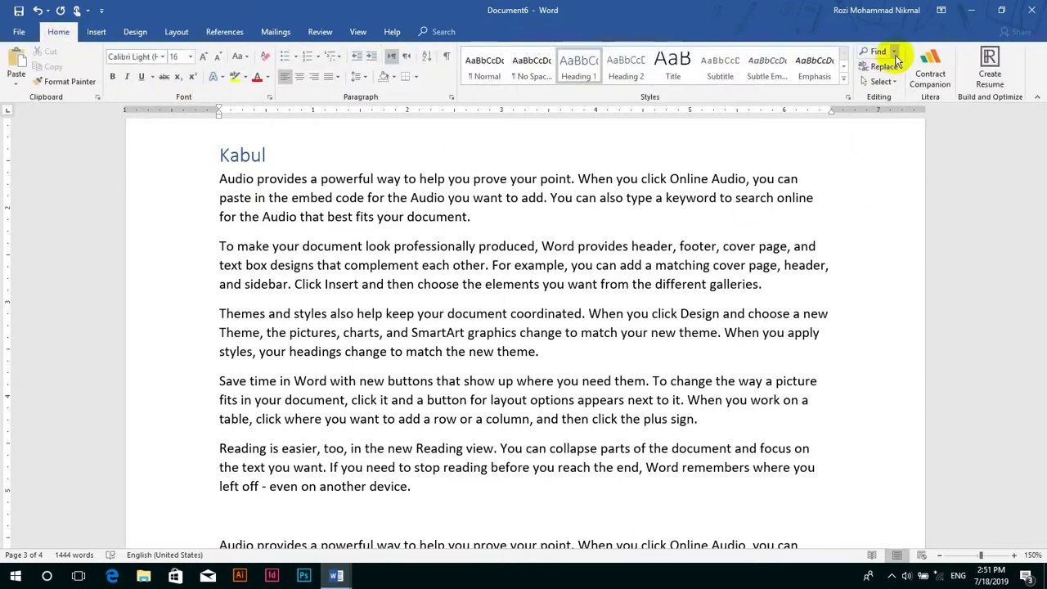
left_click(894, 54)
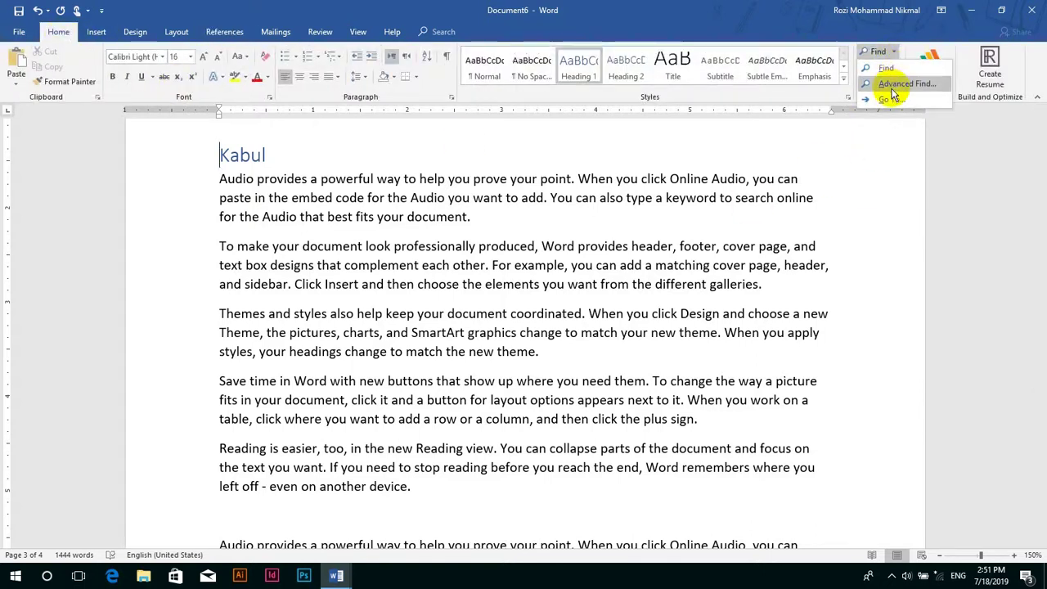
left_click(754, 205)
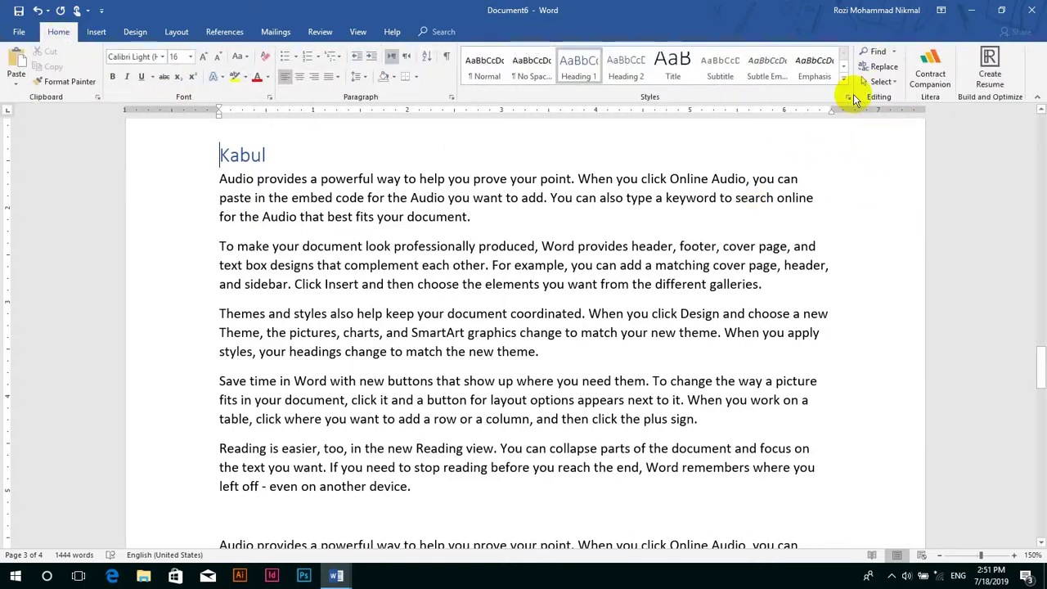
- Select the document's entire contents with Select All and clear the selection at the empty line below "Written"
left_click(897, 84)
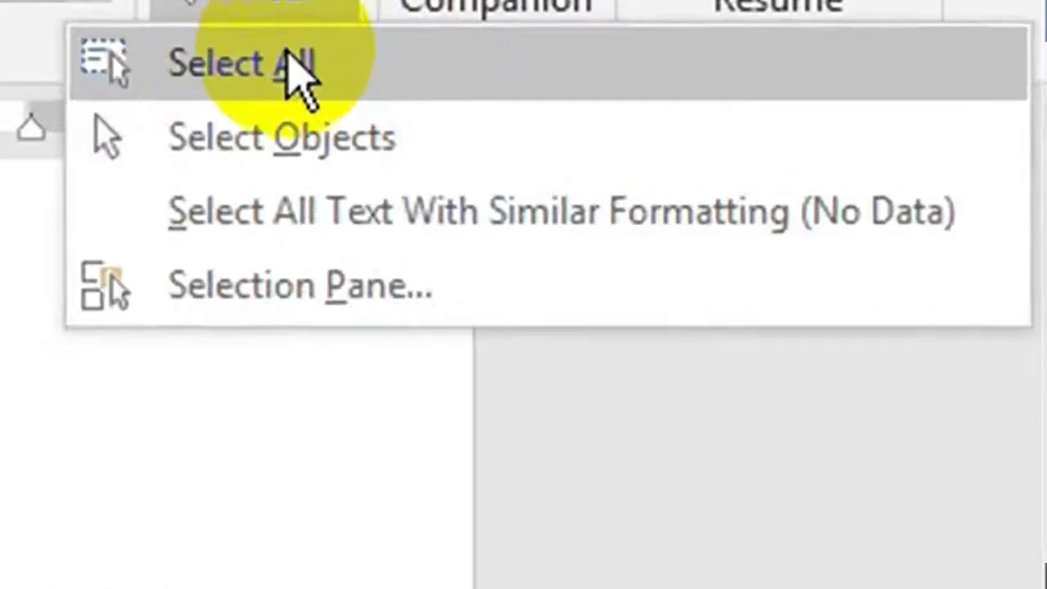
left_click(899, 105)
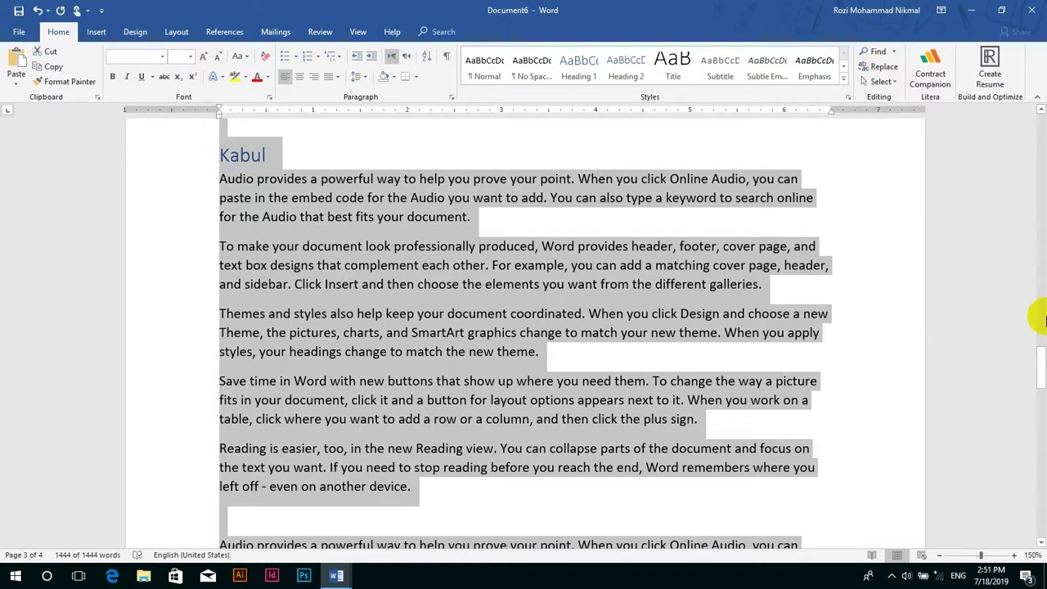
left_click_drag(1042, 365, 1026, 250)
left_click(654, 309)
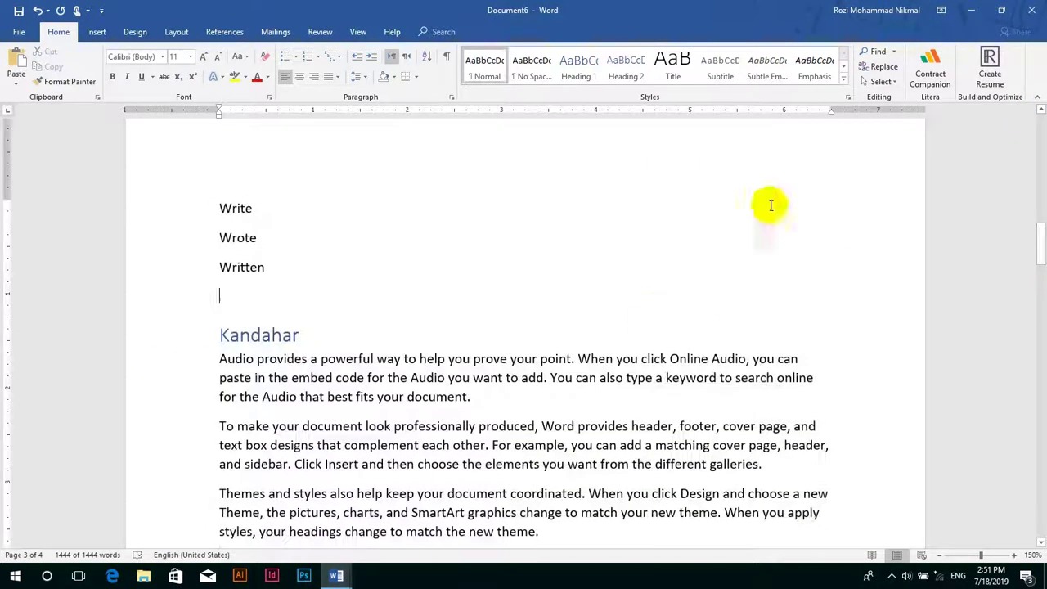
- Draw a triangle about 0.97 inches high and 1.19 inches wide beside the word list and make two overlapping copies of it
left_click(884, 81)
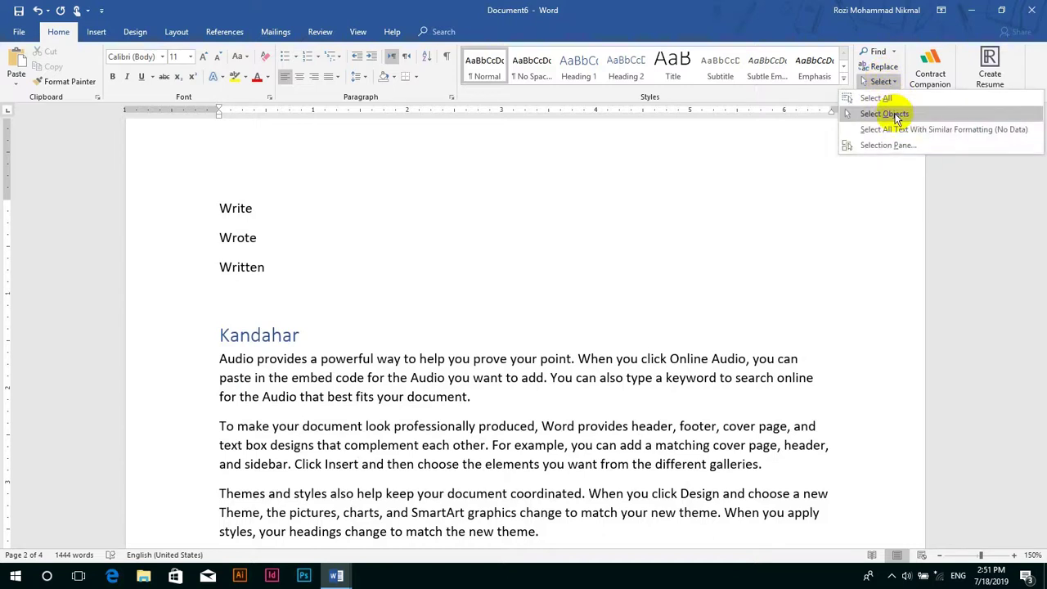
left_click(513, 311)
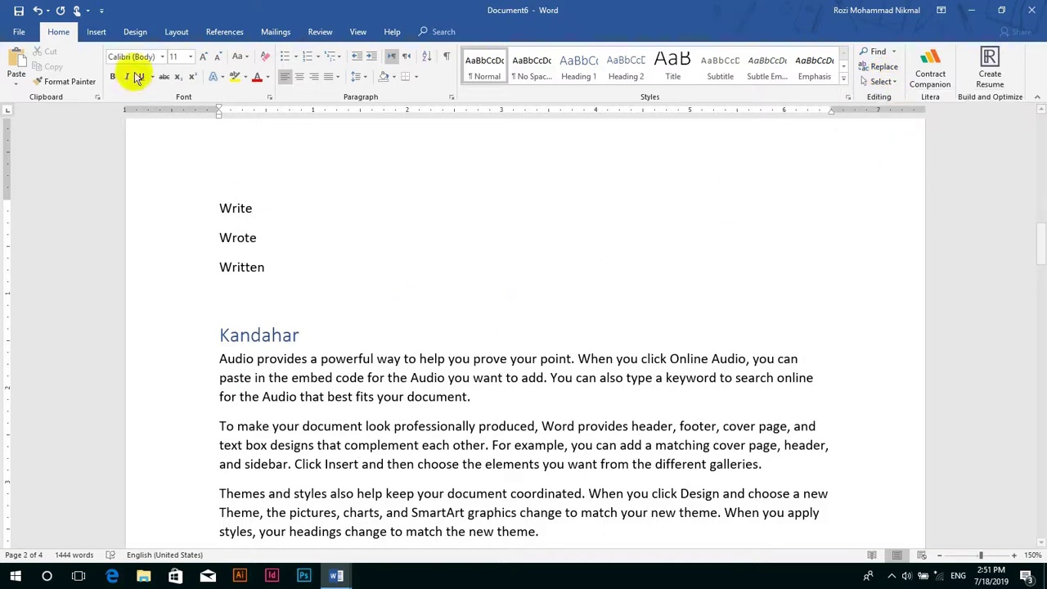
left_click(95, 31)
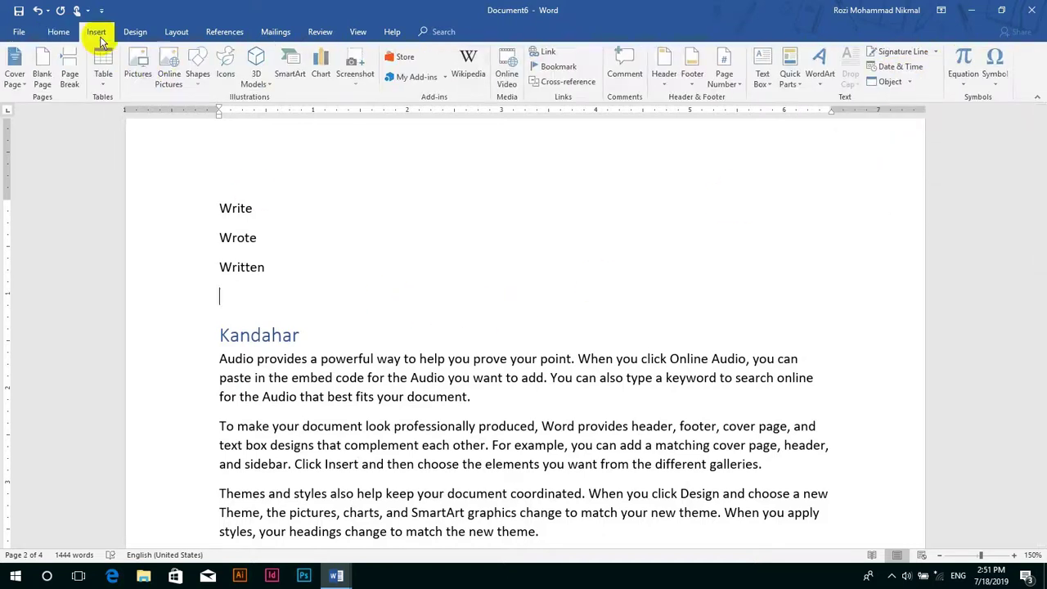
left_click(198, 77)
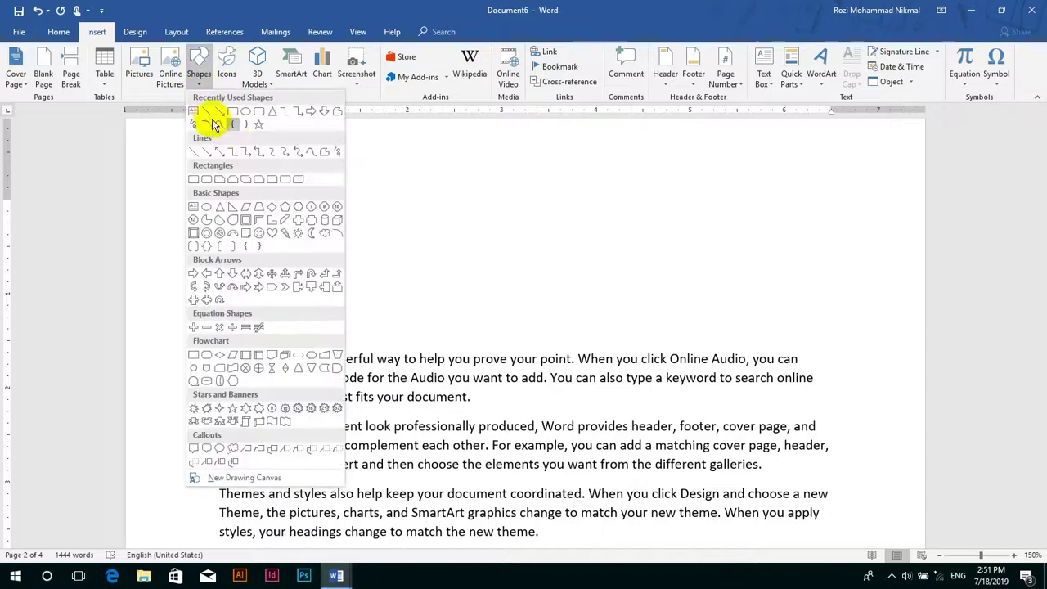
left_click(271, 112)
left_click_drag(365, 213, 478, 304)
left_click_drag(440, 283, 395, 318)
left_click(432, 285)
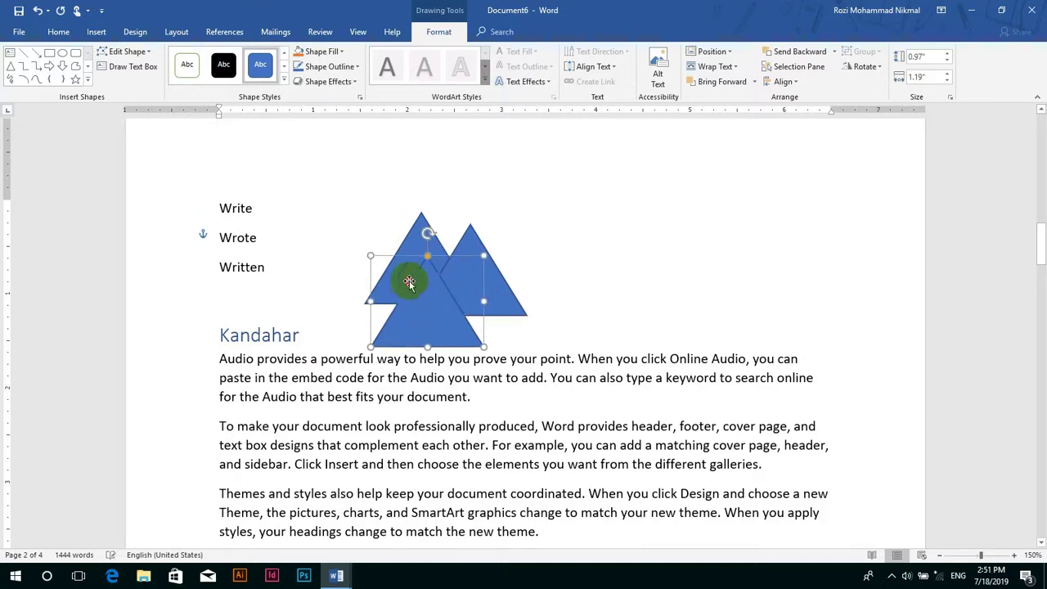
- Apply the solid black preset shape style to the first triangle and deselect it
left_click(408, 238)
left_click(223, 64)
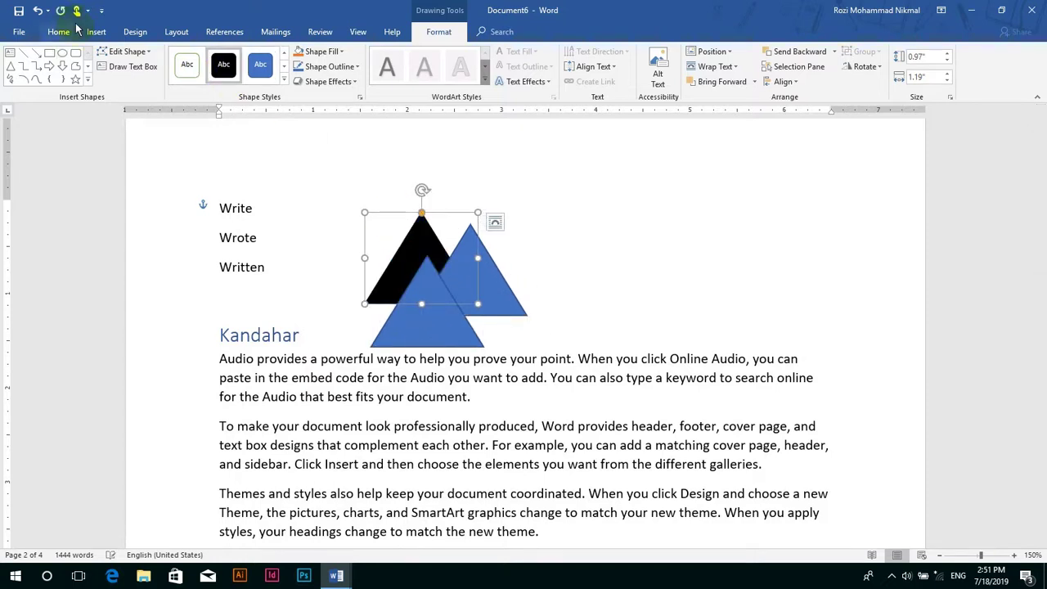
left_click(581, 260)
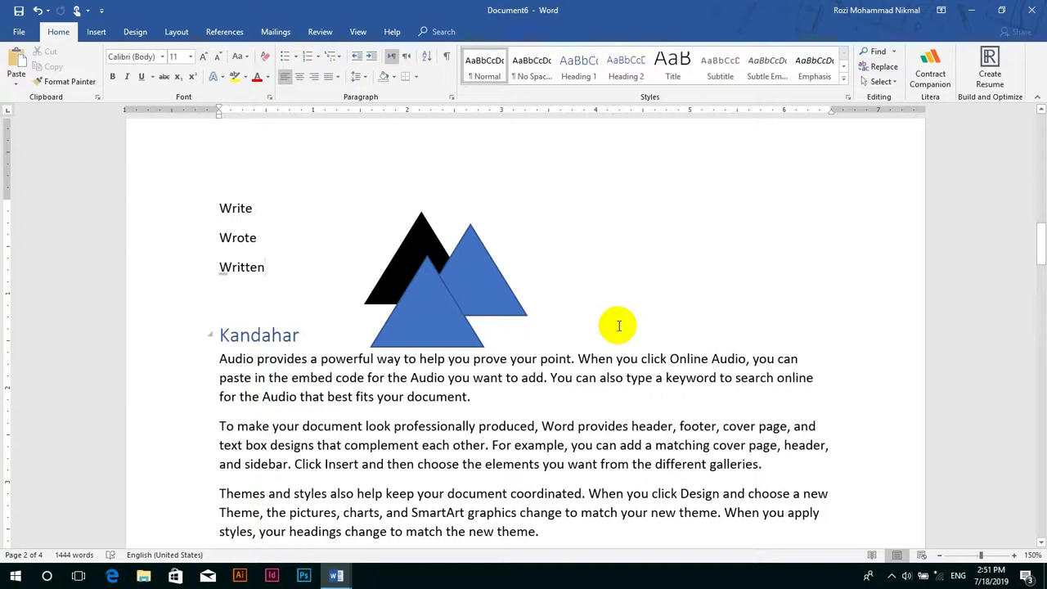
- Select the whole document, select only from "Write" through the first paragraph under Kandahar, and clear the selection
key("ctrl+a")
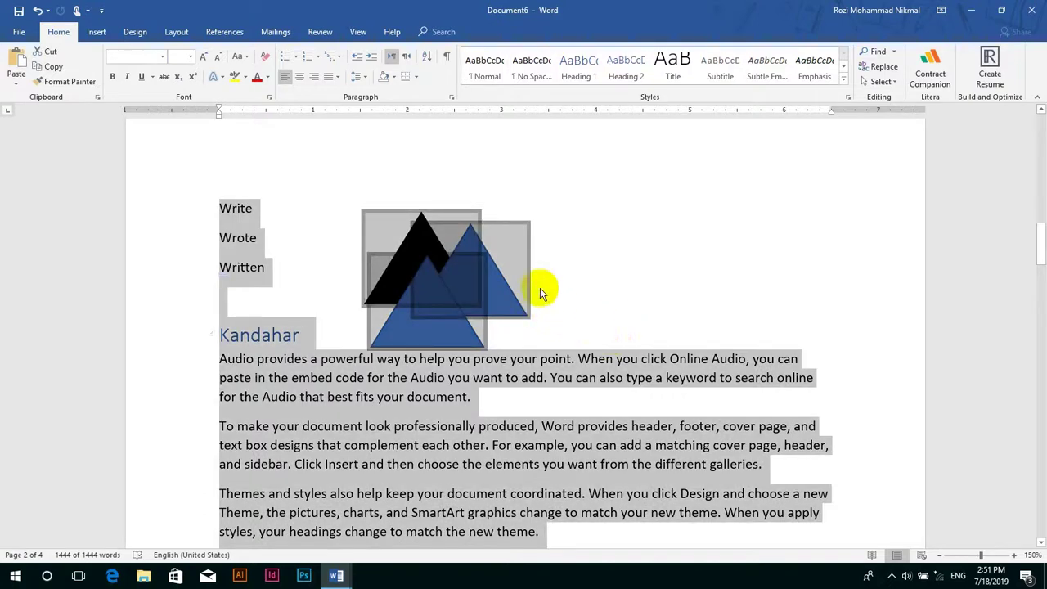
left_click(259, 173)
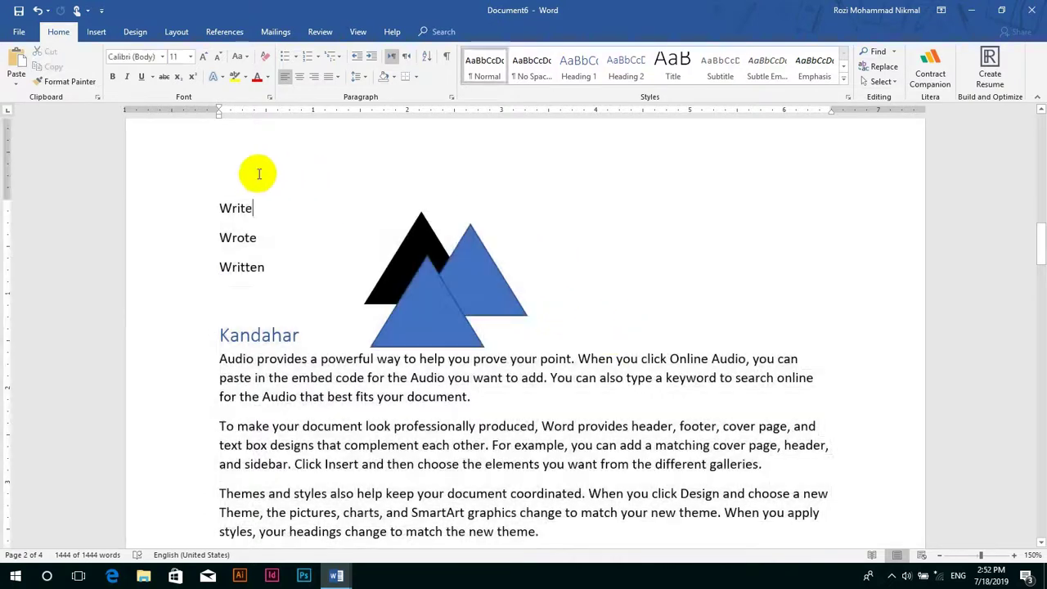
left_click_drag(205, 175, 404, 399)
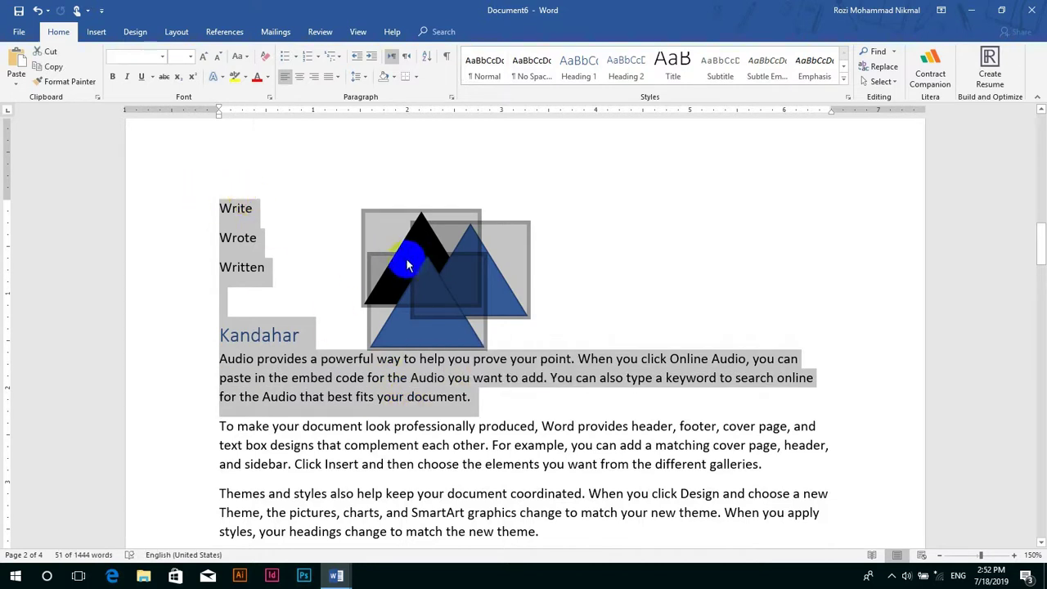
left_click(549, 310)
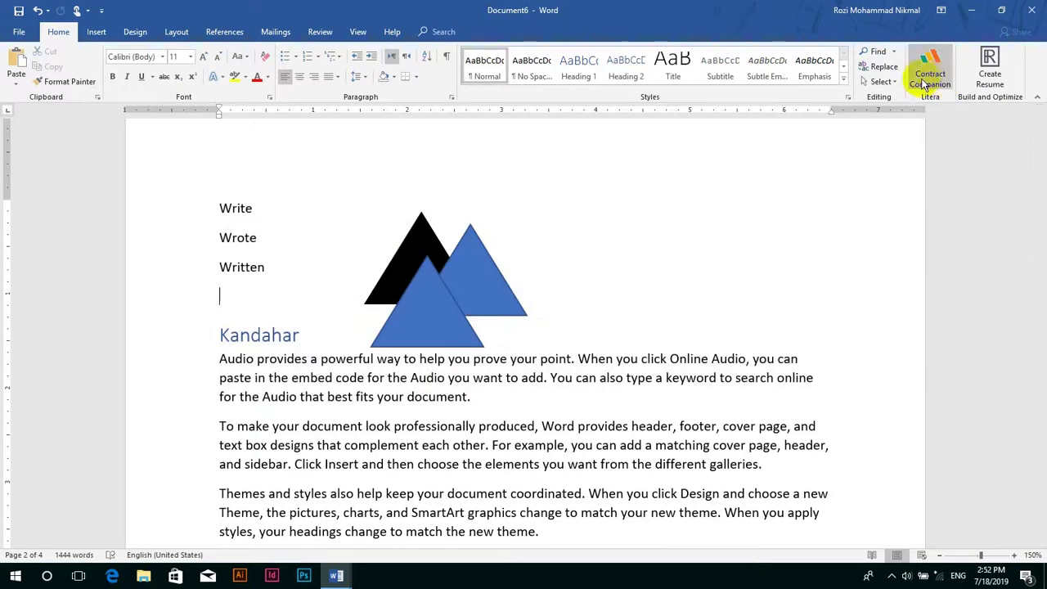
- Use Select Objects to select the three triangles without the surrounding text, and clear the selection
left_click(881, 83)
left_click(884, 110)
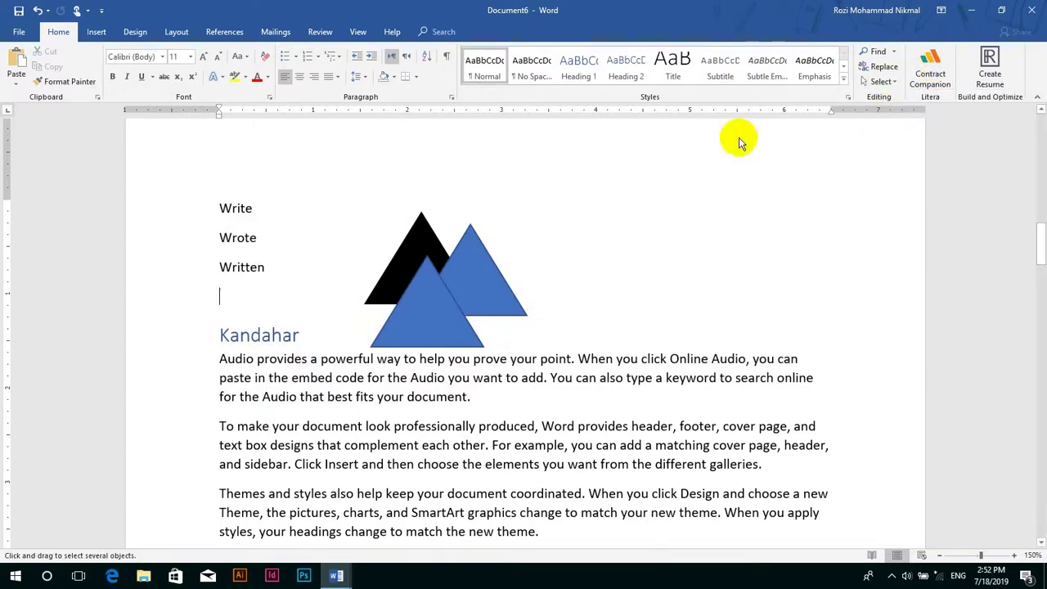
mouse_move(288, 182)
left_mouse_down()
mouse_move(381, 281)
mouse_move(603, 402)
left_mouse_up()
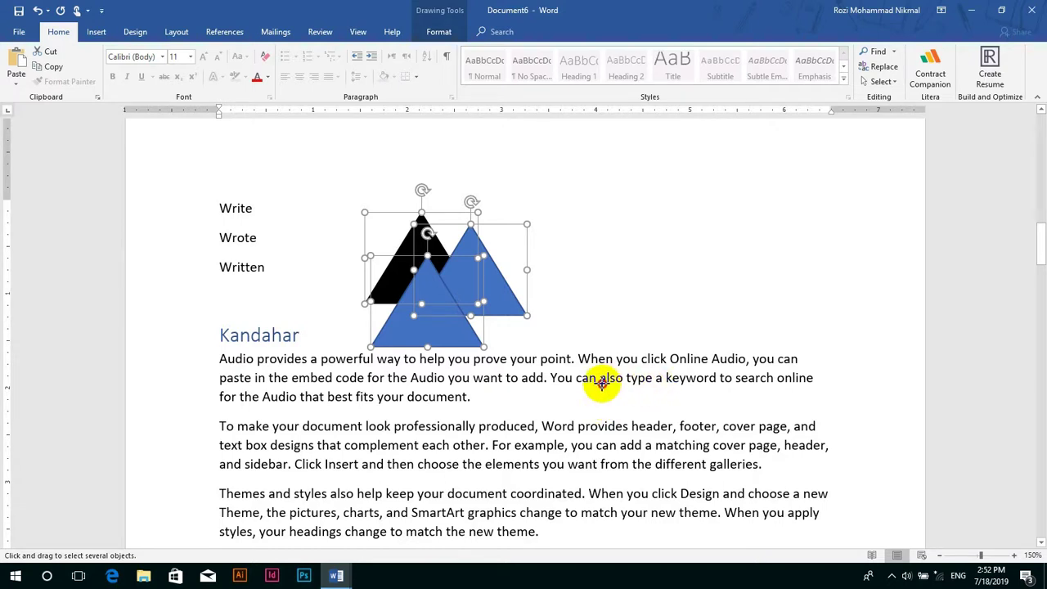
left_click(600, 381)
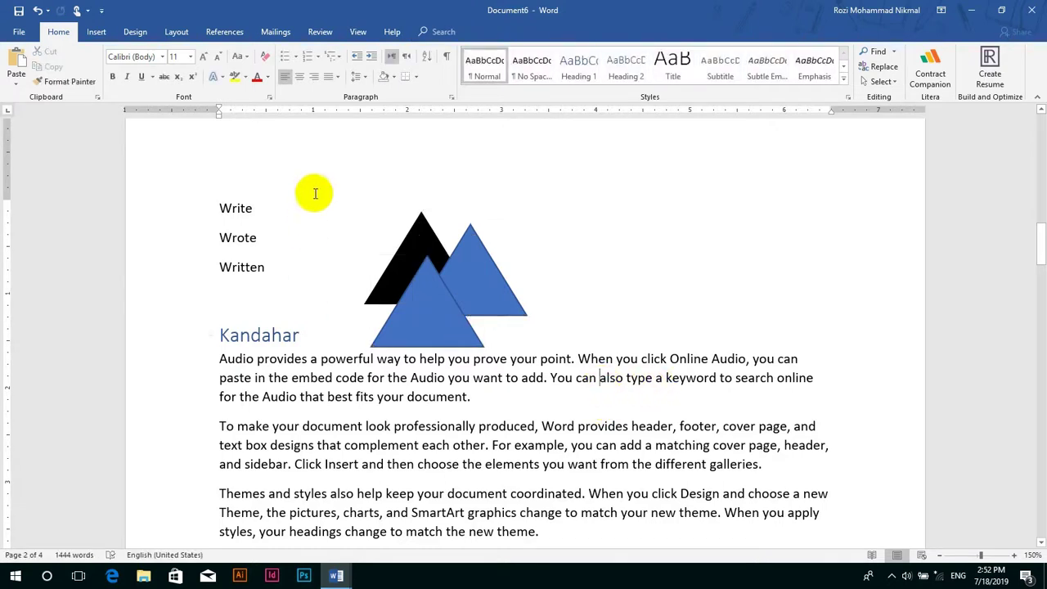
- Try to select the triangles with an ordinary text selection from the end of "Write" to the Kandahar heading
left_click_drag(314, 194, 458, 319)
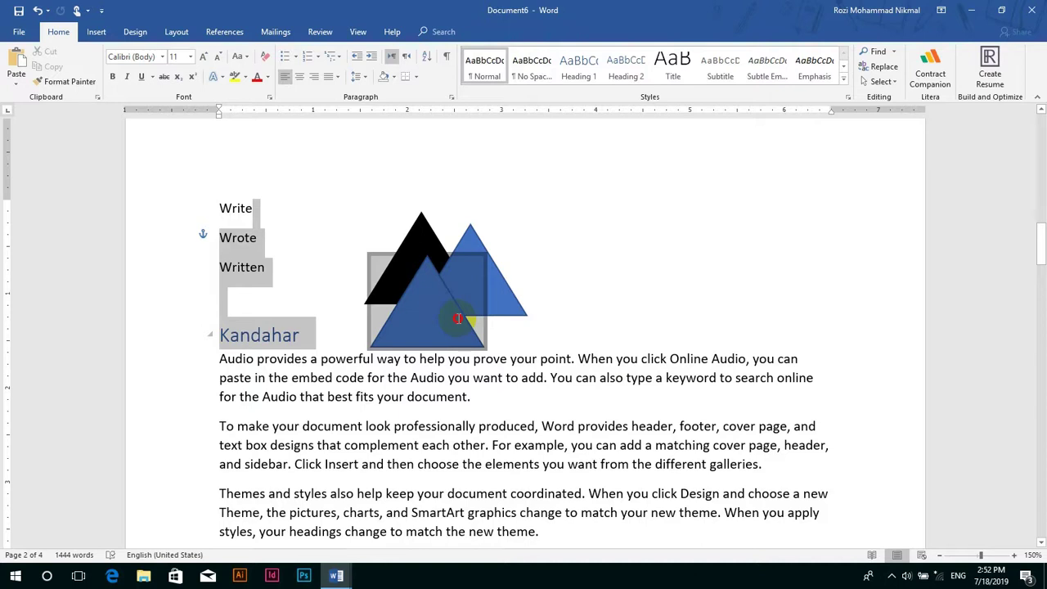
left_click(458, 319)
left_click(526, 320)
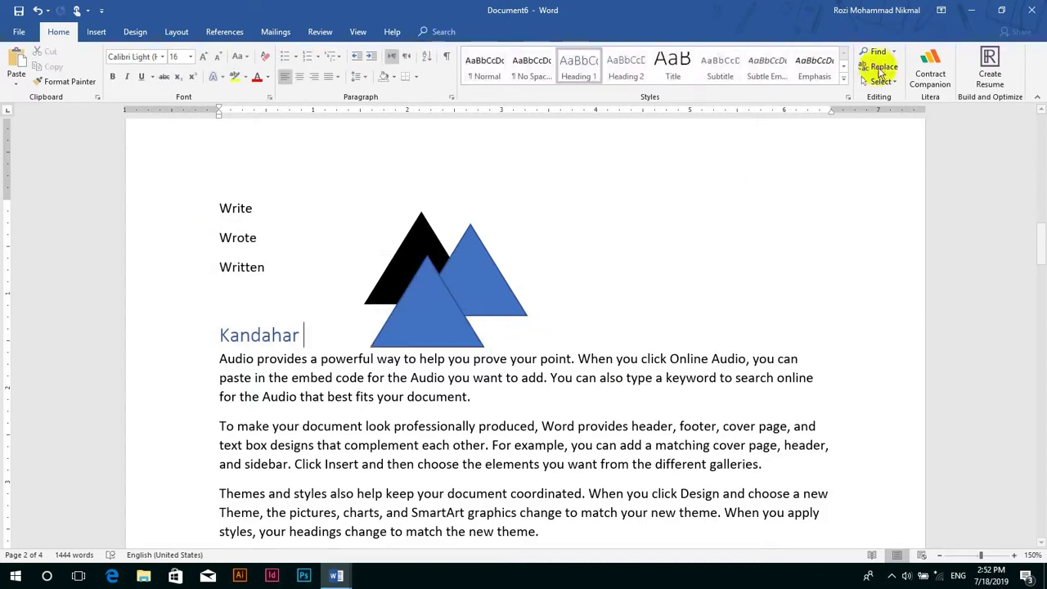
- Turn Select Objects back on, select all three triangles together again, and return to normal text editing
left_click(892, 80)
left_click(873, 109)
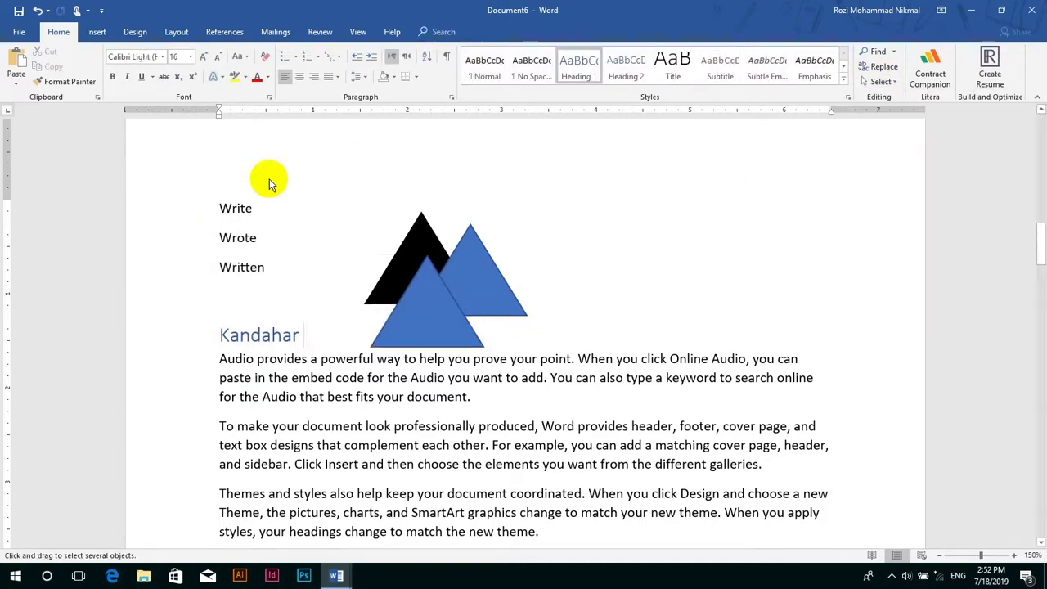
left_click_drag(340, 247, 612, 384)
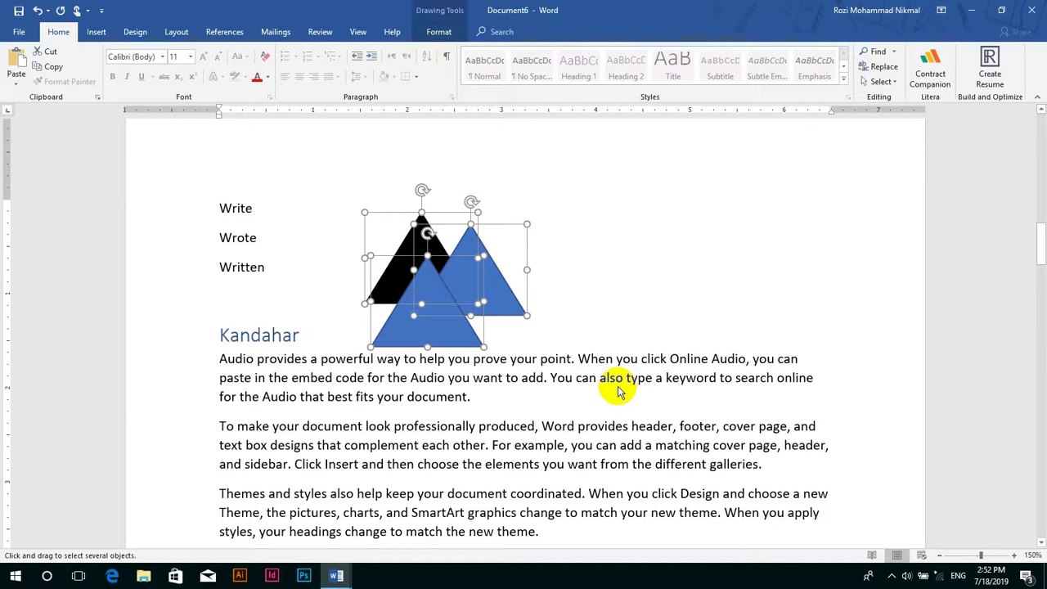
left_click(587, 380)
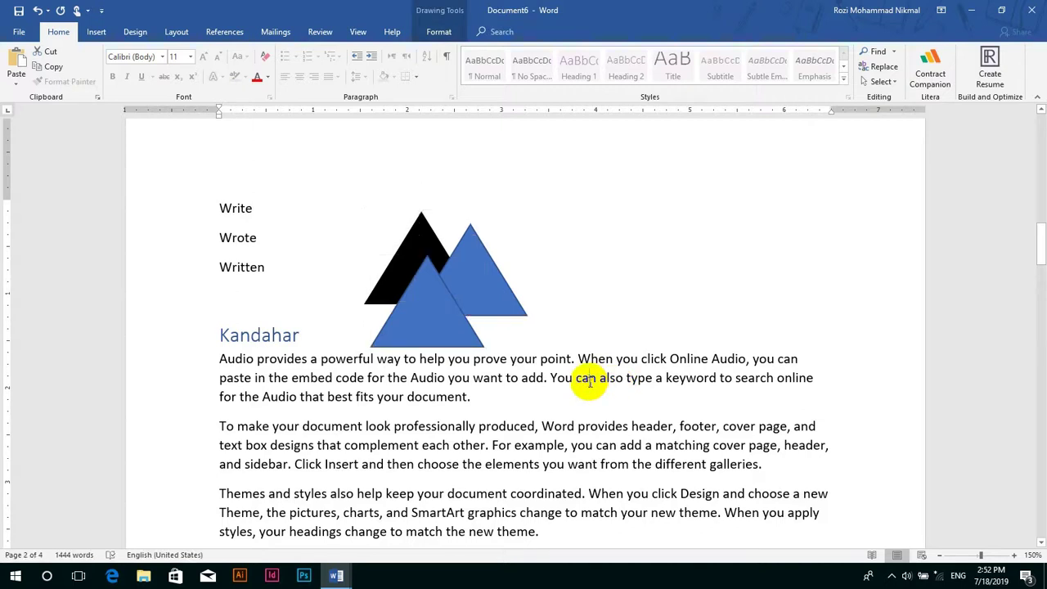
- Select the black and rear blue triangles one at a time, select all three triangles together, and clear the selection
left_click(407, 260)
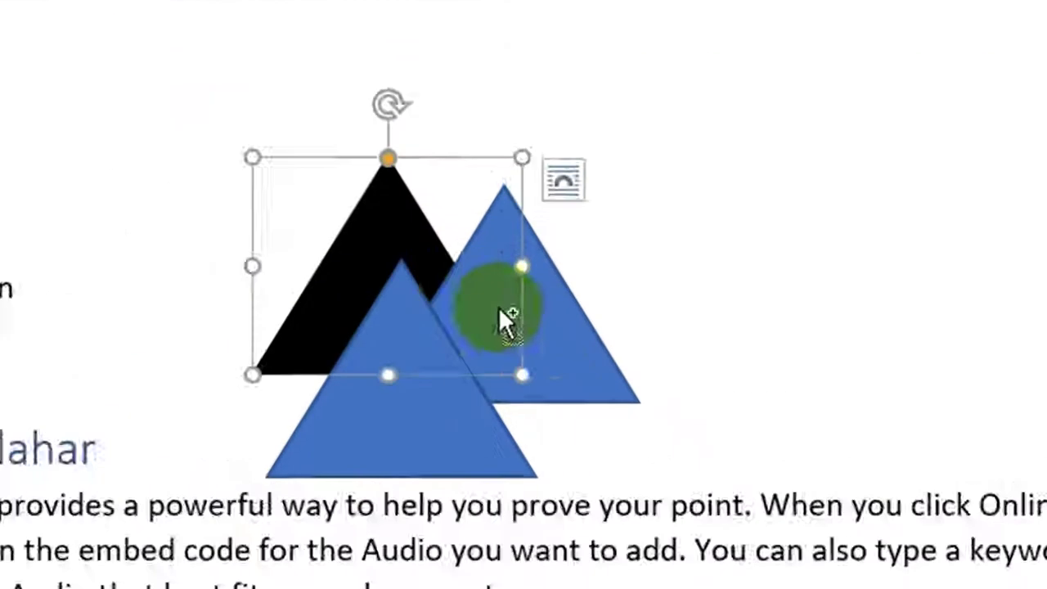
key("ctrl")
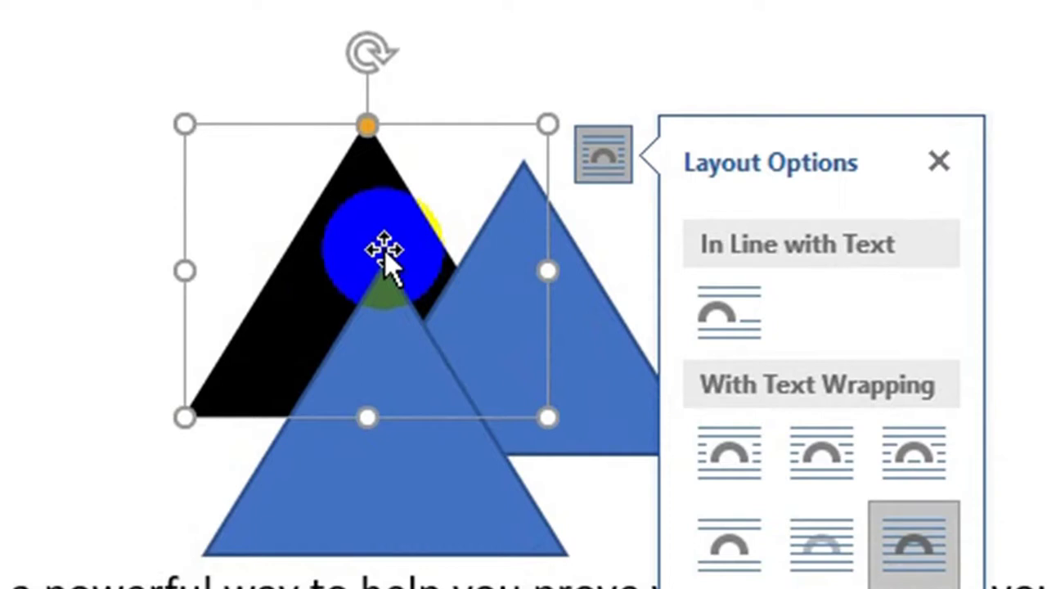
left_click(586, 348)
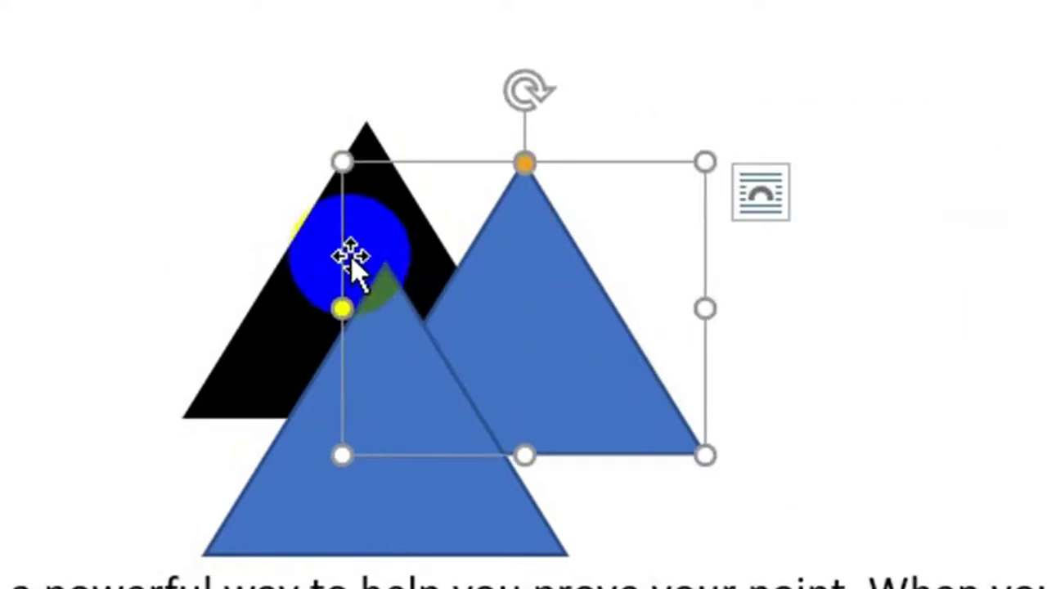
left_click_drag(299, 296, 309, 417)
left_click(270, 486, "ctrl")
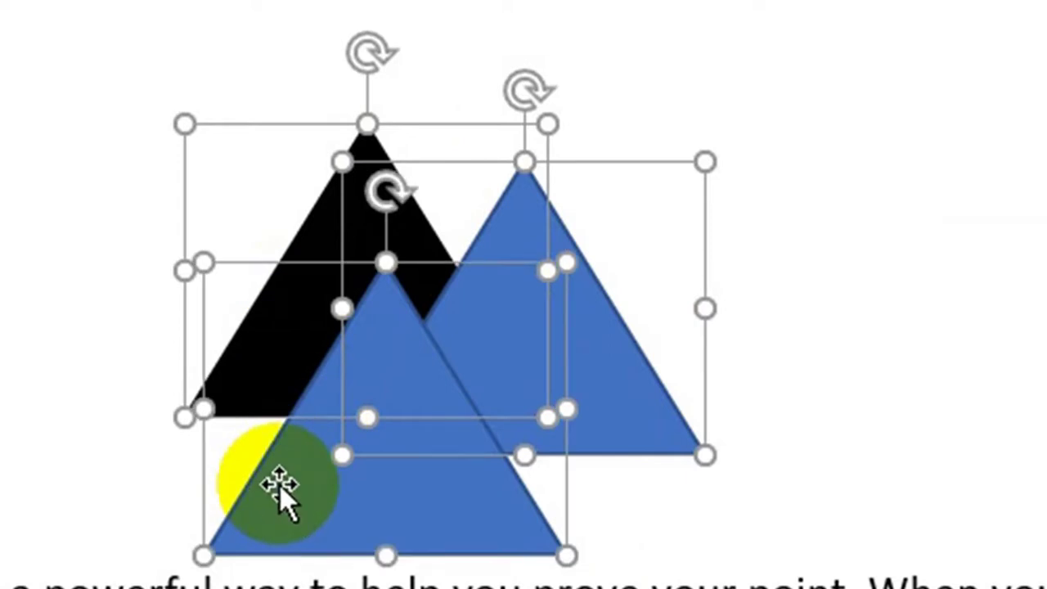
left_click(641, 502)
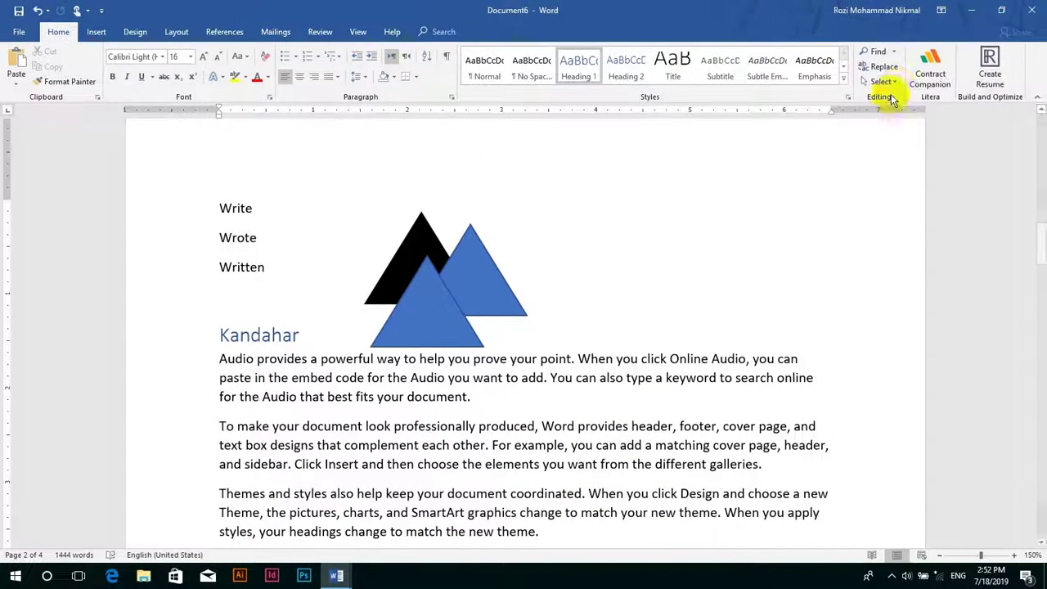
- Open the Selection pane, hide all shapes, and show Isosceles Triangle 3, 2 and 1 again individually
left_click(899, 82)
left_click(876, 140)
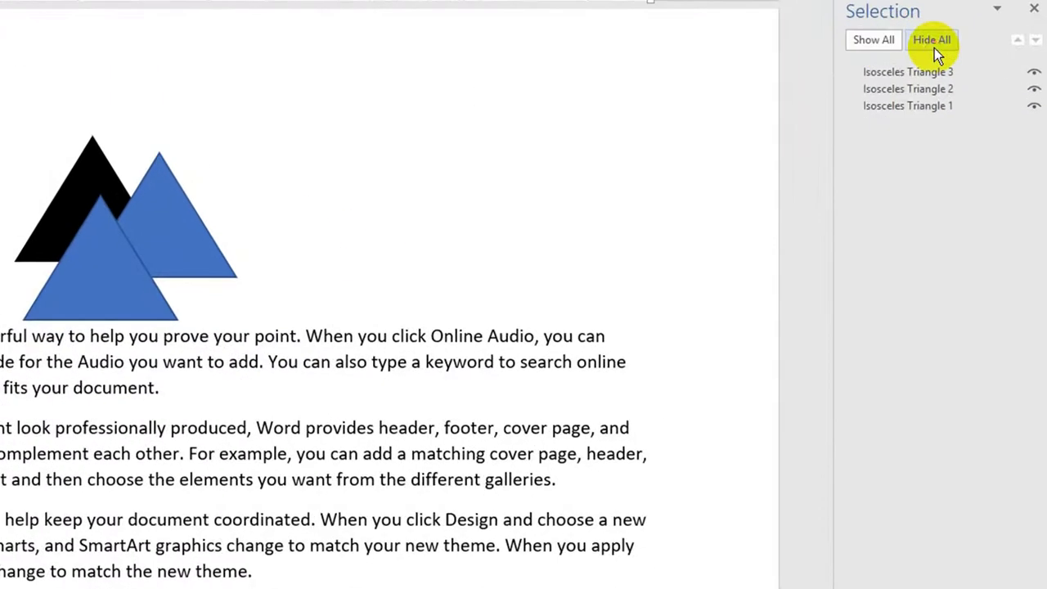
left_click(955, 140)
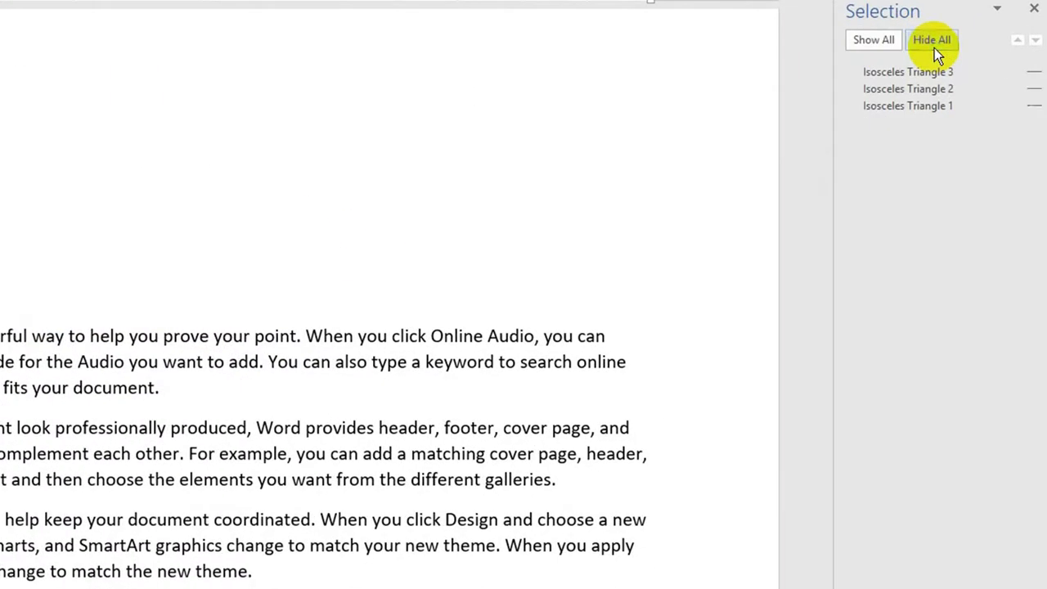
left_click(1033, 74)
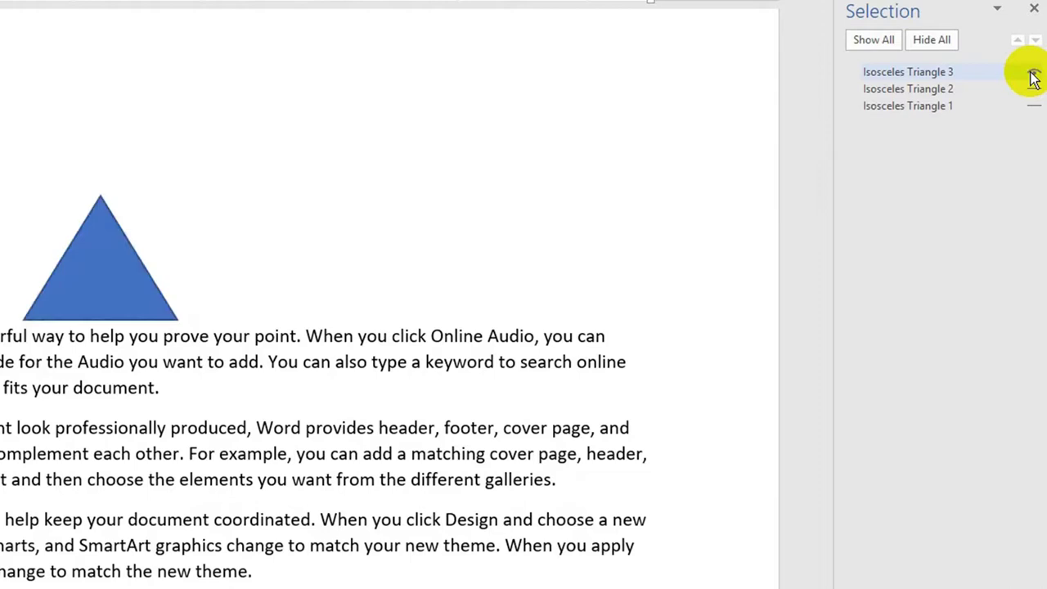
left_click(1034, 90)
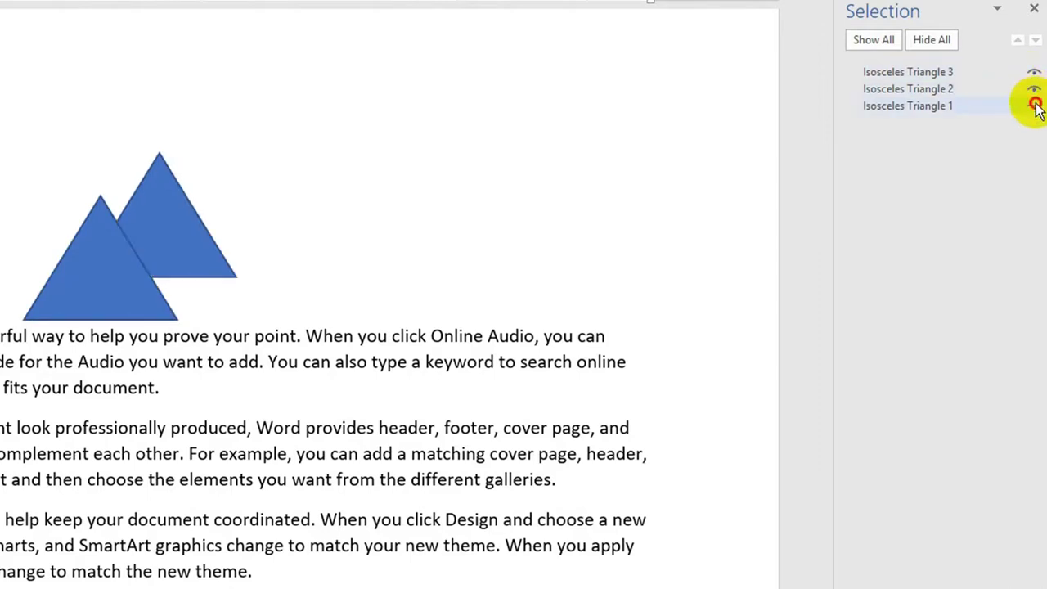
left_click(1033, 106)
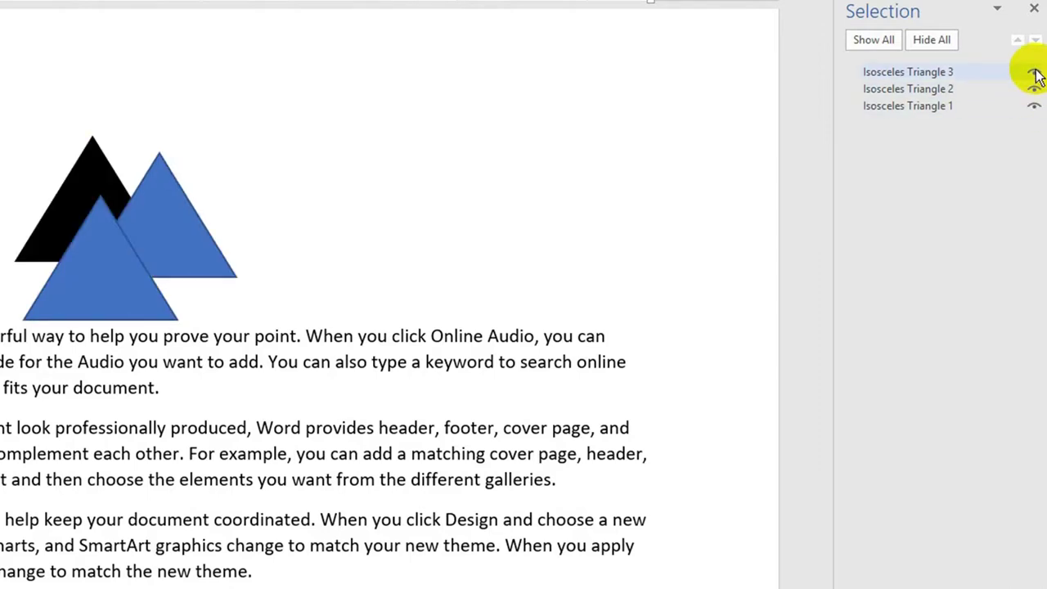
- Move the black triangle two levels forward in the stacking order, send it back down two levels, and close the Selection pane
left_click(93, 187)
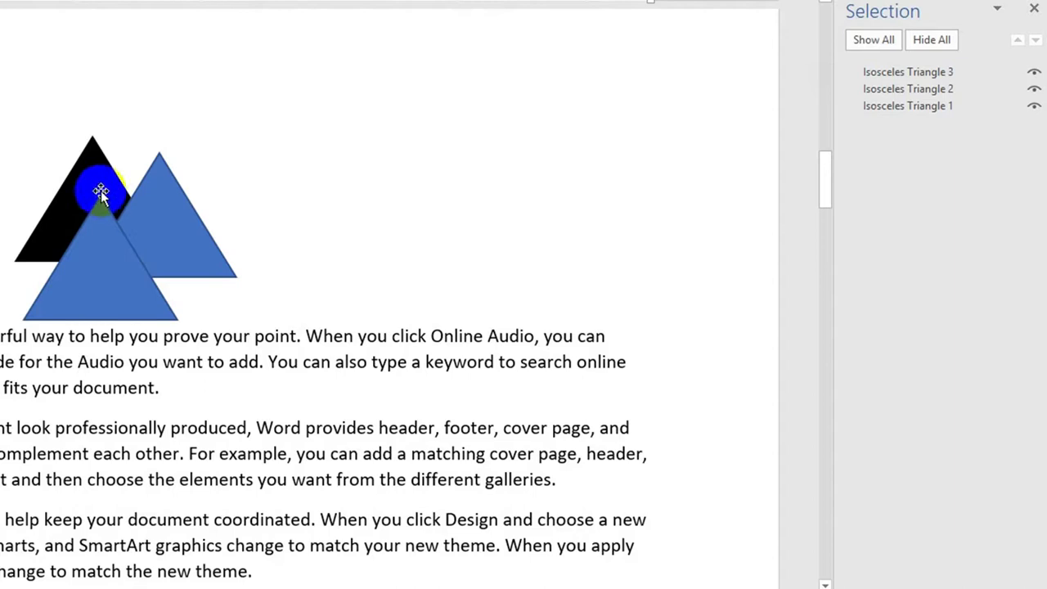
left_click(1017, 39)
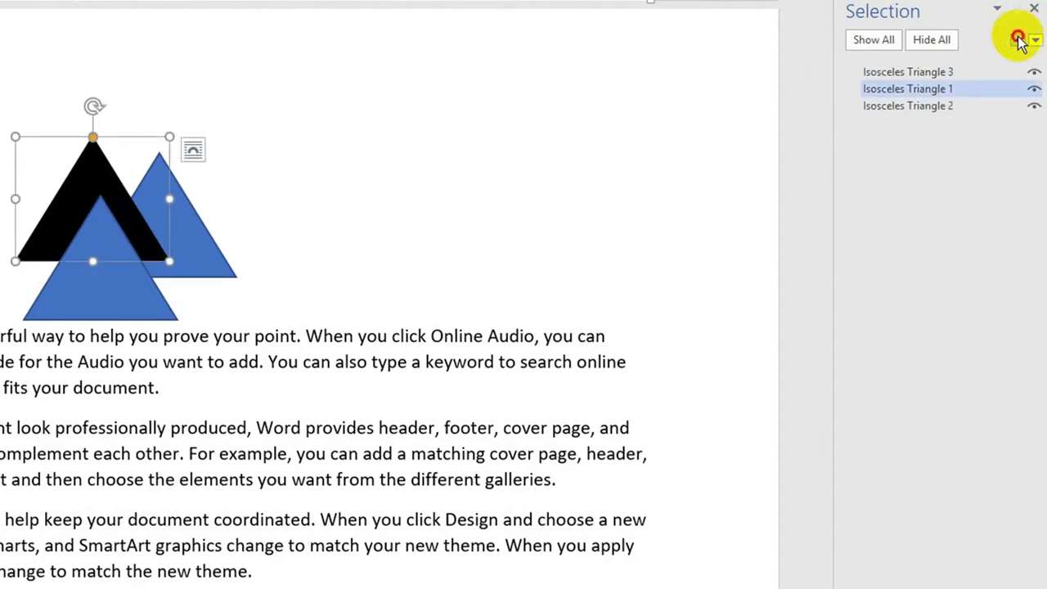
left_click(1017, 40)
left_click(1035, 40)
left_click(1034, 40)
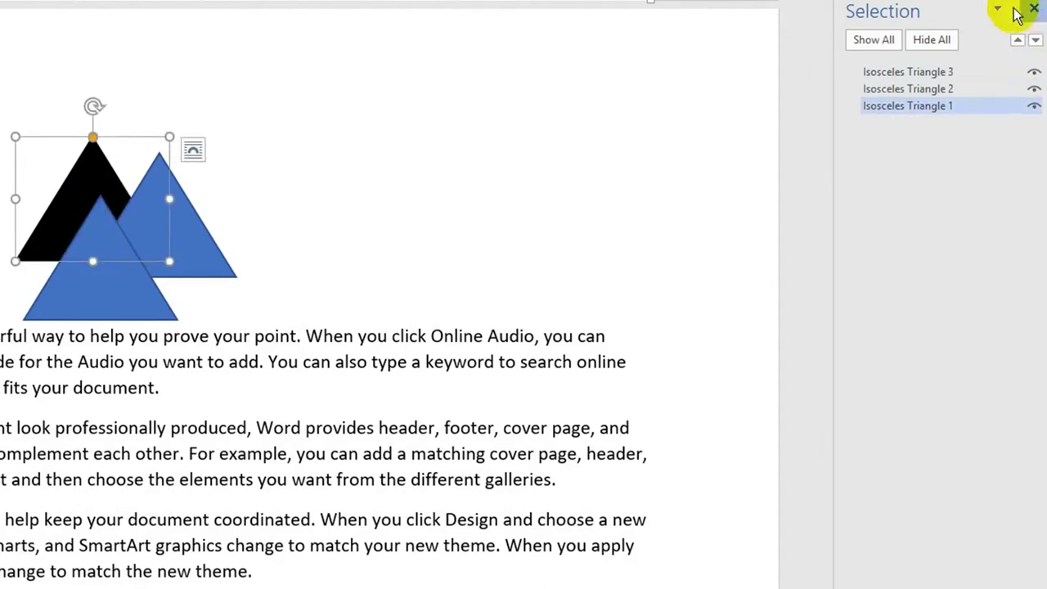
left_click(1033, 8)
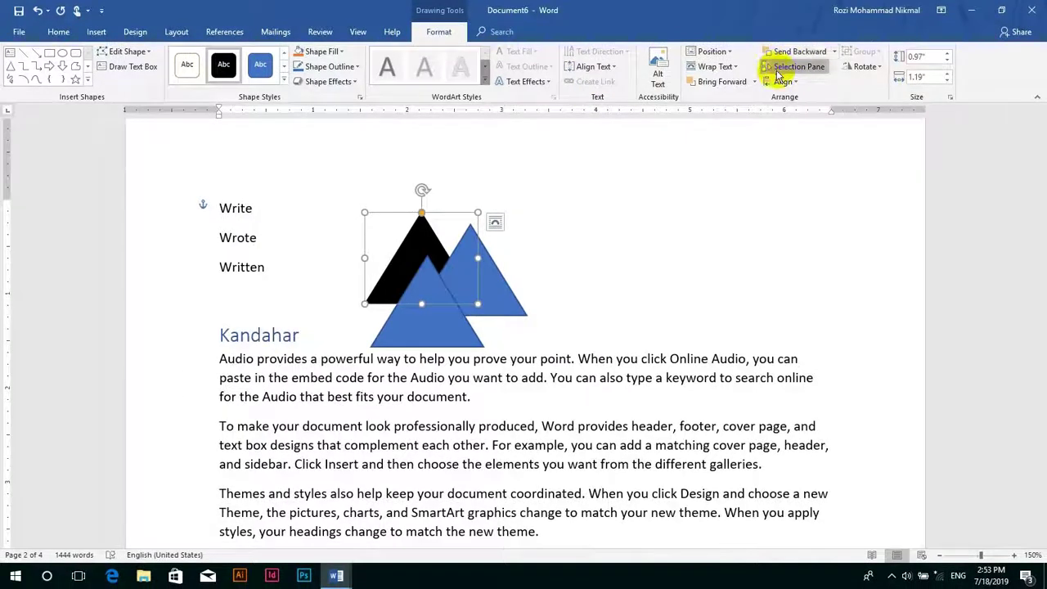
- Reopen the Selection pane from the drawing arrangement commands, close it again, and deselect the black triangle
left_click(789, 67)
left_click(1034, 119)
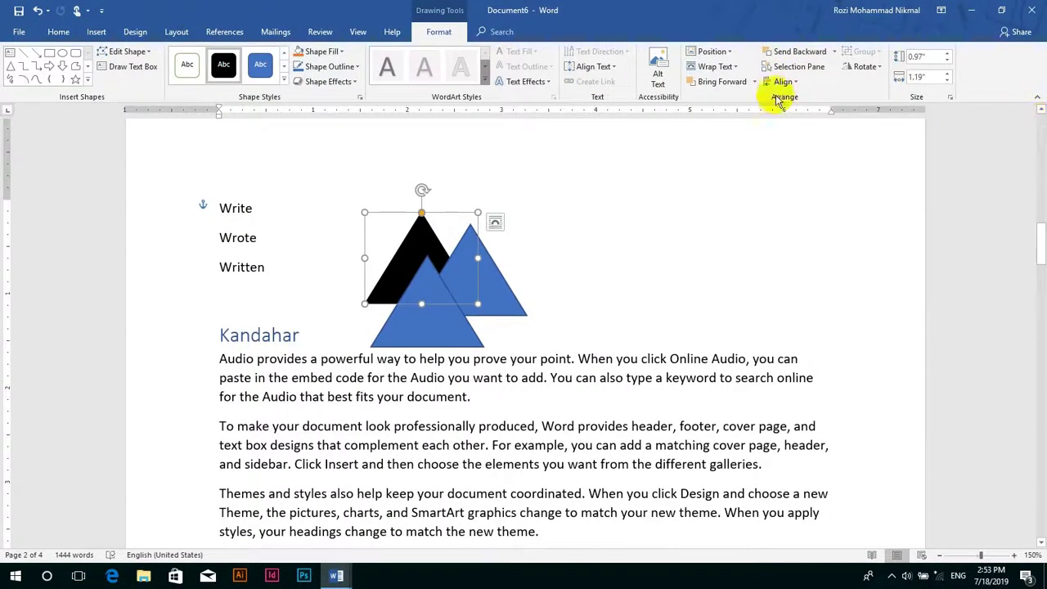
left_click(258, 206)
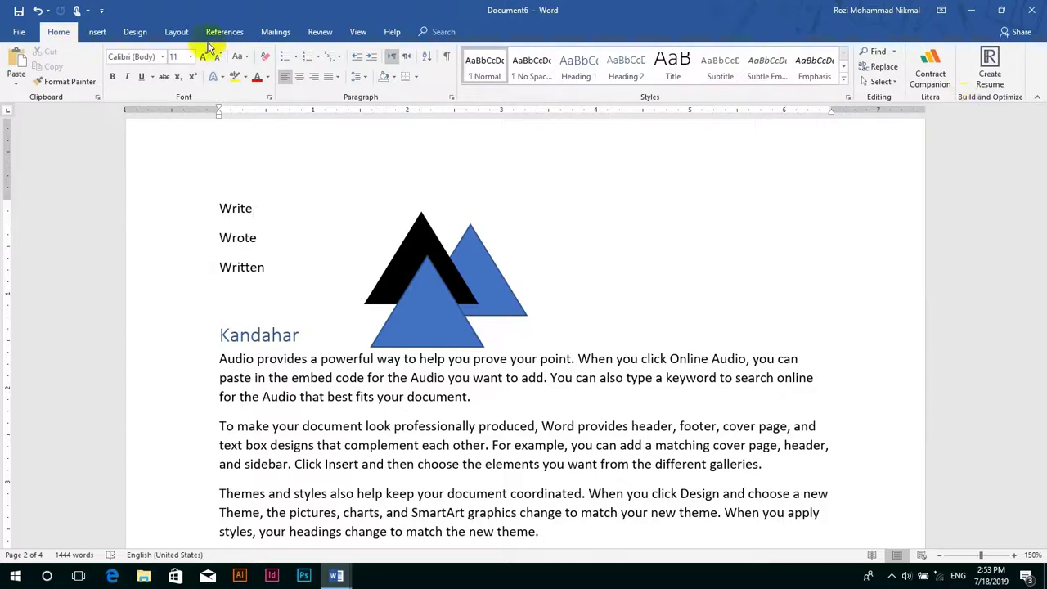
- In a new blank document, write the line "Kandahar" and generate five paragraphs of sample text below it
left_click(891, 81)
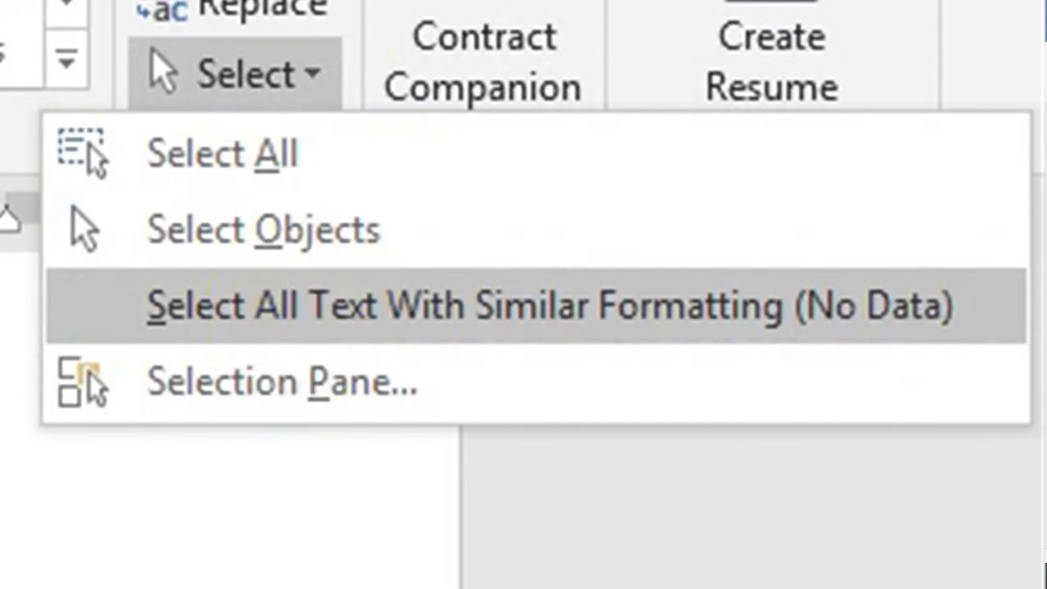
left_click(300, 314)
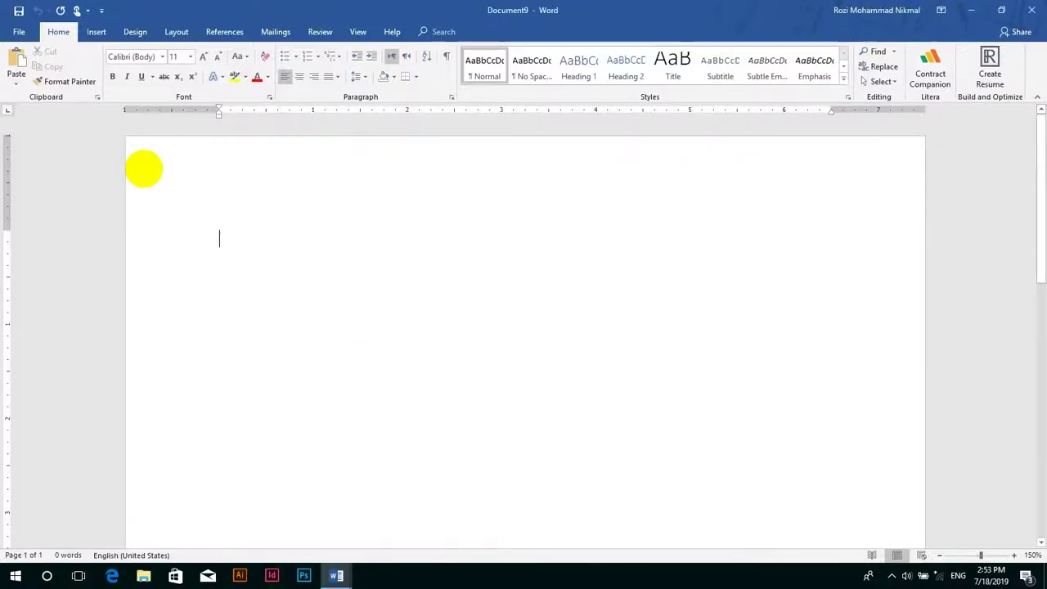
type("kanda")
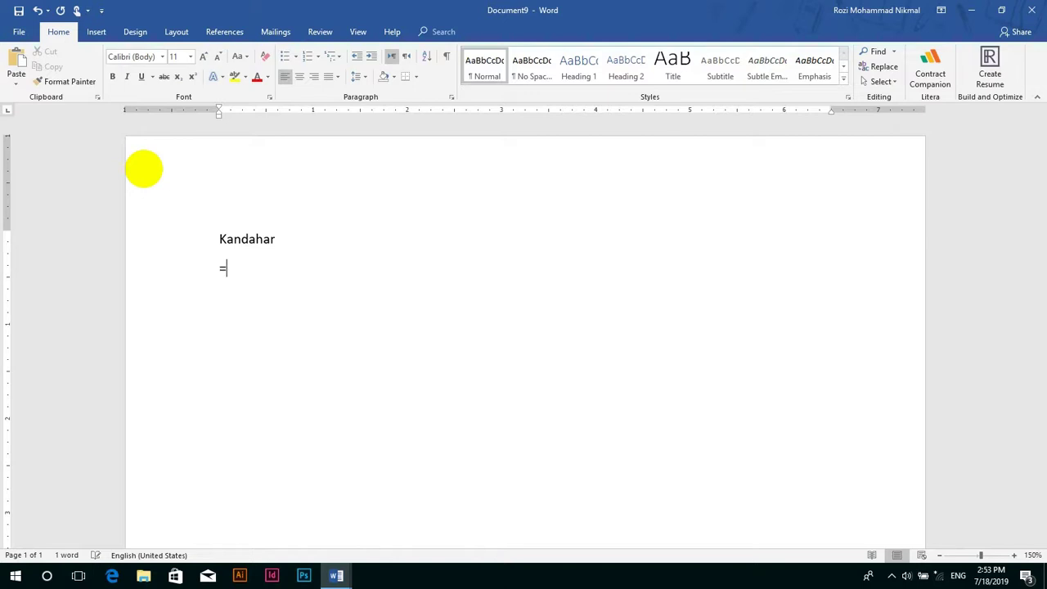
key("Return")
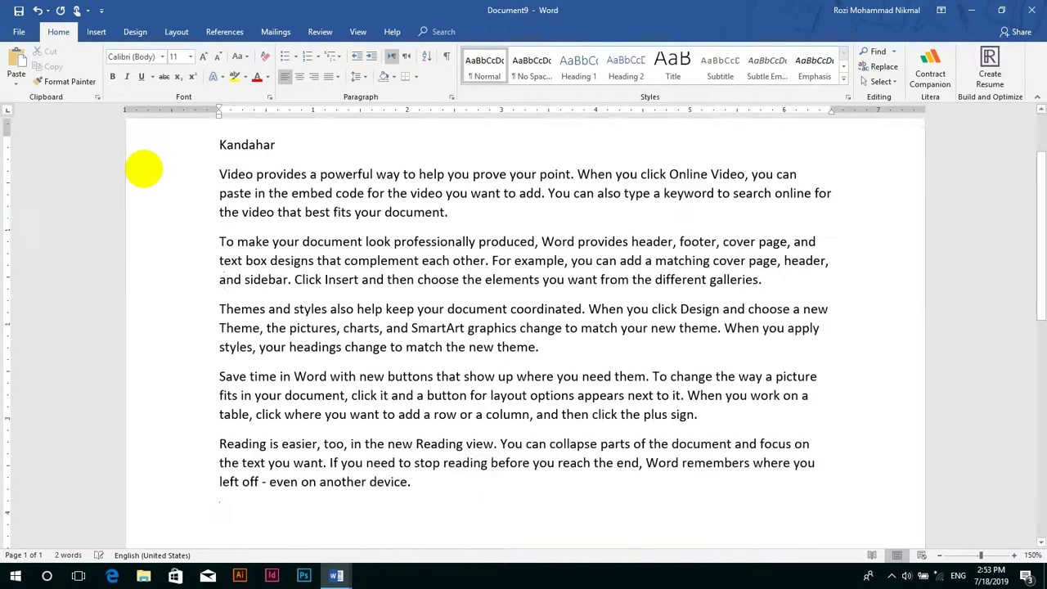
- Add the line "Kabul" below the sample text, followed by another set of the same five paragraphs
type("ka")
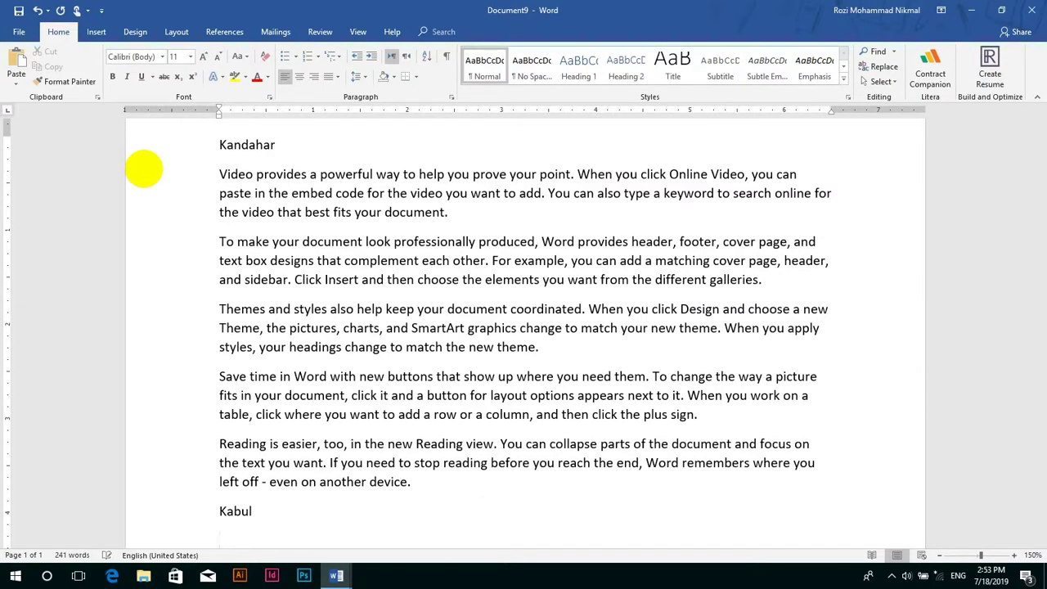
type("Video provides a powerful way to help you prove your point. When you click Online Video, you can paste in the embed code for the video you want to add. You can also type a keyword to search online for the video that best fits your document. To make your document look professionally produced, Word provides header, footer, cover page, and text box designs that complement each other. For example, you can add a matching cover page, header, and sidebar. Click Insert and then choose the elements you want from the different galleries. Themes and styles also help keep your document coordinated. When you click Design and choose a new Theme, the pictures, charts, and SmartArt graphics change to match your new theme. When you apply styles, your headings change to match the new theme. Save time in Word with new buttons that show up where you need them. To change the way a picture fits in your document, click it and a button for layout options appears next to it. When you work on a table, click where you want to add a row or a column, and then click the plus sign. Reading is easier, too, in the new Reading view. You can collapse parts of the document and focus on the text you want. If you need to stop reading before you reach the end, Word remembers where you left off - even on another device.")
key("Return")
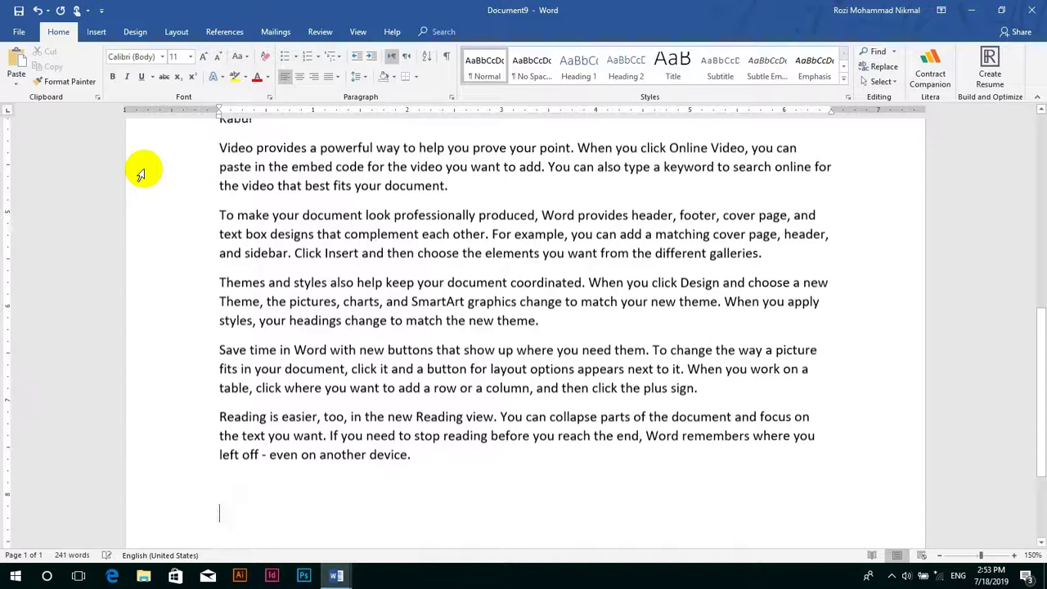
- Add the lines "Herat" and "Zabul", with two copies of the five sample paragraphs under each
type("hera")
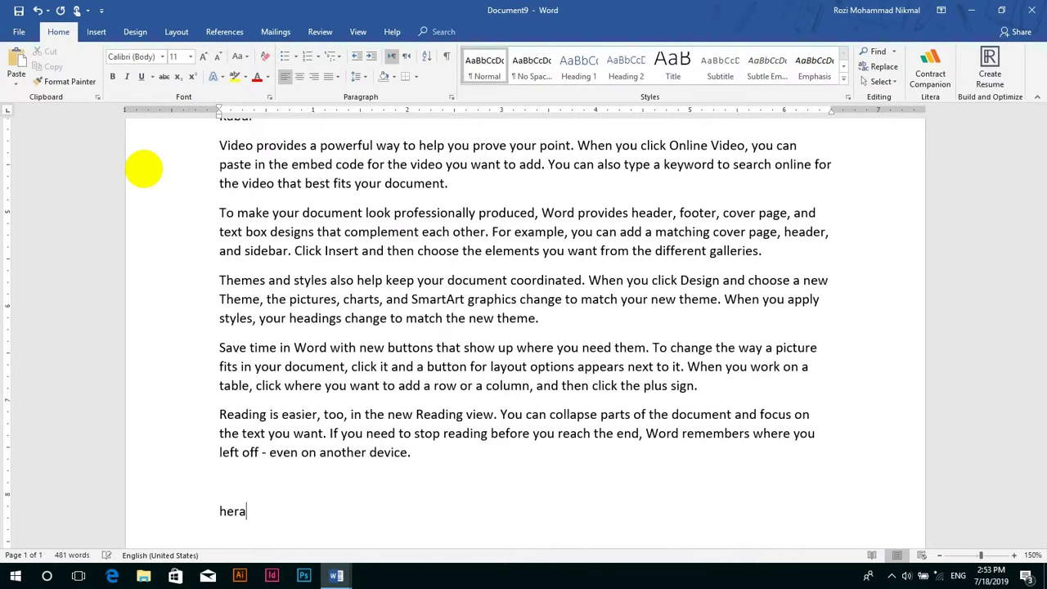
type("Video provides a powerful way to help you prove your point. When you click Online Video, you can paste in the embed code for the video you want to add. You can also type a keyword to search online for the video that best fits your document. To make your document look professionally produced, Word provides header, footer, cover page, and text box designs that complement each other. For example, you can add a matching cover page, header, and sidebar. Click Insert and then choose the elements you want from the different galleries. Themes and styles also help keep your document coordinated. When you click Design and choose a new Theme, the pictures, charts, and SmartArt graphics change to match your new theme. When you apply styles, your headings change to match the new theme. Save time in Word with new buttons that show up where you need them. To change the way a picture fits in your document, click it and a button for layout options appears next to it. When you work on a table, click where you want to add a row or a column, and then click the plus sign. Reading is easier, too, in the new Reading view. You can collapse parts of the document and focus on the text you want. If you need to stop reading before you reach the end, Word remembers where you left off - even on another device.")
key("Return")
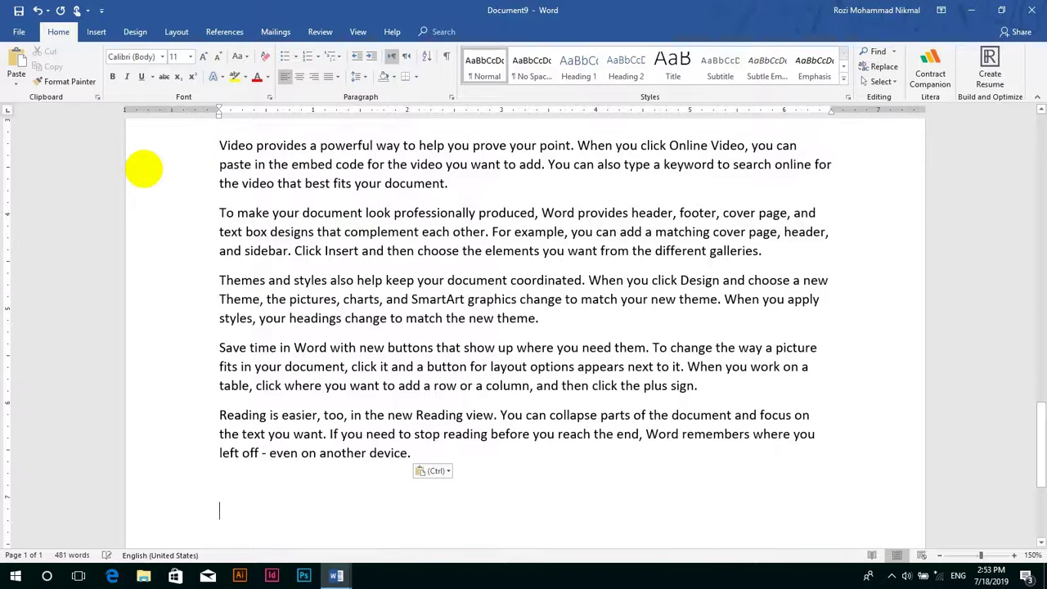
type("zab")
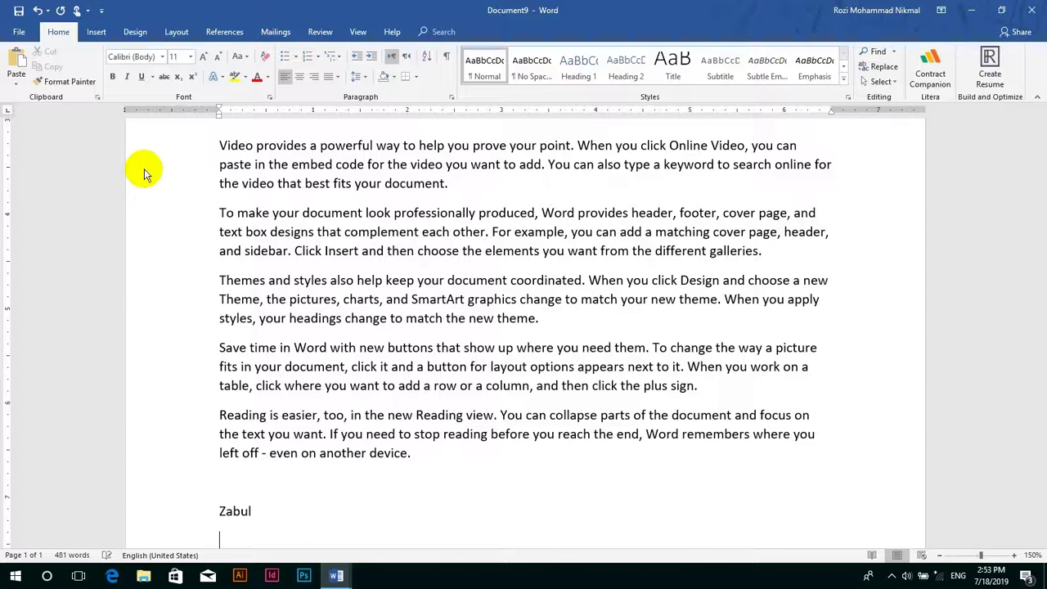
key("ctrl+v")
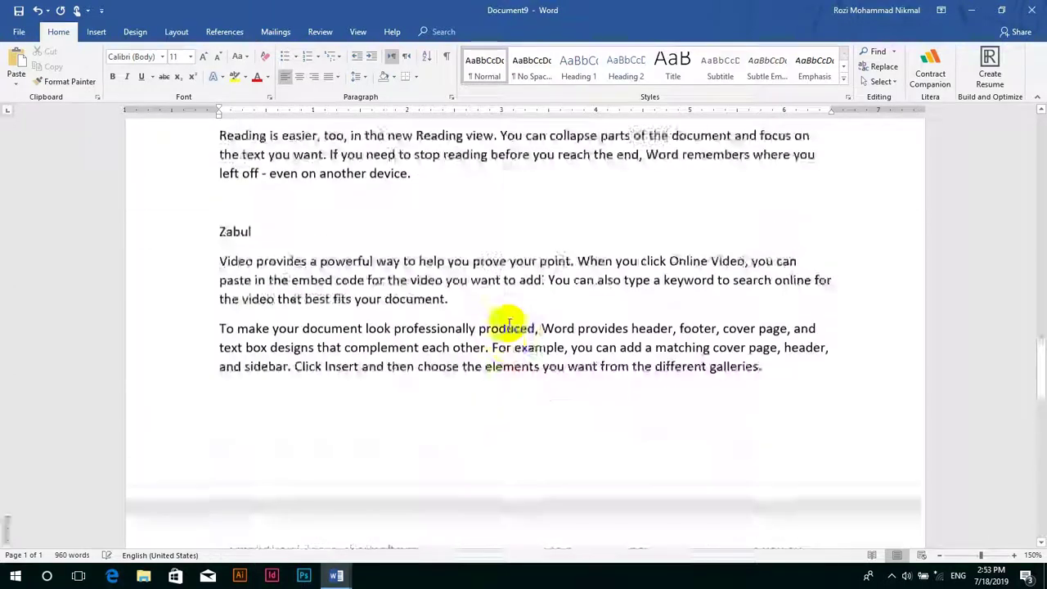
- Apply the Heading 1 style to the Kandahar and Kabul lines
scroll(507, 319, "up", 20)
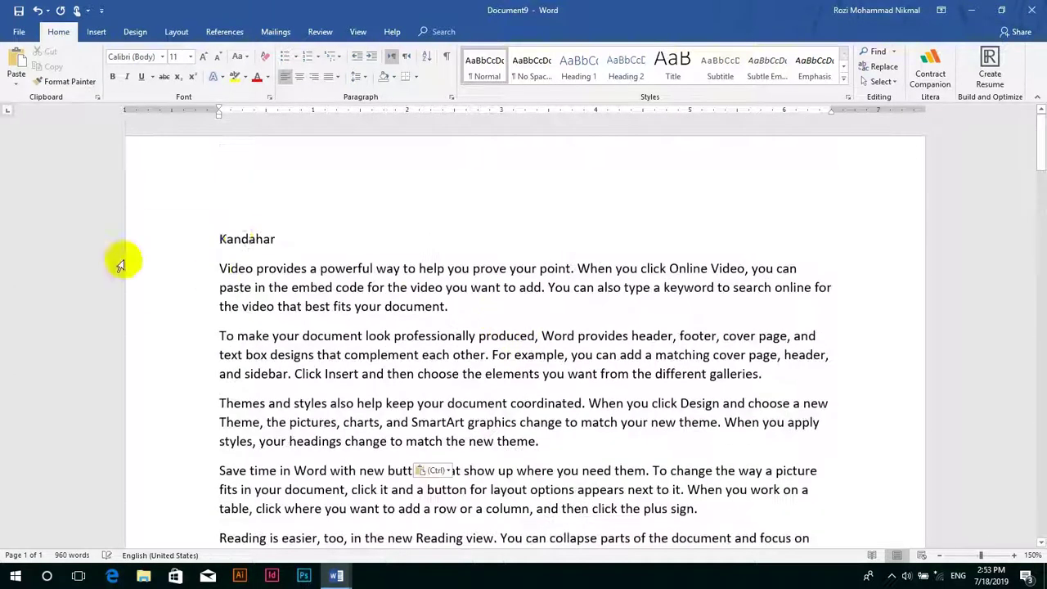
left_click(237, 239)
left_click(582, 68)
scroll(434, 231, "down", 3)
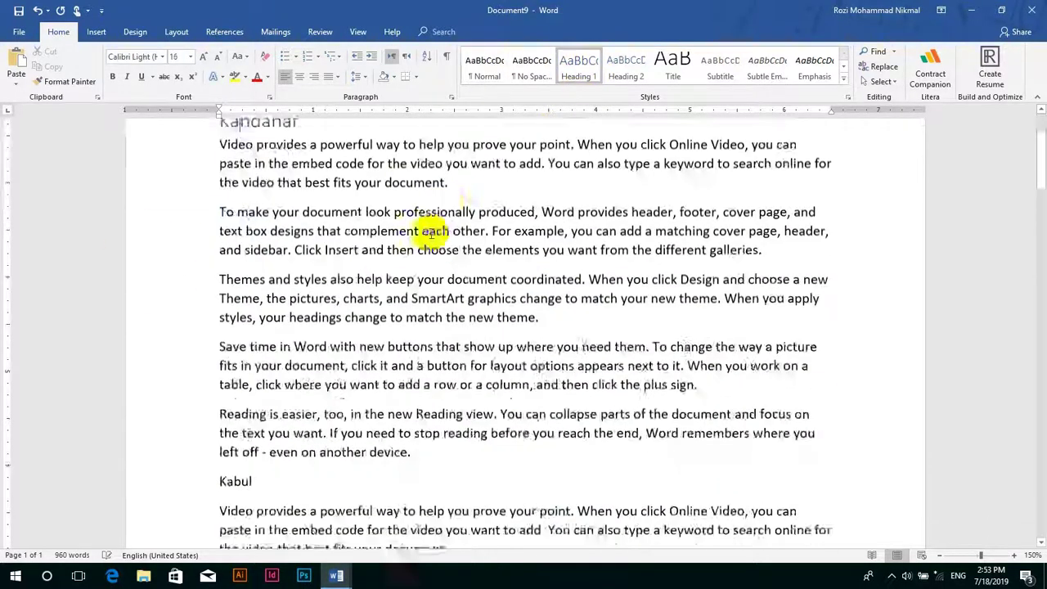
scroll(433, 231, "down", 3)
left_click(231, 288)
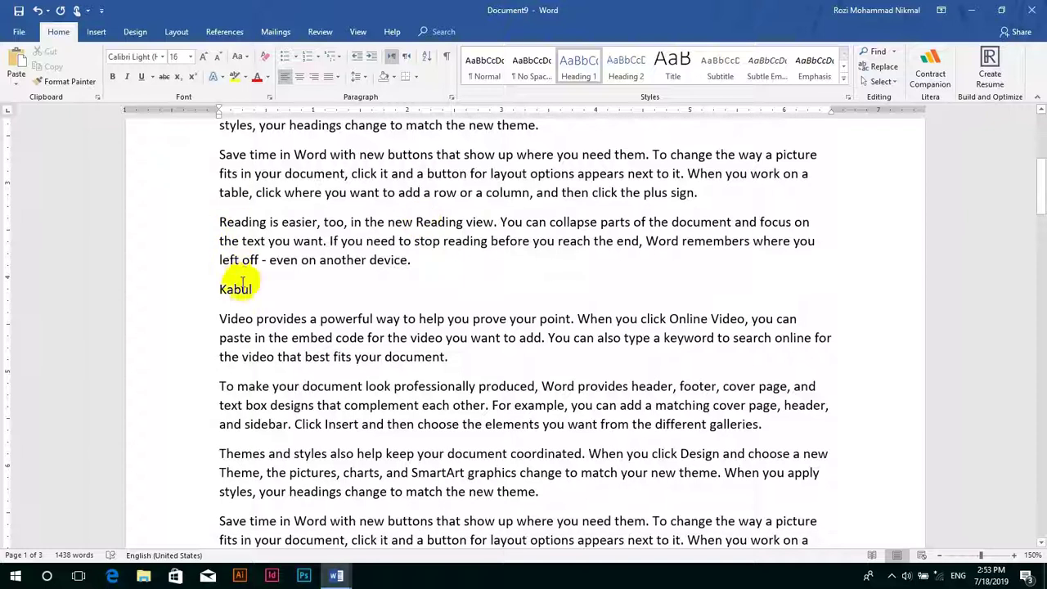
left_click(570, 74)
- Apply the Heading 1 style to the Herat and Zabul lines
scroll(400, 240, "down", 5)
left_click(245, 308)
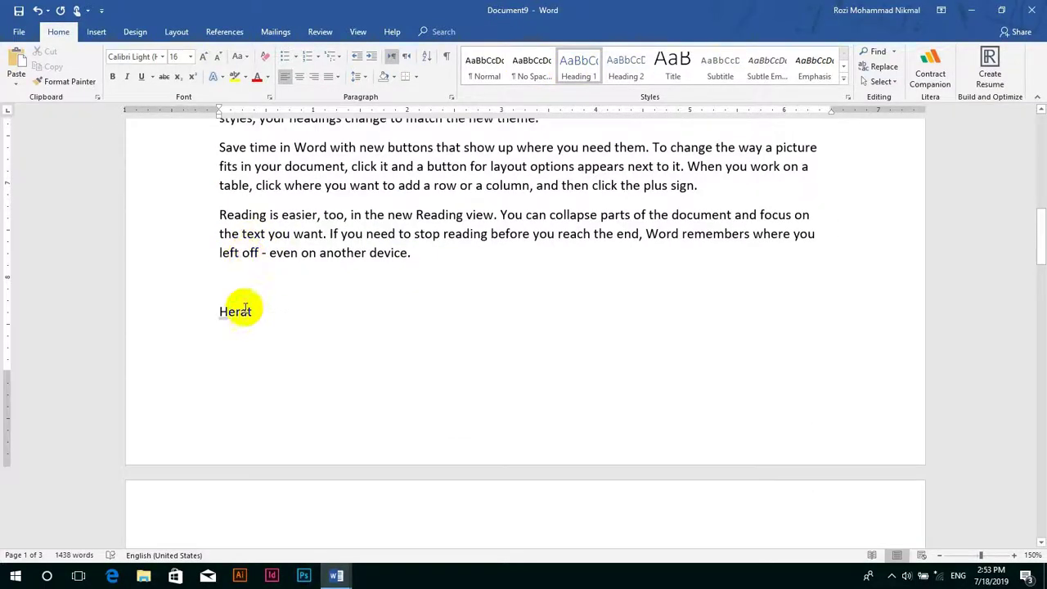
left_click(581, 78)
scroll(490, 222, "down", 8)
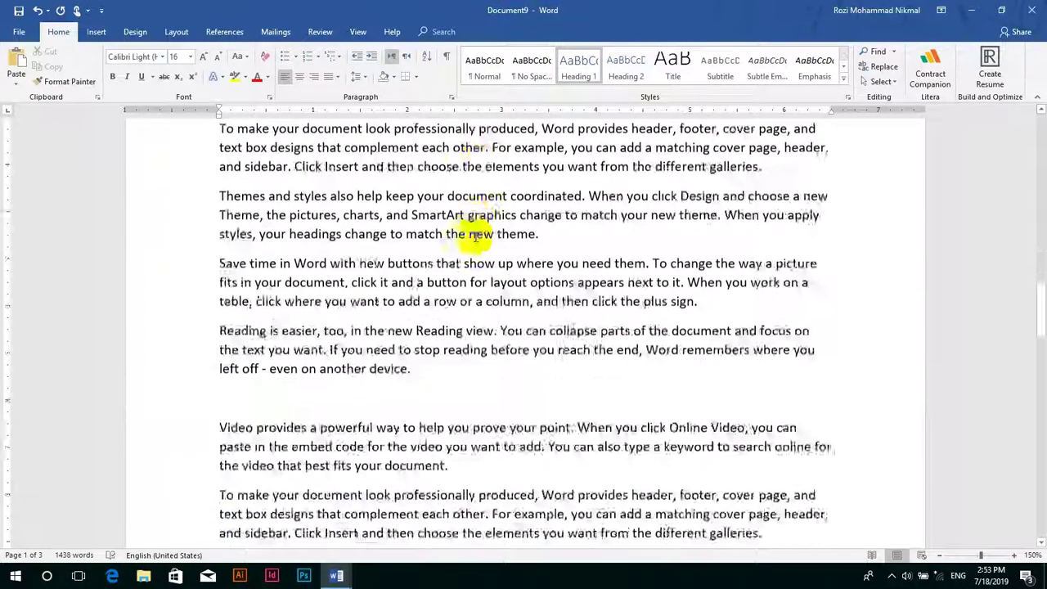
scroll(475, 235, "down", 4)
left_click(231, 229)
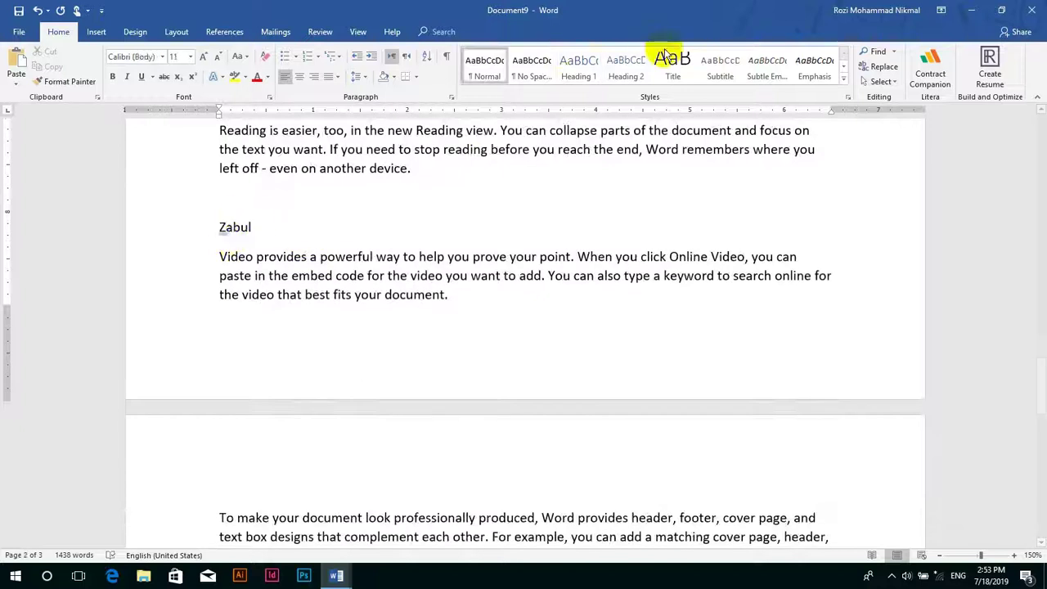
left_click(567, 69)
scroll(474, 229, "down", 6)
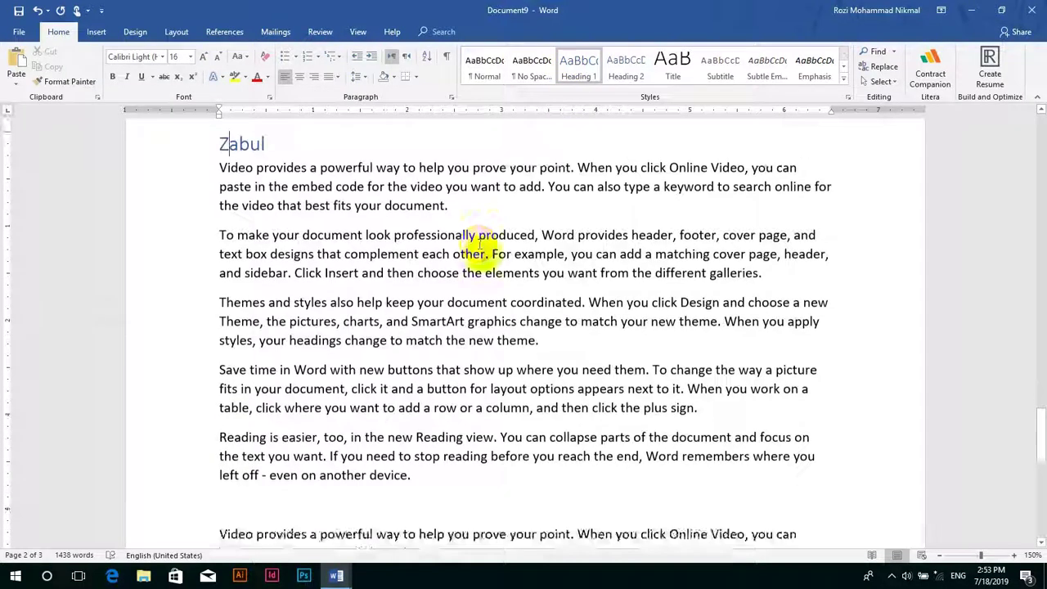
scroll(490, 237, "down", 10)
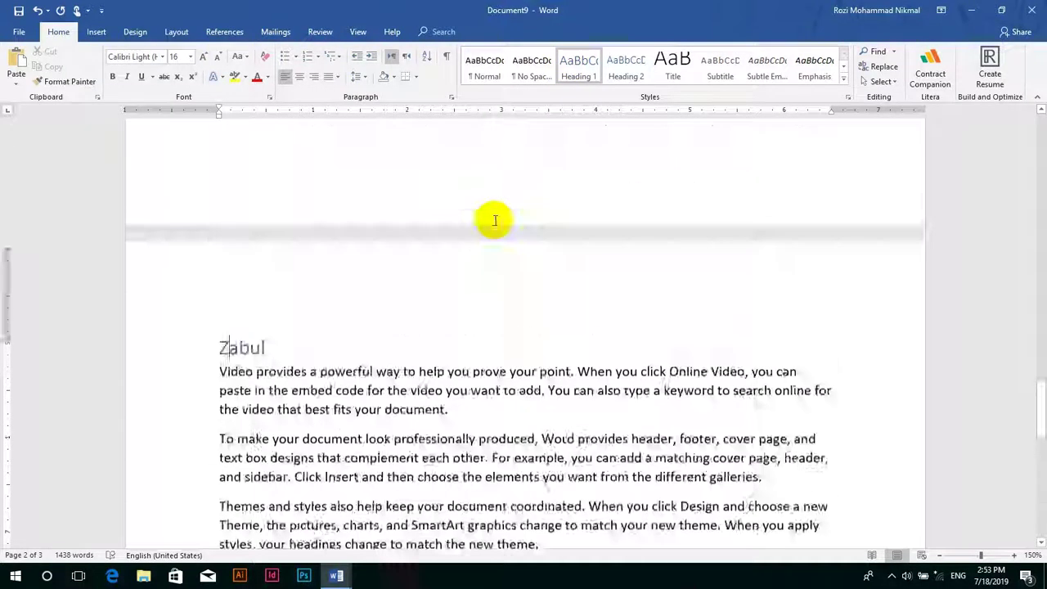
scroll(495, 220, "up", 15)
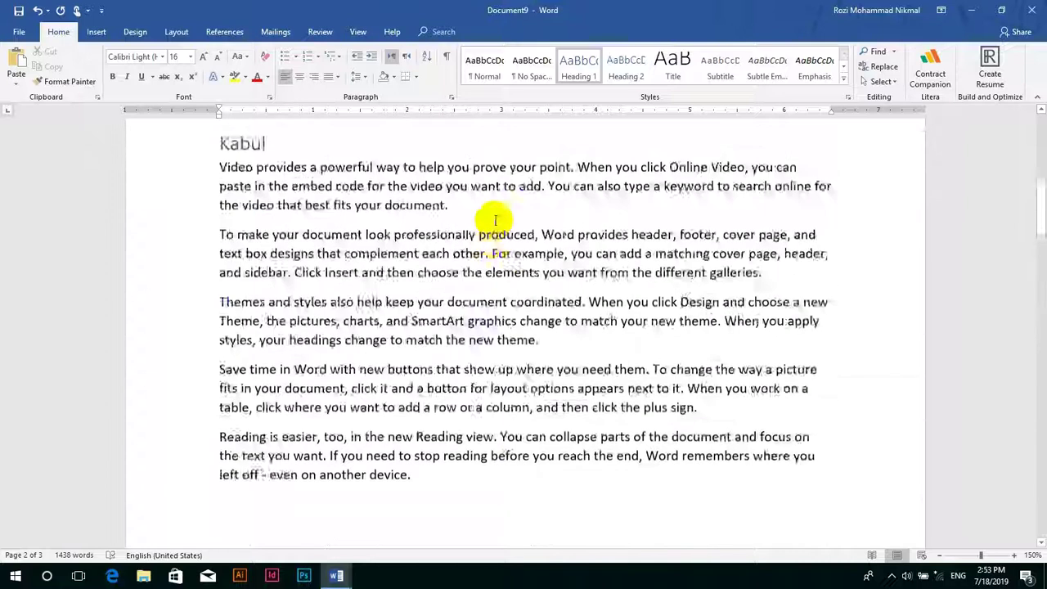
- Select all text with formatting similar to the Kandahar heading and check which headings are selected throughout the document
scroll(495, 221, "up", 1)
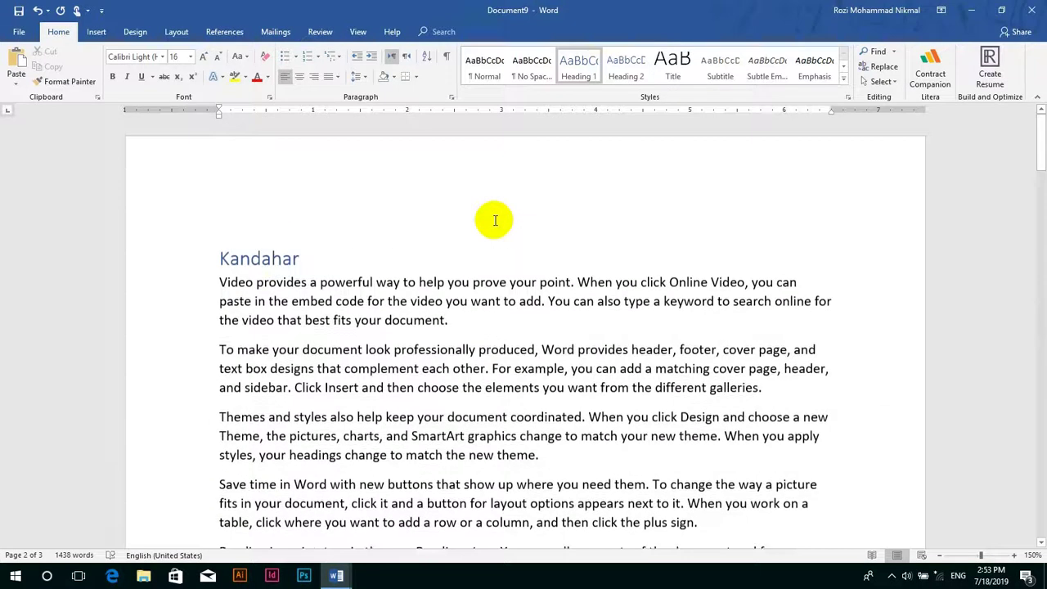
left_click(248, 258)
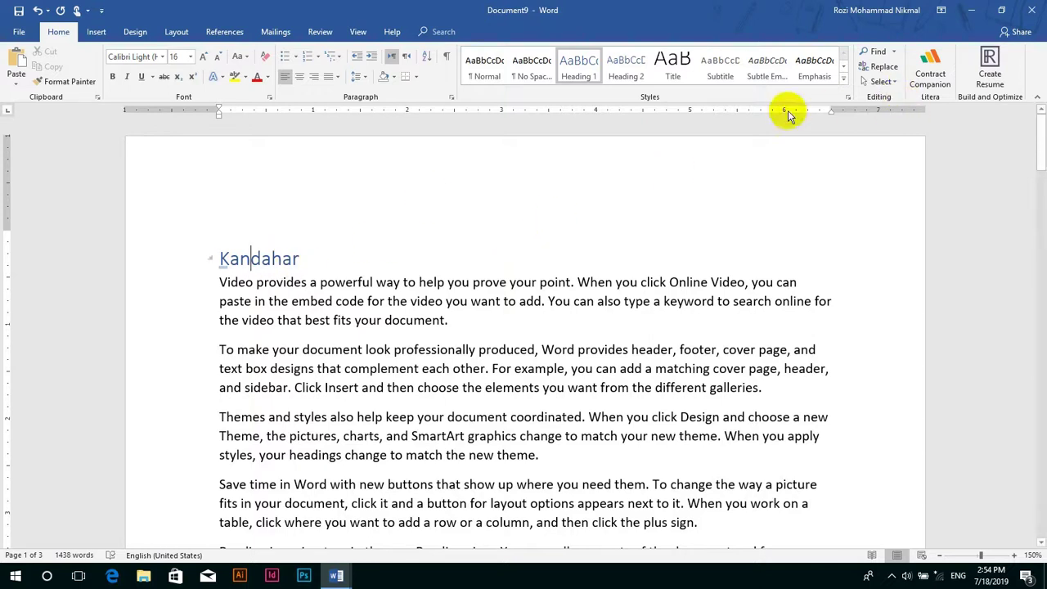
left_click(878, 82)
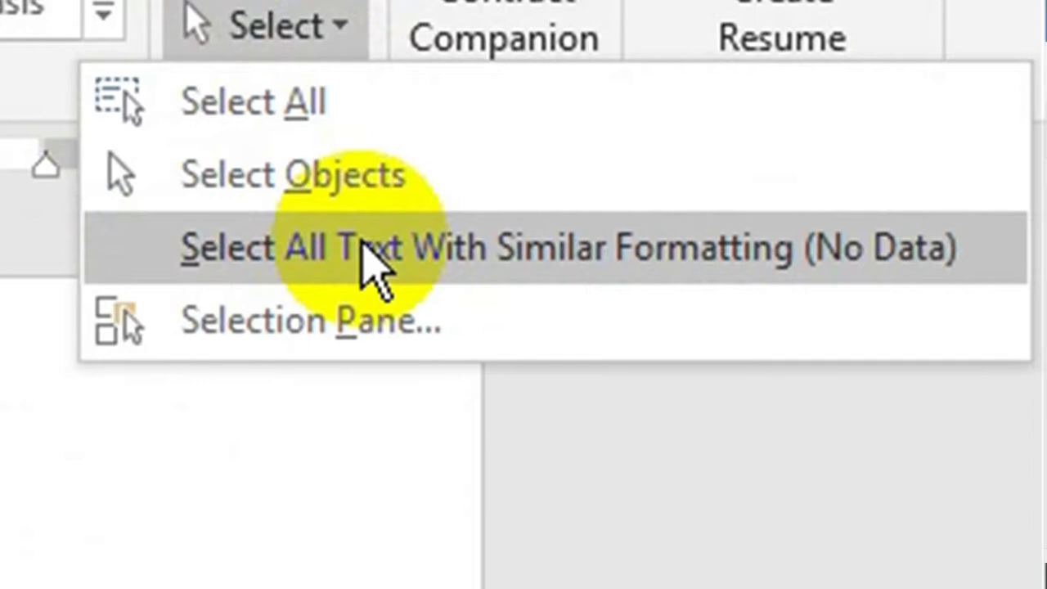
left_click(372, 270)
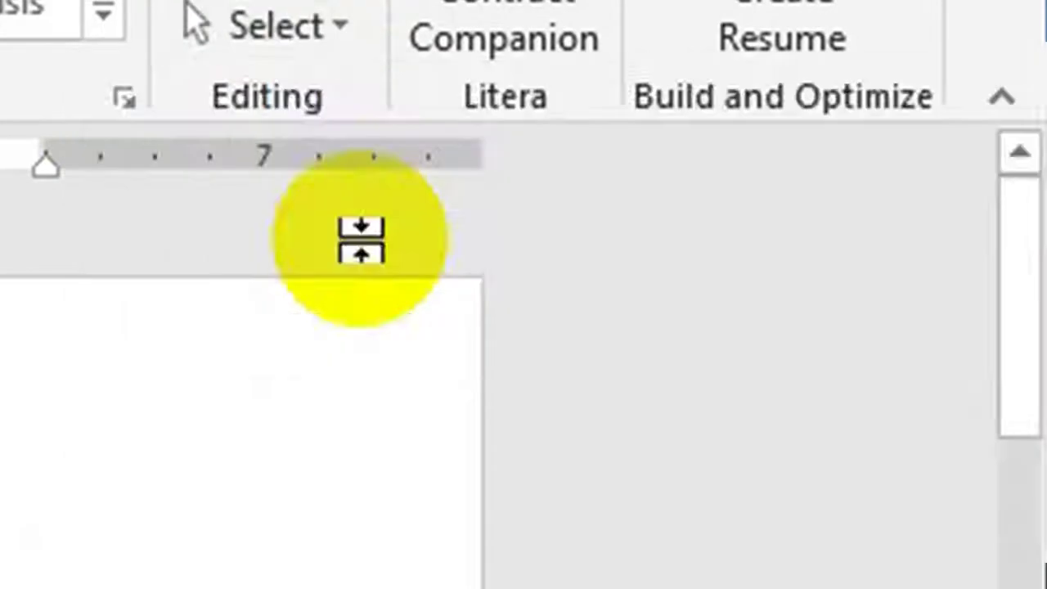
scroll(296, 227, "down", 5)
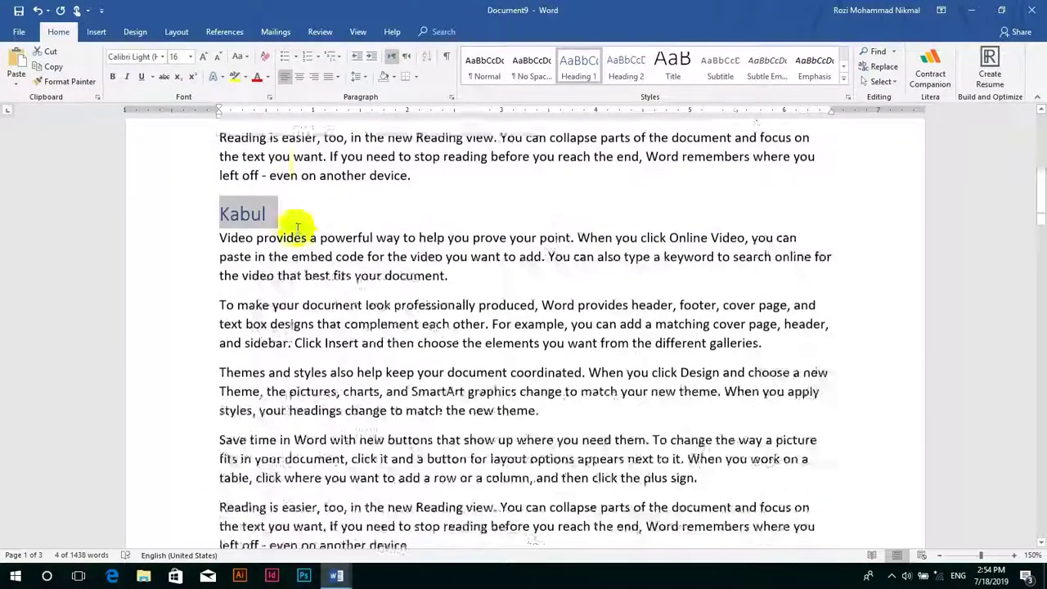
scroll(297, 227, "down", 20)
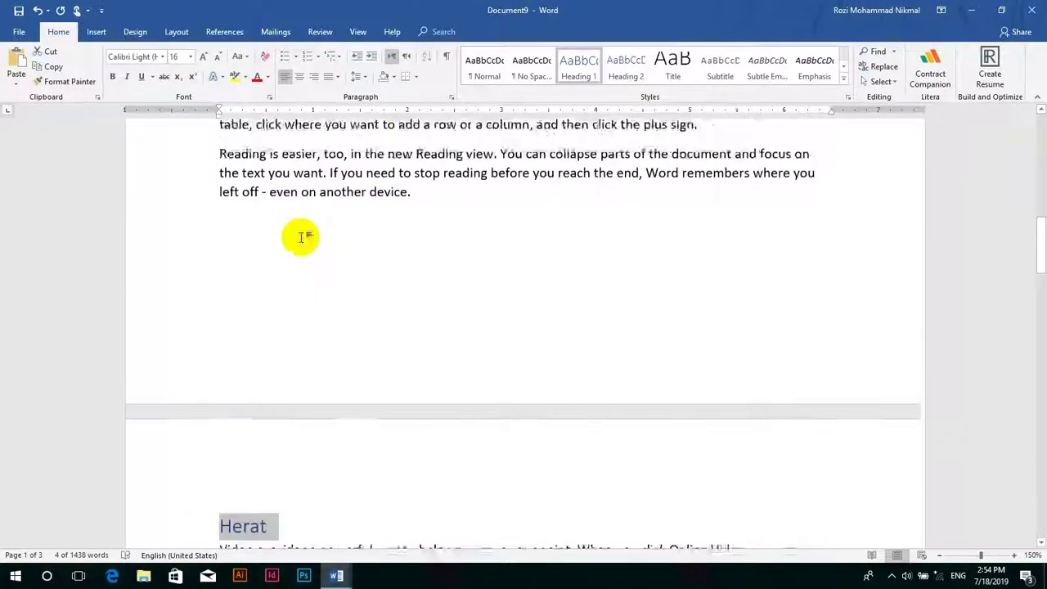
scroll(303, 242, "down", 15)
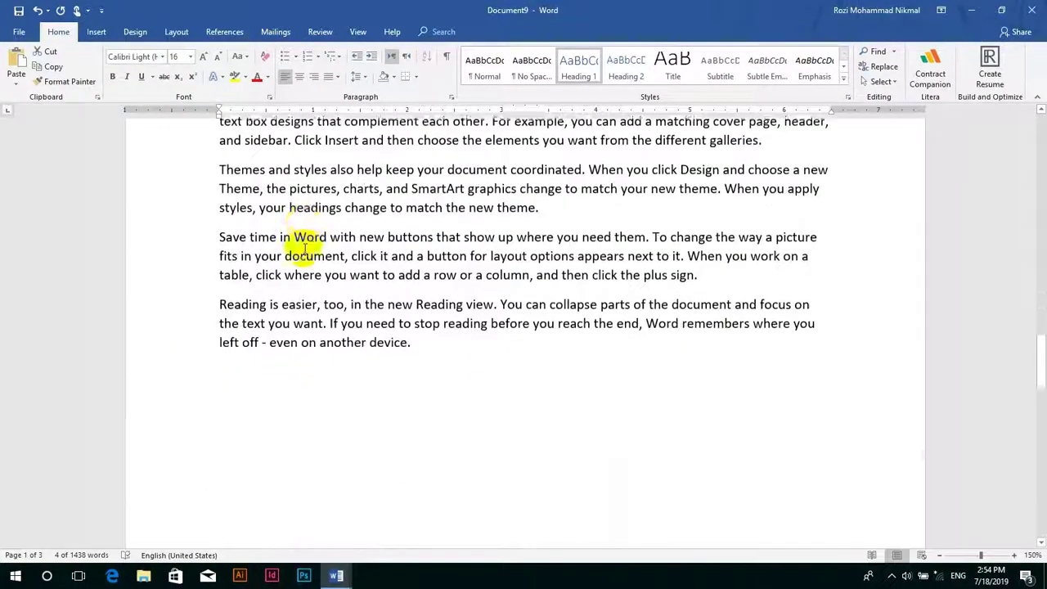
- Center all the selected headings and increase their font size to 22
left_click(299, 76)
left_click(203, 57)
left_click(203, 58)
left_click(203, 57)
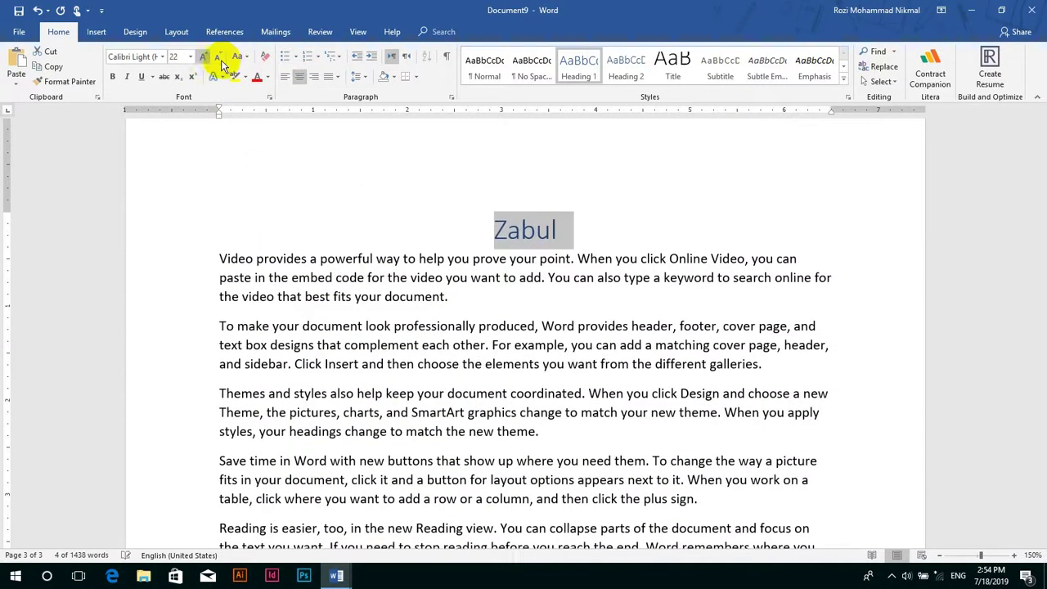
- Right-align all the selected headings, review them through the document, and clear the selection
left_click(313, 76)
scroll(766, 234, "down", 10)
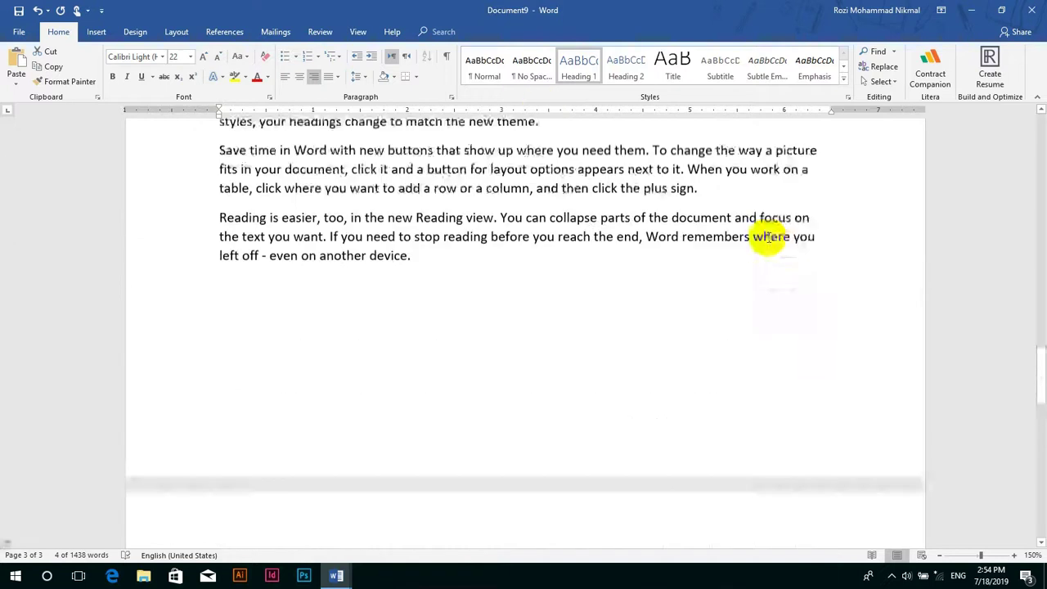
scroll(764, 235, "up", 20)
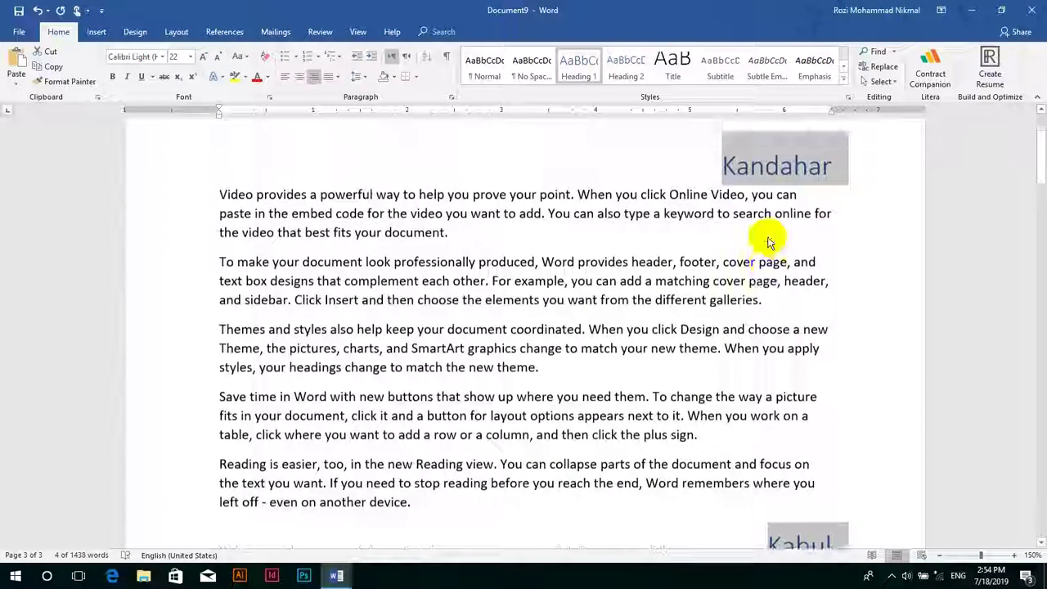
left_click(670, 289)
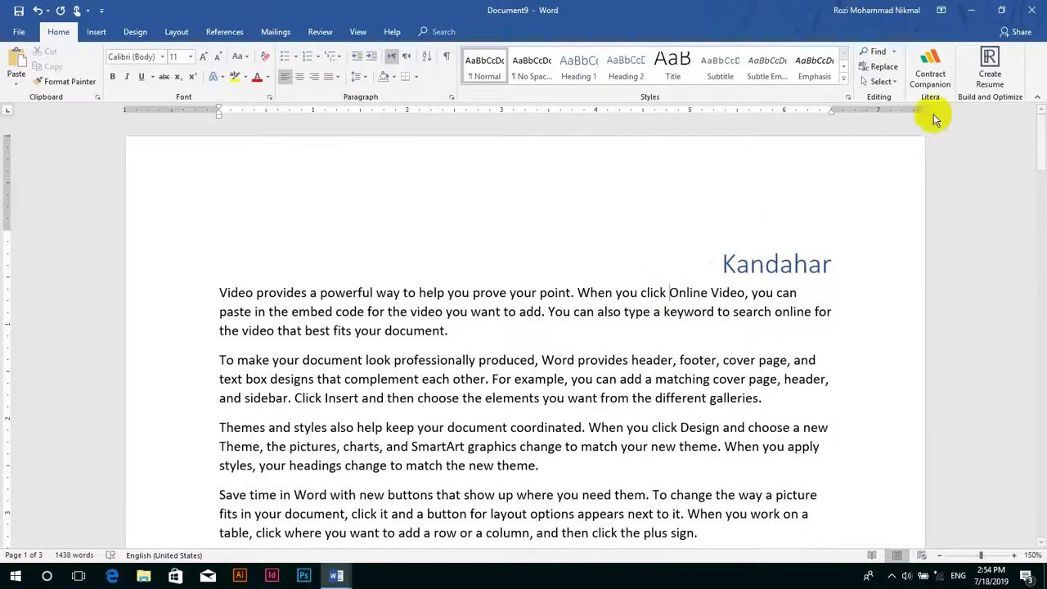